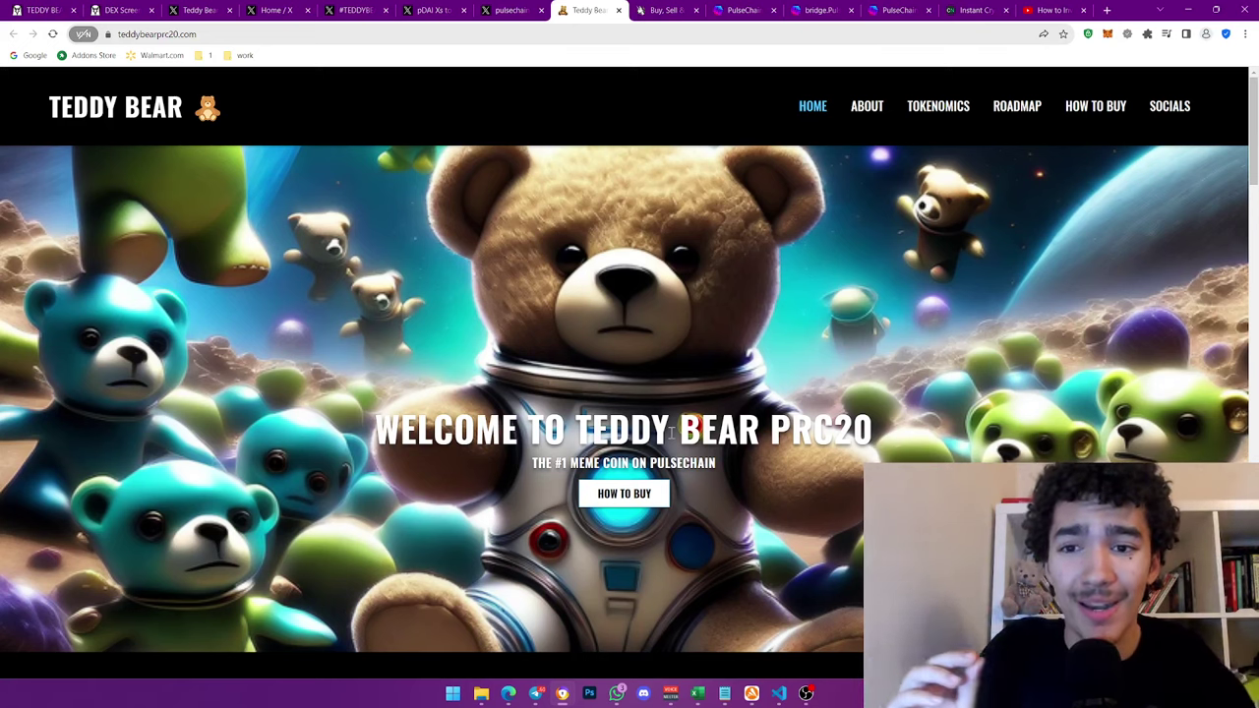
# Switch to the X post about pDAI reaching $1.00
pyautogui.click(426, 11)
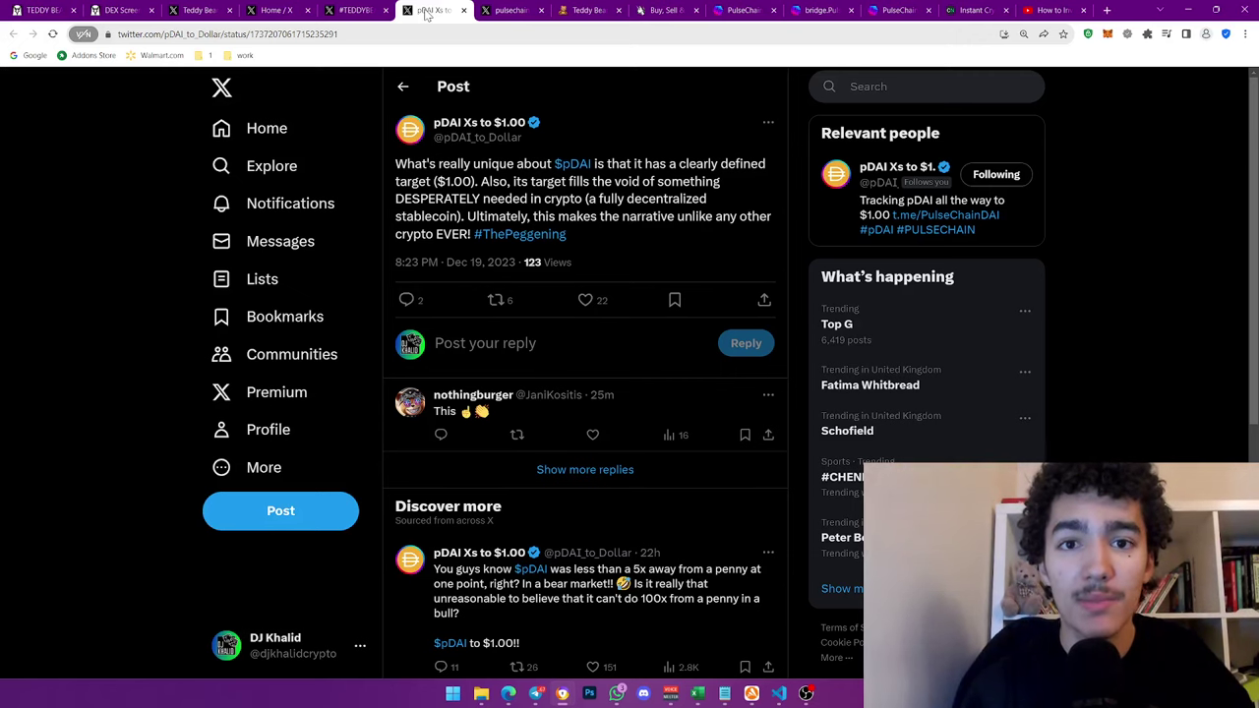
# View the How to Invest in PulseChain YouTube video page, then return to the Teddy Bear PRC20 site
pyautogui.click(1045, 9)
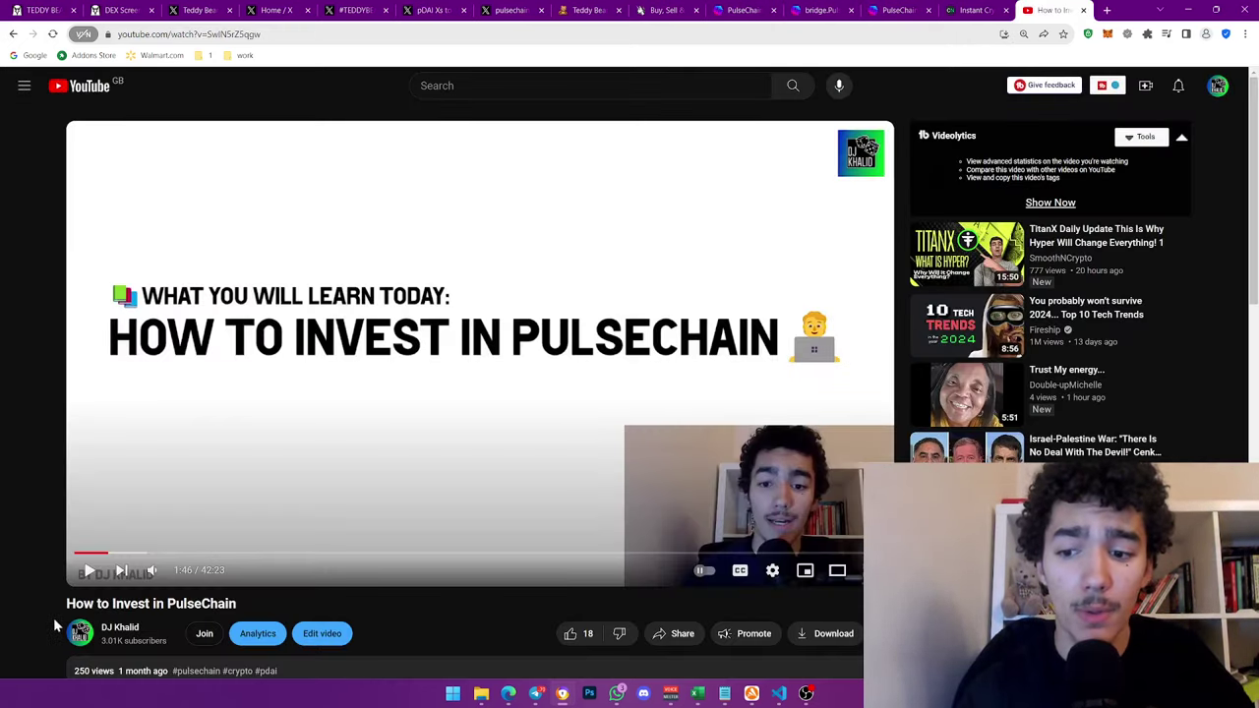
pyautogui.moveTo(62, 604); pyautogui.dragTo(242, 605)
pyautogui.click(246, 607)
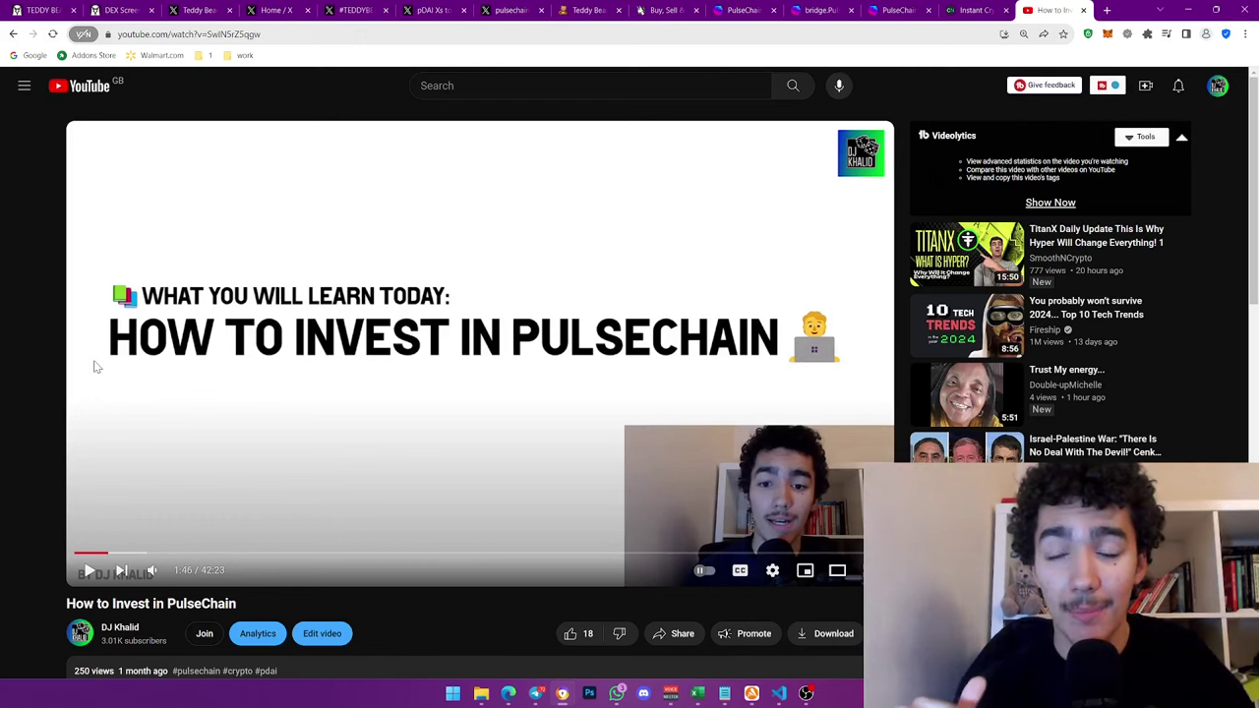
pyautogui.click(590, 9)
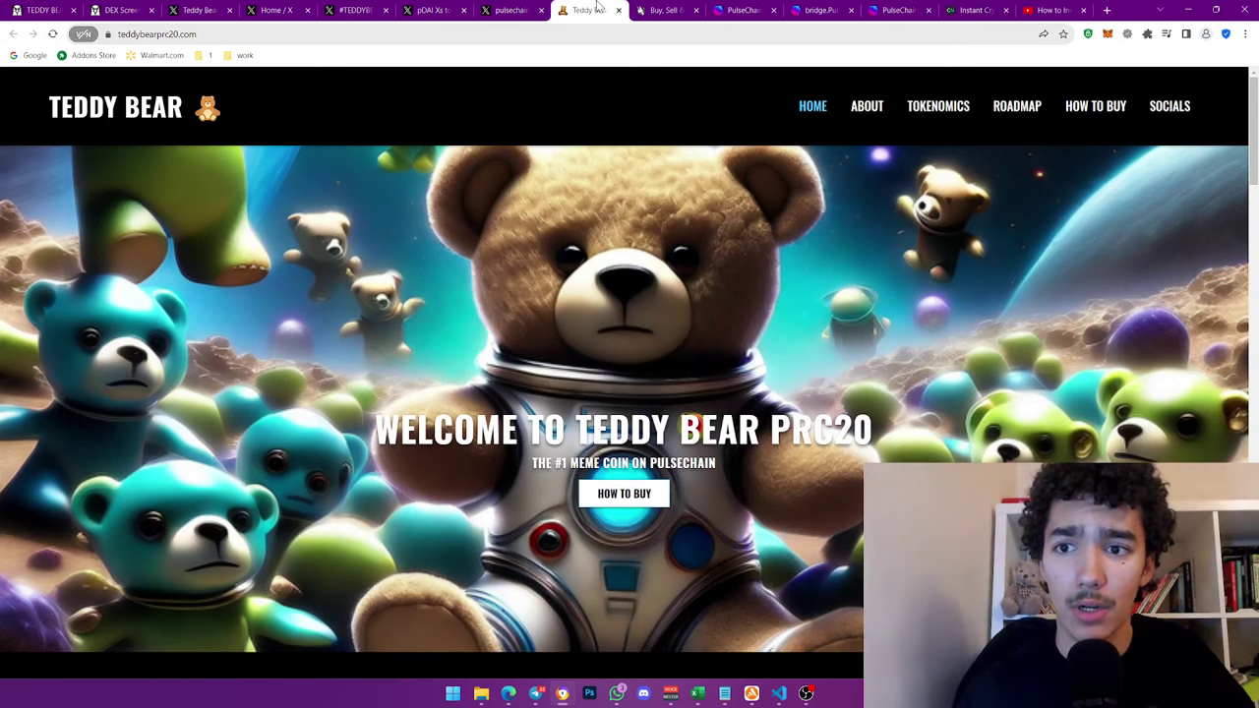
# Move through the X feed and Teddy Bear tabs, ending on the 'pulsechain bridge fee' search results
pyautogui.click(278, 10)
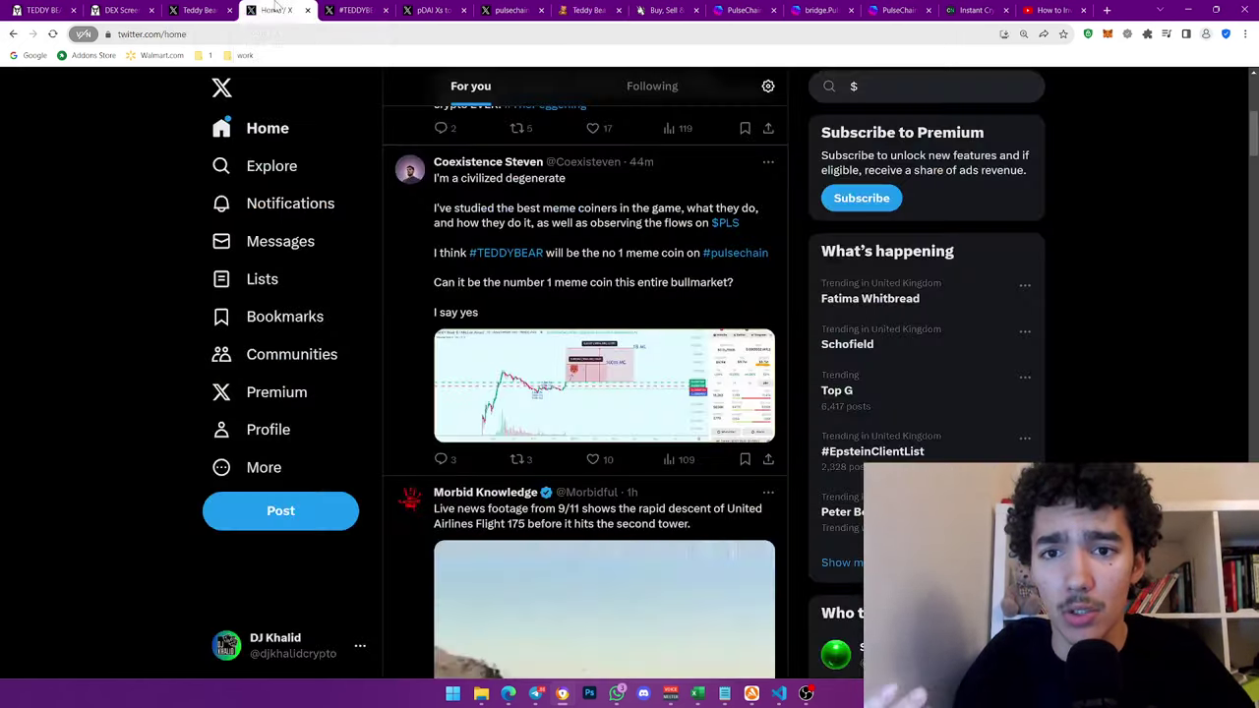
pyautogui.click(576, 9)
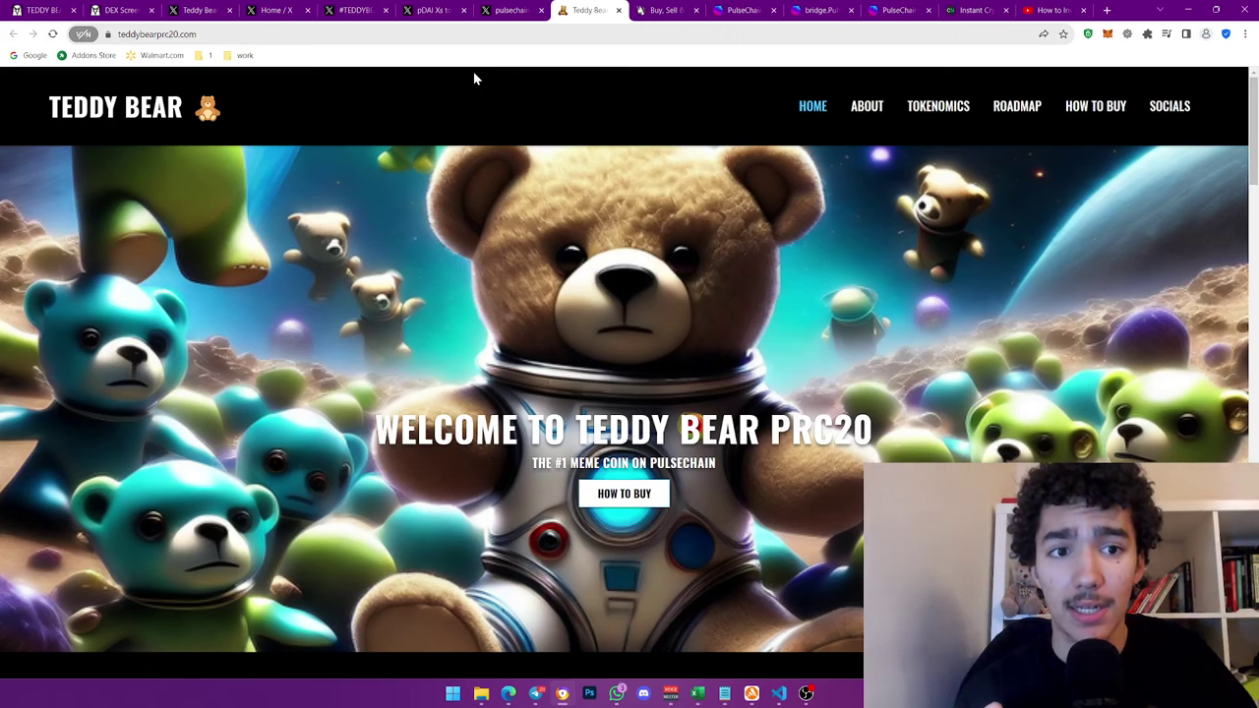
pyautogui.hotkey('ctrl', '9')
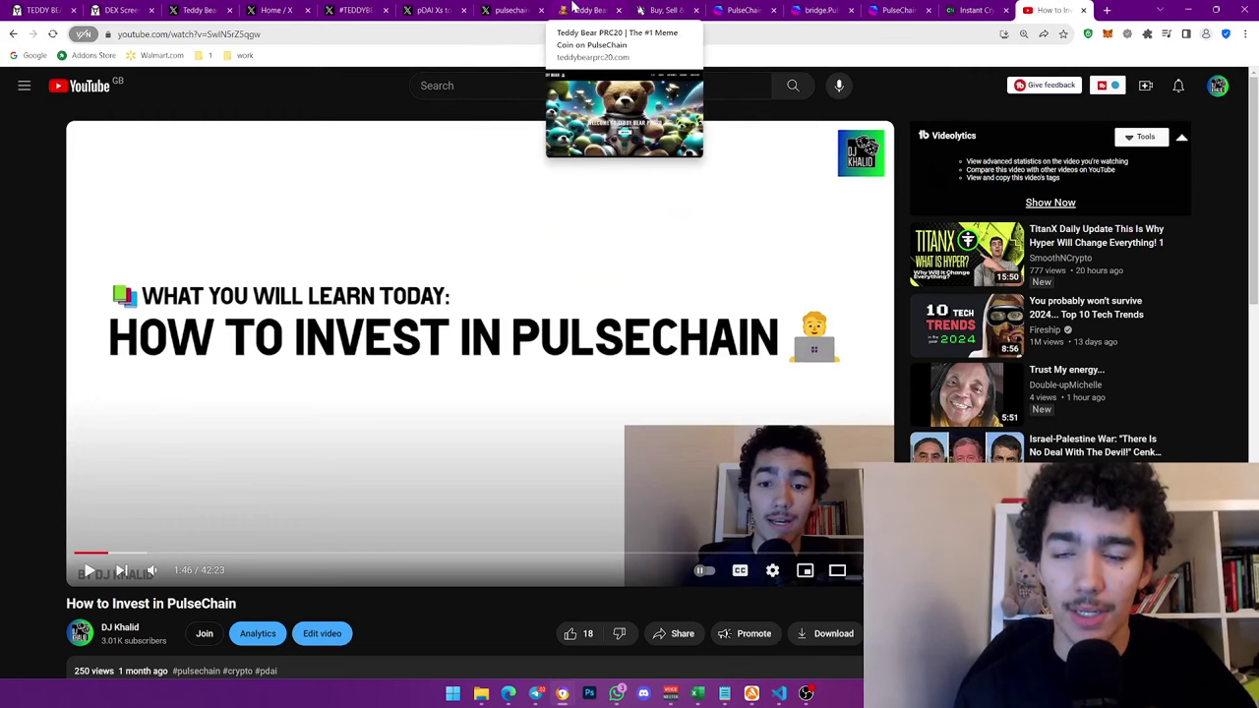
pyautogui.click(573, 7)
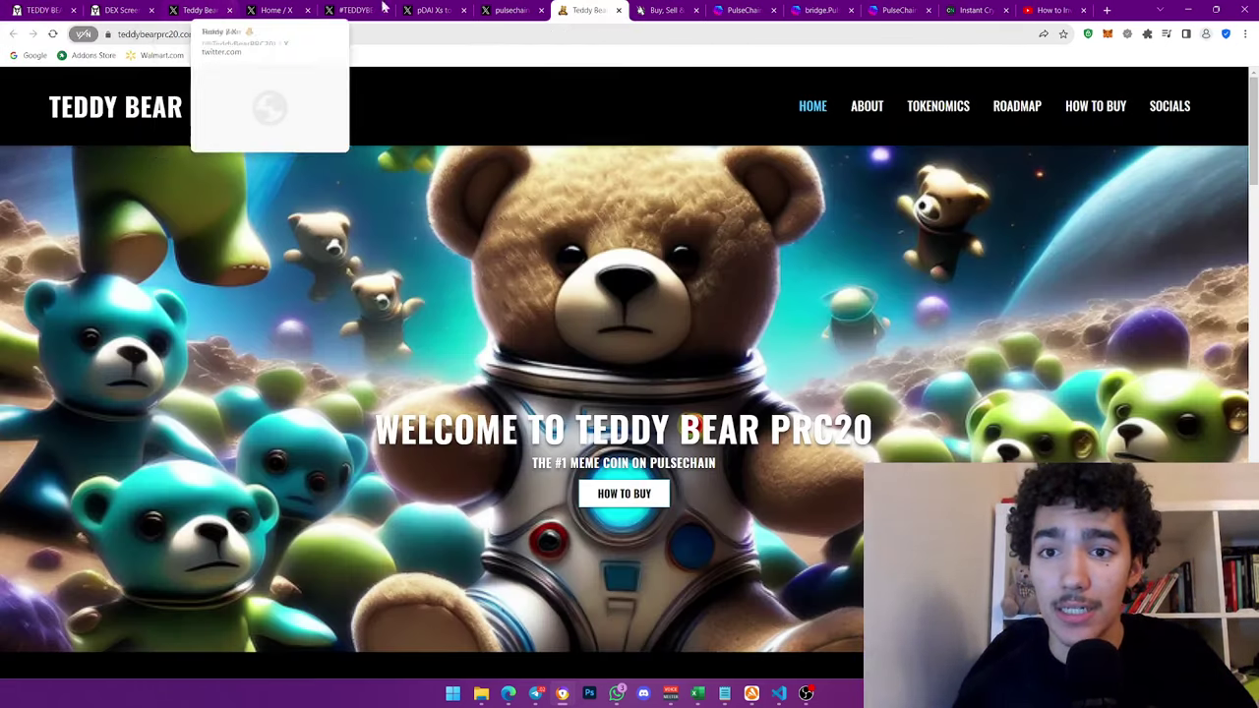
pyautogui.click(507, 10)
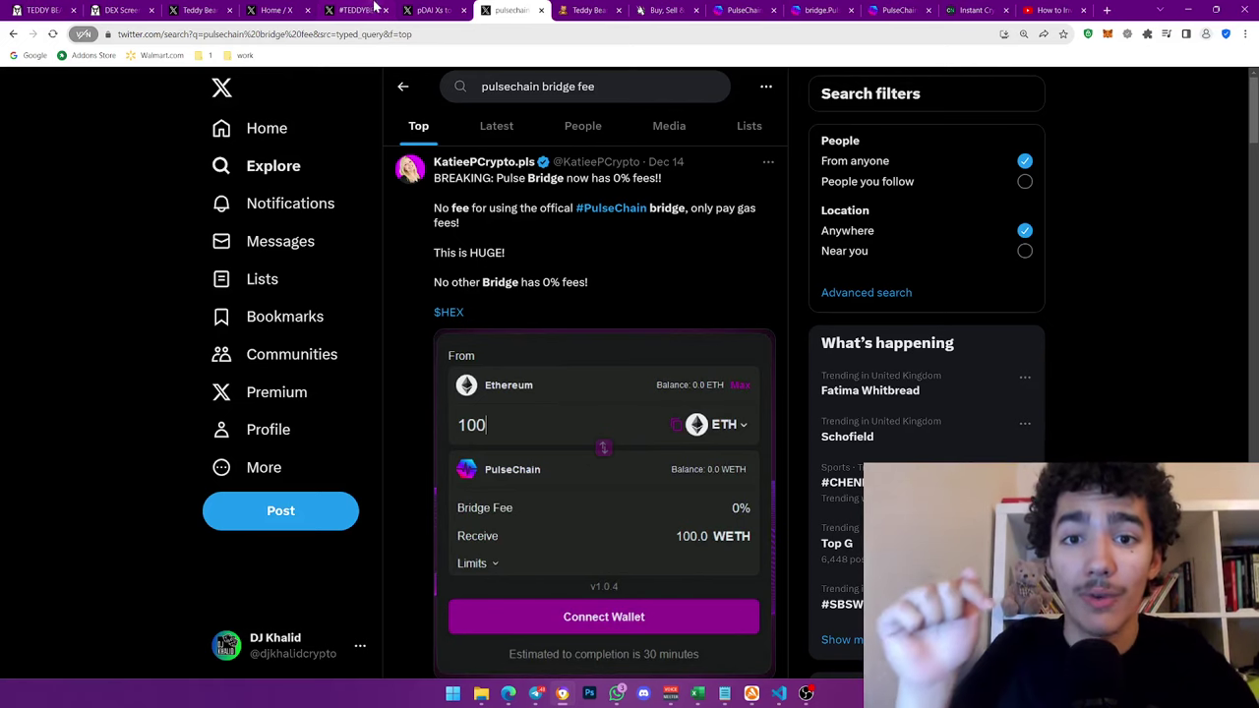
# Check the Uniswap and bridge-fee tabs, then bring up the PulseChain main-net connection page
pyautogui.click(655, 10)
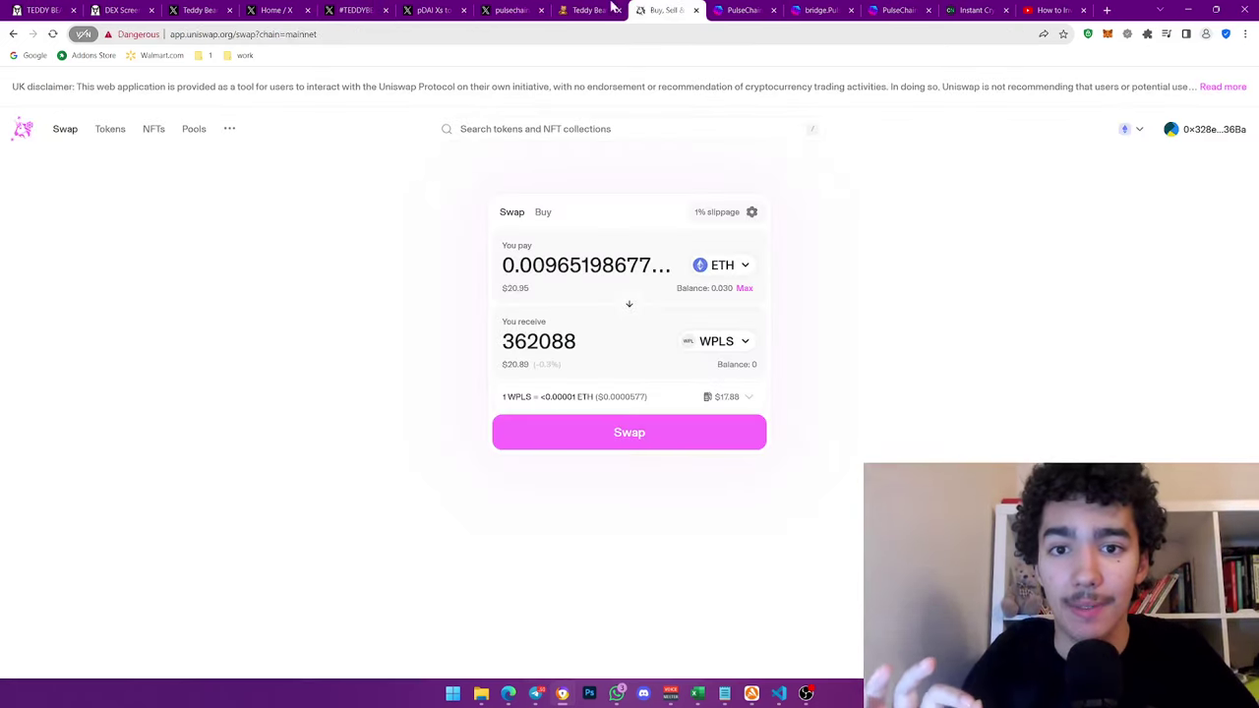
pyautogui.click(510, 10)
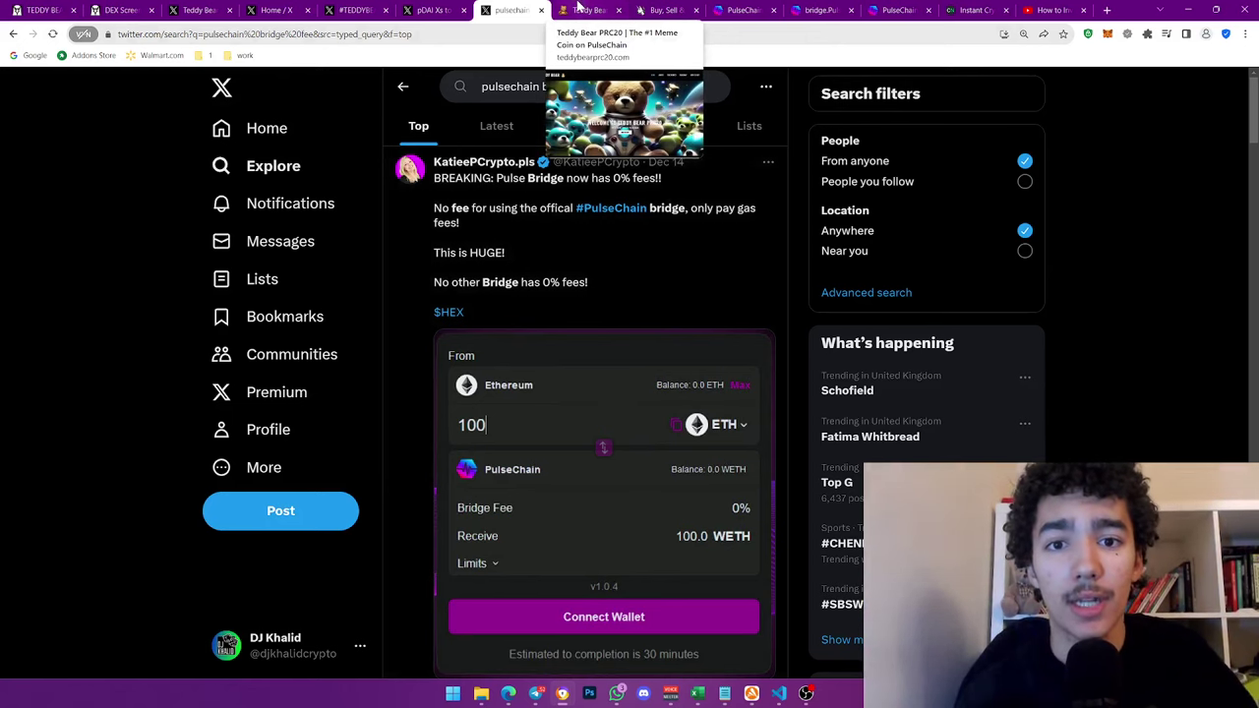
pyautogui.click(743, 9)
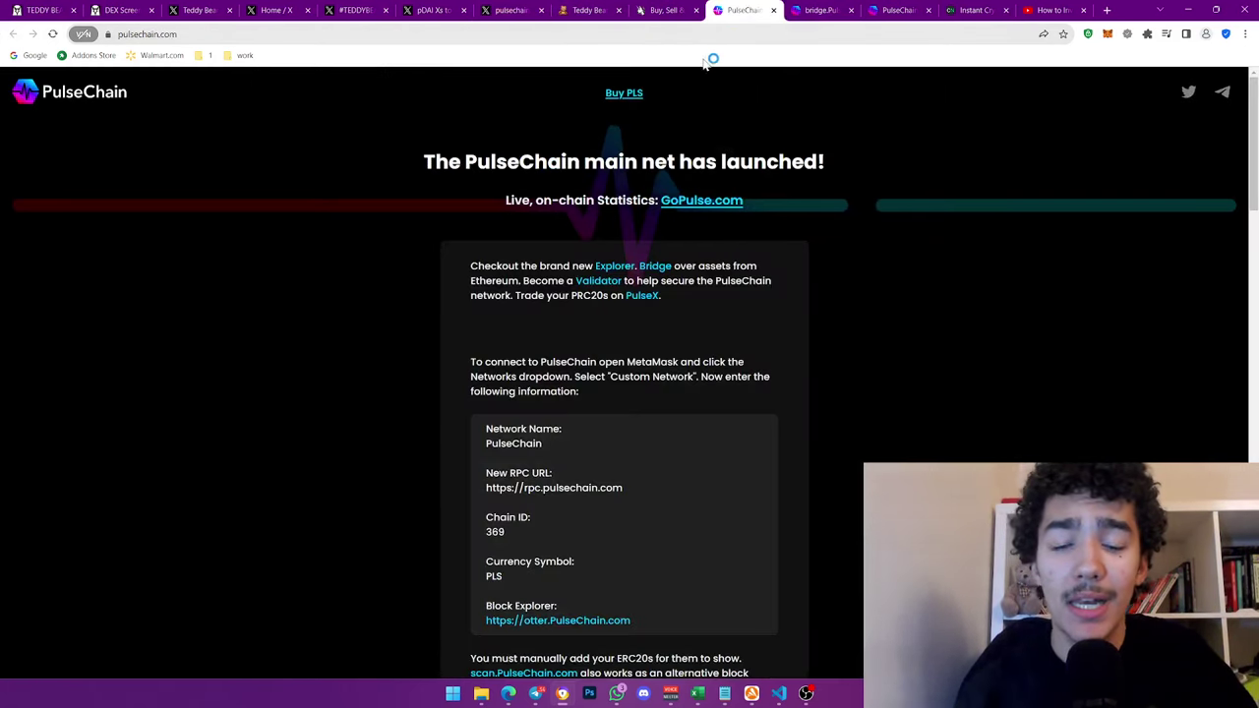
# Launch the PulseChain Bridge app from the bridge.mypinata.cloud IPFS gateway
pyautogui.click(811, 9)
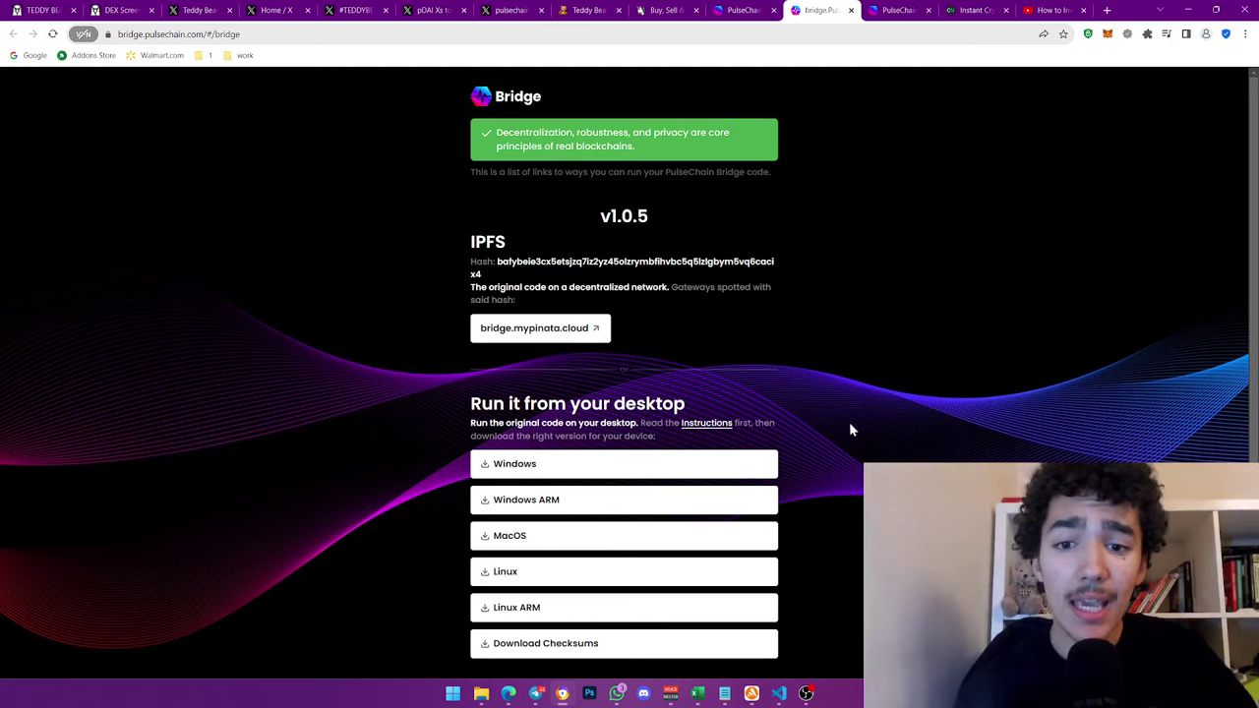
pyautogui.click(517, 328)
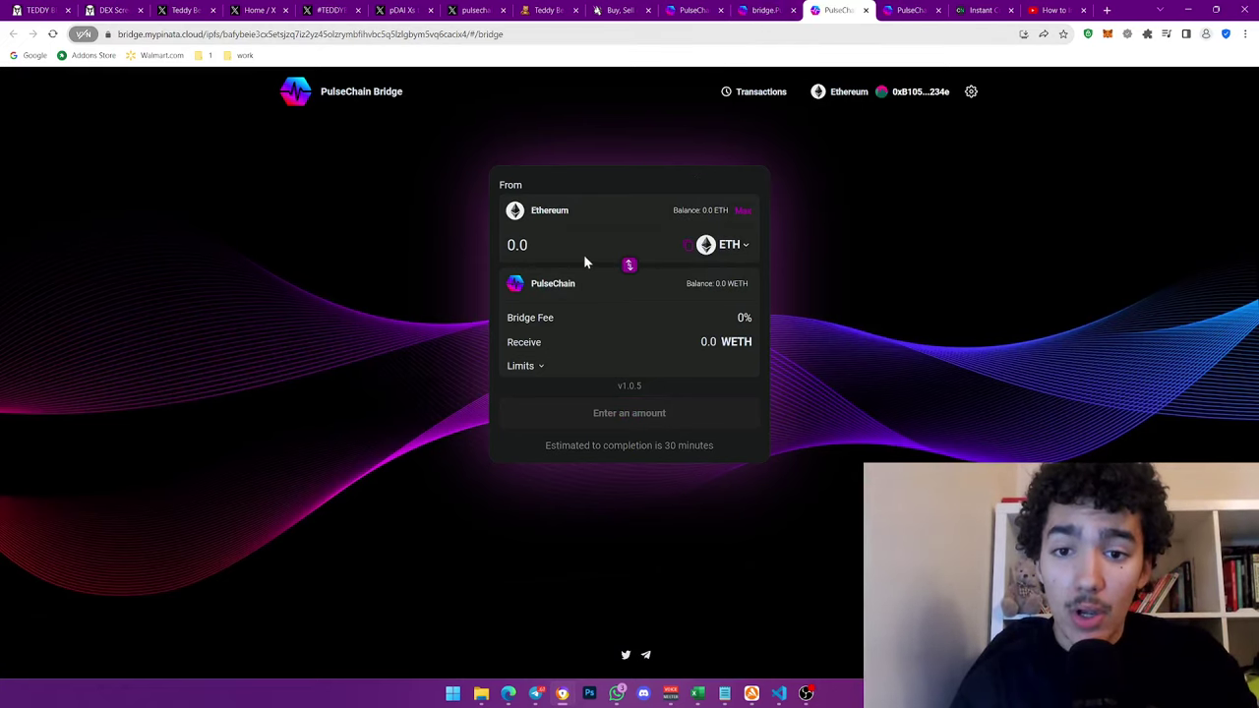
# Inspect the bridge's account details, MetaMask popup and asset list without changes, then switch to the TEDDY BEAR/WPLS chart
pyautogui.click(908, 92)
pyautogui.click(1128, 193)
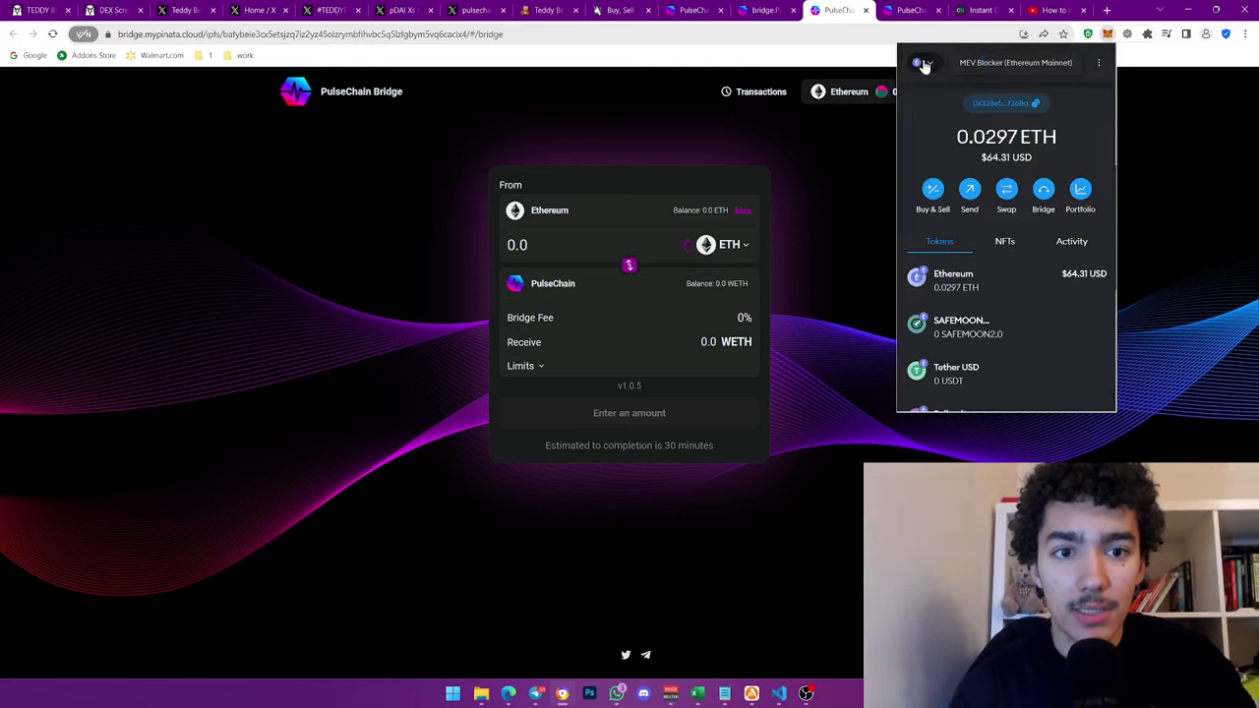
pyautogui.click(851, 212)
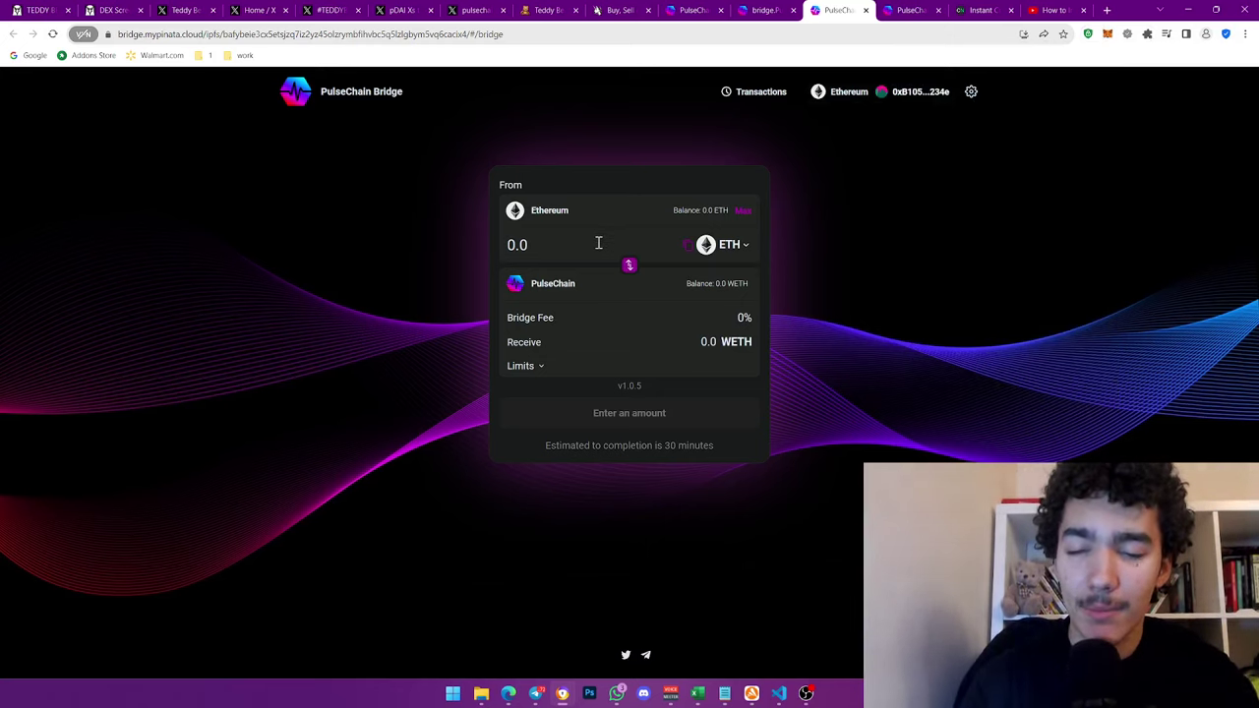
pyautogui.click(744, 247)
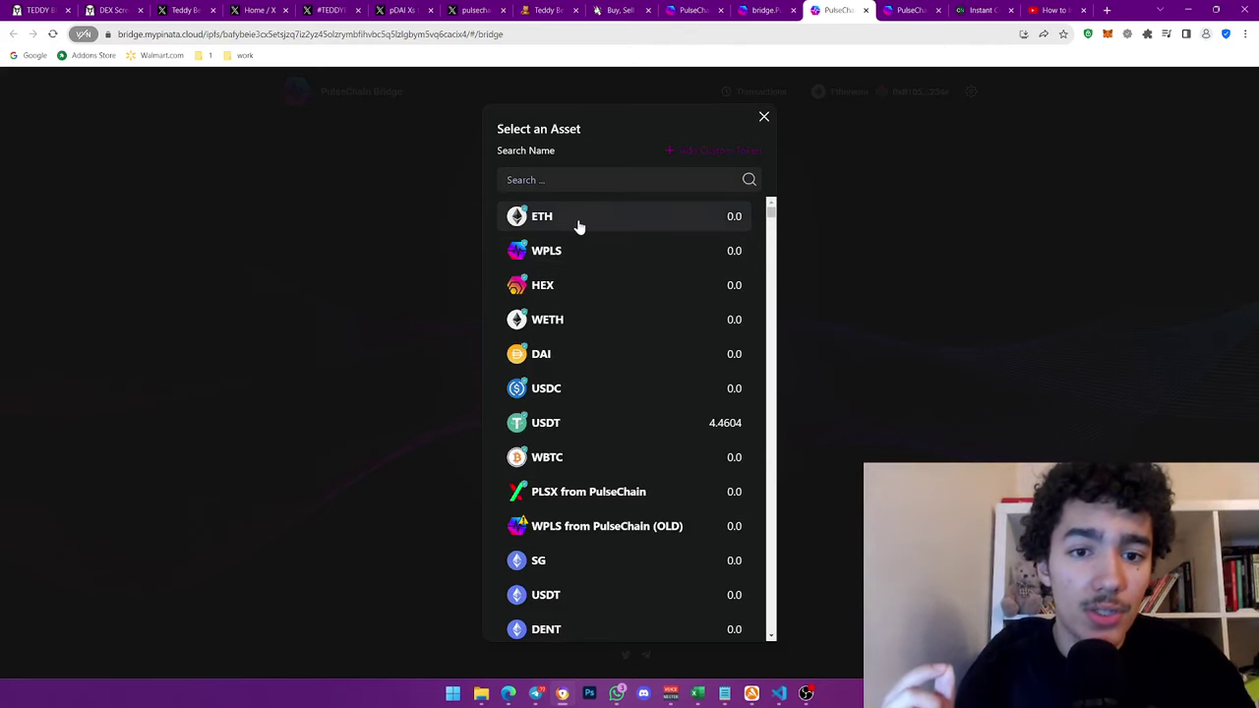
pyautogui.click(873, 204)
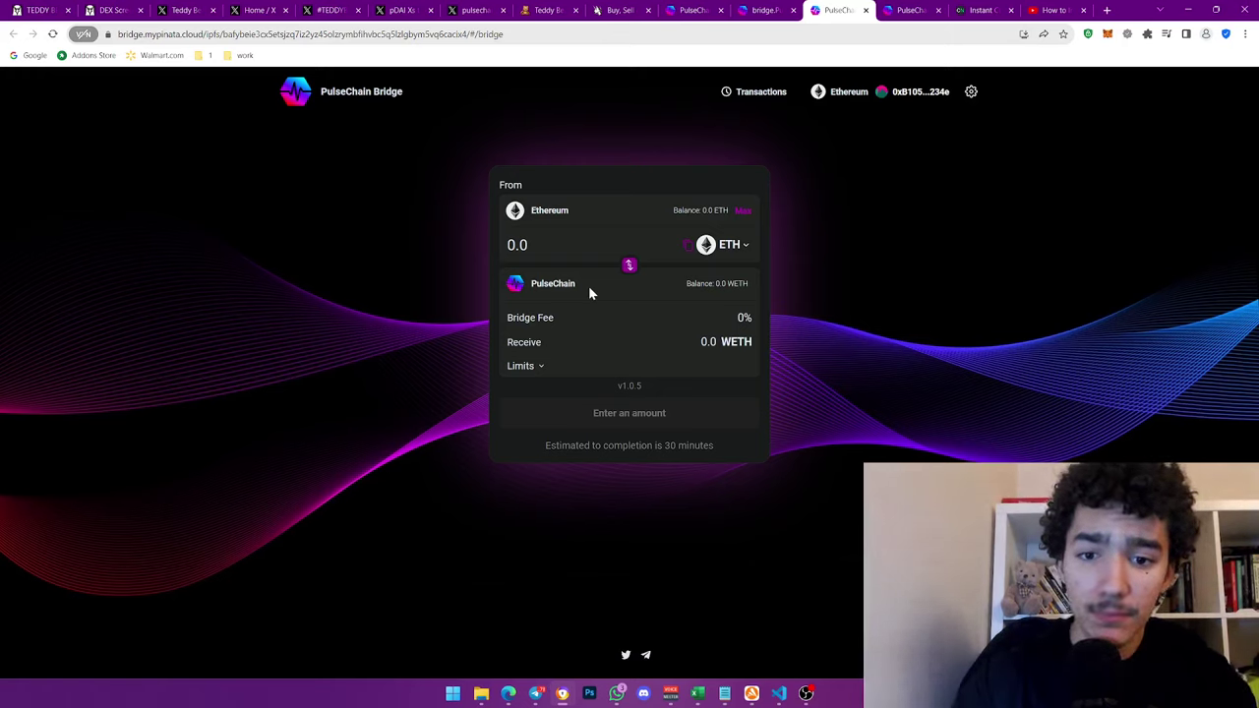
pyautogui.click(14, 9)
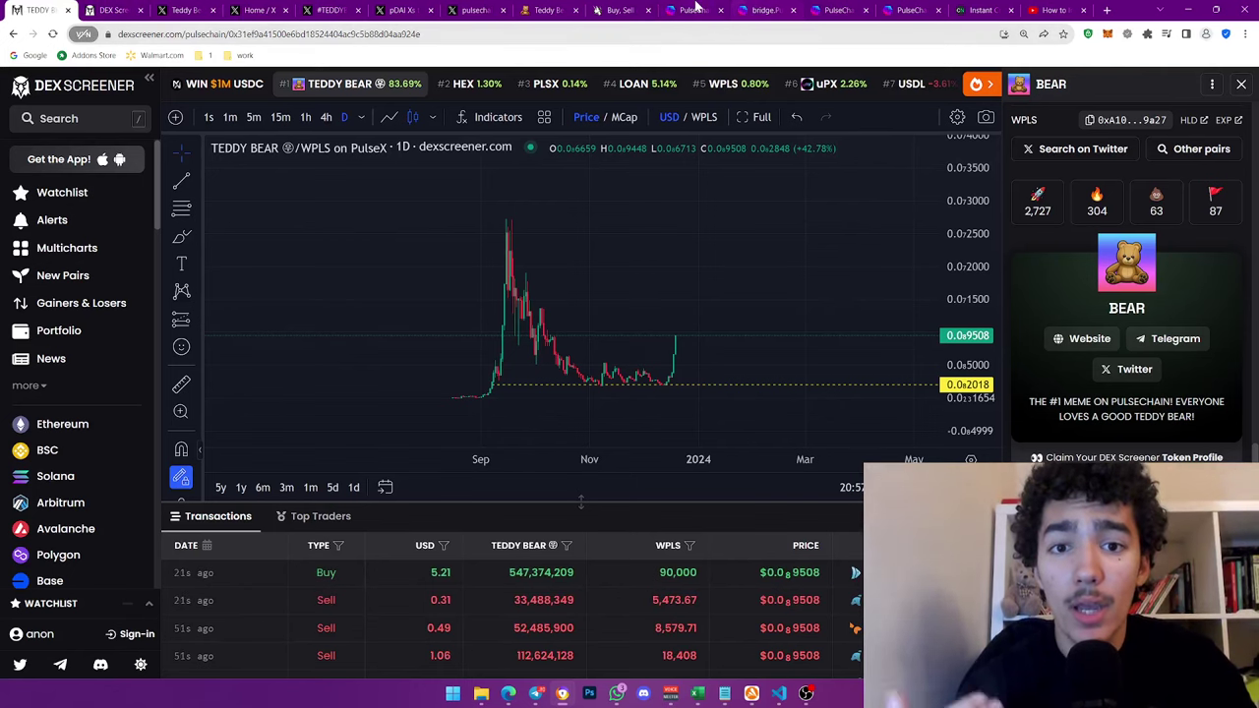
# Load pulsex.com in a new tab and go to the 'Trade: app.PulseX.com' links page
pyautogui.click(693, 9)
pyautogui.click(745, 9)
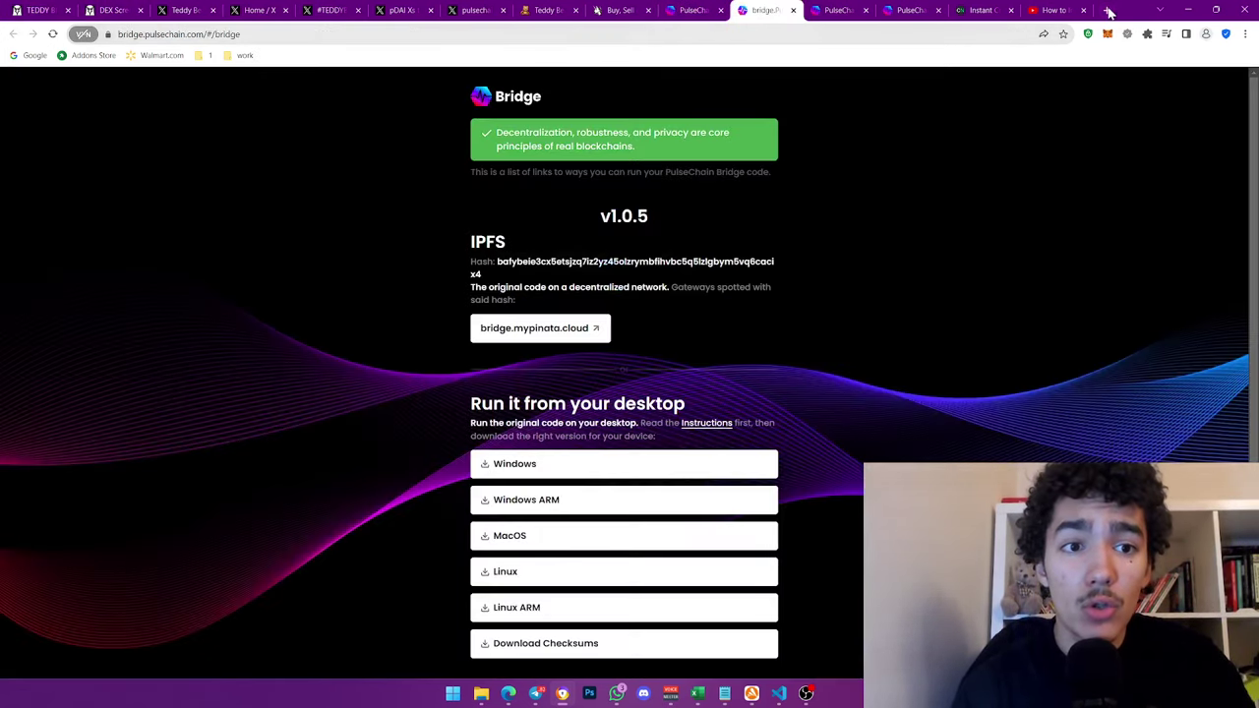
pyautogui.click(1109, 10)
pyautogui.write('pulsex')
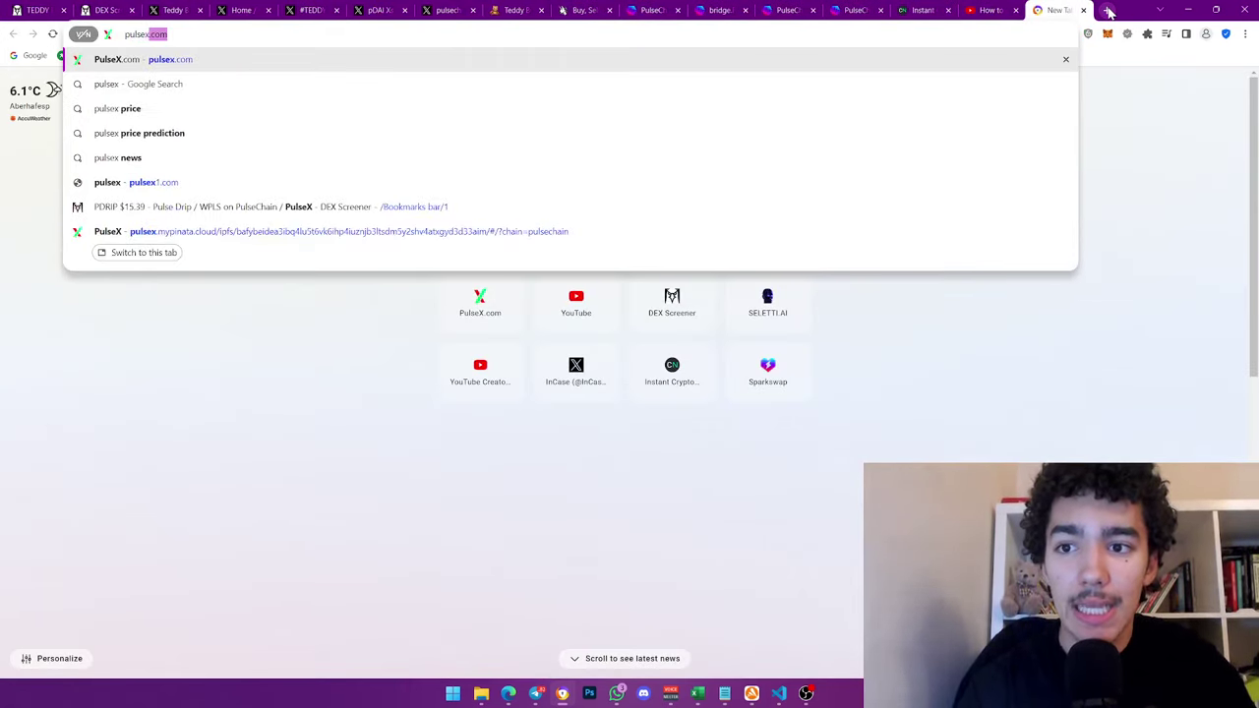
pyautogui.write('.com')
pyautogui.press('Return')
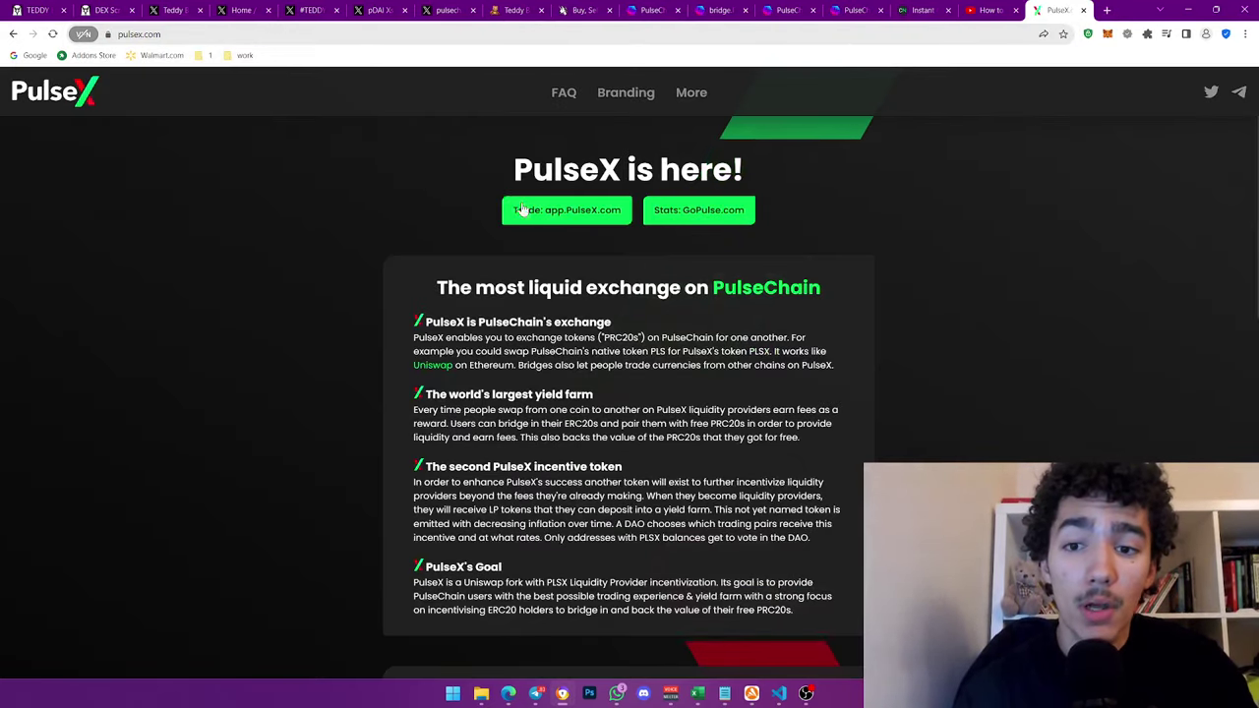
pyautogui.click(554, 216)
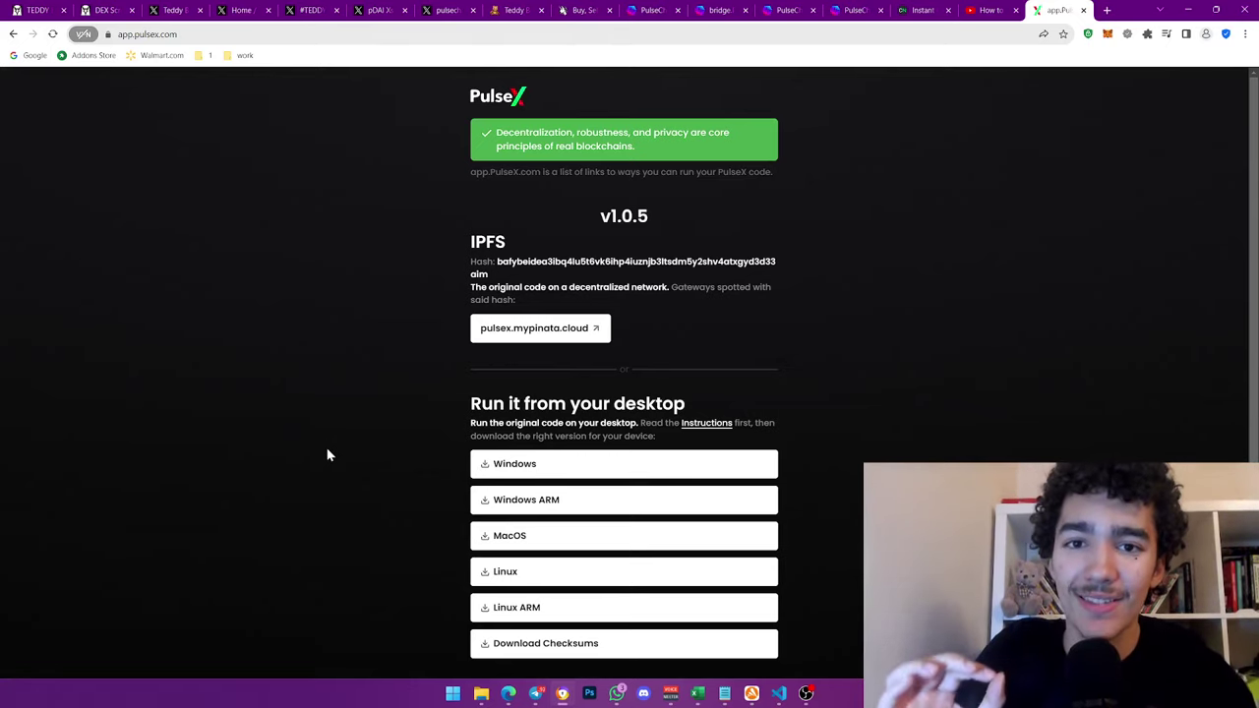
# Point out the IPFS heading, hash and gateways note, then open PulseX via pulsex.mypinata.cloud
pyautogui.moveTo(467, 242); pyautogui.dragTo(442, 245)
pyautogui.click(513, 243)
pyautogui.click(524, 245)
pyautogui.click(440, 246)
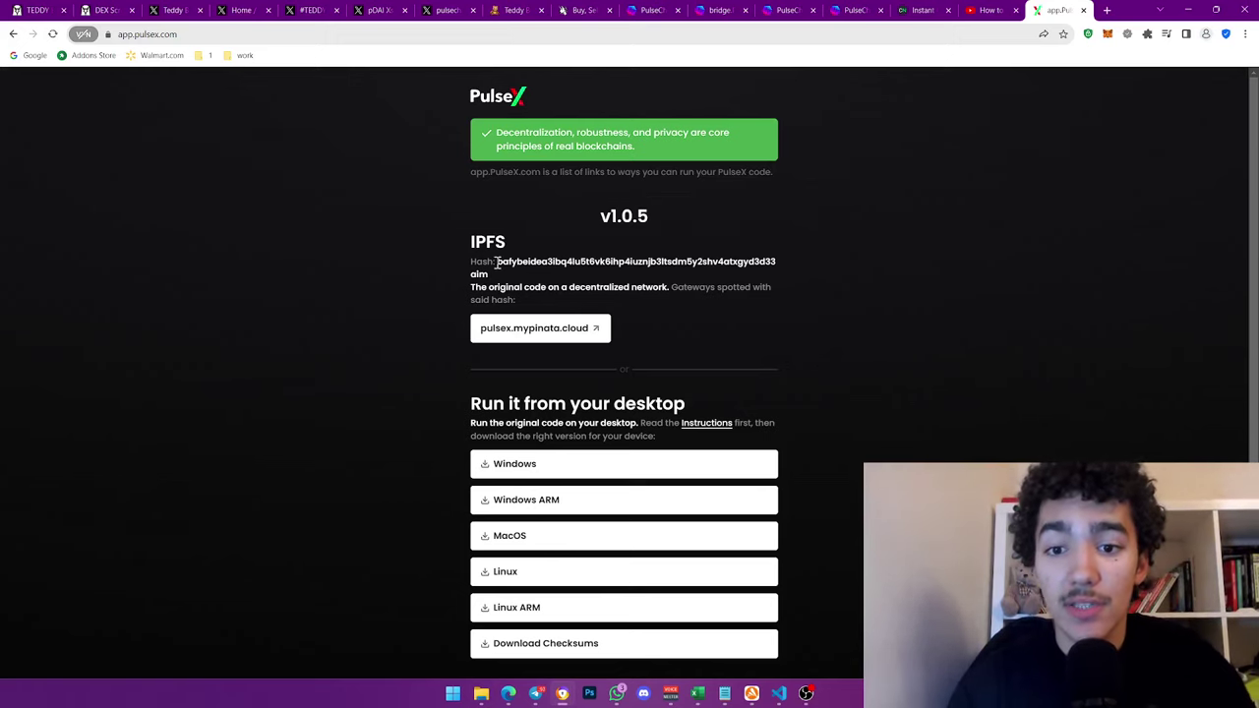
pyautogui.moveTo(523, 264)
pyautogui.mouseDown()
pyautogui.moveTo(765, 261)
pyautogui.moveTo(506, 260)
pyautogui.mouseUp()
pyautogui.click(777, 264)
pyautogui.click(499, 262)
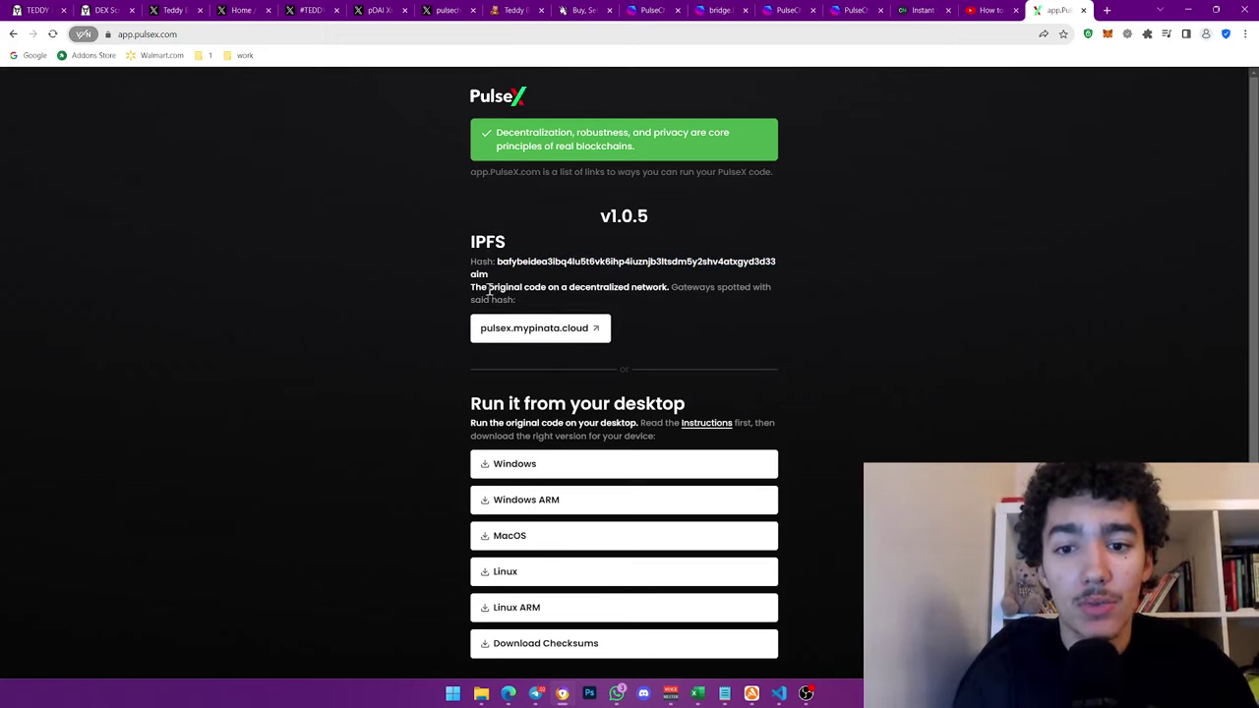
pyautogui.moveTo(671, 286)
pyautogui.mouseDown()
pyautogui.moveTo(759, 286)
pyautogui.moveTo(675, 286)
pyautogui.mouseUp()
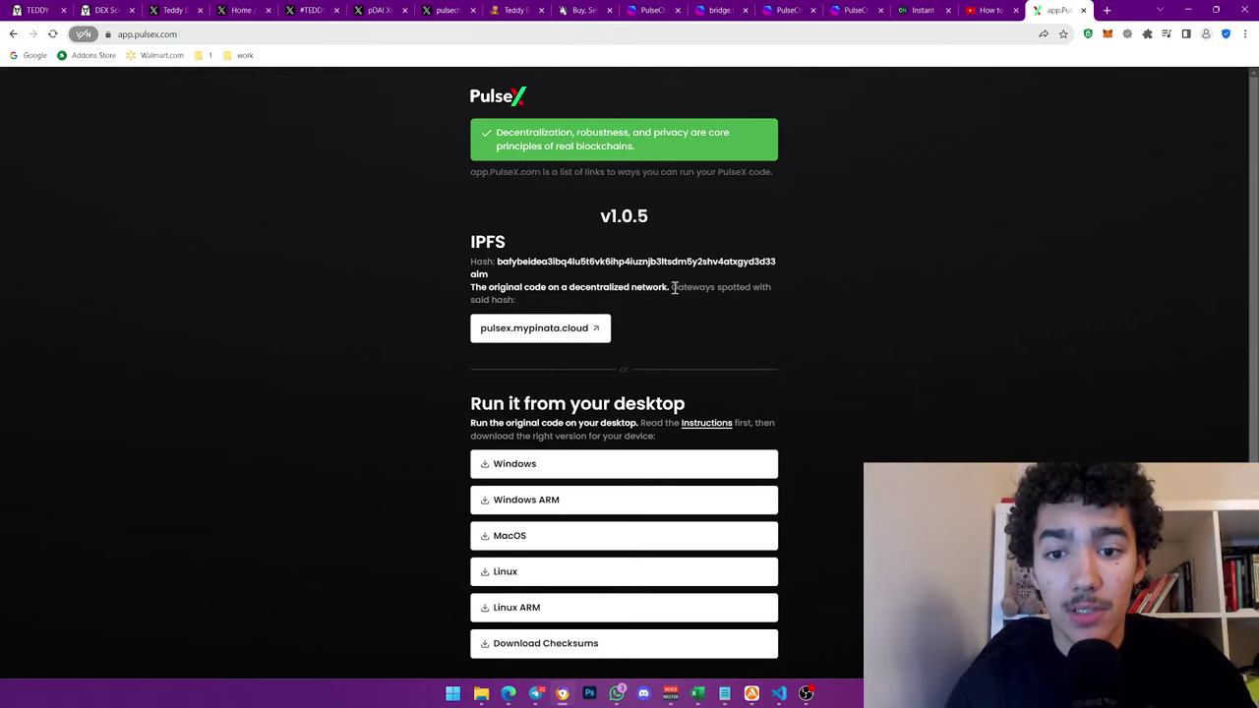
pyautogui.click(528, 331)
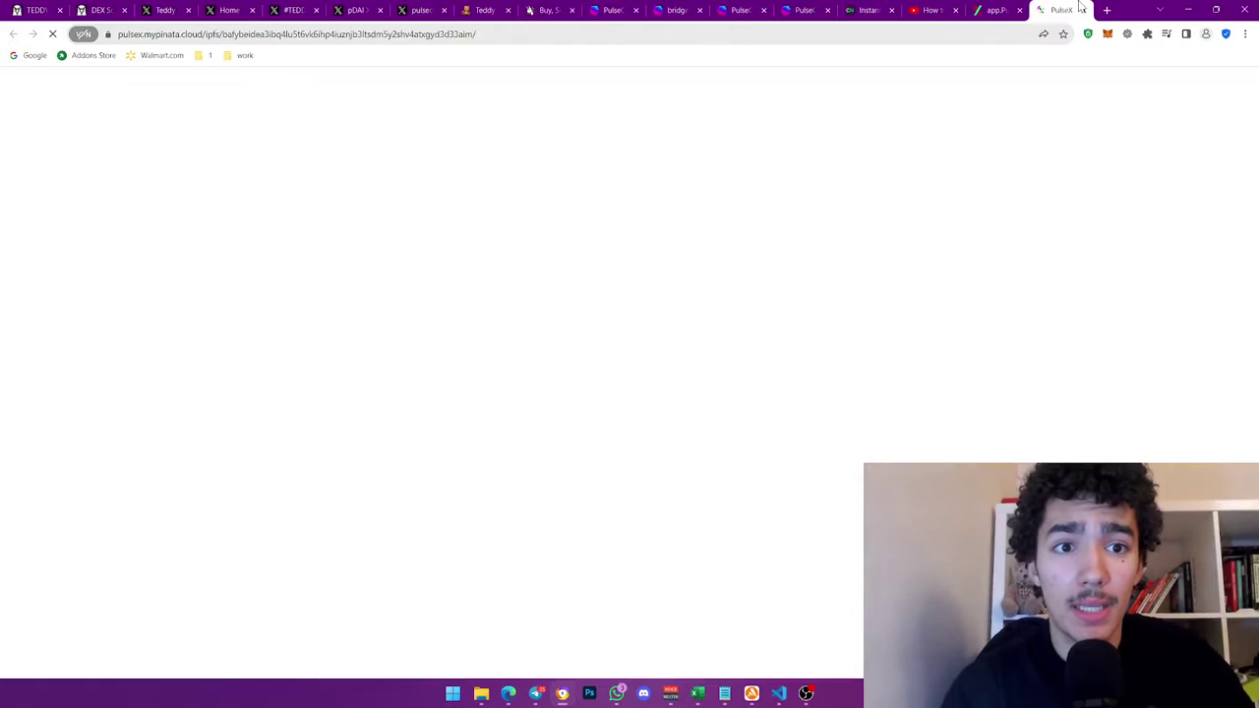
# On the PulseX swap tab, request a switch to PulseChain and browse MetaMask's network list
pyautogui.hotkey('ctrl', 'shift', 'Tab')
pyautogui.hotkey('ctrl', 'Tab')
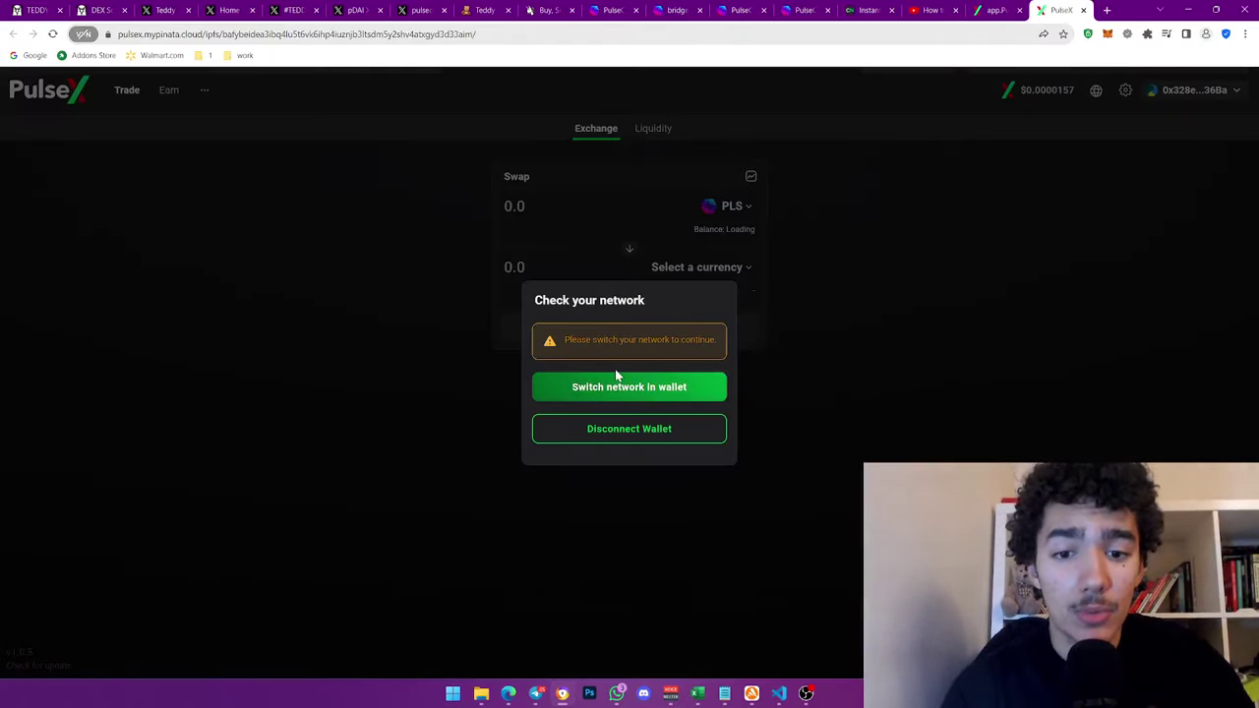
pyautogui.click(651, 379)
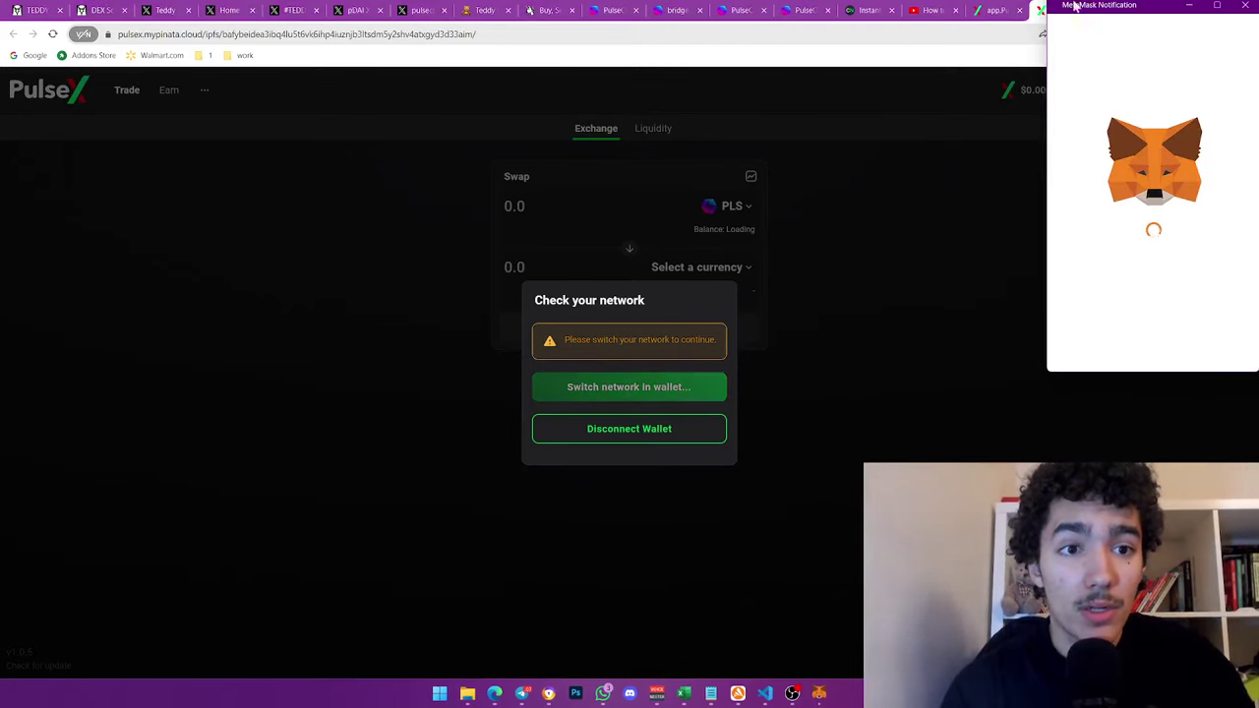
pyautogui.click(1147, 117)
pyautogui.click(1108, 36)
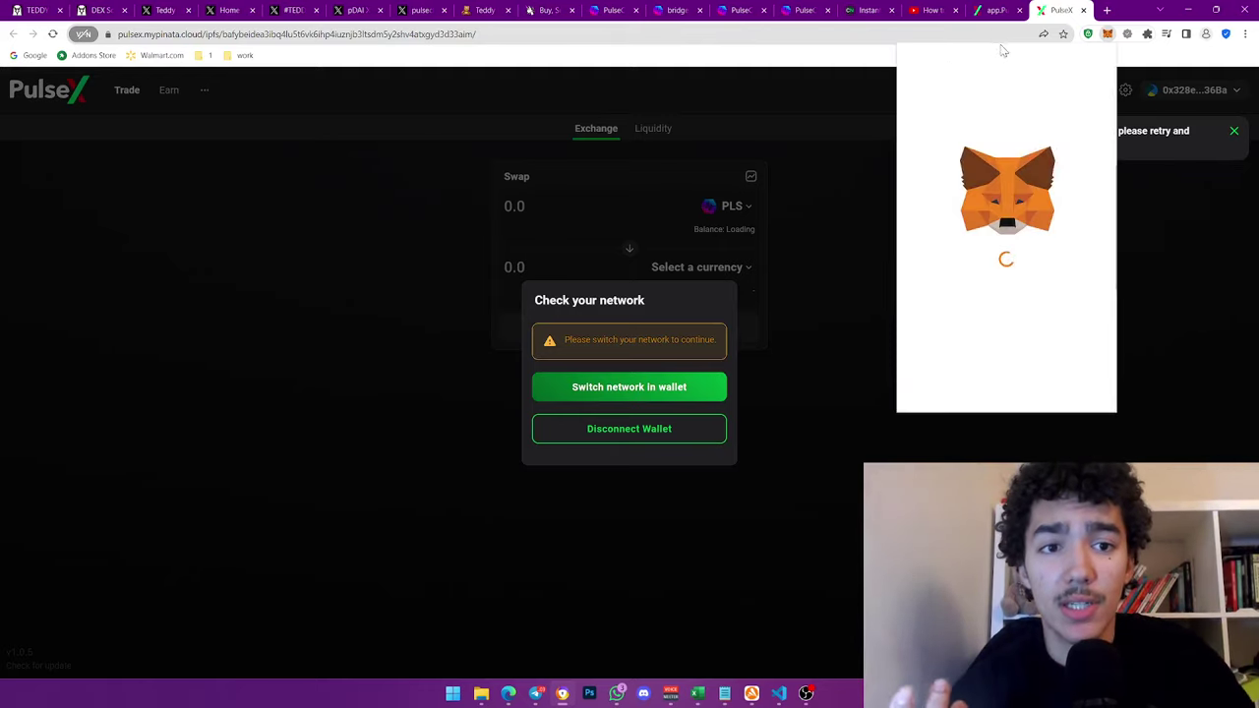
pyautogui.click(922, 62)
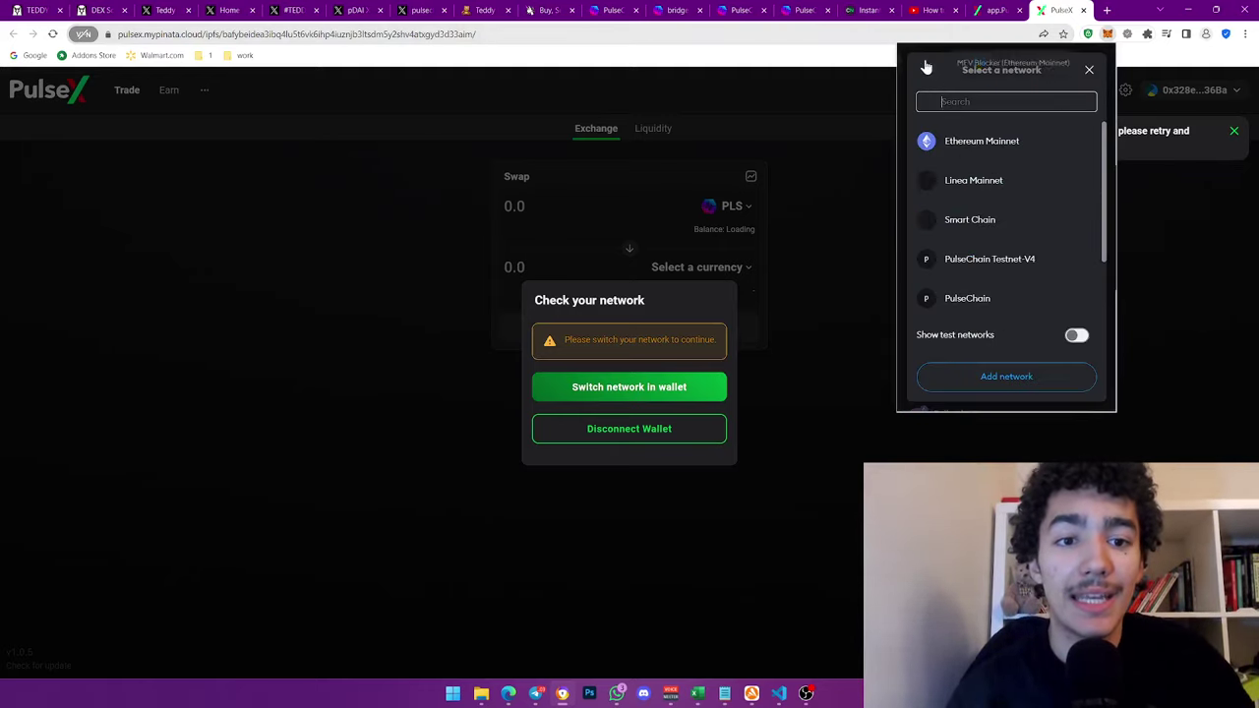
pyautogui.scroll(-2, 1012, 180)
pyautogui.scroll(2, 1024, 187)
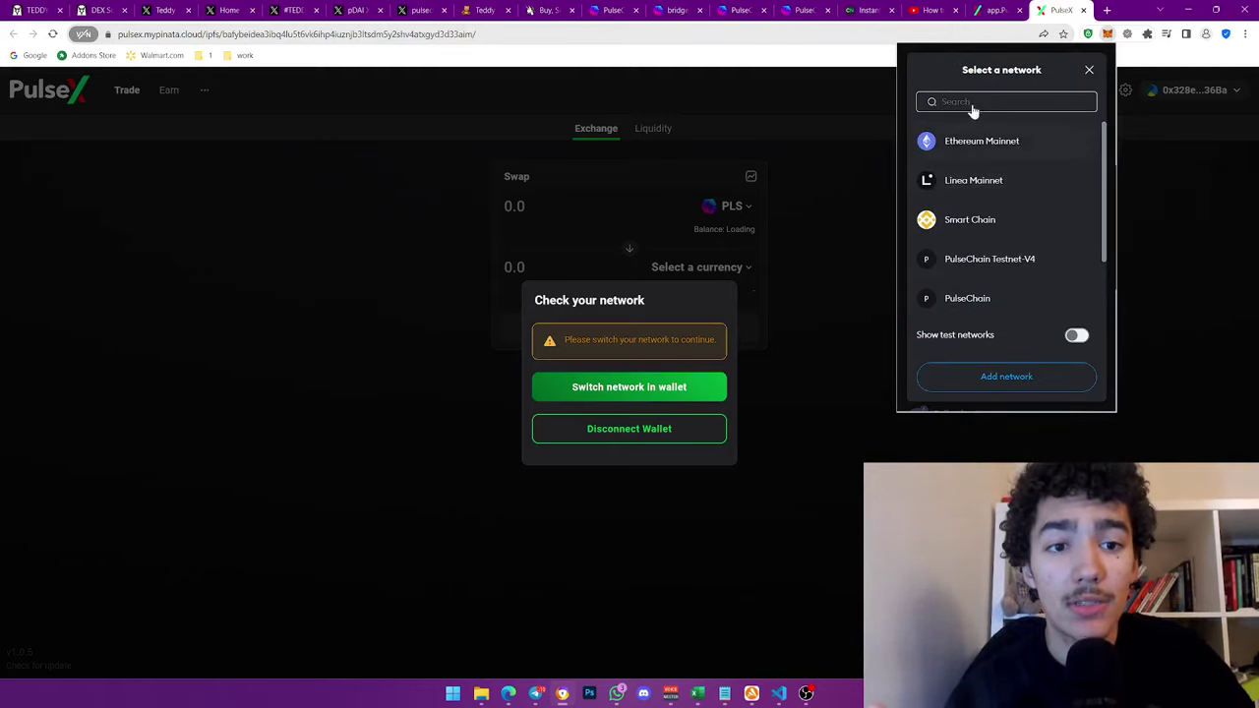
pyautogui.click(1088, 73)
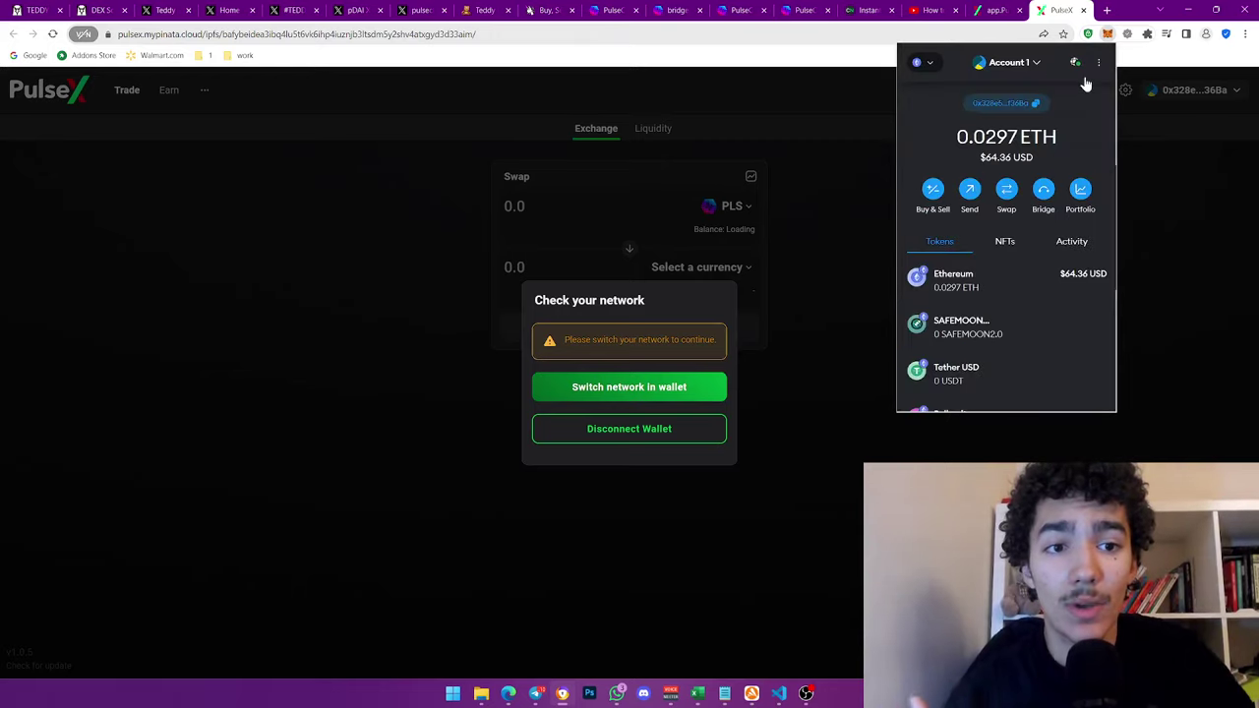
pyautogui.click(1218, 217)
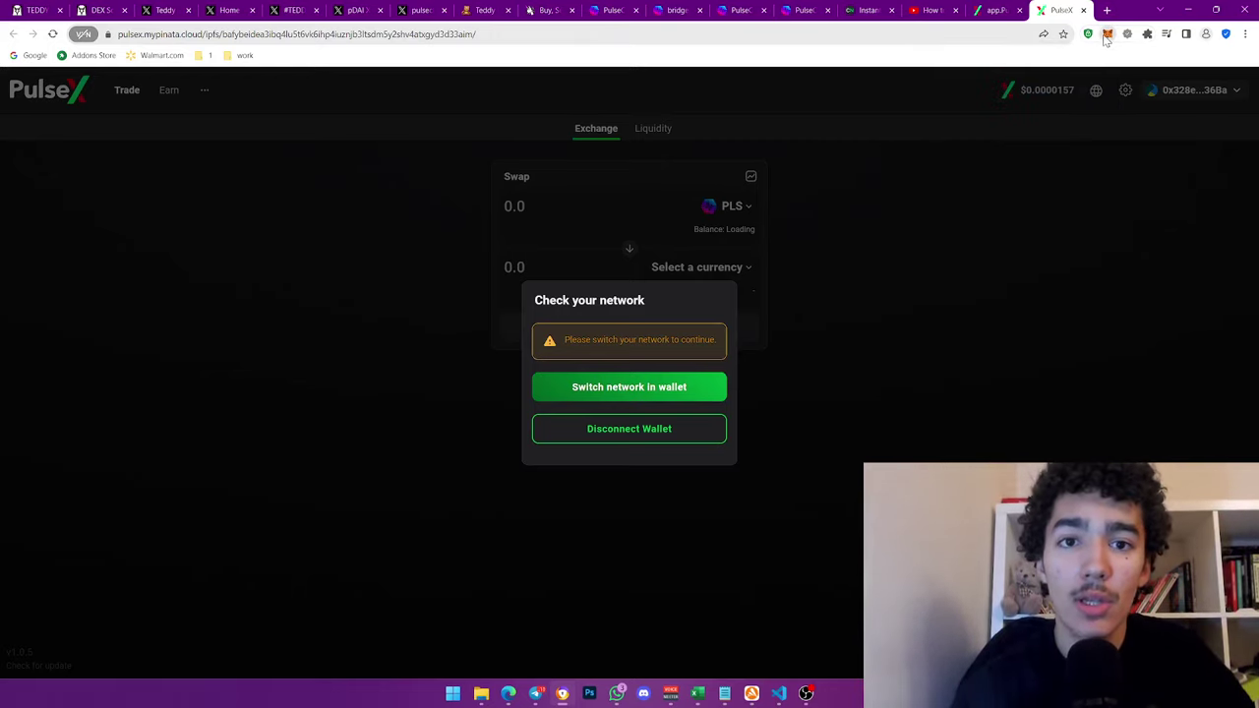
# Reopen MetaMask's network list and choose Add network
pyautogui.click(1106, 35)
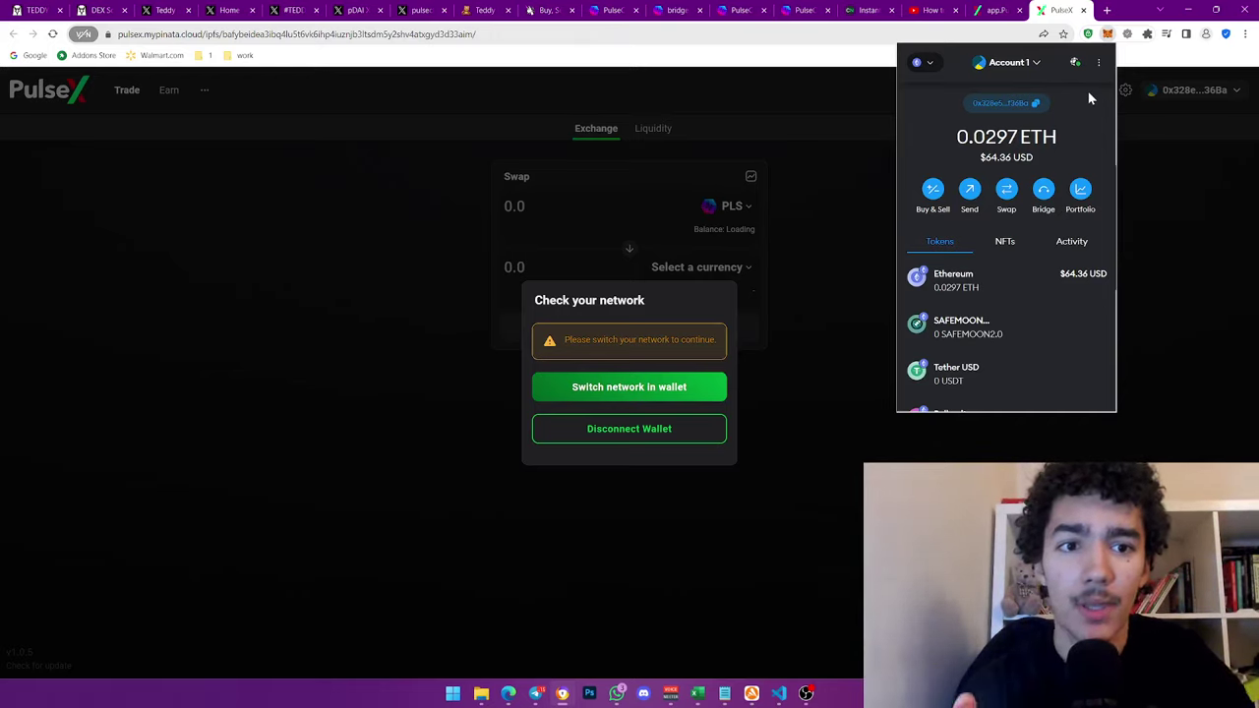
pyautogui.click(923, 62)
pyautogui.scroll(-2, 1015, 292)
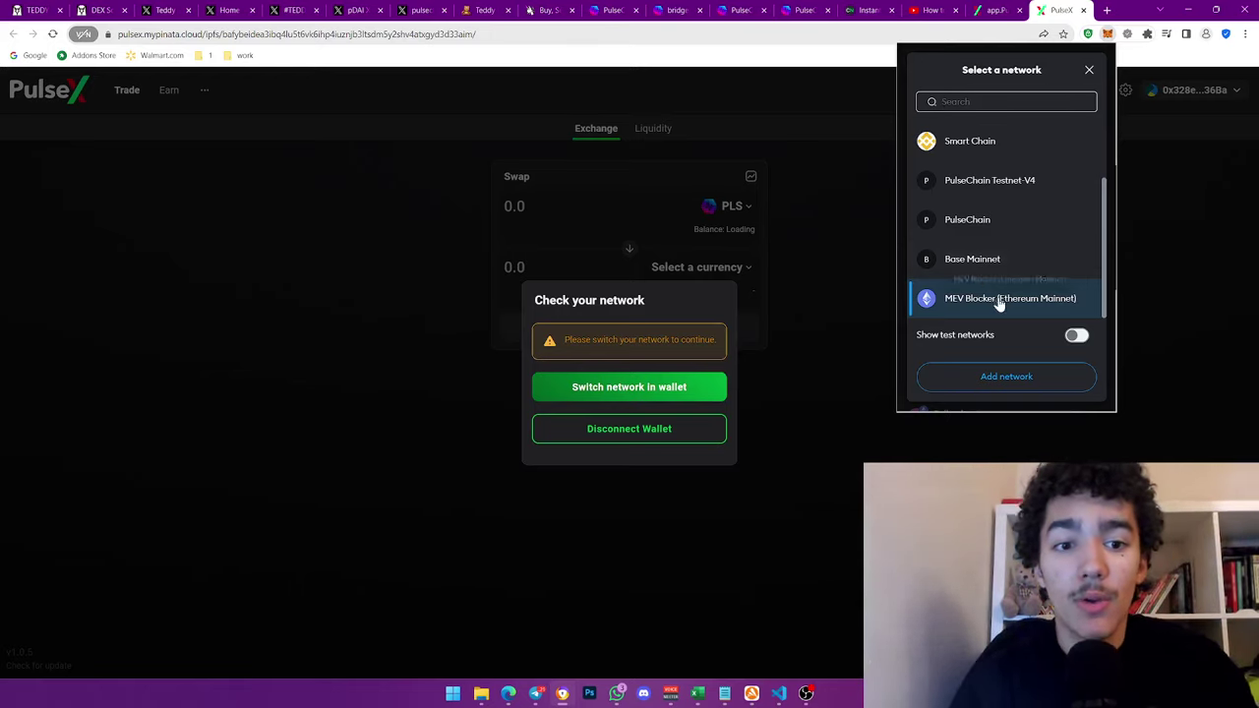
pyautogui.scroll(2, 969, 295)
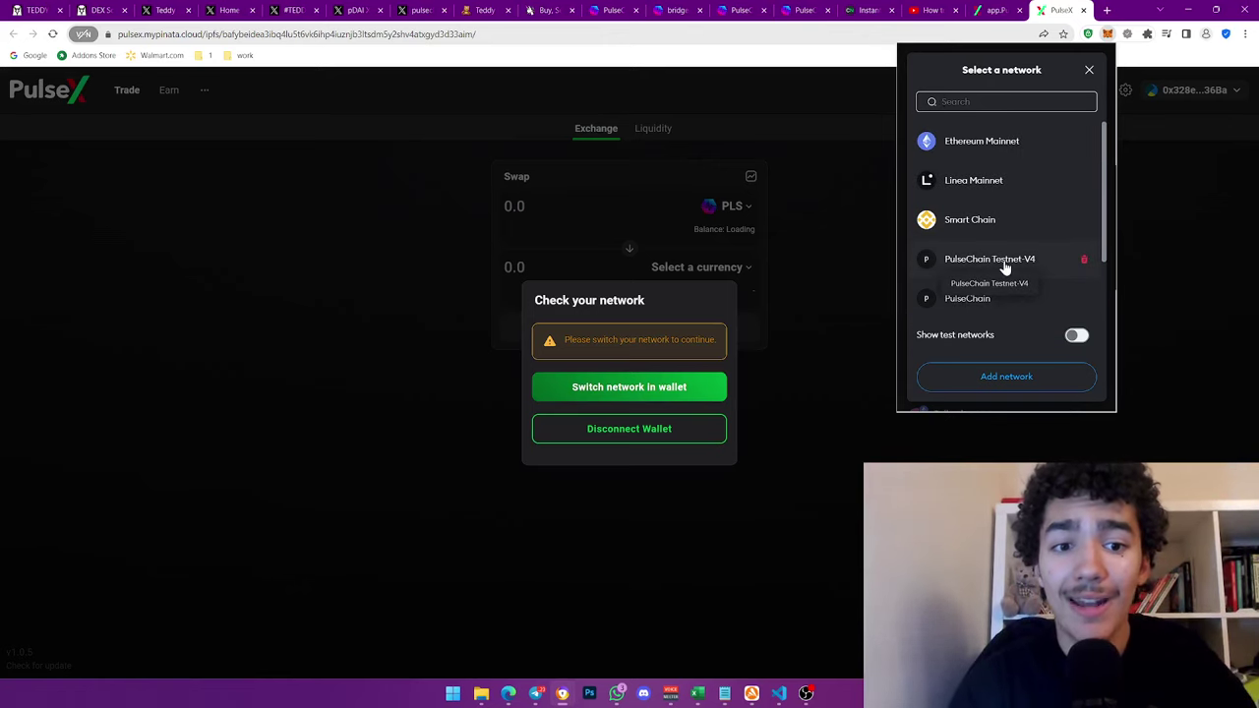
pyautogui.scroll(-2, 1005, 268)
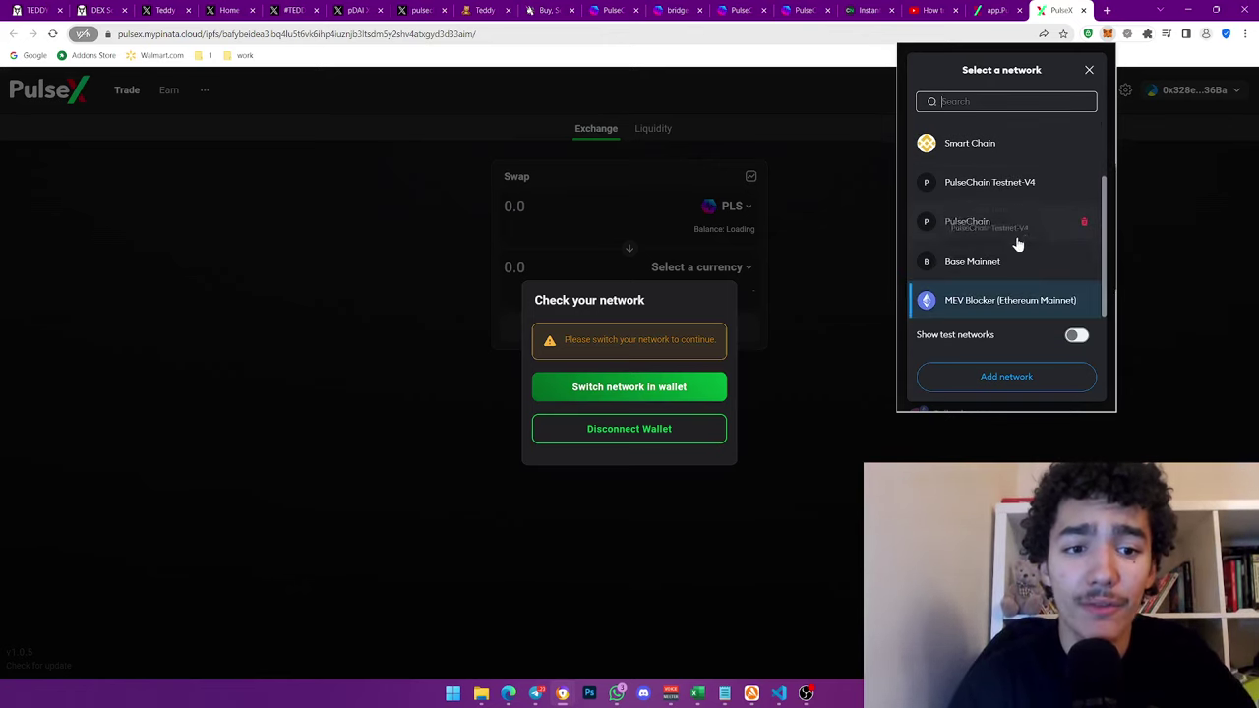
pyautogui.click(1004, 380)
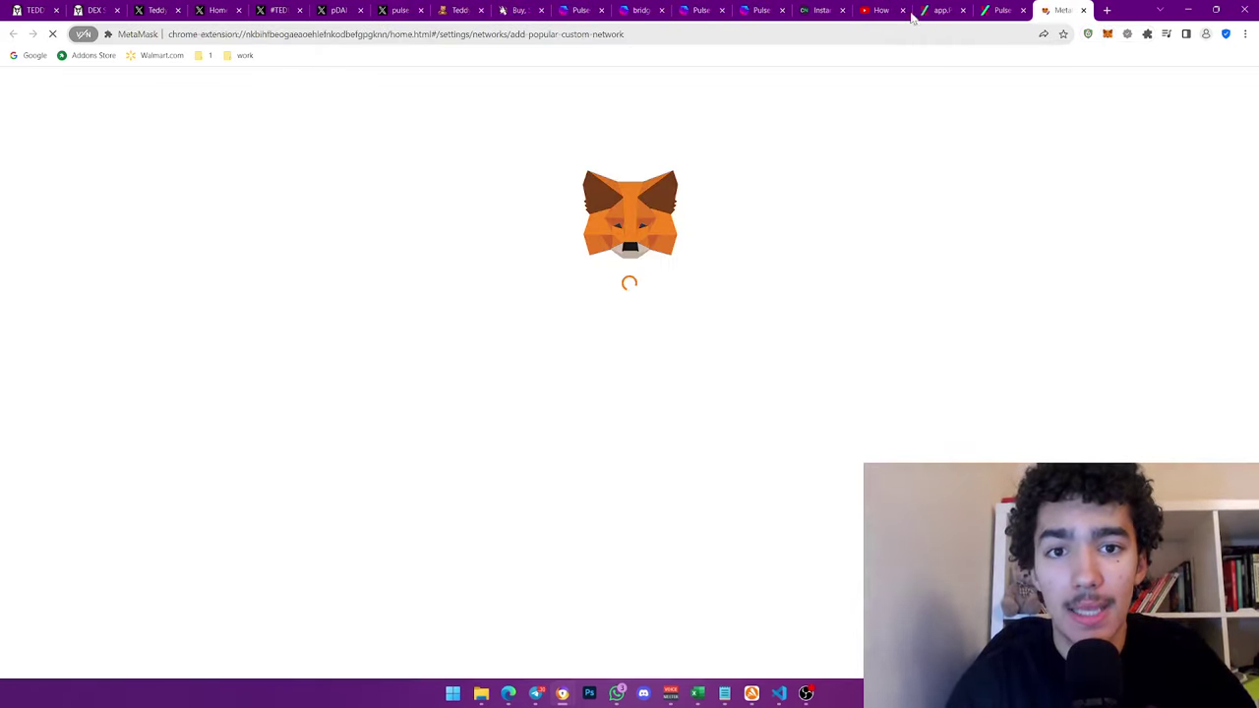
# Open MetaMask's manual network form and paste PulseChain as the network name
pyautogui.click(590, 9)
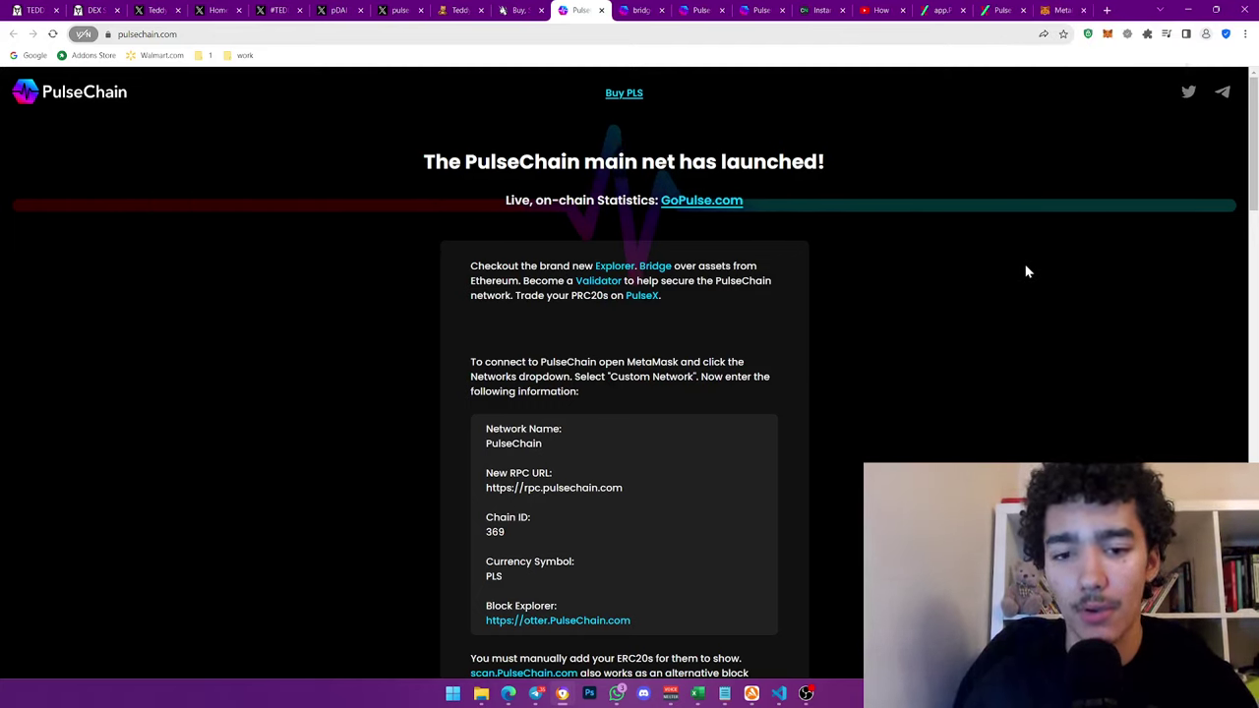
pyautogui.hotkey('ctrl', '9')
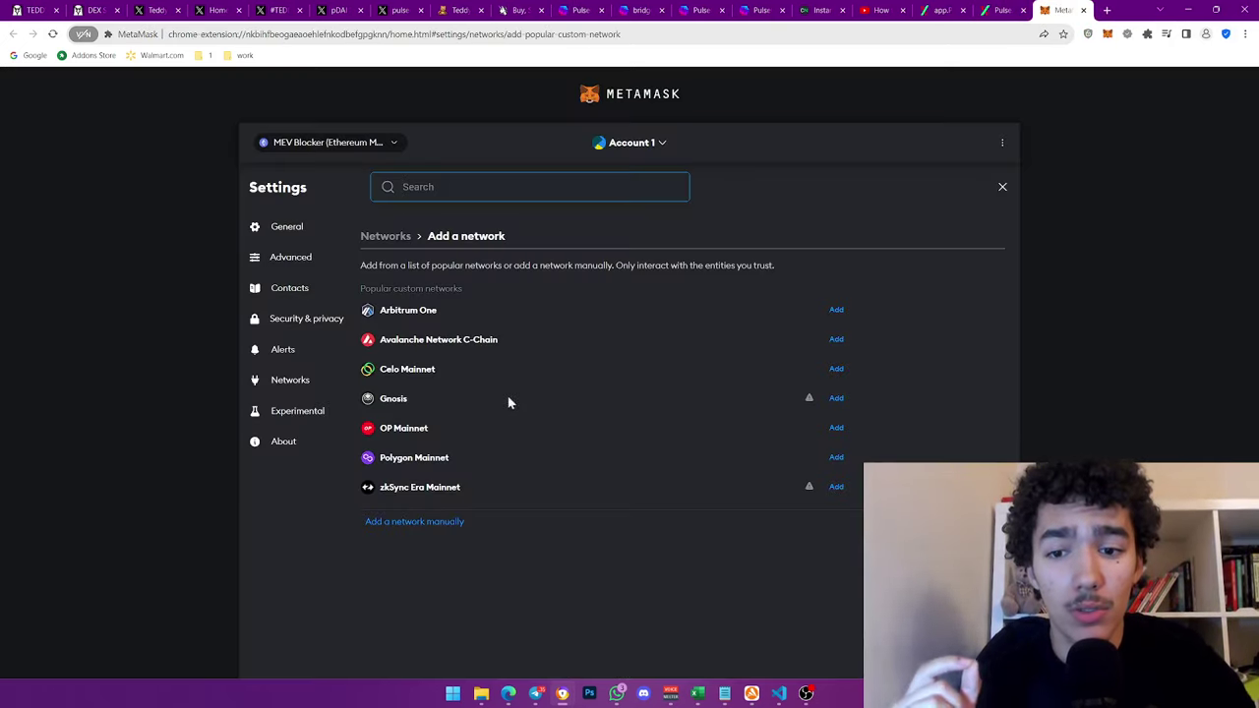
pyautogui.click(430, 524)
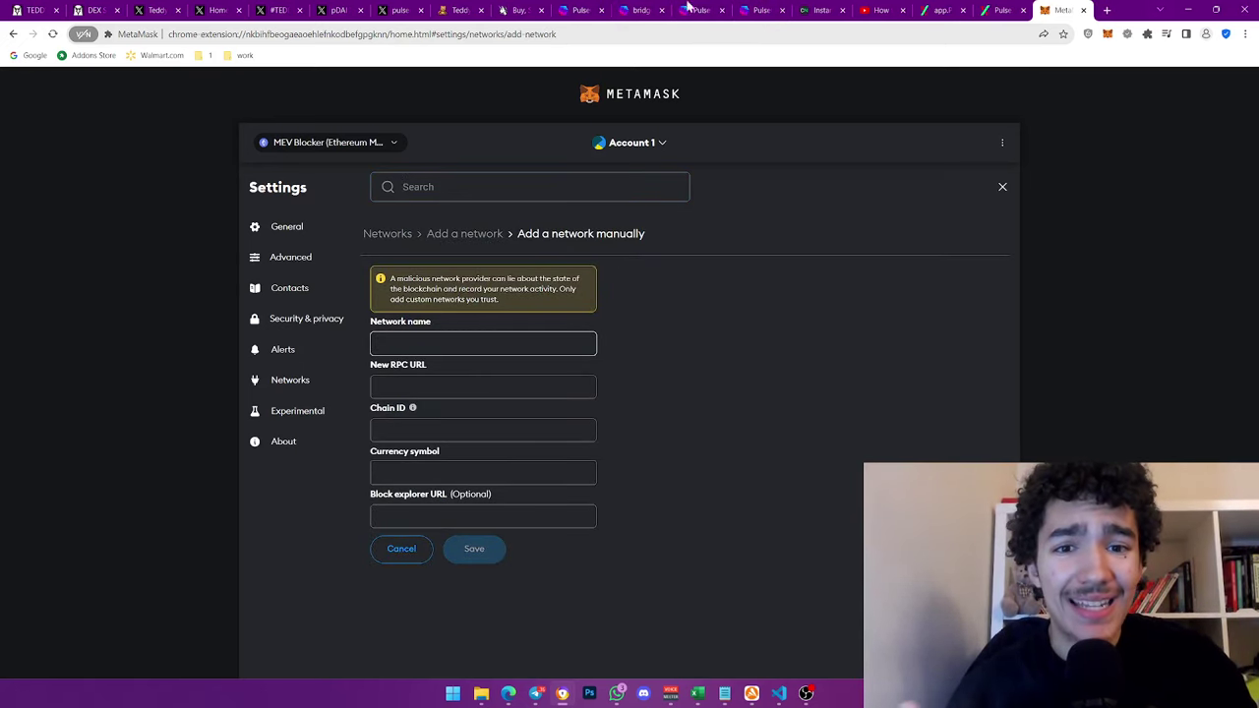
pyautogui.click(580, 10)
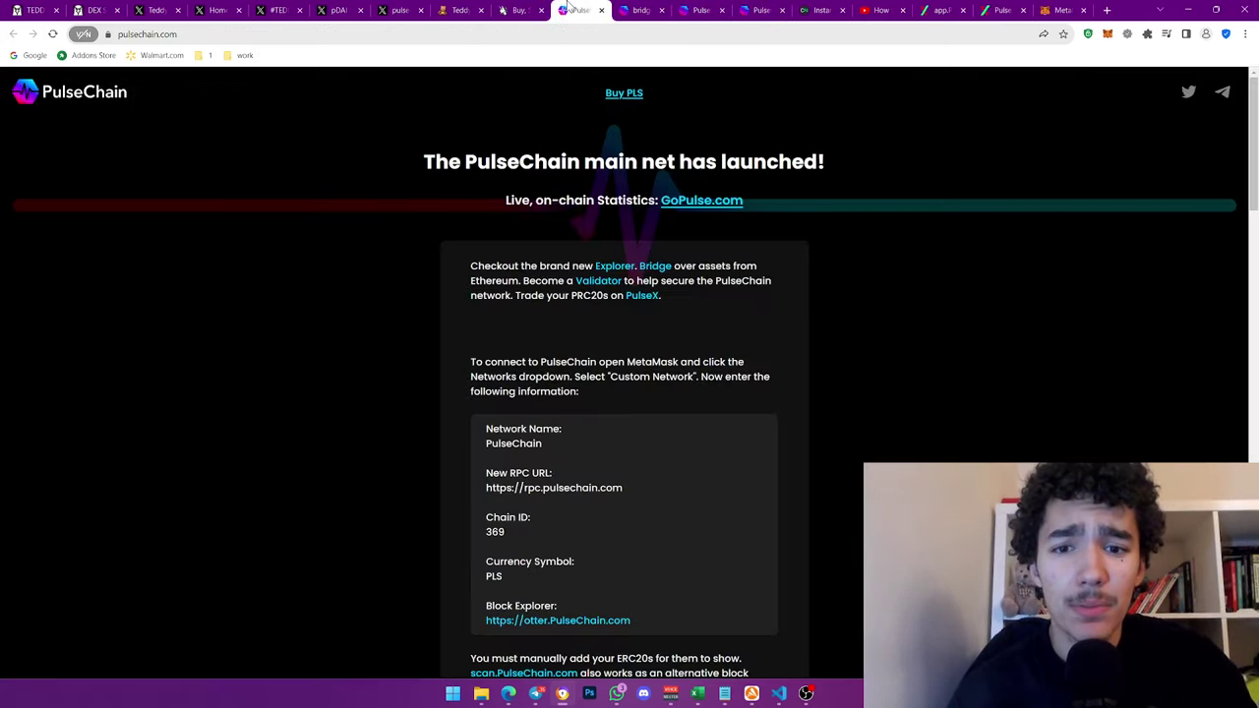
pyautogui.doubleClick(513, 443)
pyautogui.hotkey('ctrl', 'c')
pyautogui.hotkey('ctrl', '9')
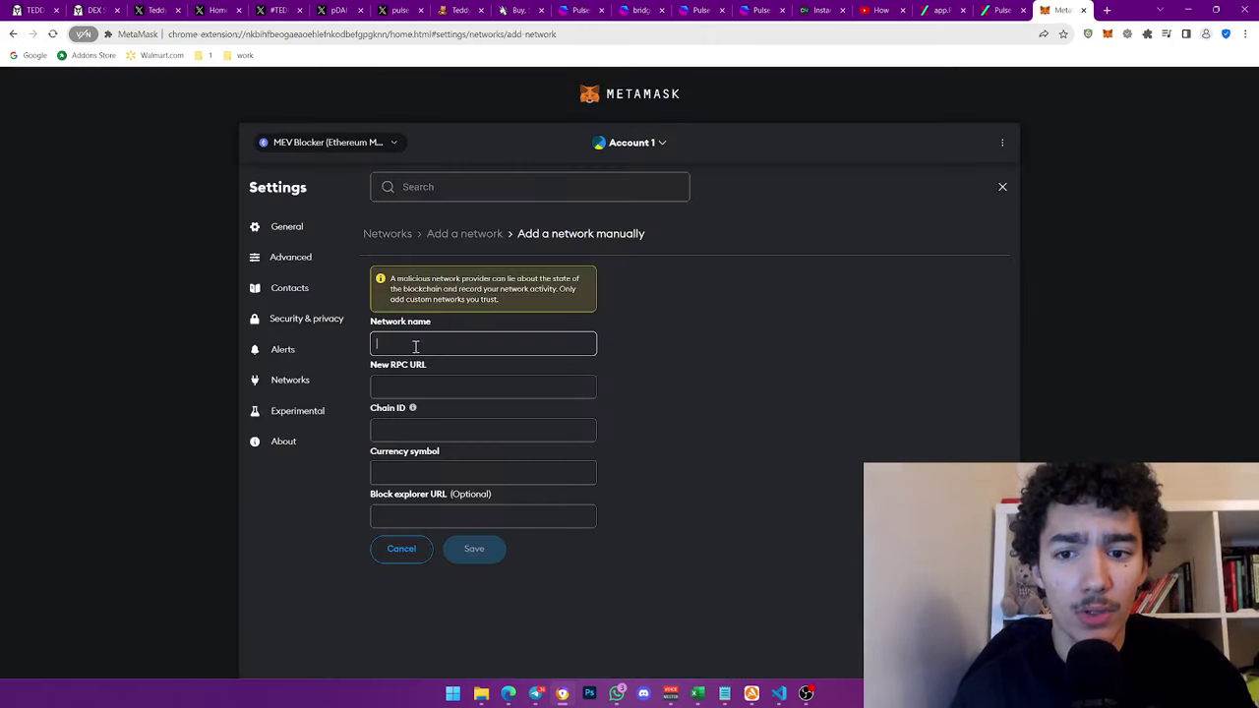
pyautogui.hotkey('ctrl', 'v')
pyautogui.press('Tab')
pyautogui.click(581, 10)
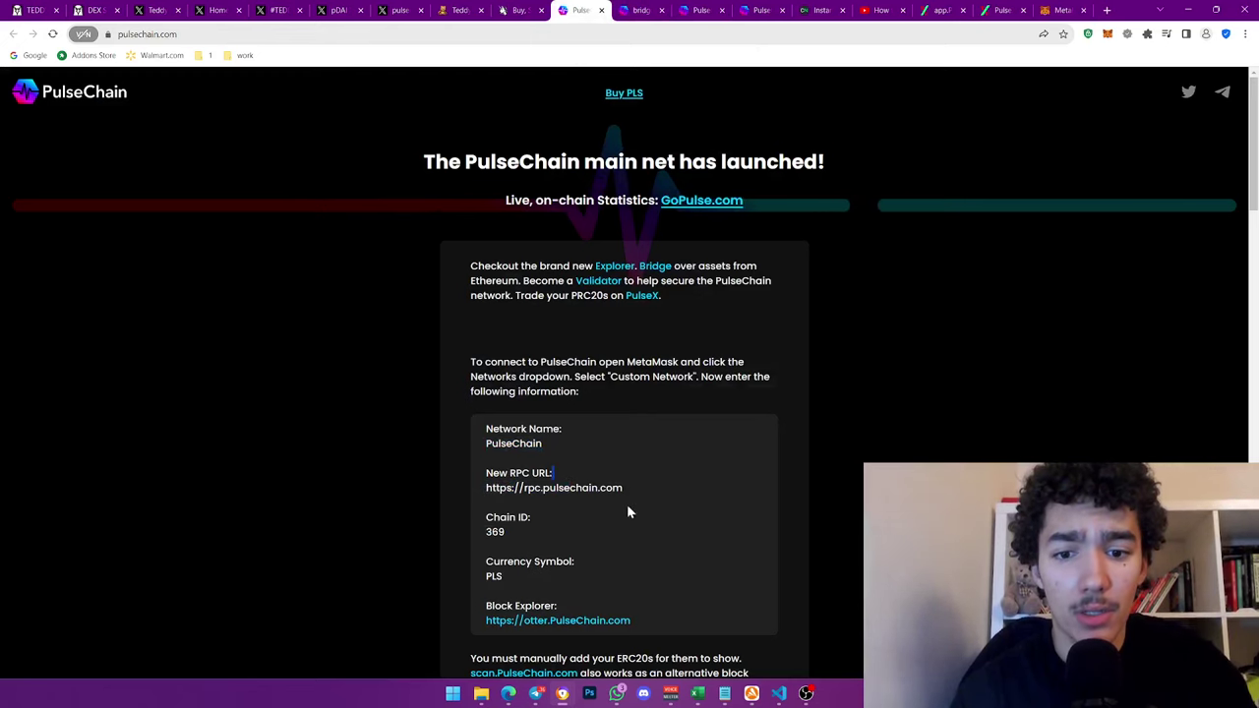
pyautogui.moveTo(625, 488); pyautogui.dragTo(485, 488)
pyautogui.hotkey('ctrl', 'c')
pyautogui.hotkey('ctrl', '9')
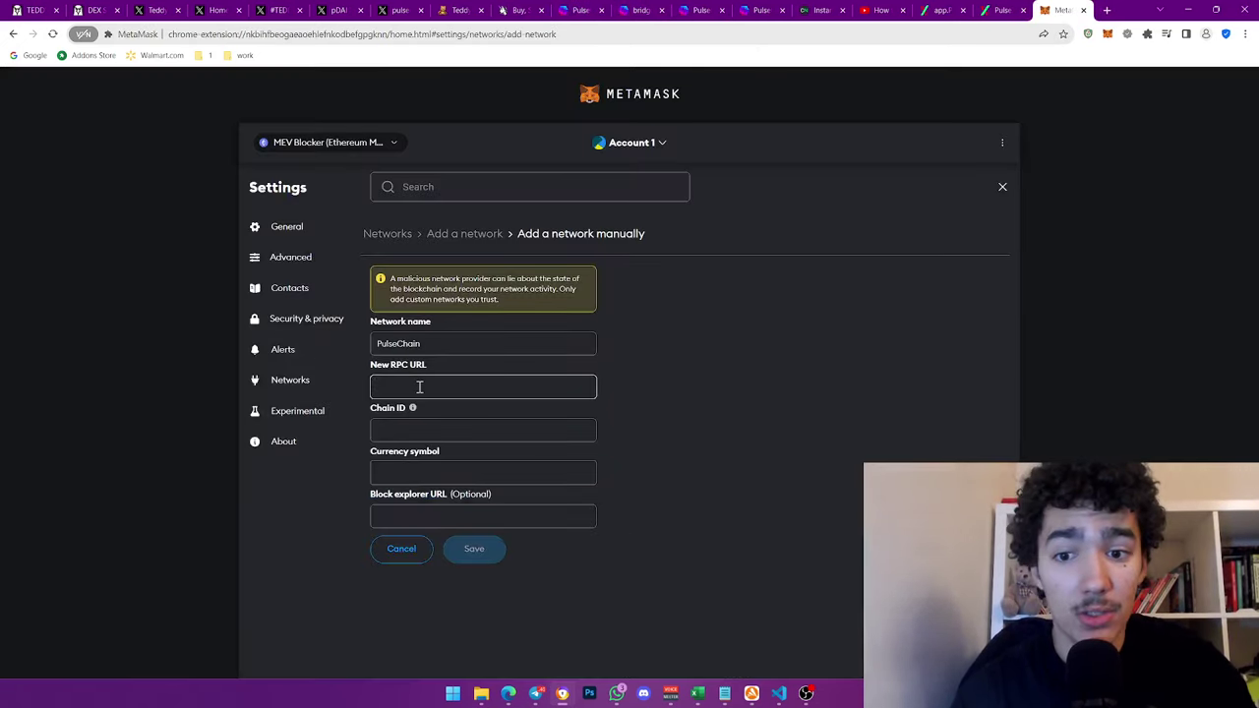
pyautogui.hotkey('ctrl', 'v')
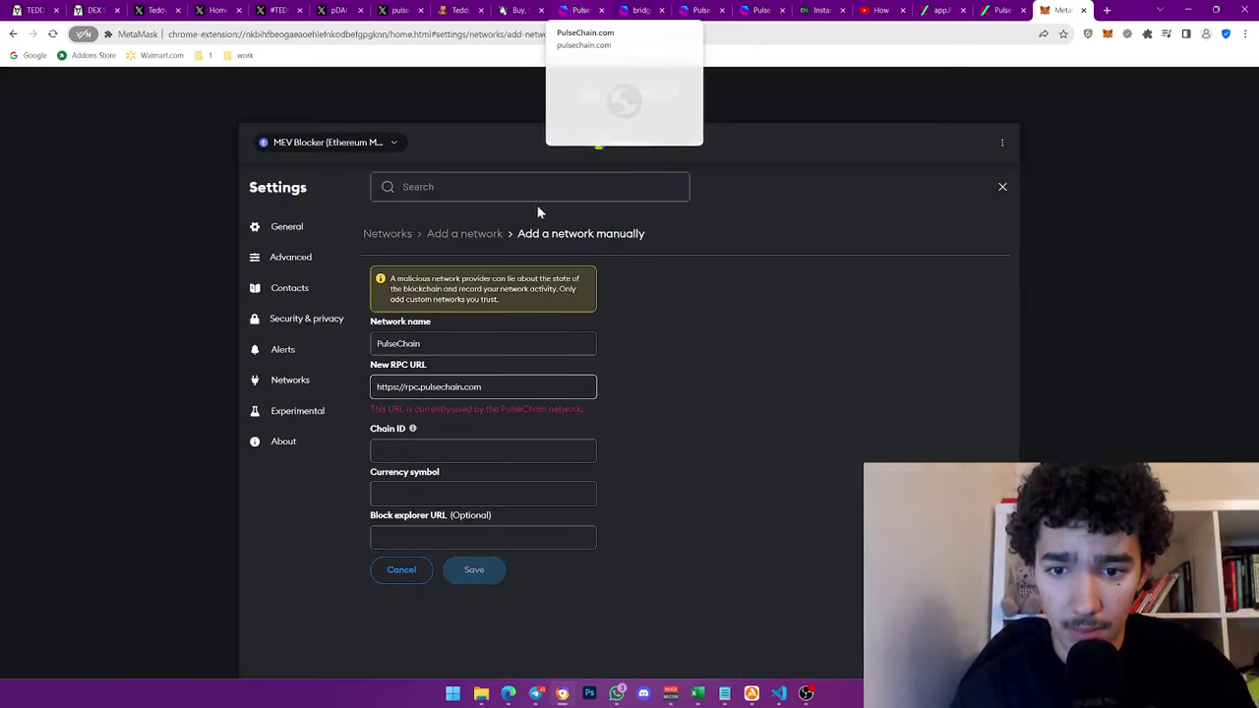
pyautogui.moveTo(468, 409); pyautogui.dragTo(585, 409)
pyautogui.click(529, 10)
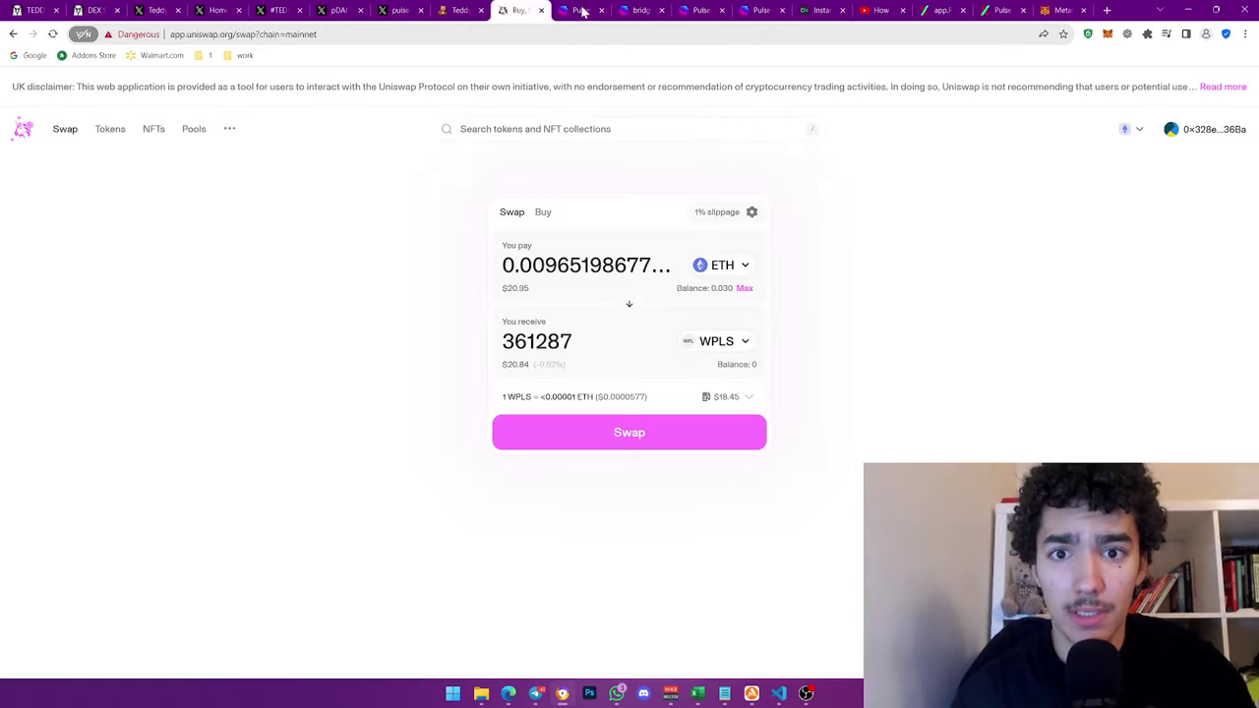
pyautogui.click(583, 9)
pyautogui.doubleClick(494, 531)
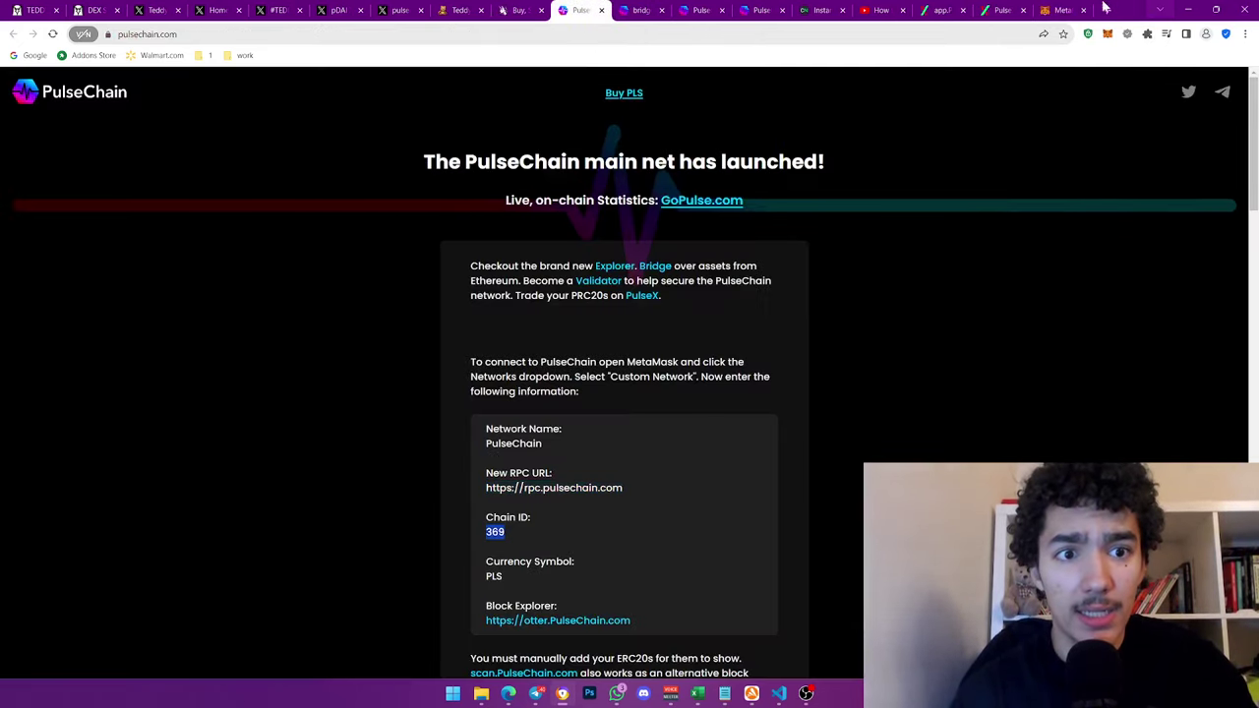
pyautogui.click(1064, 10)
pyautogui.click(463, 451)
pyautogui.hotkey('ctrl', 'v')
pyautogui.click(475, 489)
pyautogui.write('PLS')
pyautogui.doubleClick(416, 497)
pyautogui.click(578, 9)
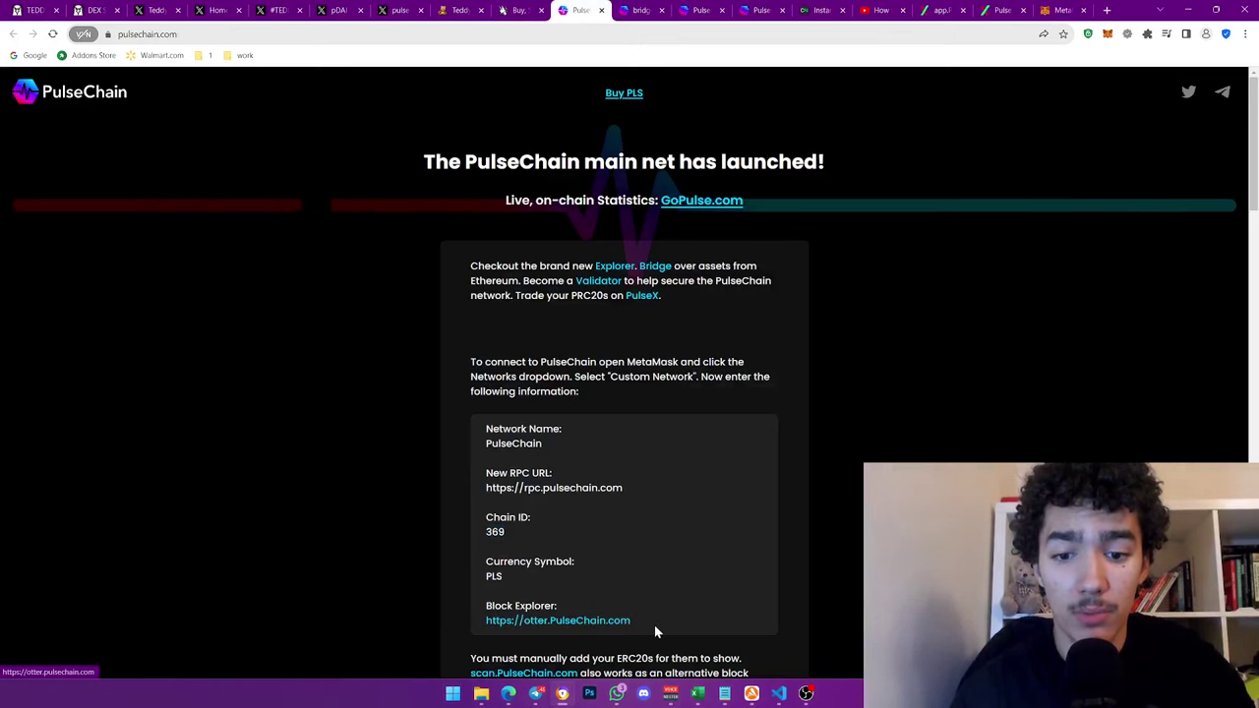
pyautogui.moveTo(654, 624); pyautogui.dragTo(472, 630)
pyautogui.click(1053, 11)
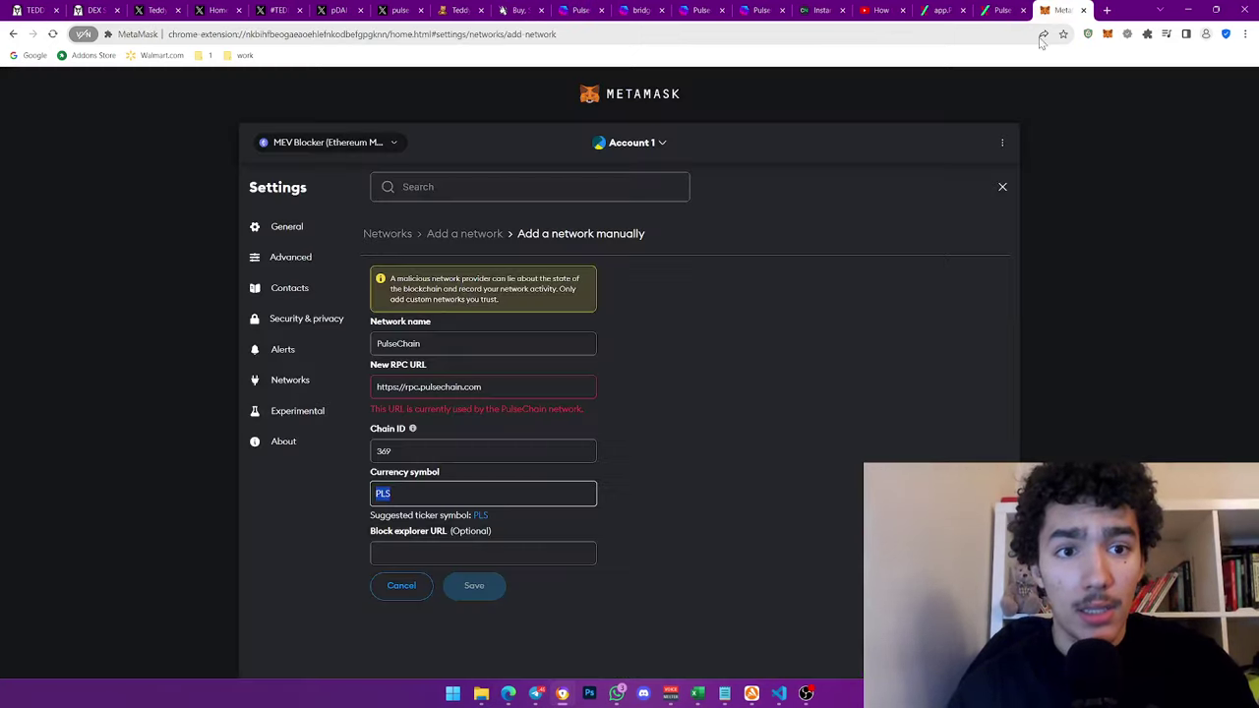
pyautogui.click(443, 555)
pyautogui.hotkey('ctrl', 'v')
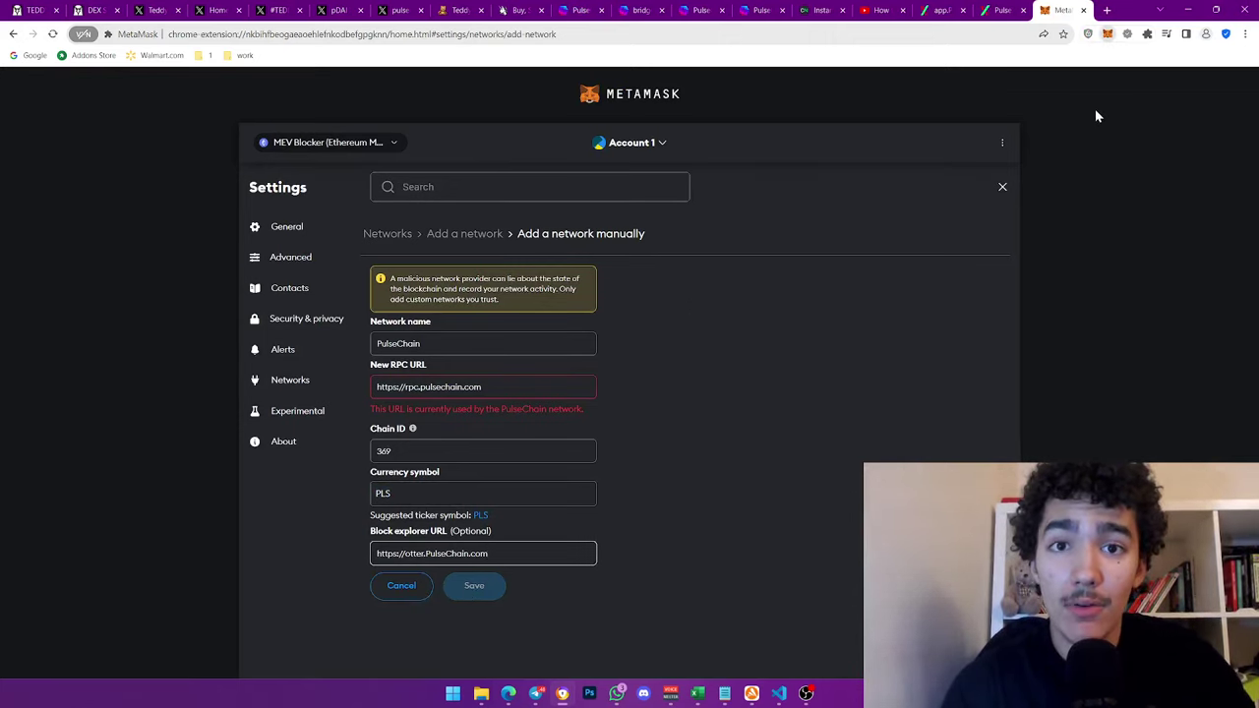
# Switch MetaMask to the PulseChain network and check its 230273.9069 PLS balance
pyautogui.hotkey('alt', 'shift', 'm')
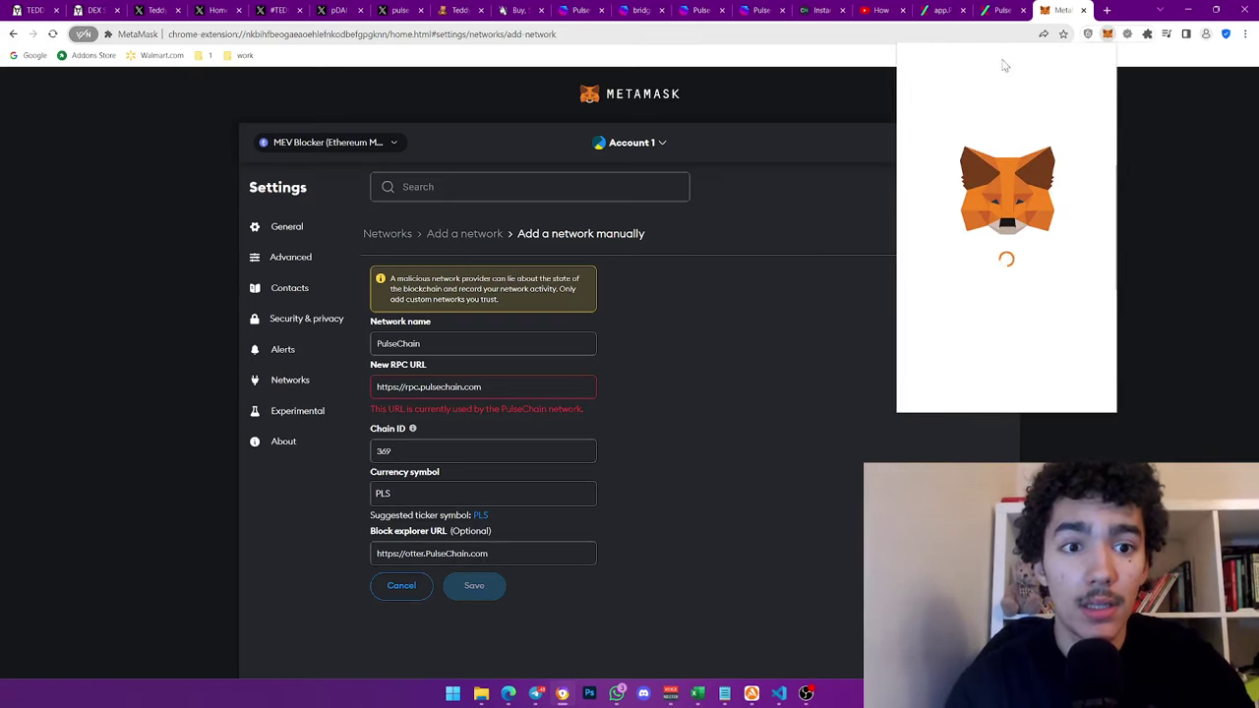
pyautogui.click(923, 64)
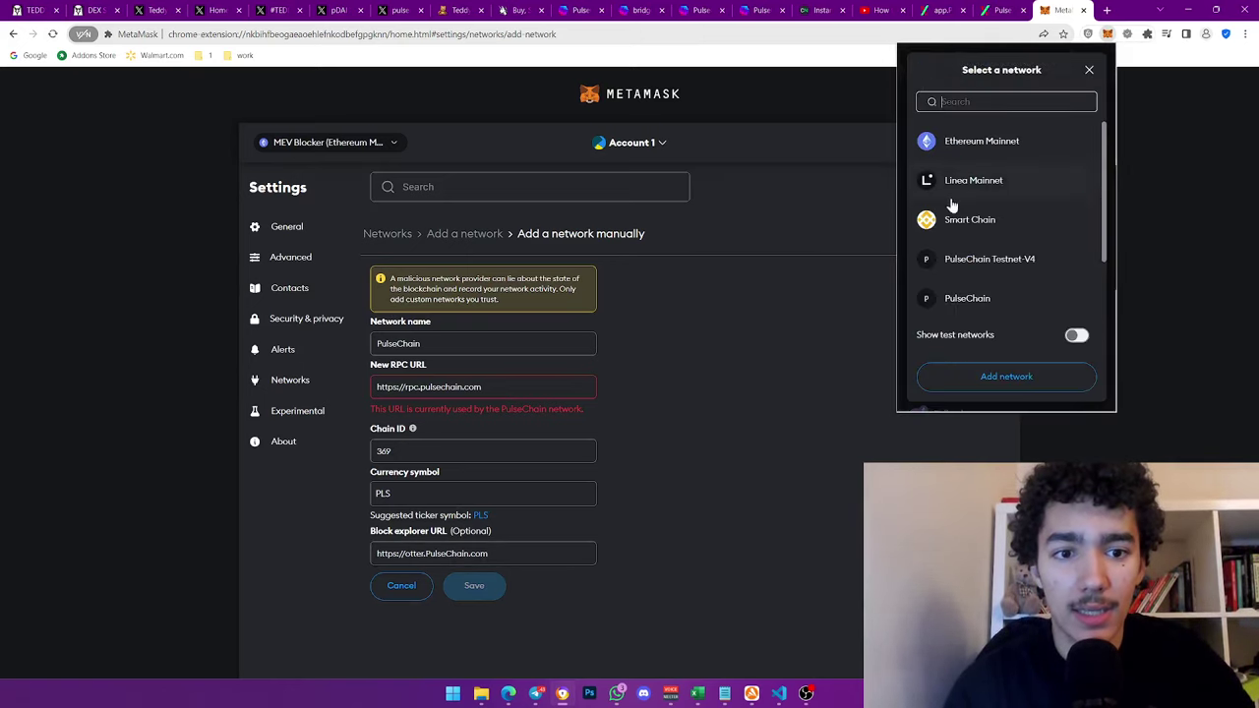
pyautogui.scroll(-1, 974, 226)
pyautogui.click(1001, 225)
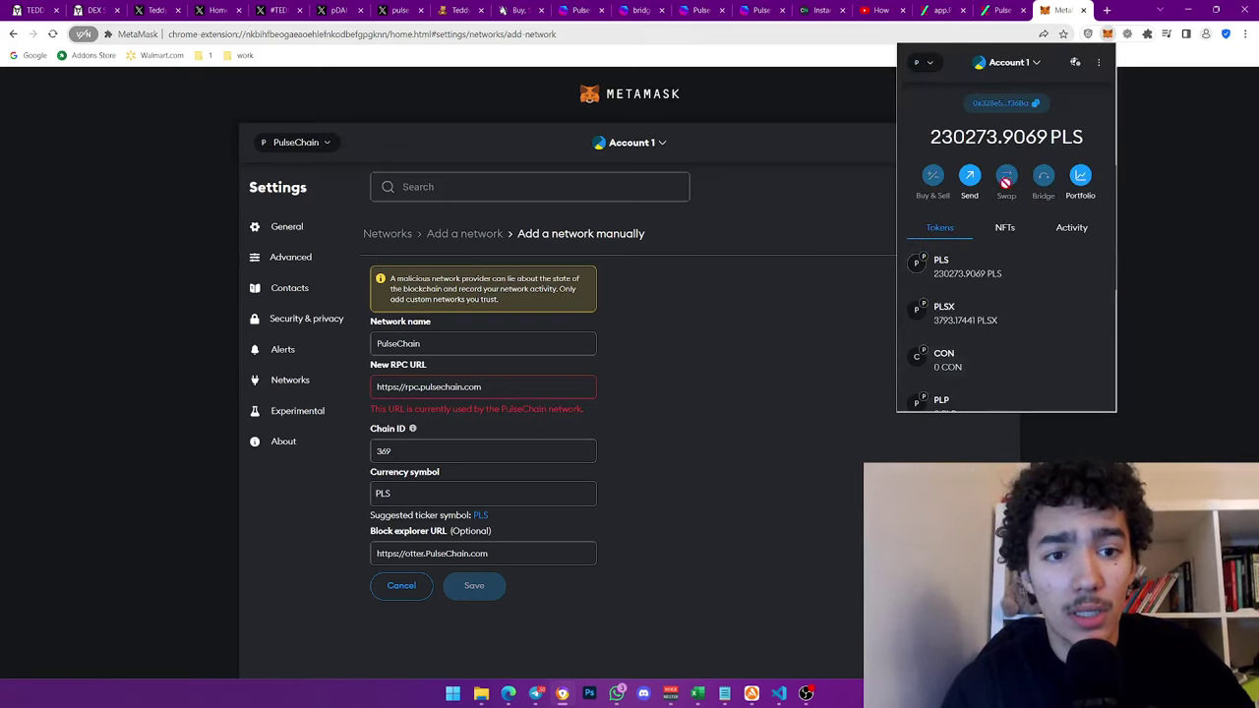
pyautogui.moveTo(942, 135); pyautogui.dragTo(1084, 137)
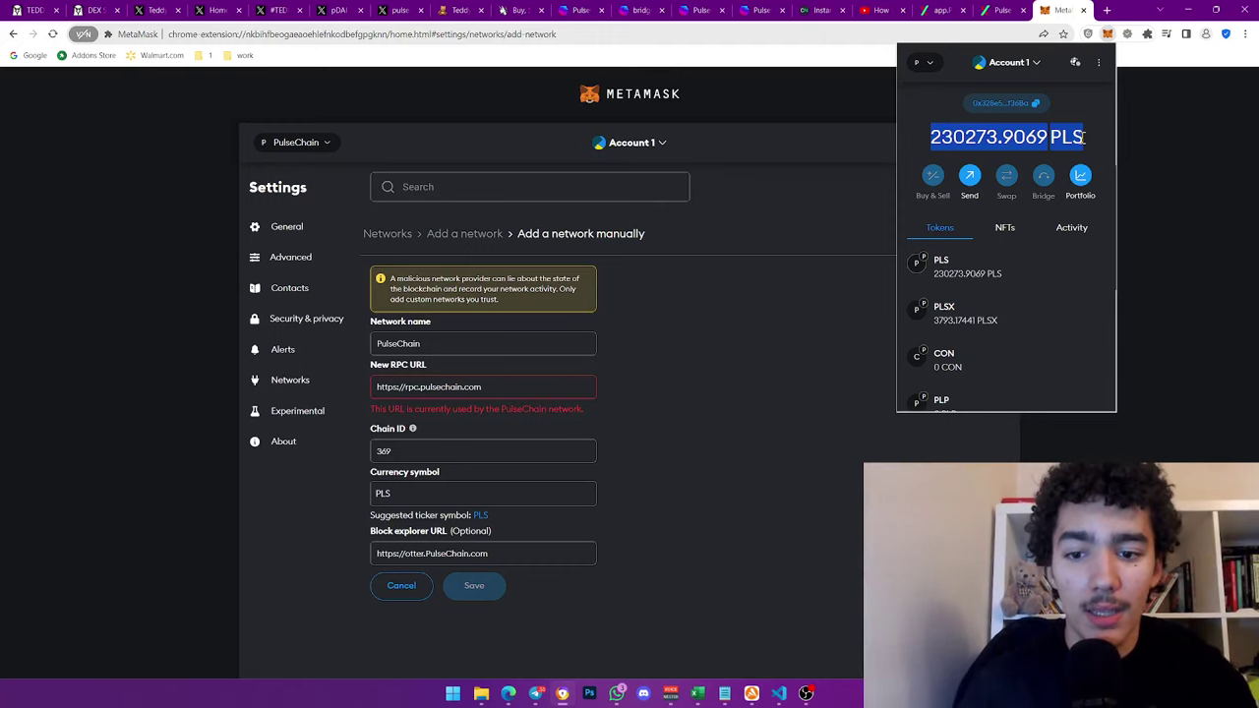
pyautogui.click(1146, 260)
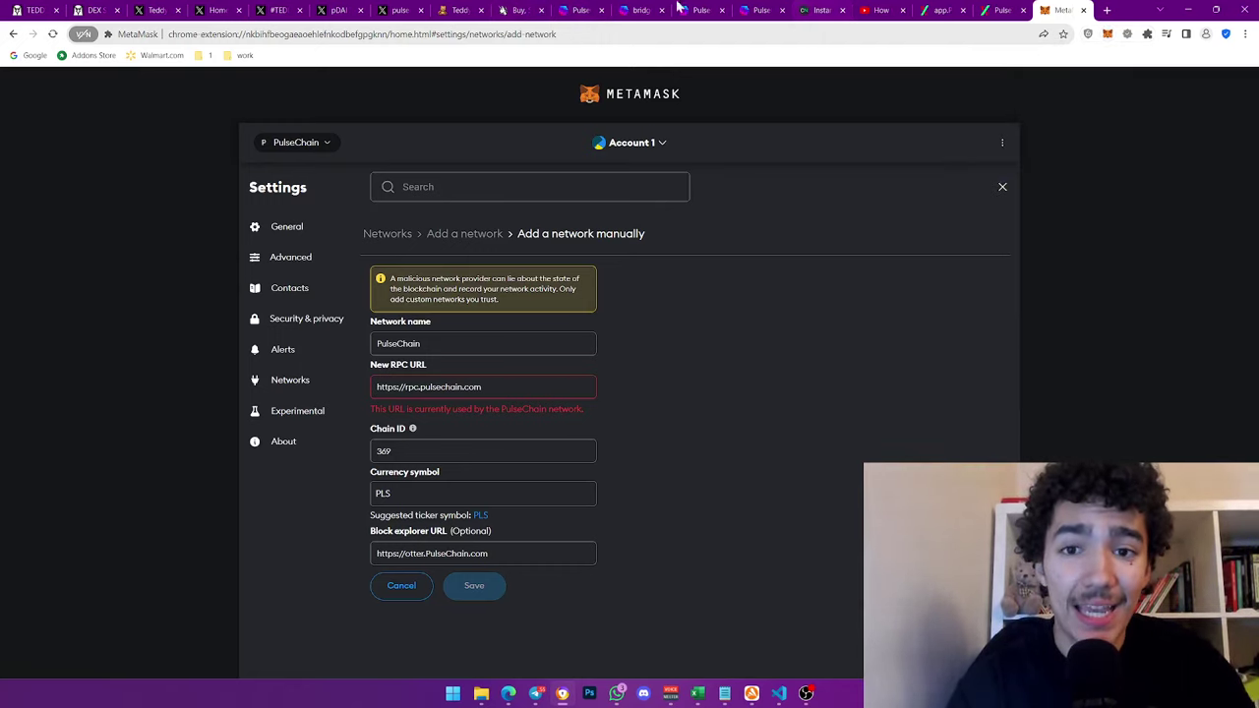
# Open the PulseChain Bridge app, enter 1, and let it switch MetaMask to Ethereum Mainnet
pyautogui.click(575, 10)
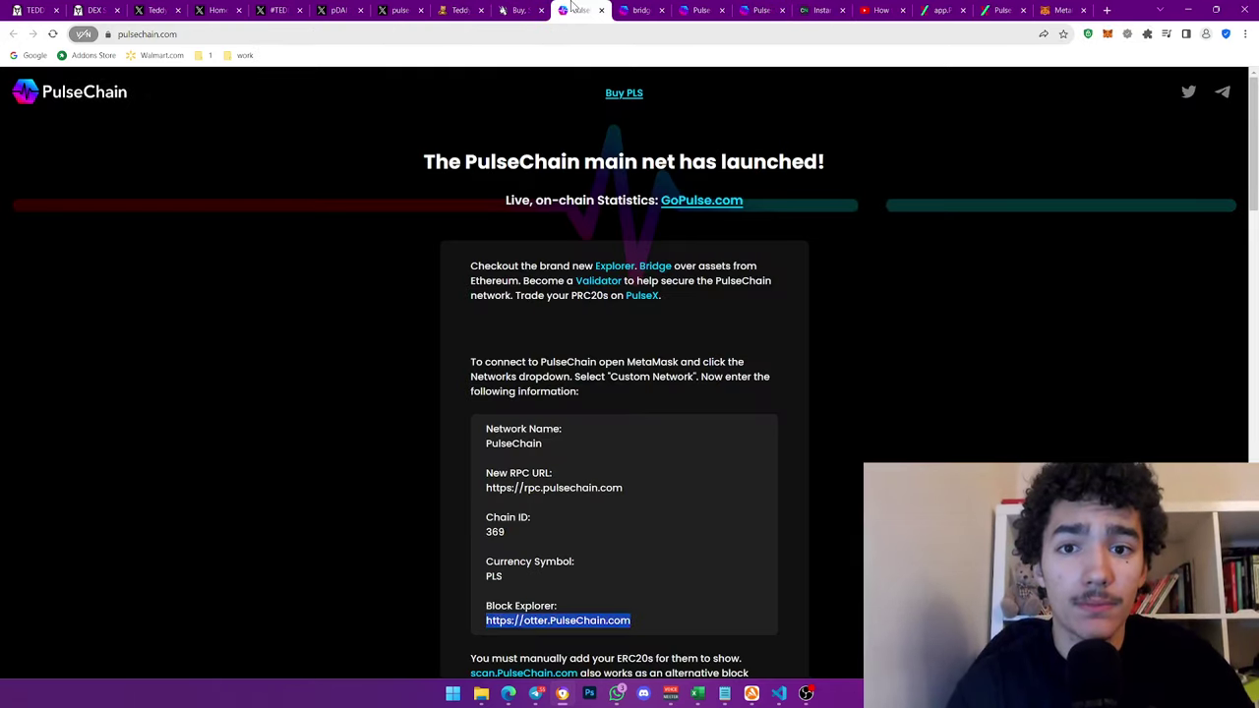
pyautogui.click(628, 10)
pyautogui.click(694, 10)
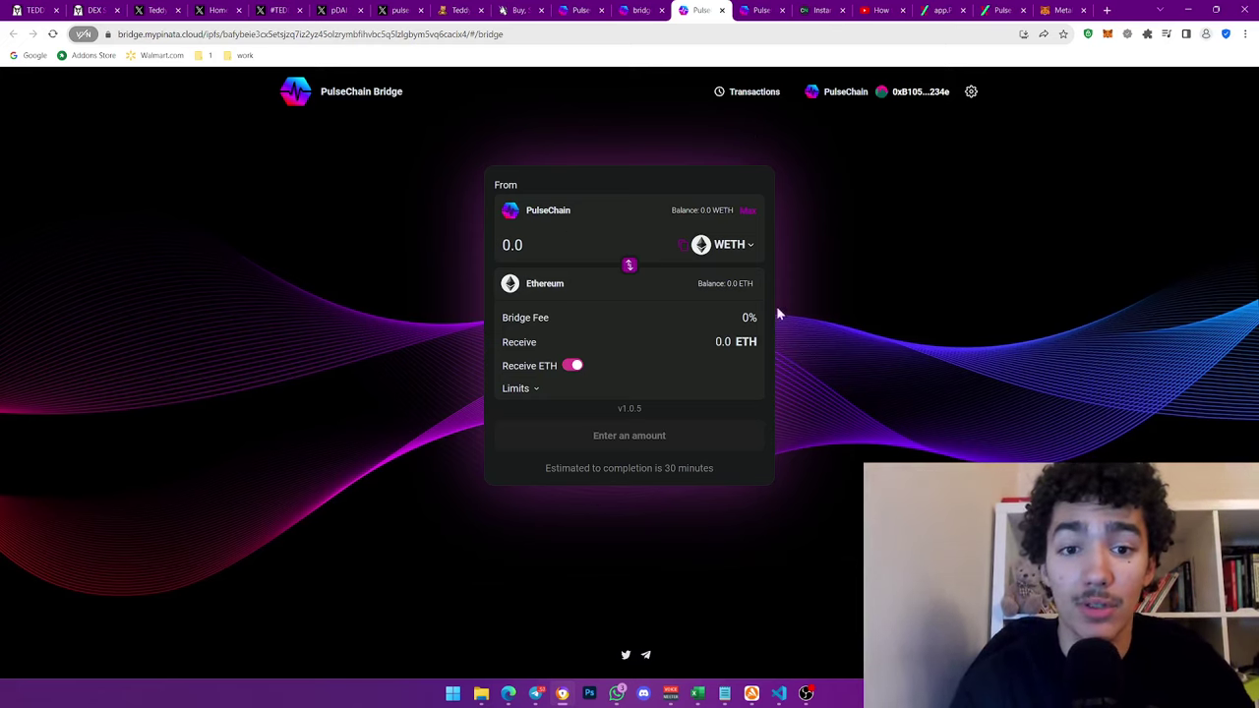
pyautogui.click(526, 249)
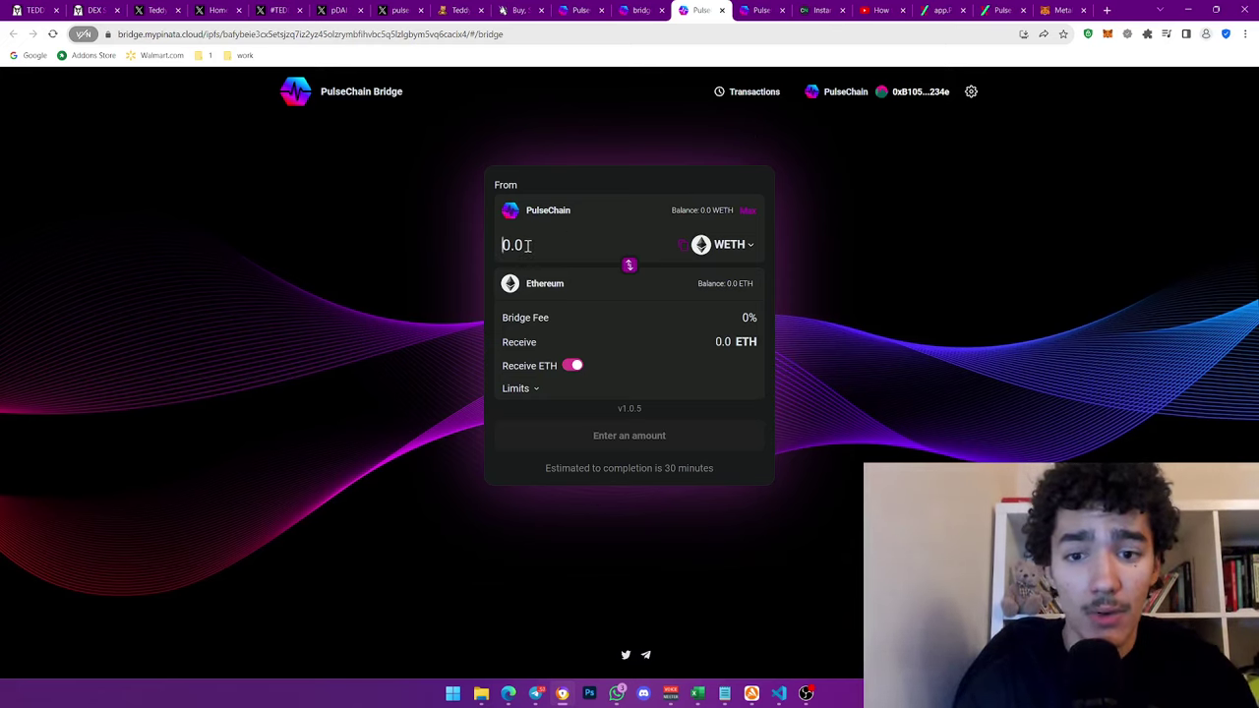
pyautogui.write('1')
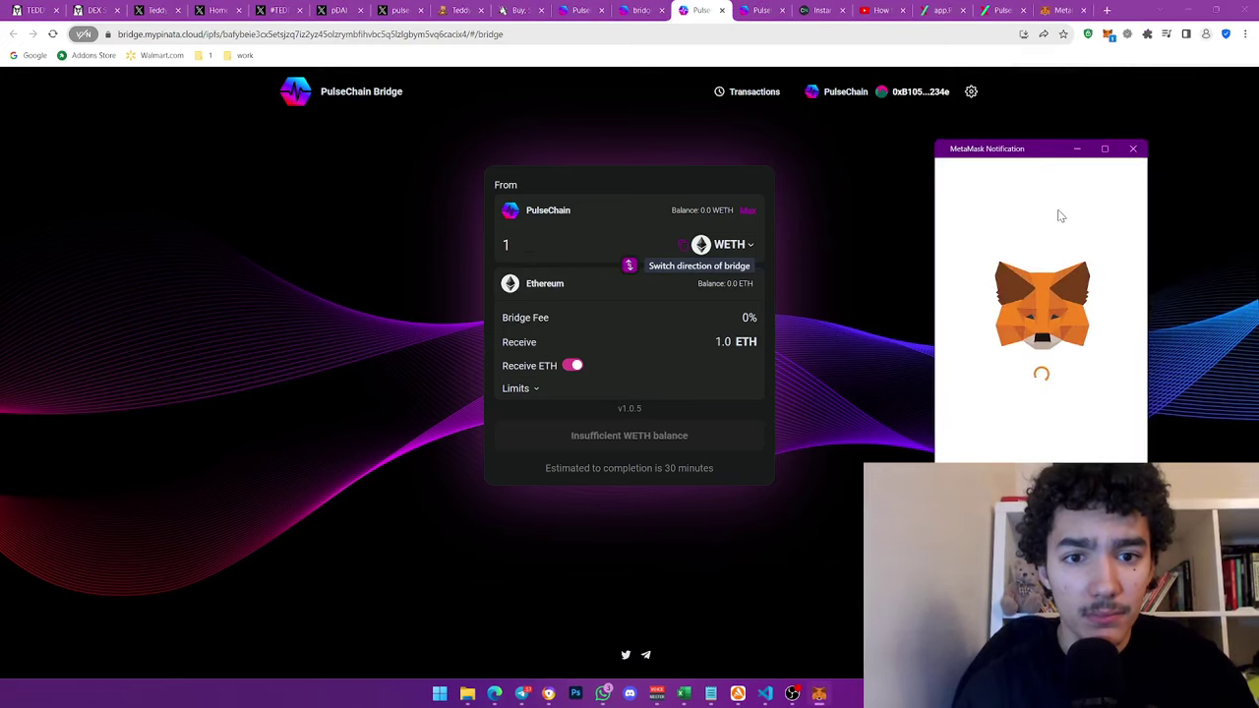
pyautogui.click(1134, 148)
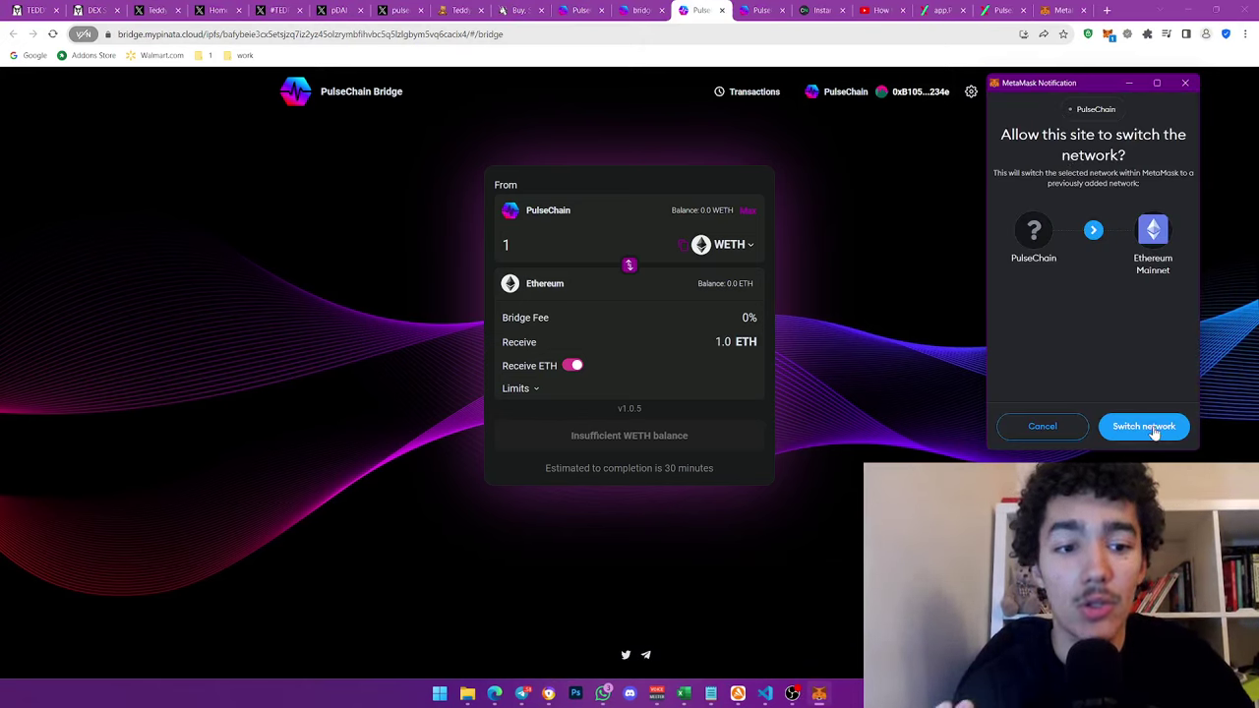
pyautogui.click(1151, 429)
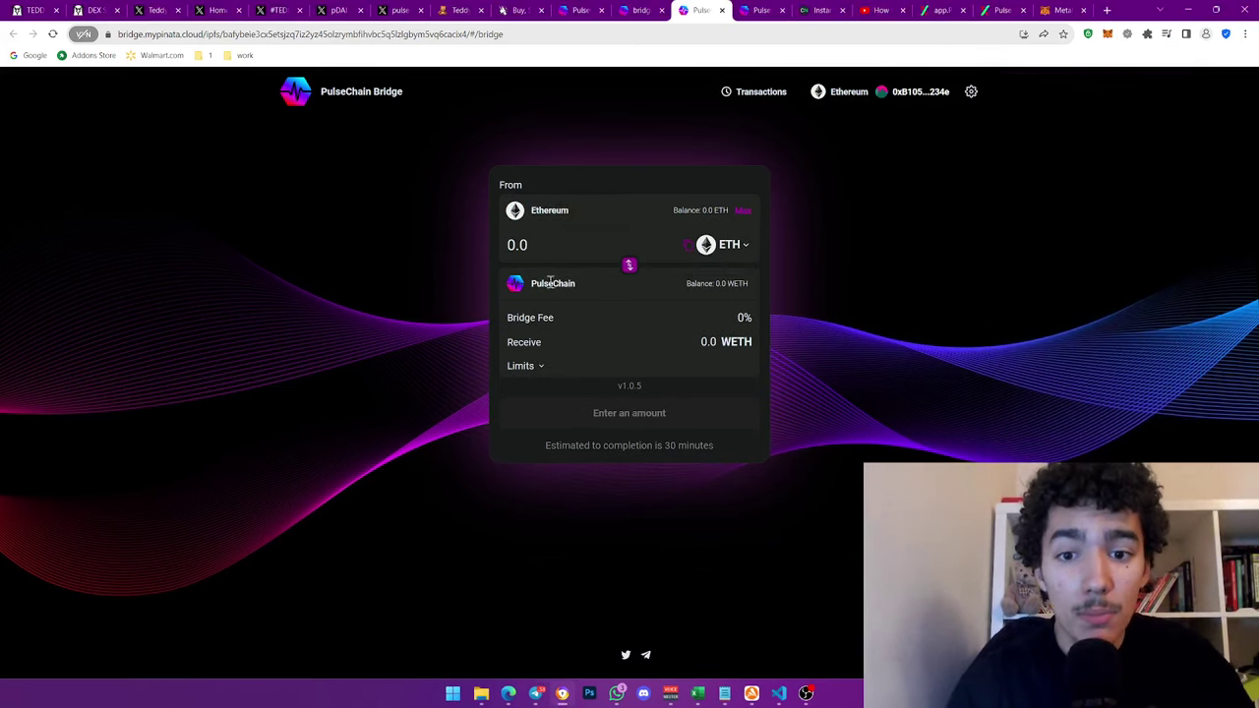
# Enter 2 ETH to bridge and review the 2.0 WETH receive amount and 0% fee
pyautogui.click(526, 246)
pyautogui.write('2')
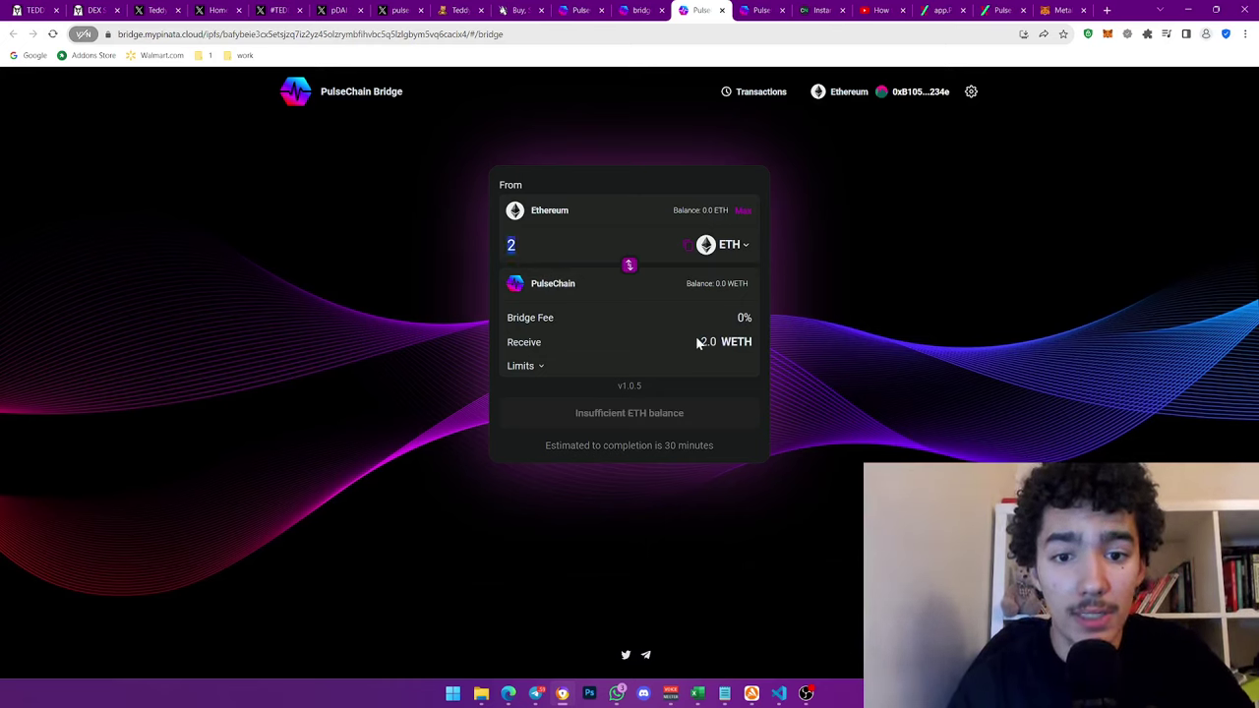
pyautogui.moveTo(699, 341); pyautogui.dragTo(753, 340)
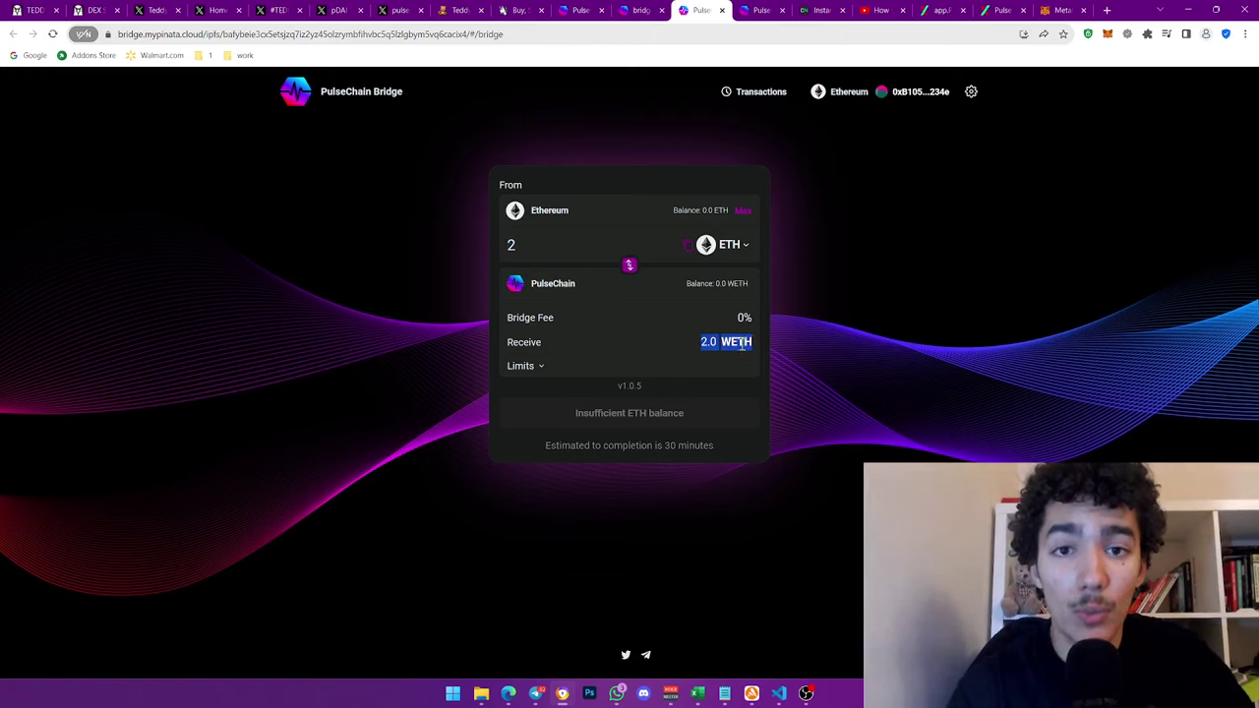
pyautogui.click(735, 320)
pyautogui.doubleClick(733, 317)
pyautogui.click(663, 411)
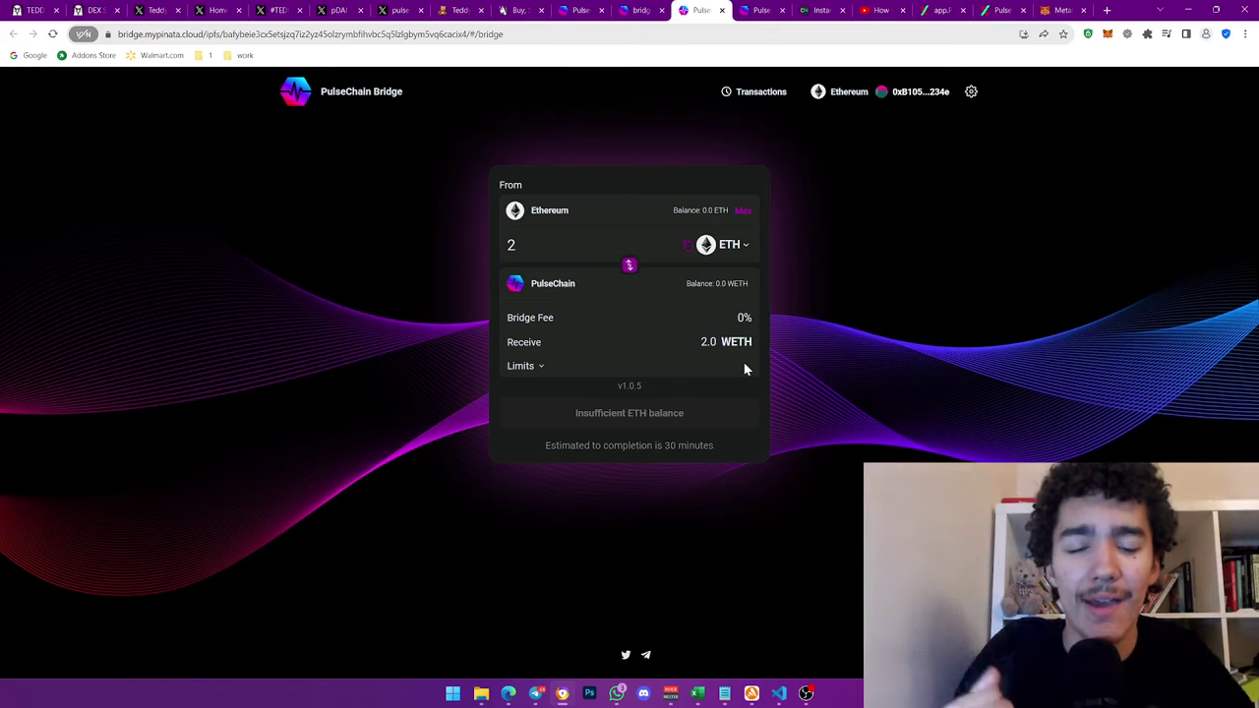
# Set the ChangeNOW exchange pair to send BNB and receive PLS
pyautogui.click(822, 10)
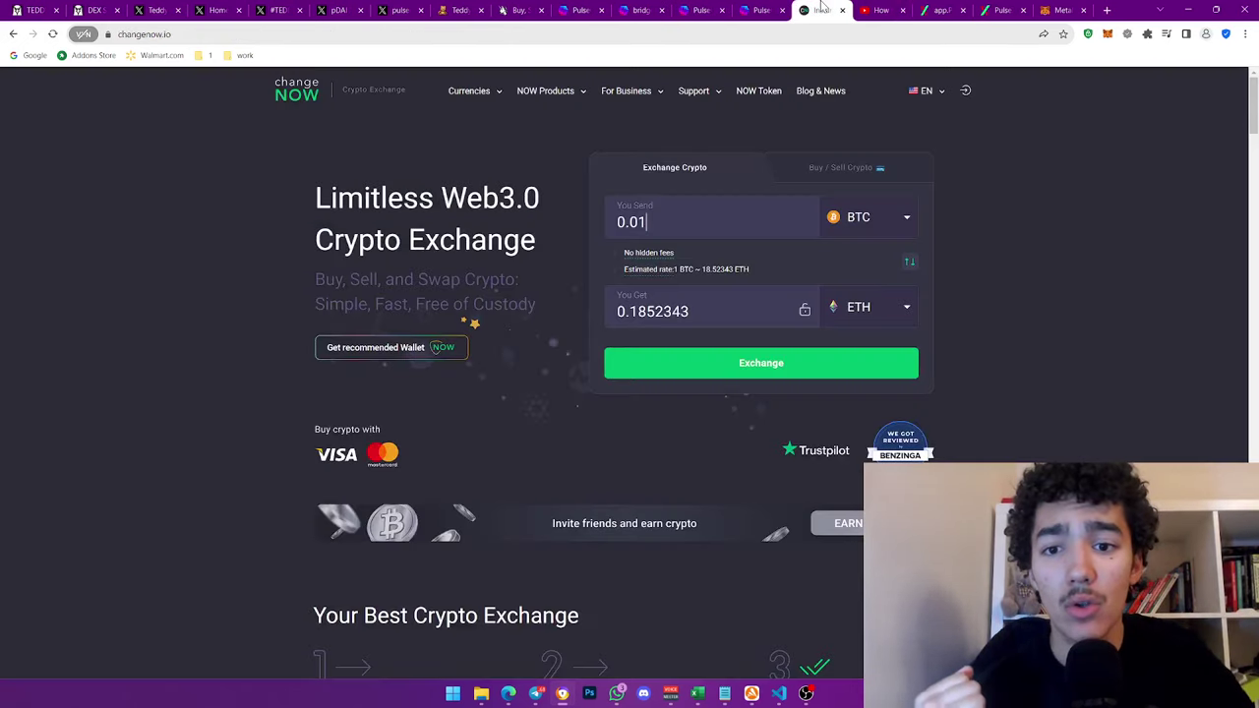
pyautogui.click(900, 222)
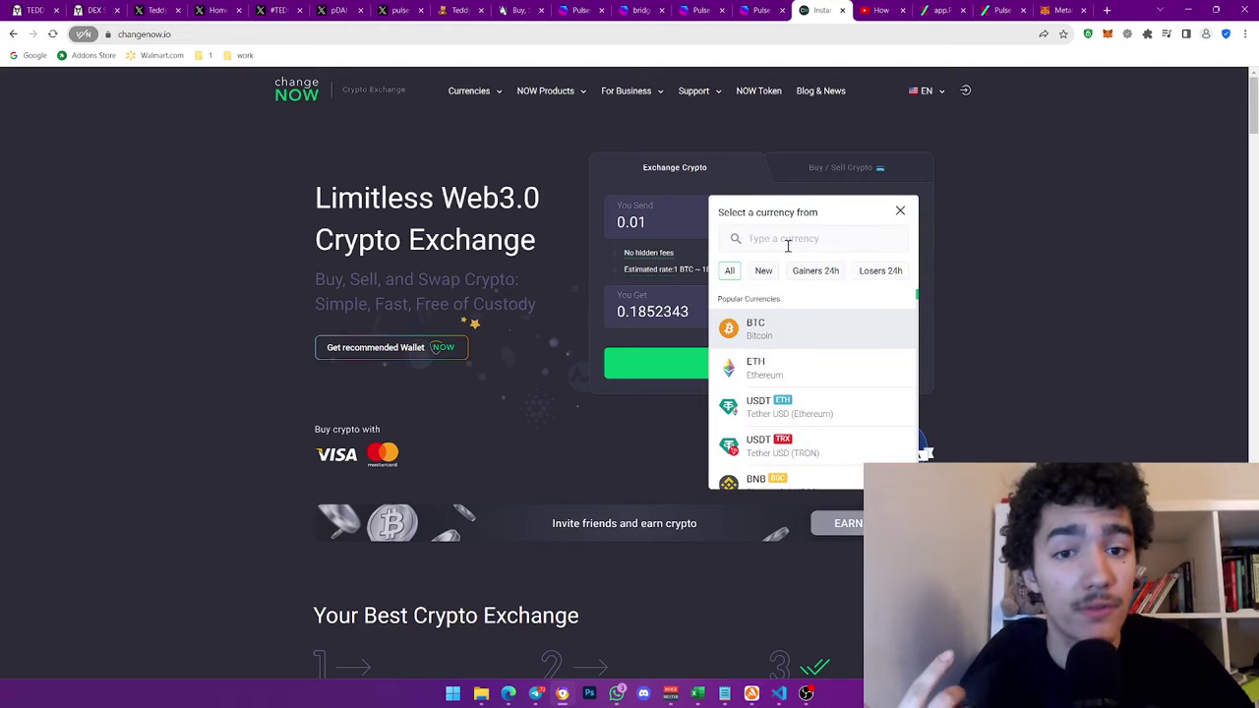
pyautogui.write('bnb')
pyautogui.click(815, 334)
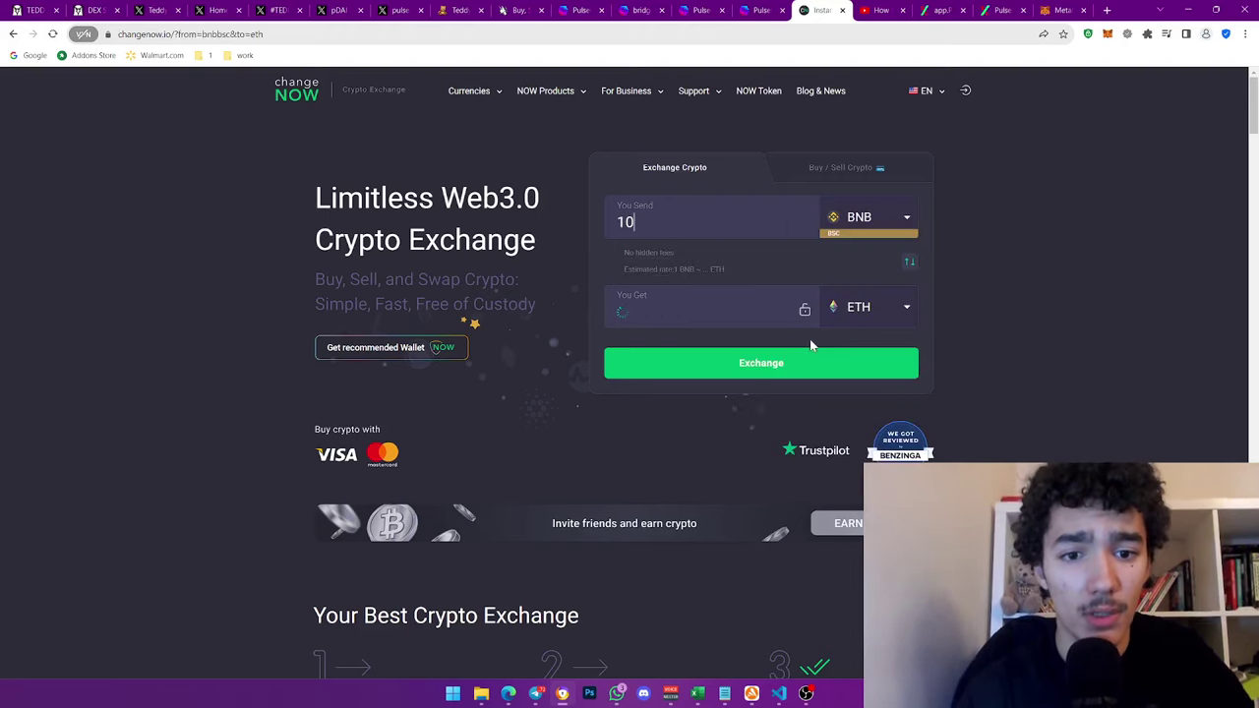
pyautogui.click(871, 312)
pyautogui.write('pulse')
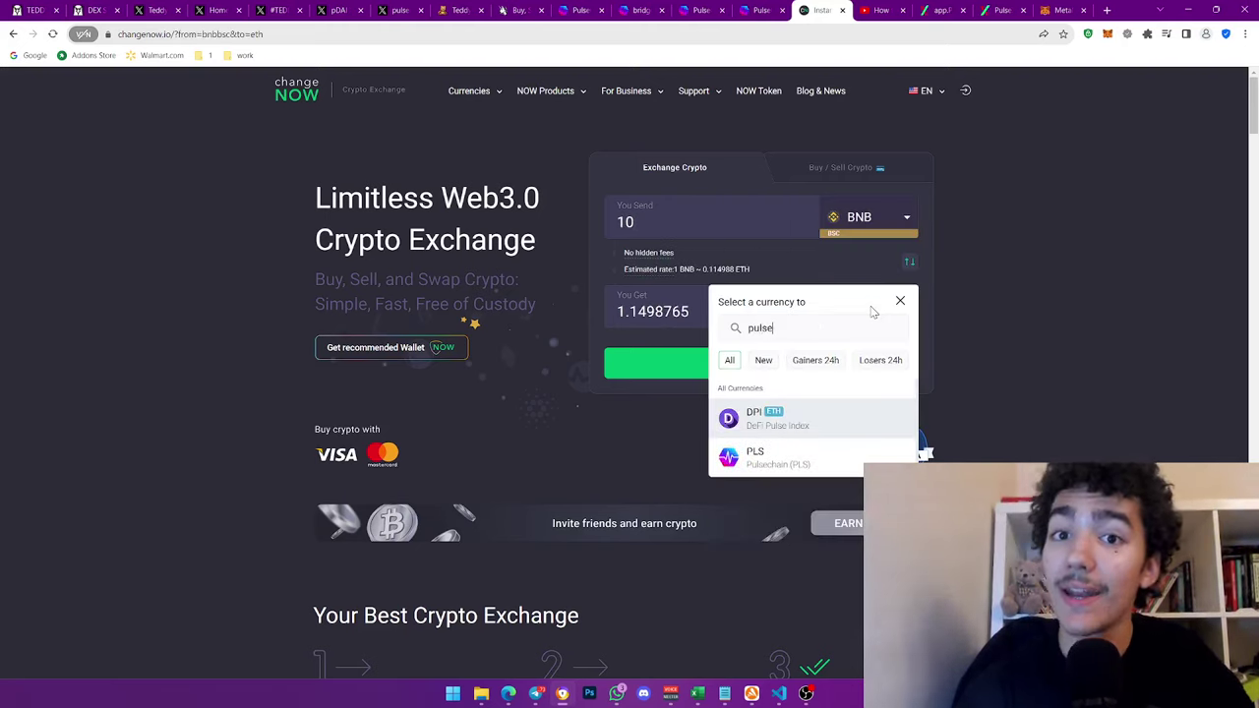
pyautogui.click(777, 457)
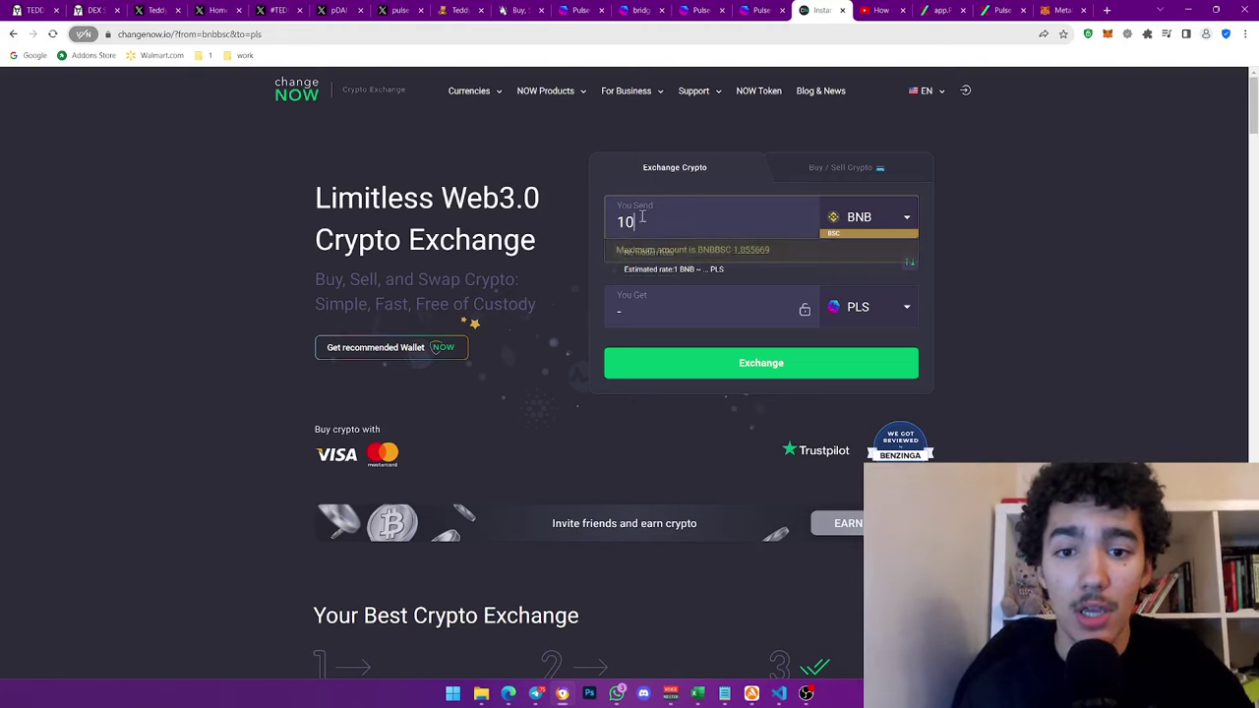
# Change the send amount from 10 to 1.8 BNB
pyautogui.click(716, 212)
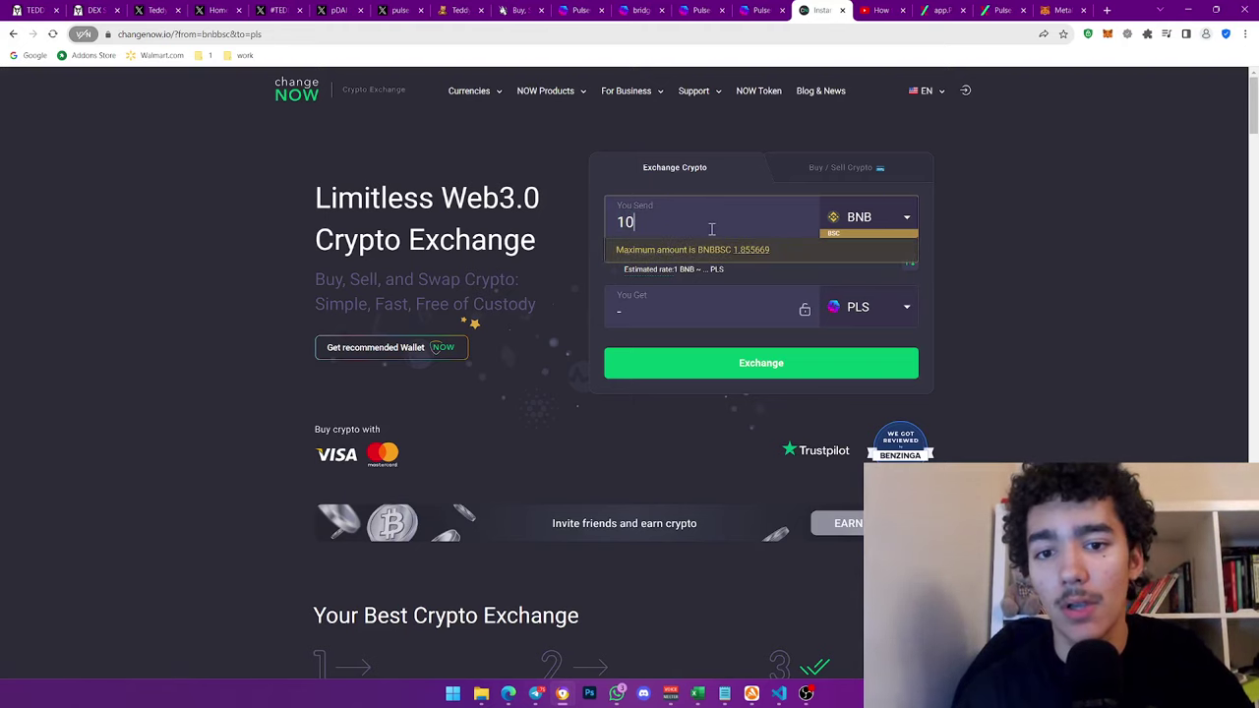
pyautogui.doubleClick(602, 221)
pyautogui.click(630, 221)
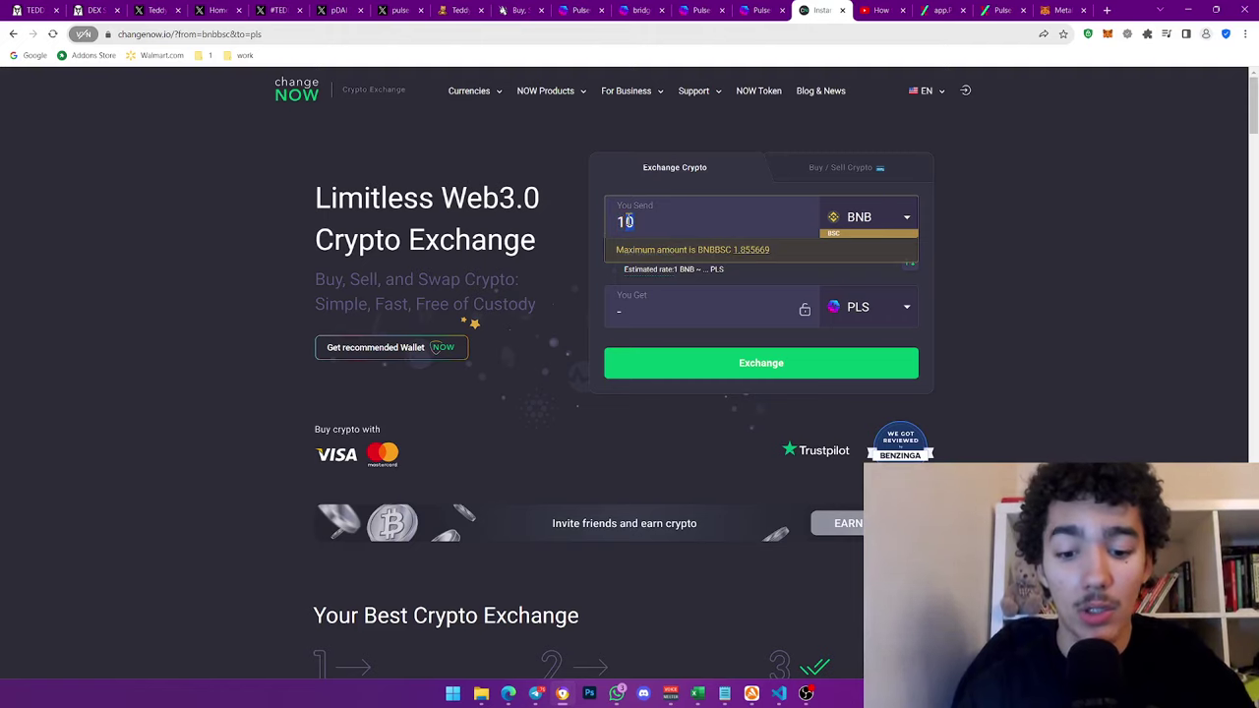
pyautogui.write('.8')
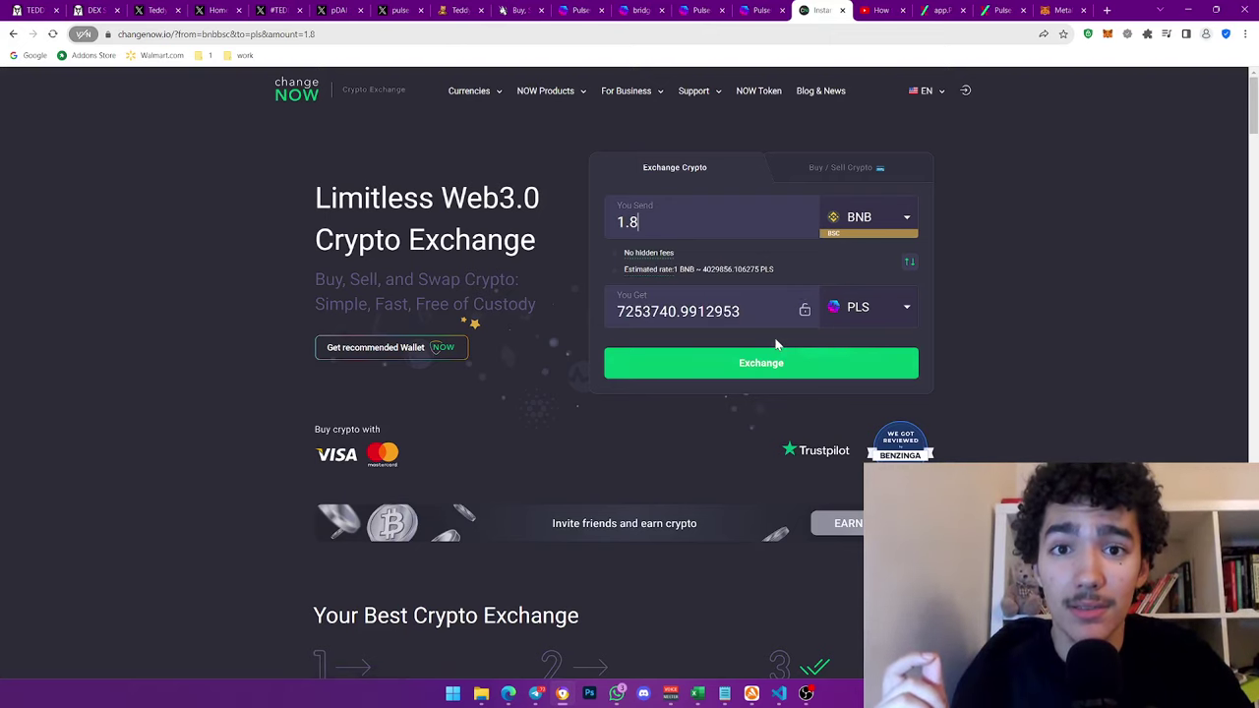
# Look at buying BTC with 1500 USD, then return to the exchange form with BTC kept as the send currency
pyautogui.click(827, 171)
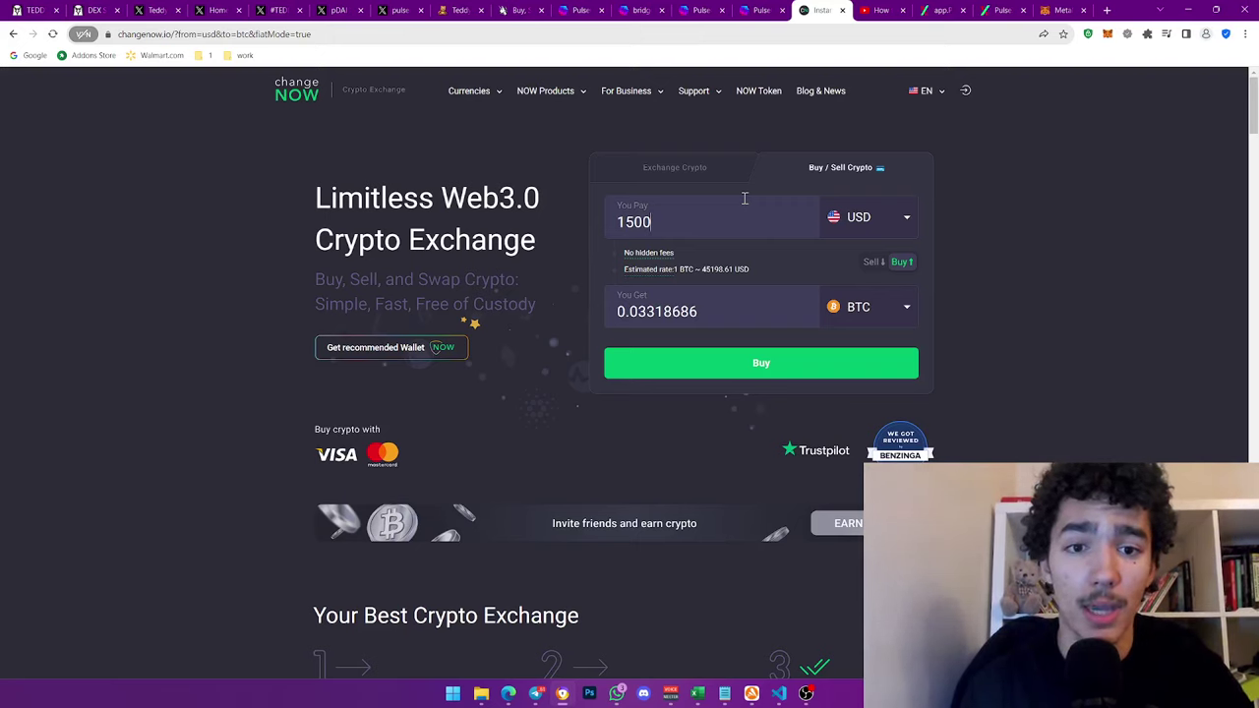
pyautogui.click(712, 165)
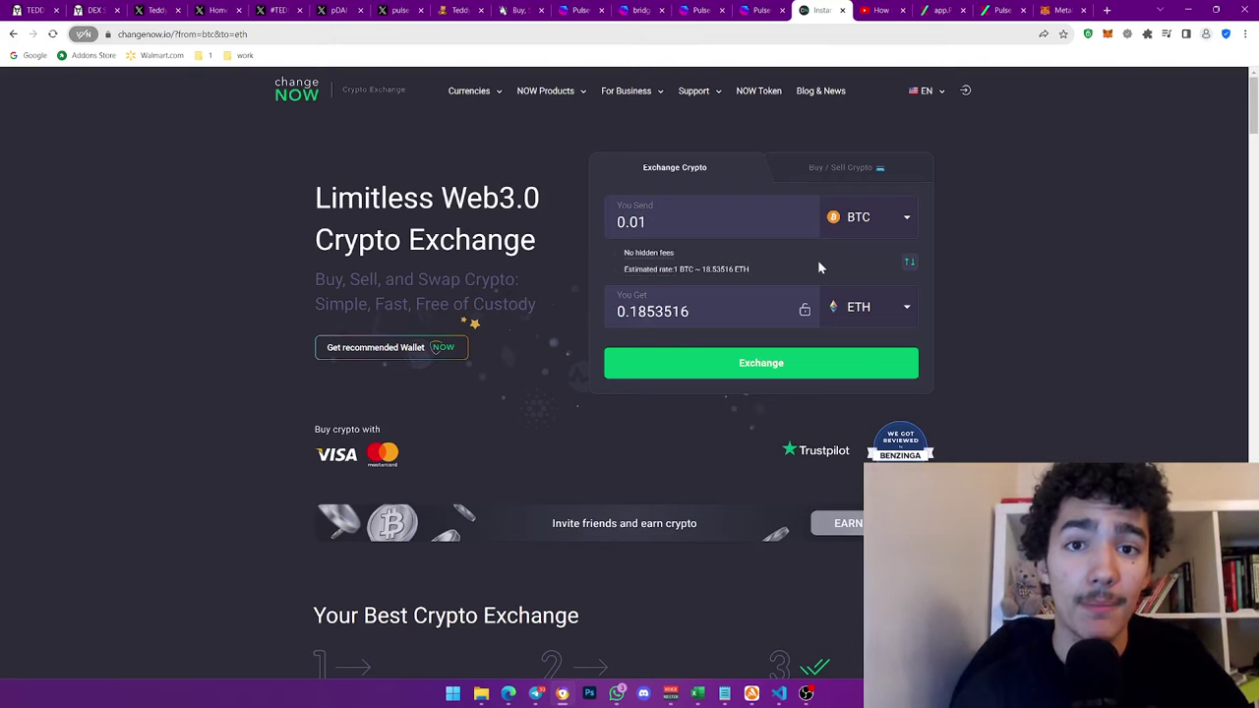
pyautogui.click(885, 230)
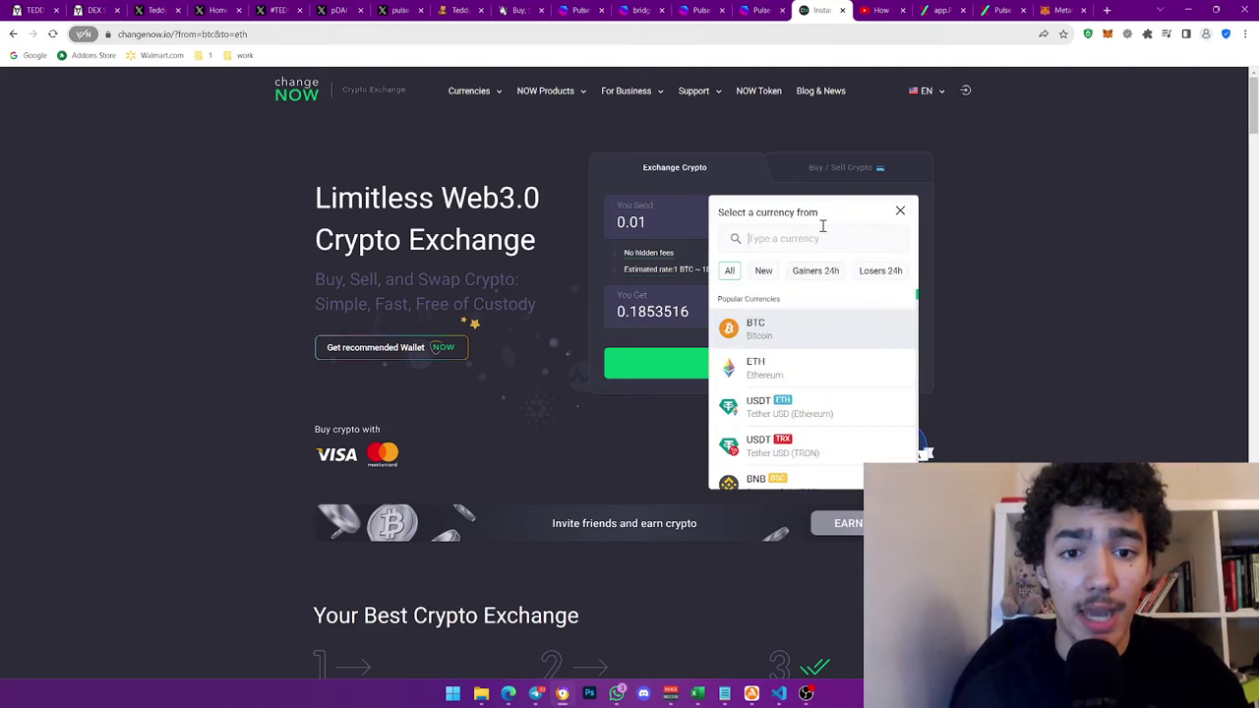
pyautogui.write('bnb')
pyautogui.click(933, 297)
# Choose PLS as the currency to receive and clear the previous send amount
pyautogui.click(854, 315)
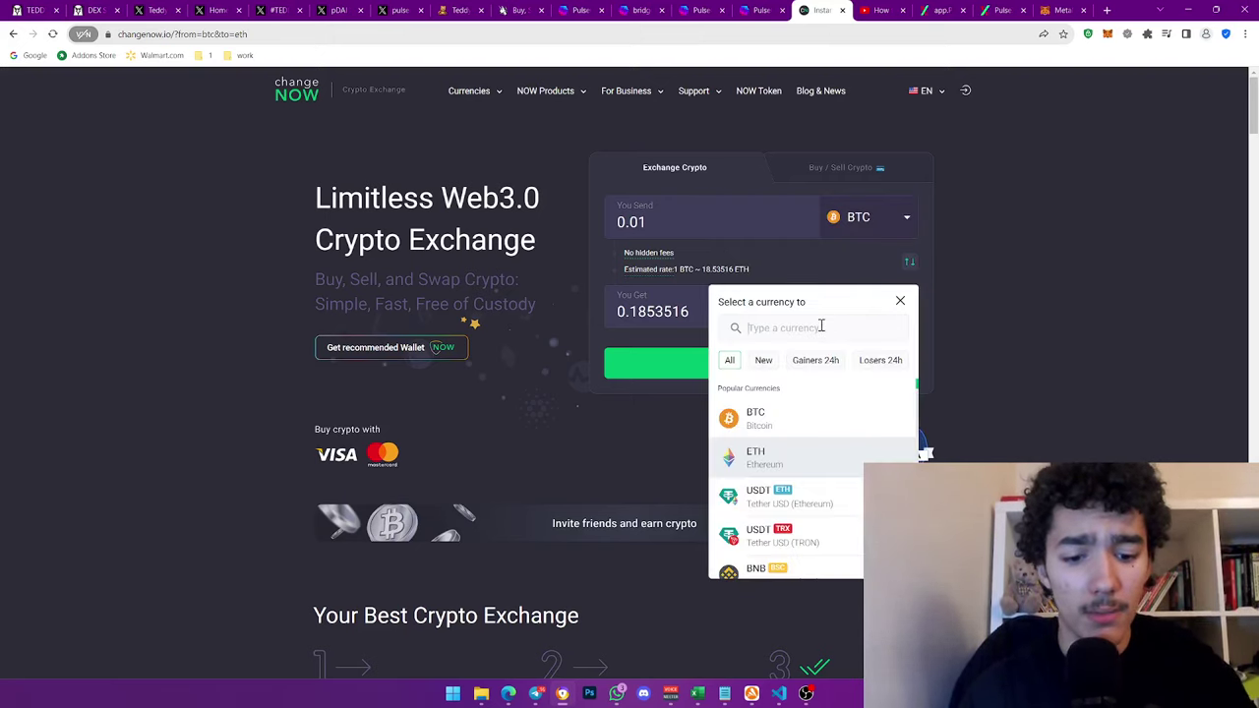
pyautogui.write('pls')
pyautogui.click(753, 413)
pyautogui.click(669, 206)
pyautogui.hotkey('ctrl', 'a')
# Start a 1 BTC to PLS exchange and review its recipient wallet details page
pyautogui.write('1')
pyautogui.click(795, 372)
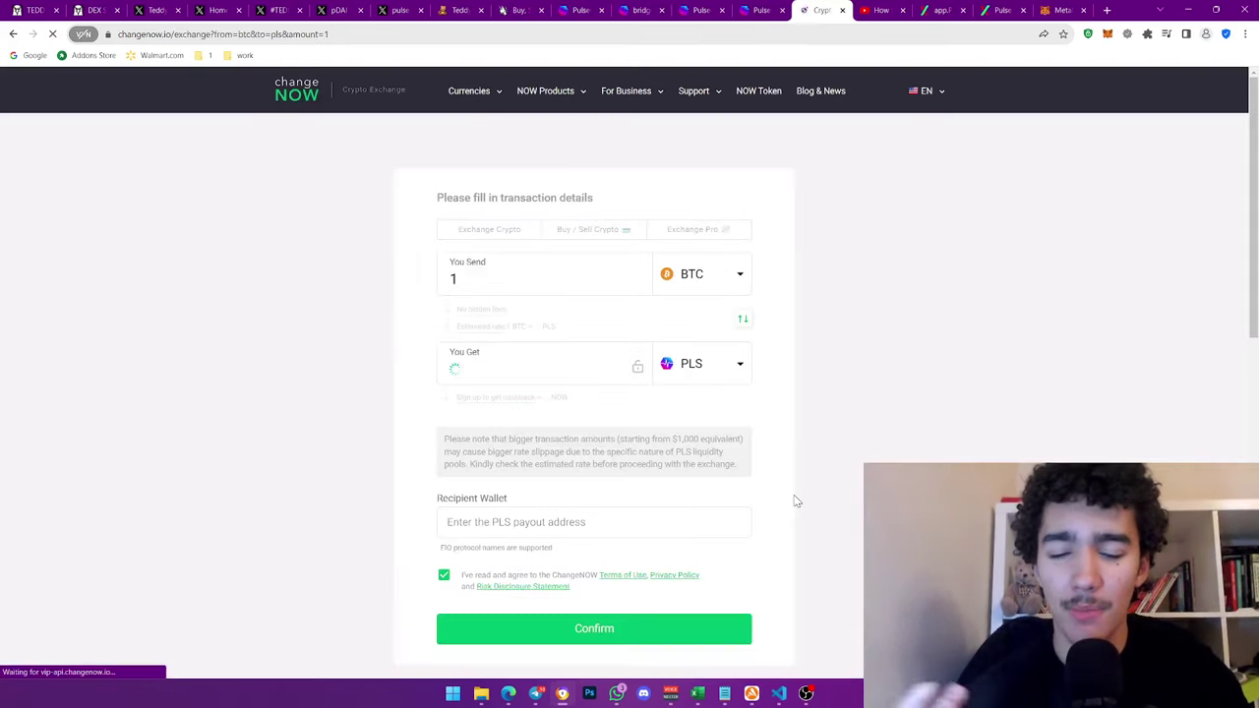
pyautogui.scroll(-2, 523, 349)
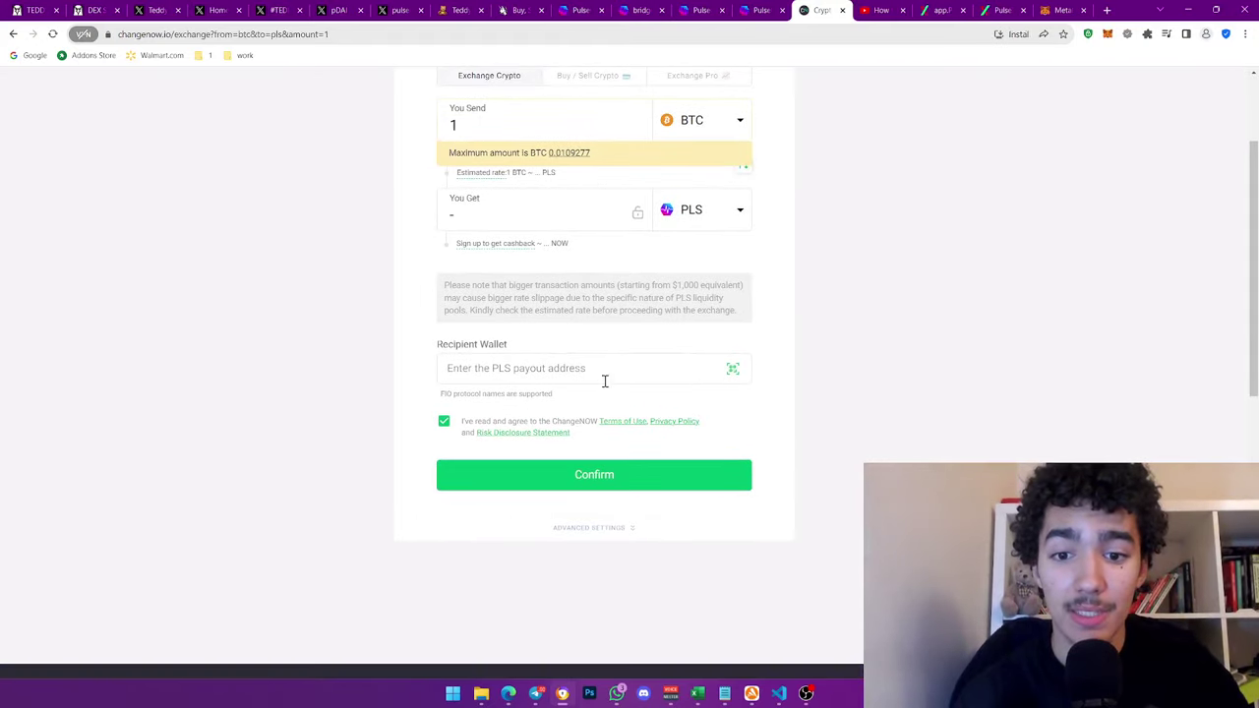
pyautogui.click(473, 369)
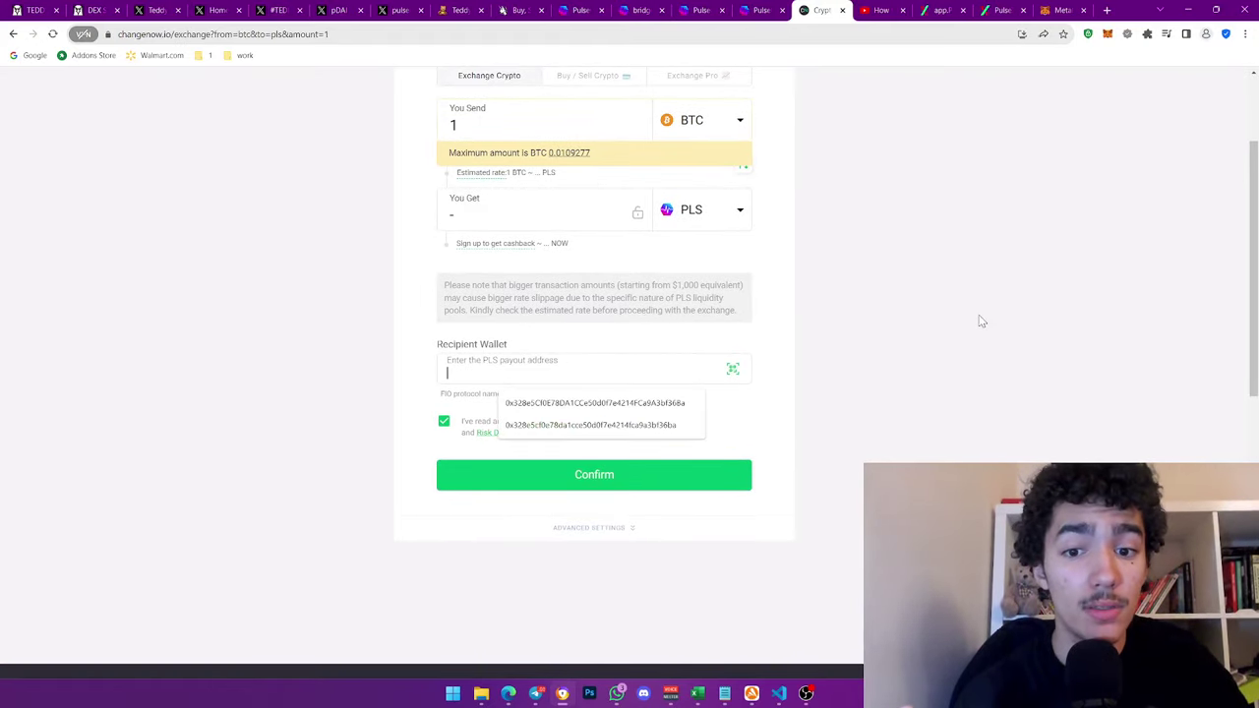
pyautogui.click(934, 324)
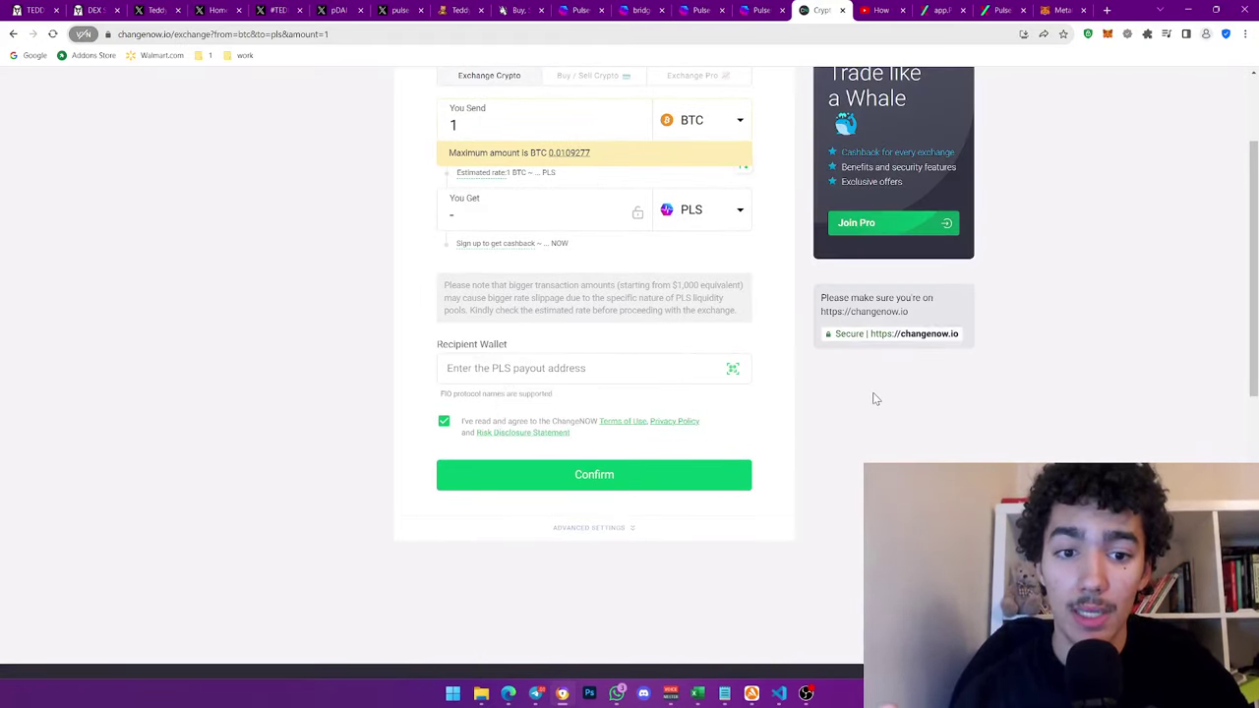
pyautogui.scroll(1, 669, 285)
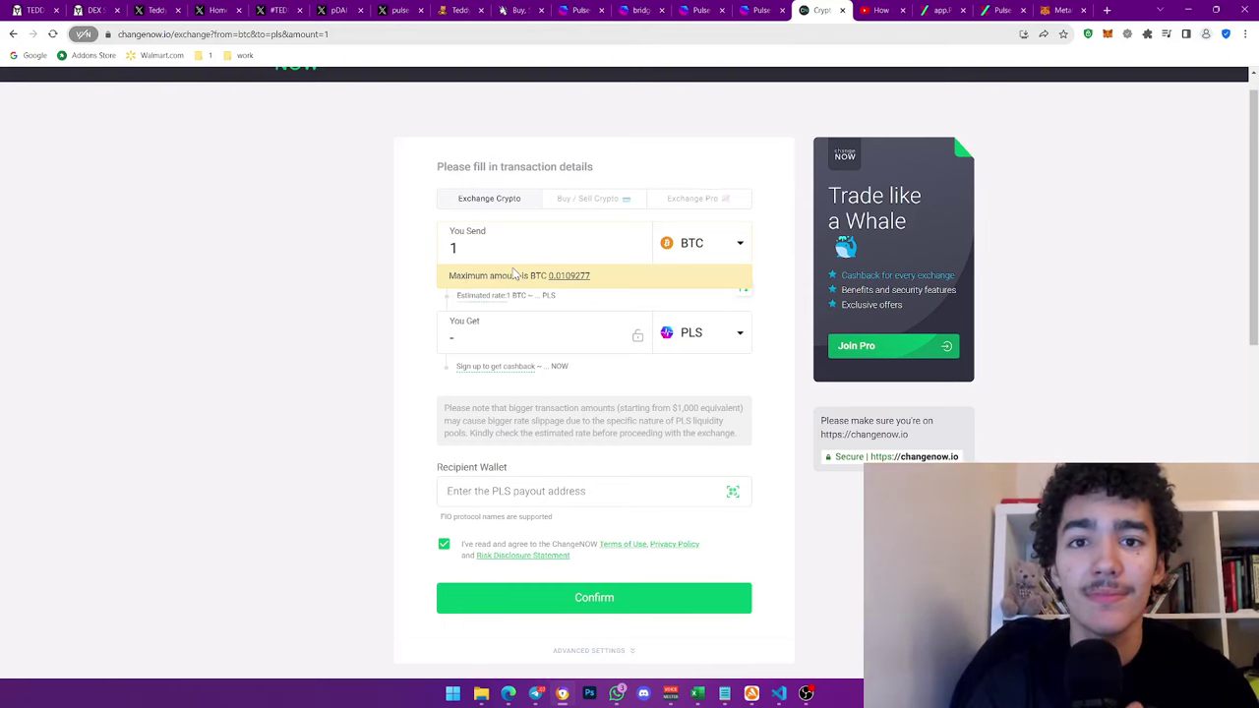
pyautogui.scroll(1, 504, 276)
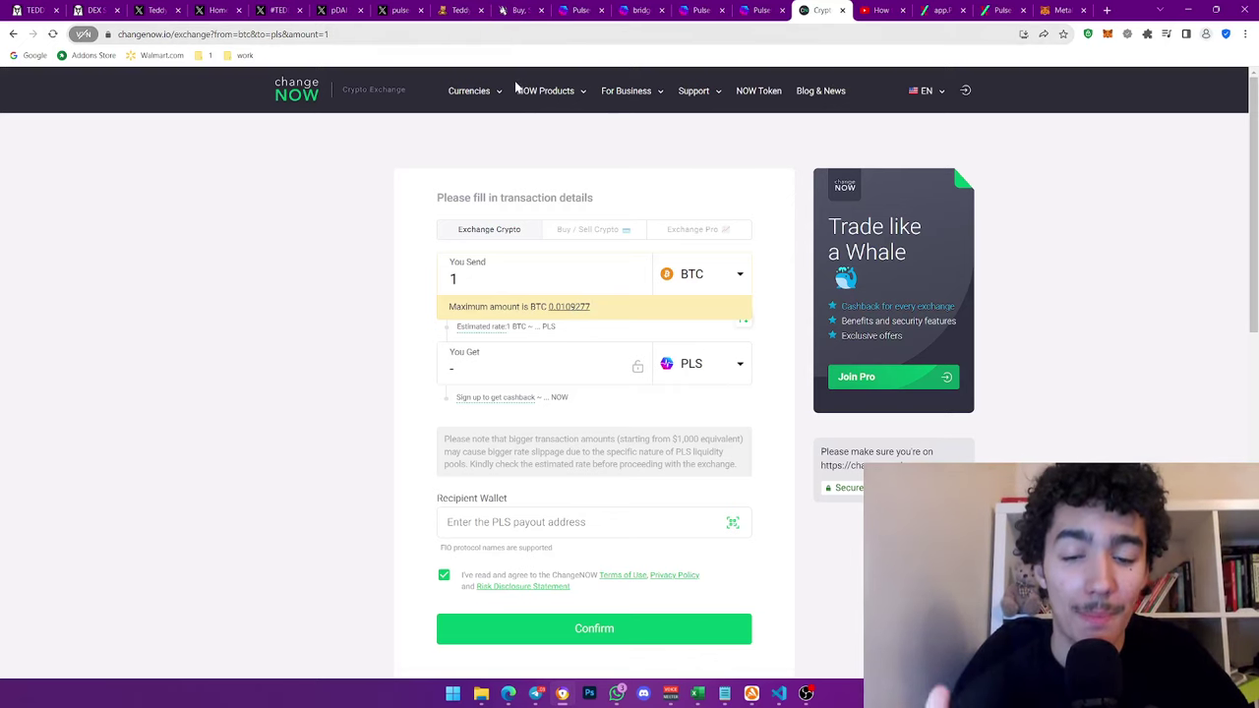
pyautogui.click(574, 10)
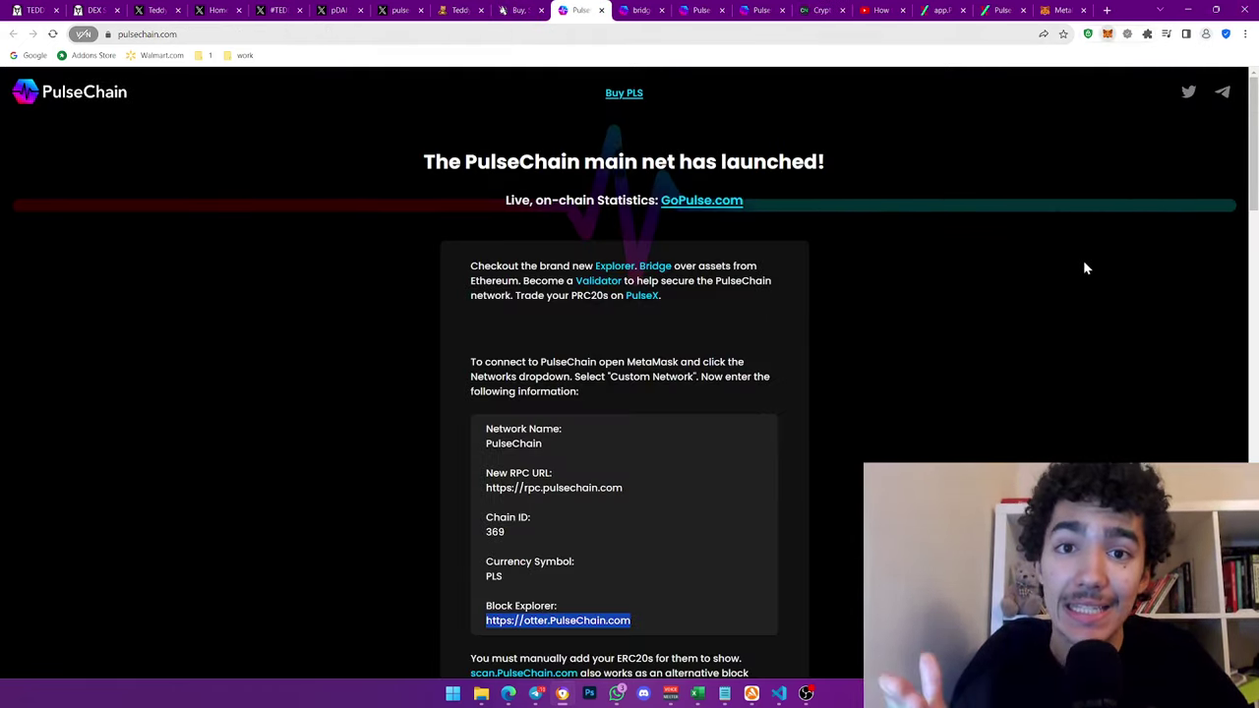
# Switch MetaMask back to PulseChain and check the 230273.9069 PLS balance
pyautogui.hotkey('alt', 'shift', 'm')
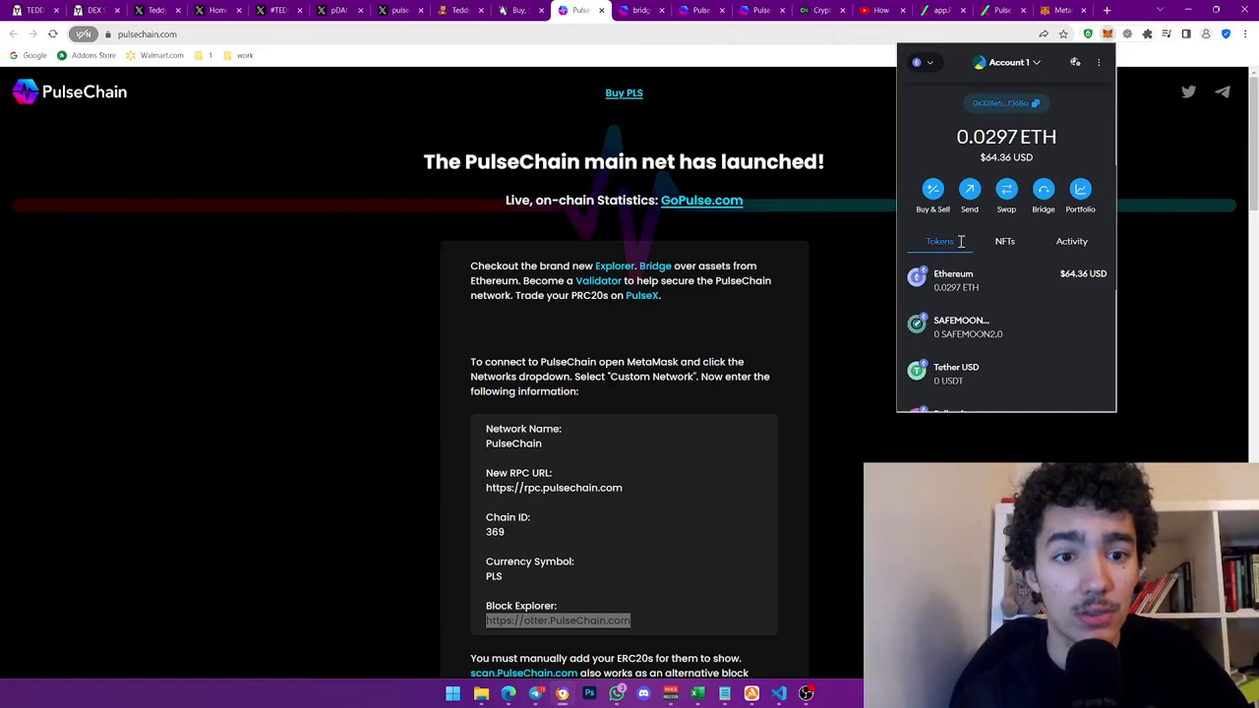
pyautogui.click(925, 63)
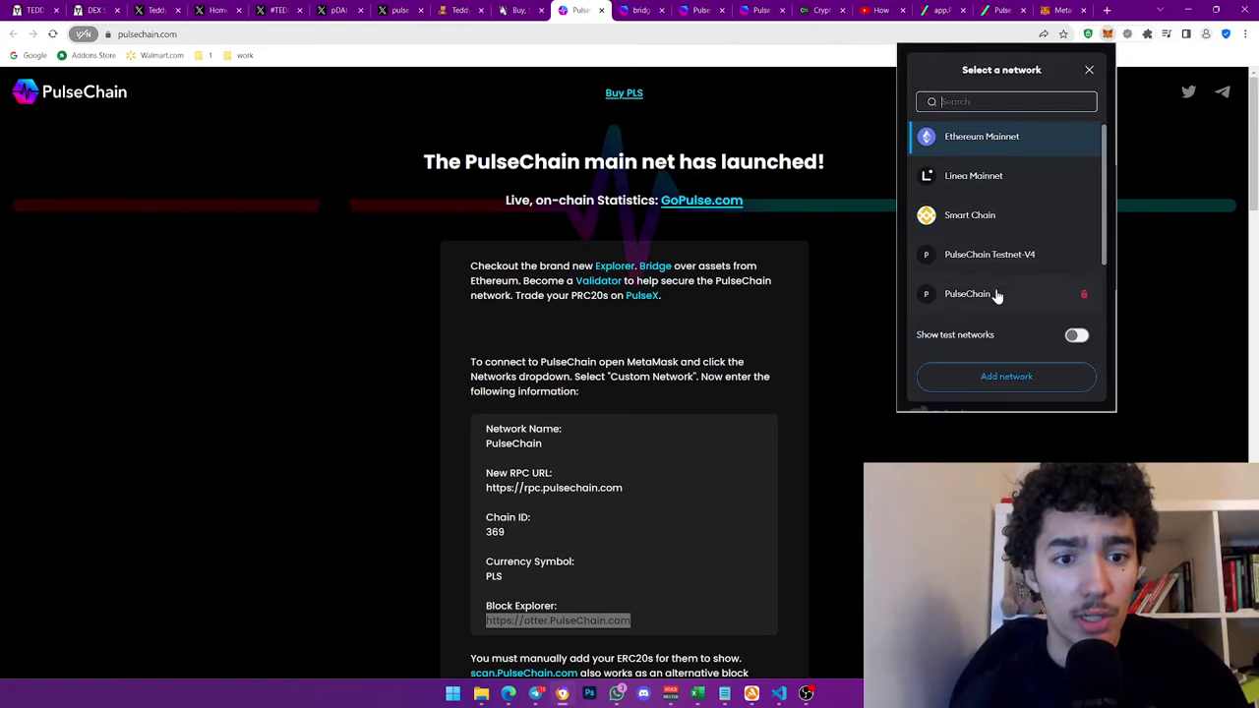
pyautogui.click(996, 295)
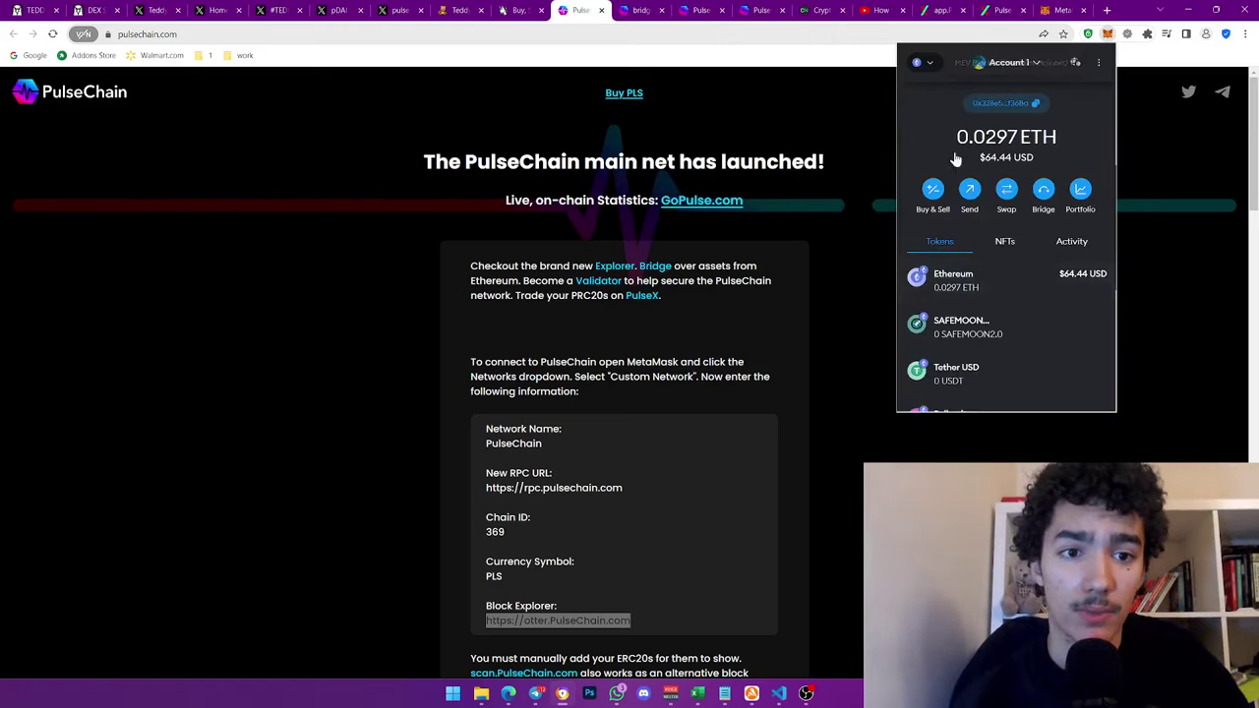
pyautogui.click(926, 63)
pyautogui.click(984, 295)
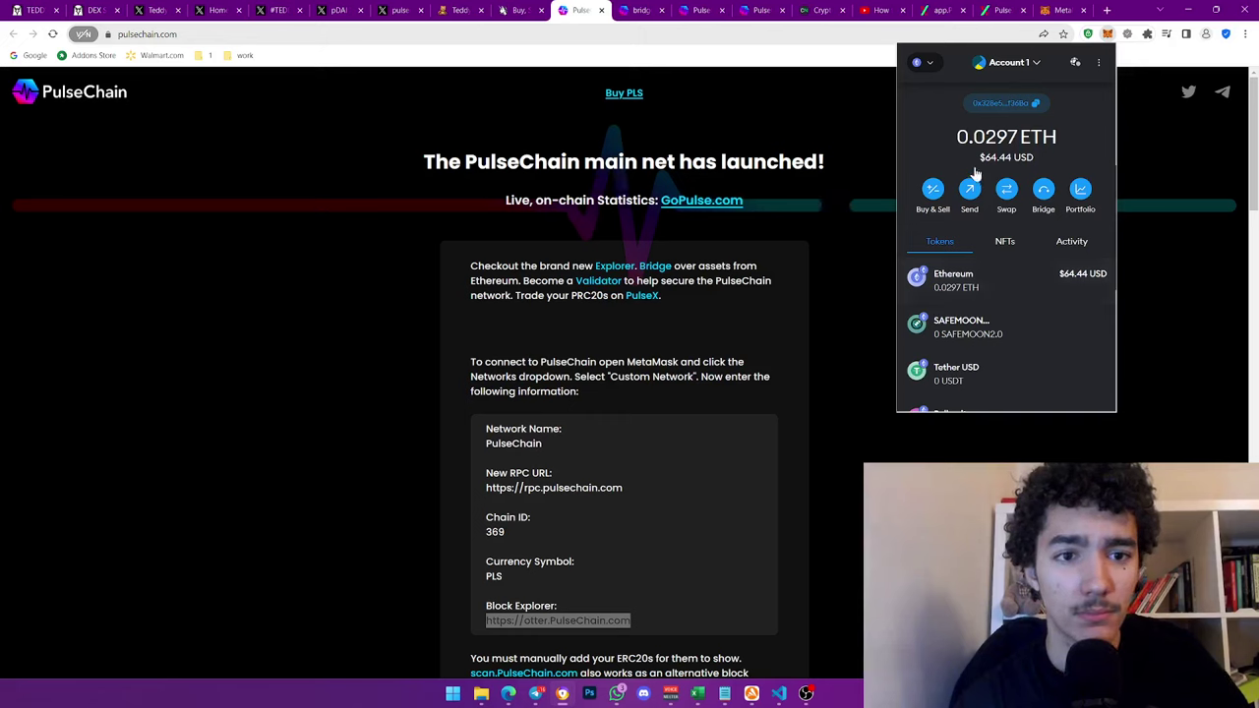
pyautogui.moveTo(931, 138)
pyautogui.mouseDown()
pyautogui.moveTo(1088, 133)
pyautogui.moveTo(922, 128)
pyautogui.mouseUp()
pyautogui.click(923, 128)
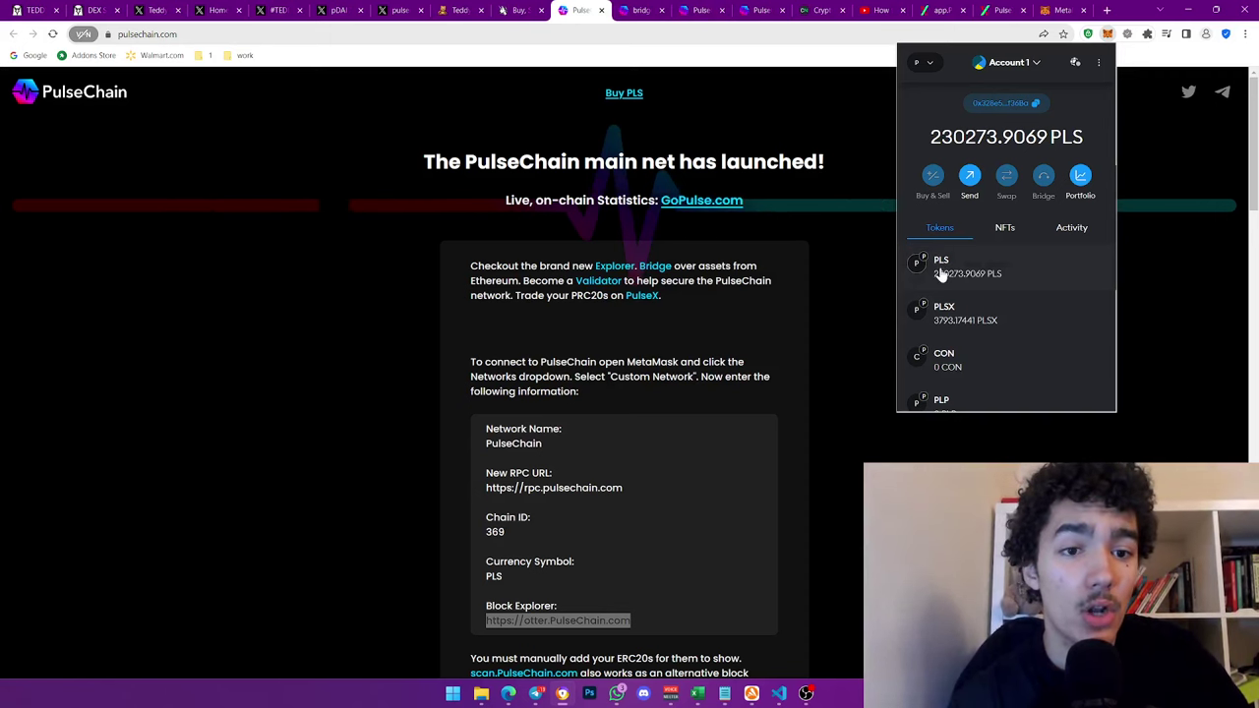
pyautogui.click(639, 10)
# On the PulseChain Bridge app, switch MetaMask back to Ethereum Mainnet
pyautogui.click(704, 10)
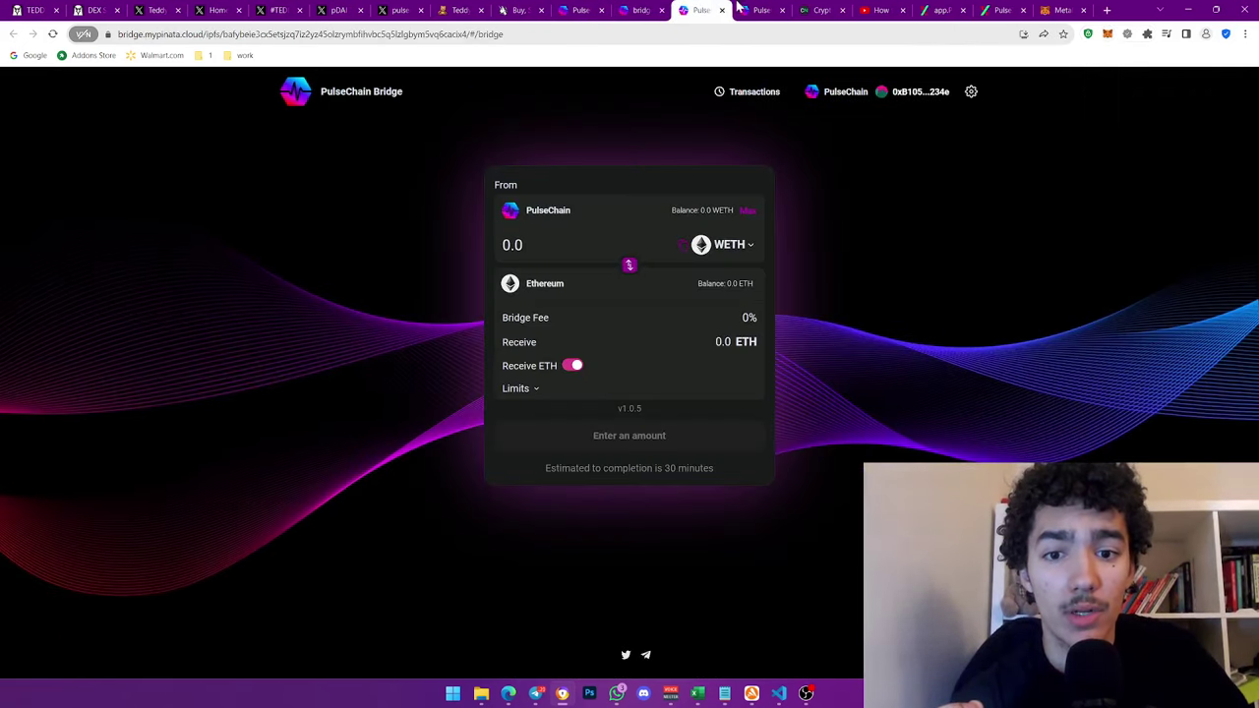
pyautogui.click(571, 365)
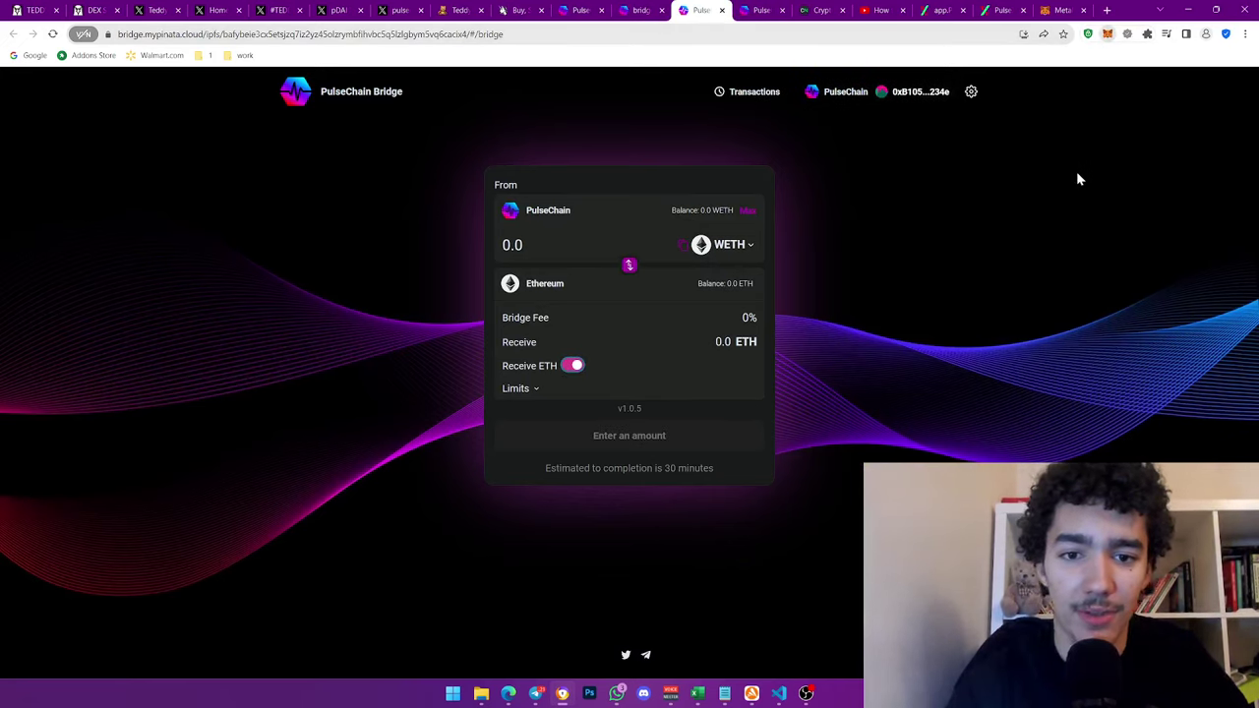
pyautogui.click(1108, 34)
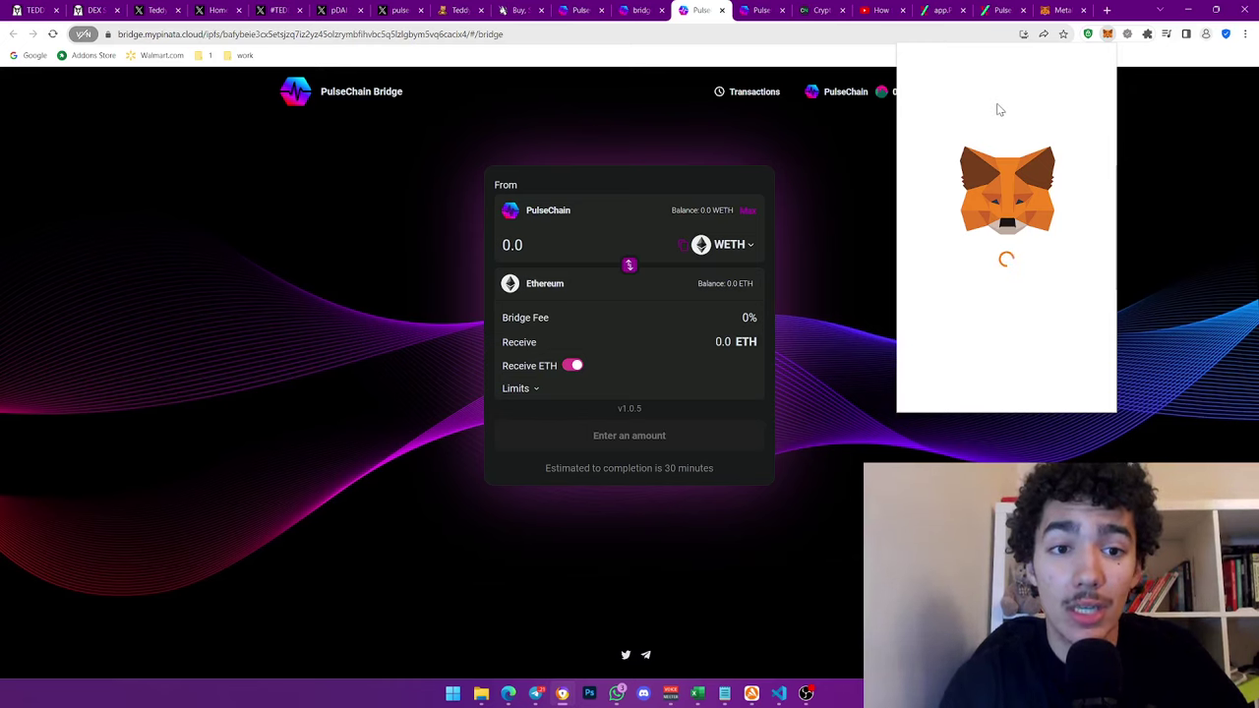
pyautogui.click(928, 61)
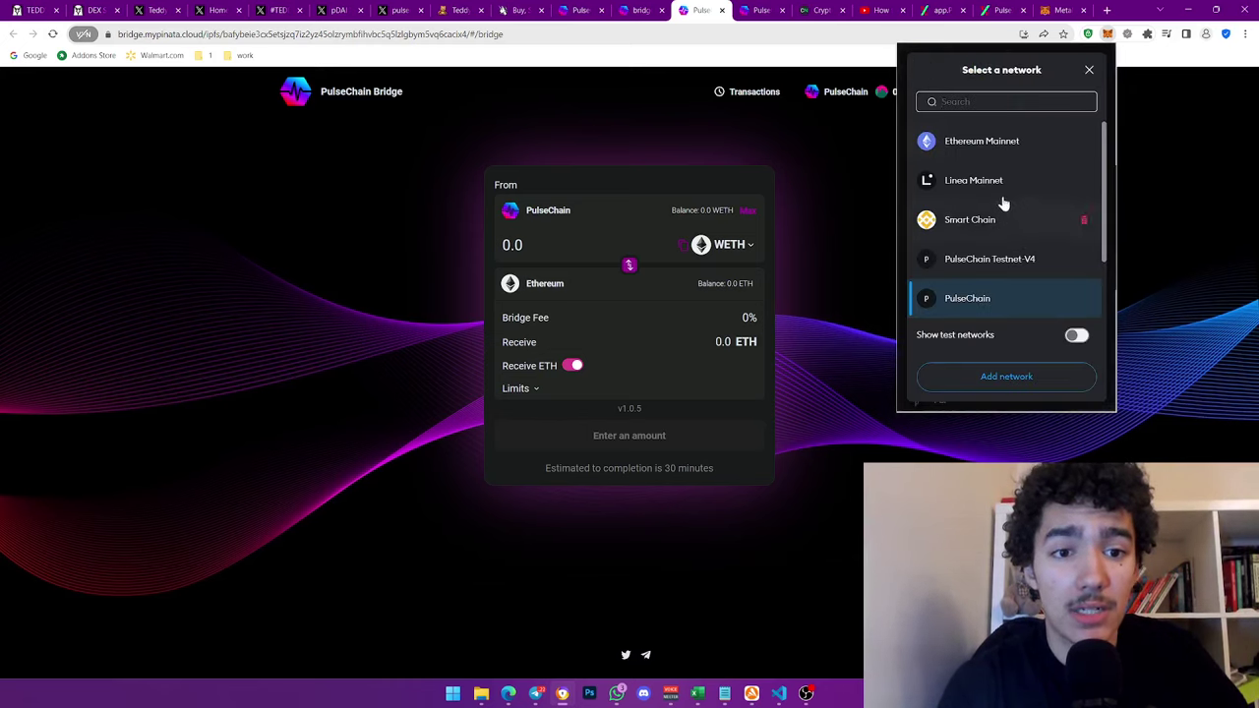
pyautogui.click(971, 141)
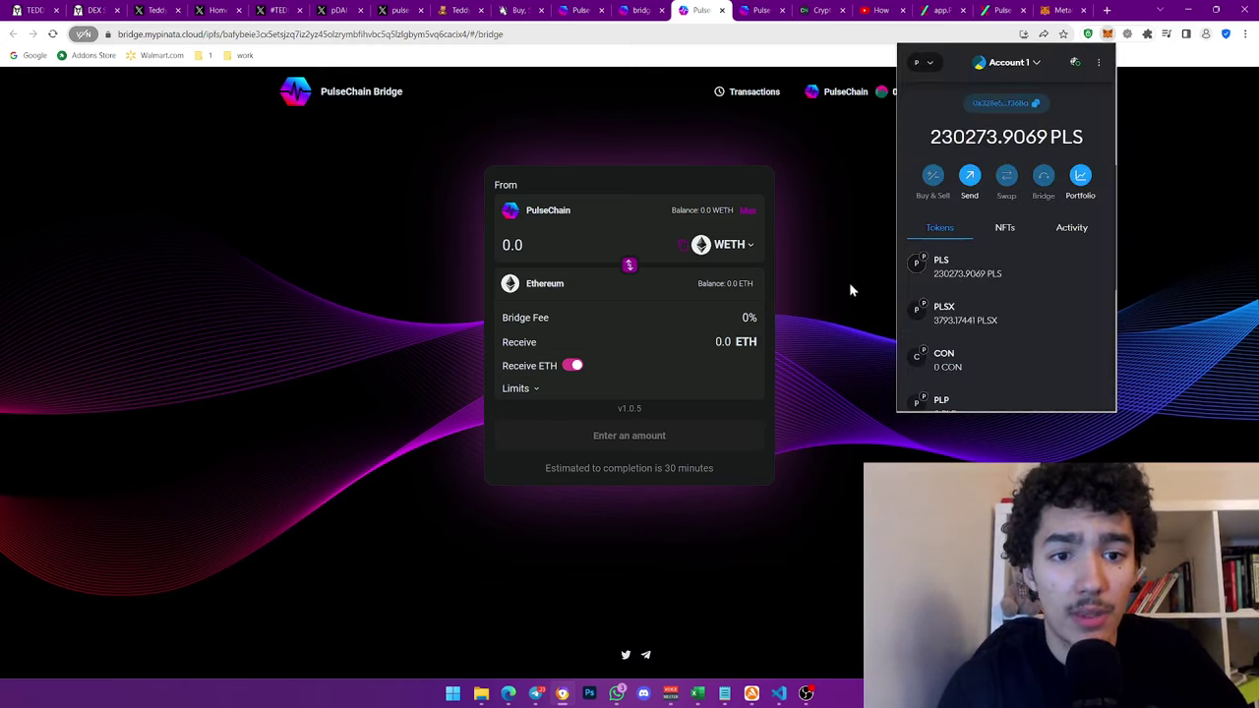
pyautogui.click(820, 270)
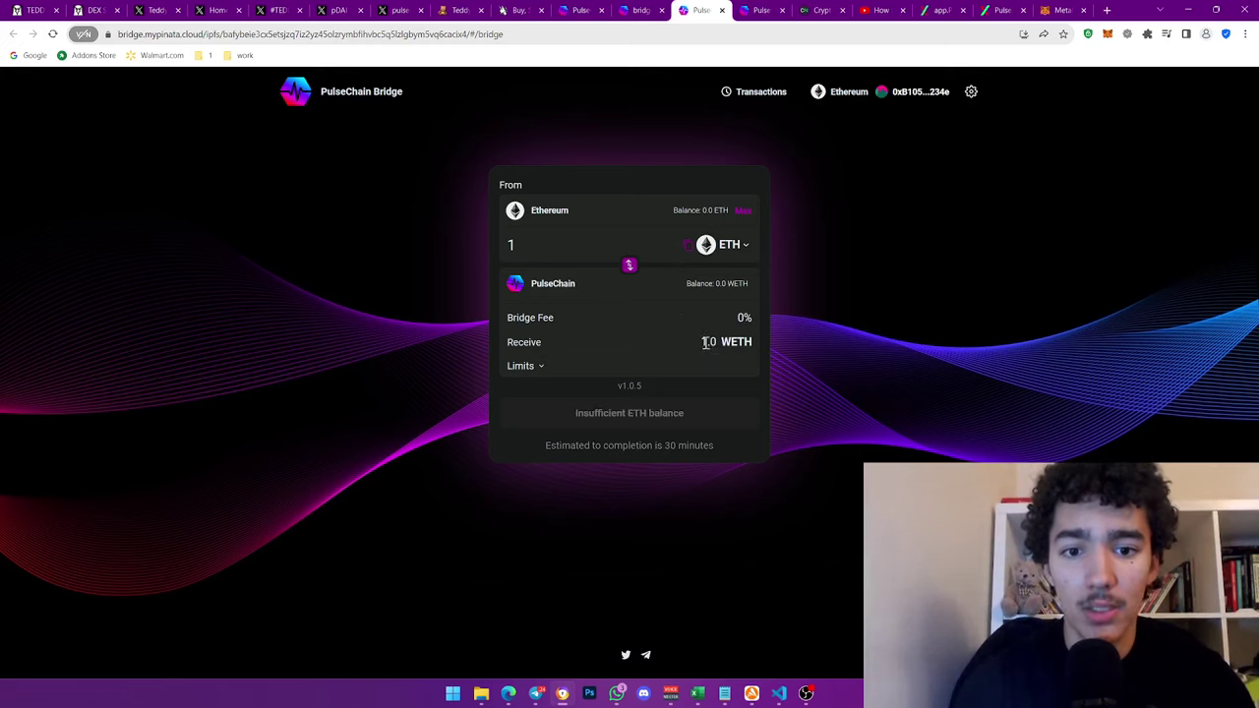
# Review the 1.0 WETH receive amount and show the list of assets to bridge
pyautogui.moveTo(700, 342); pyautogui.dragTo(754, 342)
pyautogui.click(755, 344)
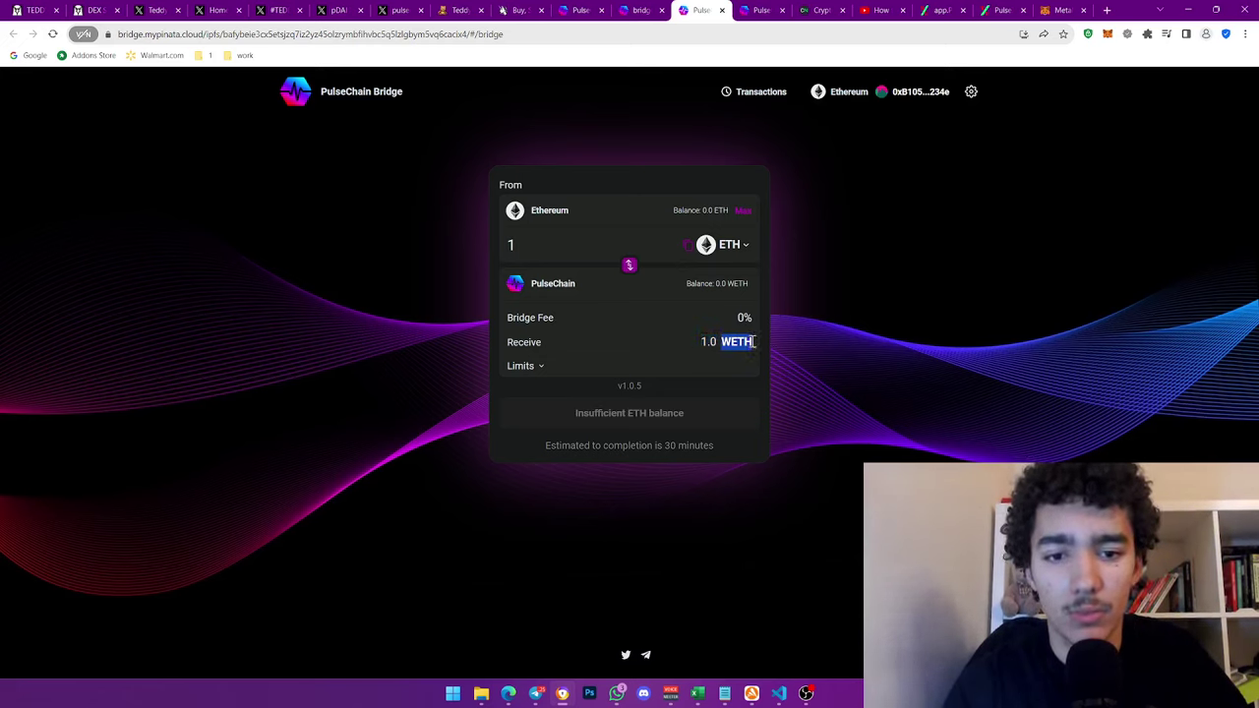
pyautogui.doubleClick(730, 246)
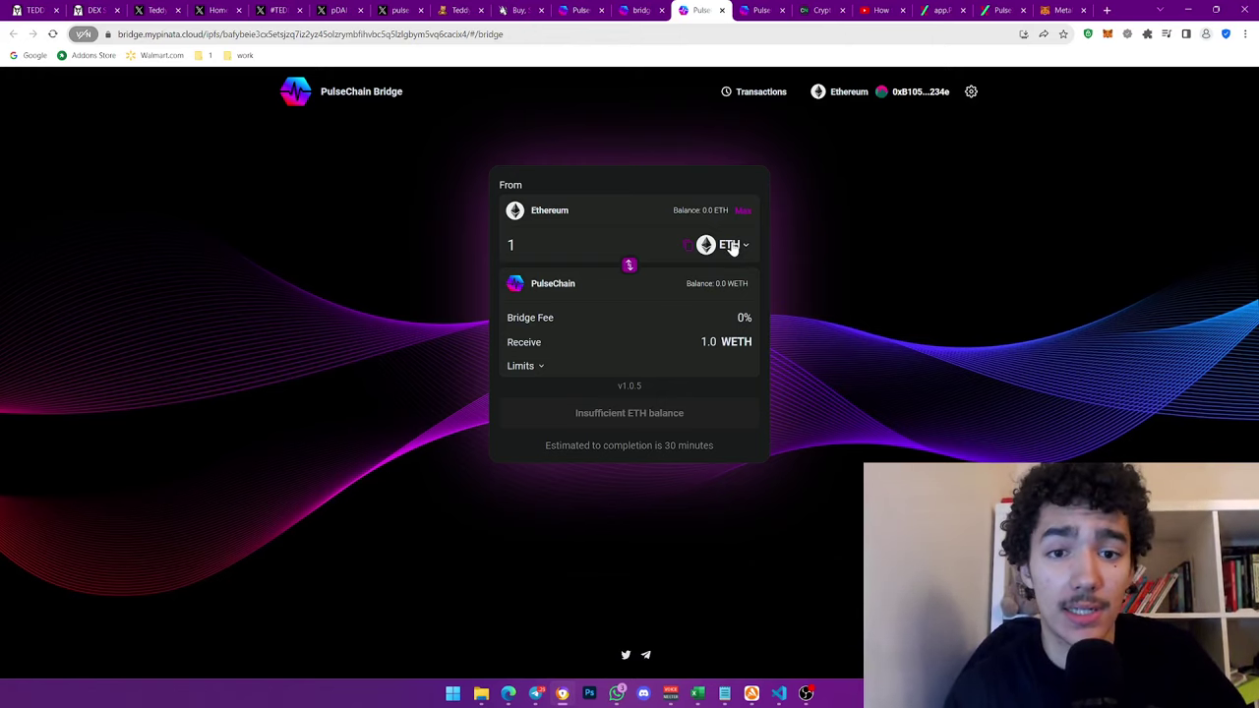
pyautogui.click(733, 246)
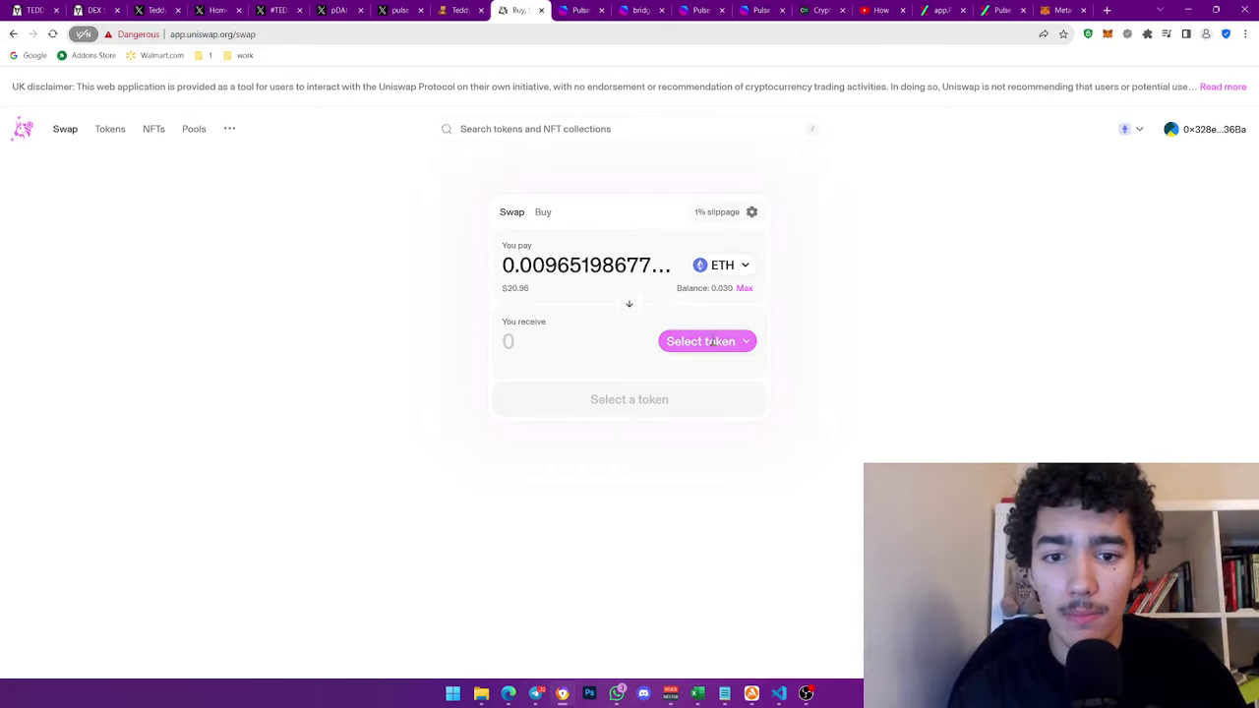
# Set Uniswap to receive Wrapped Pulse (WPLS), about 361360 for the ETH input
pyautogui.click(711, 342)
pyautogui.write('wpls')
pyautogui.click(629, 314)
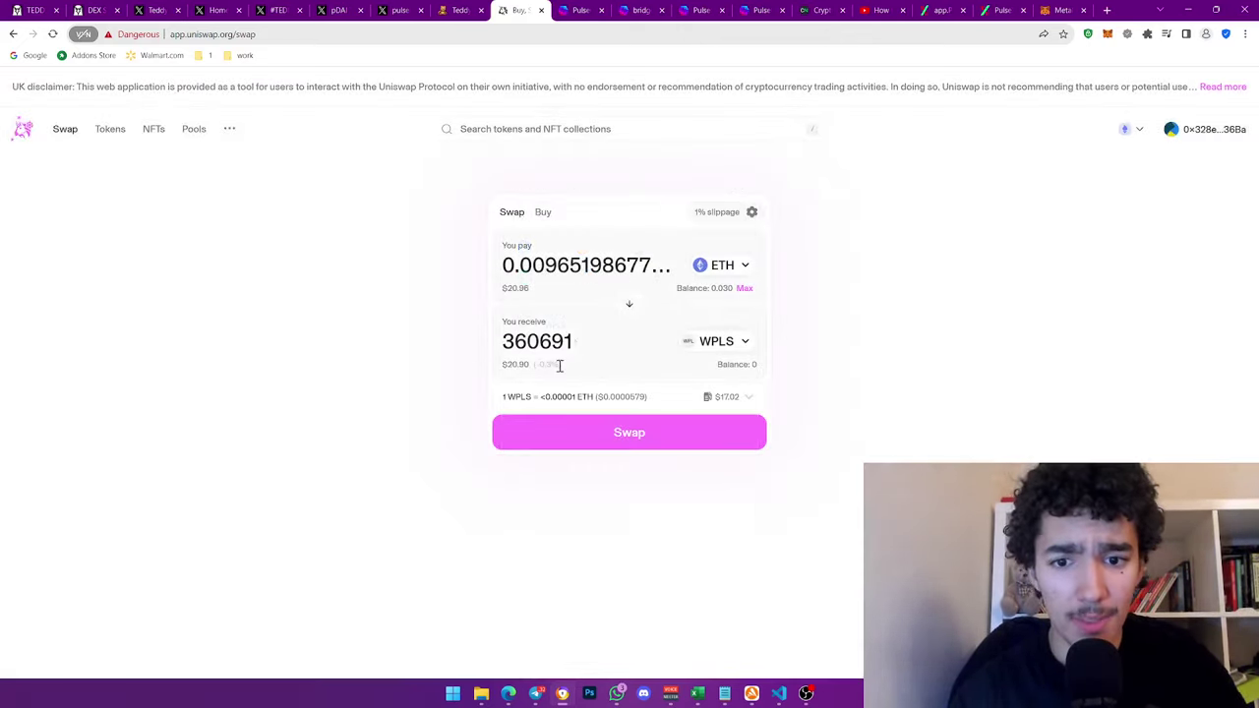
# Verify the wrapped PULSE contract address on the Teddy Bear website
pyautogui.click(96, 9)
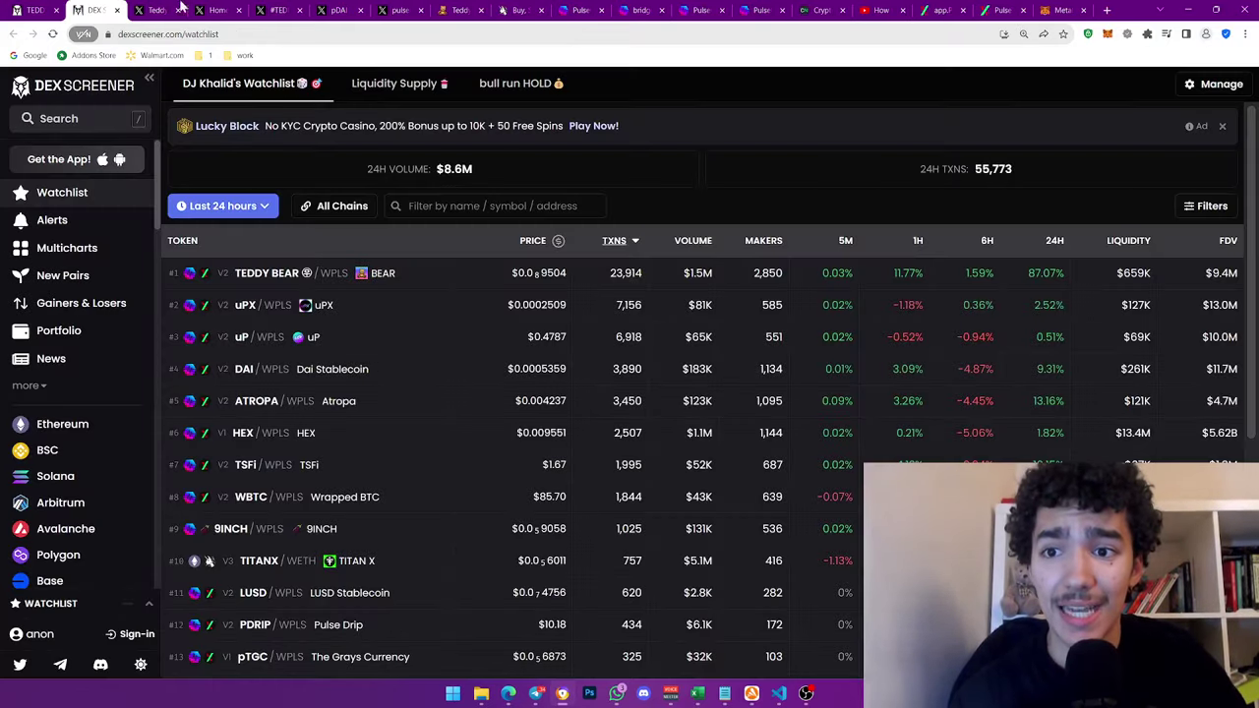
pyautogui.click(454, 10)
pyautogui.scroll(-12, 603, 428)
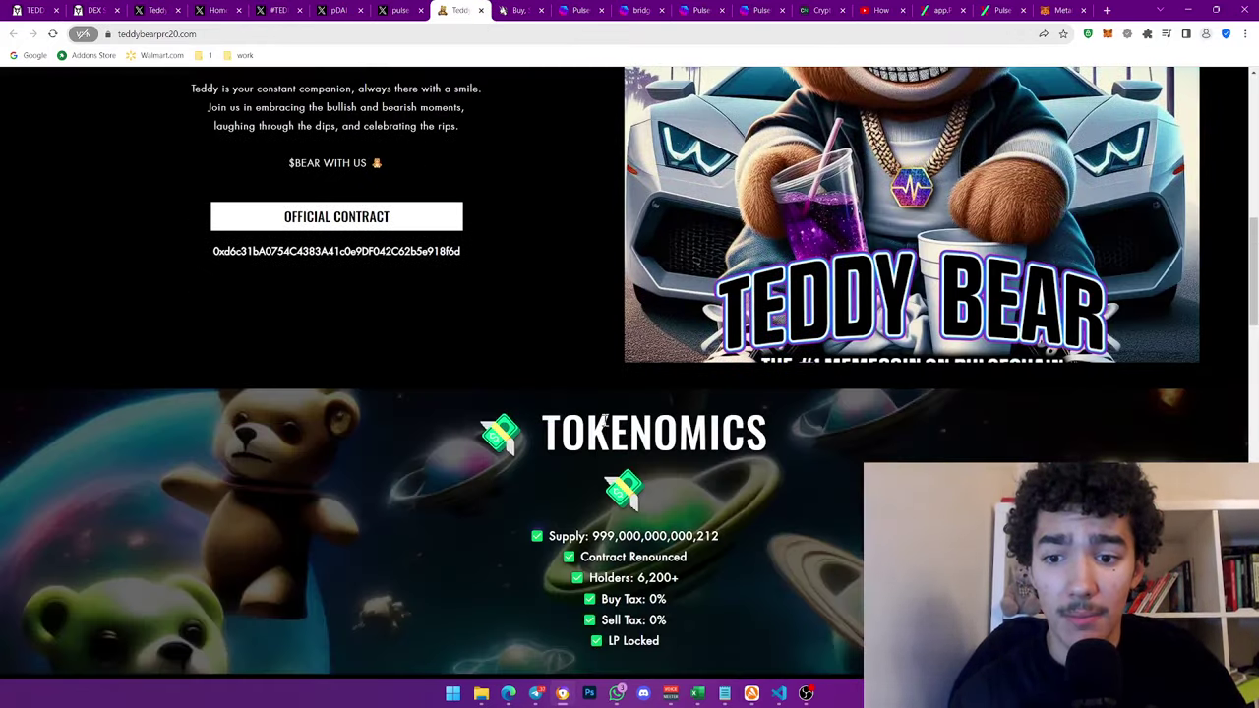
pyautogui.scroll(-13, 606, 418)
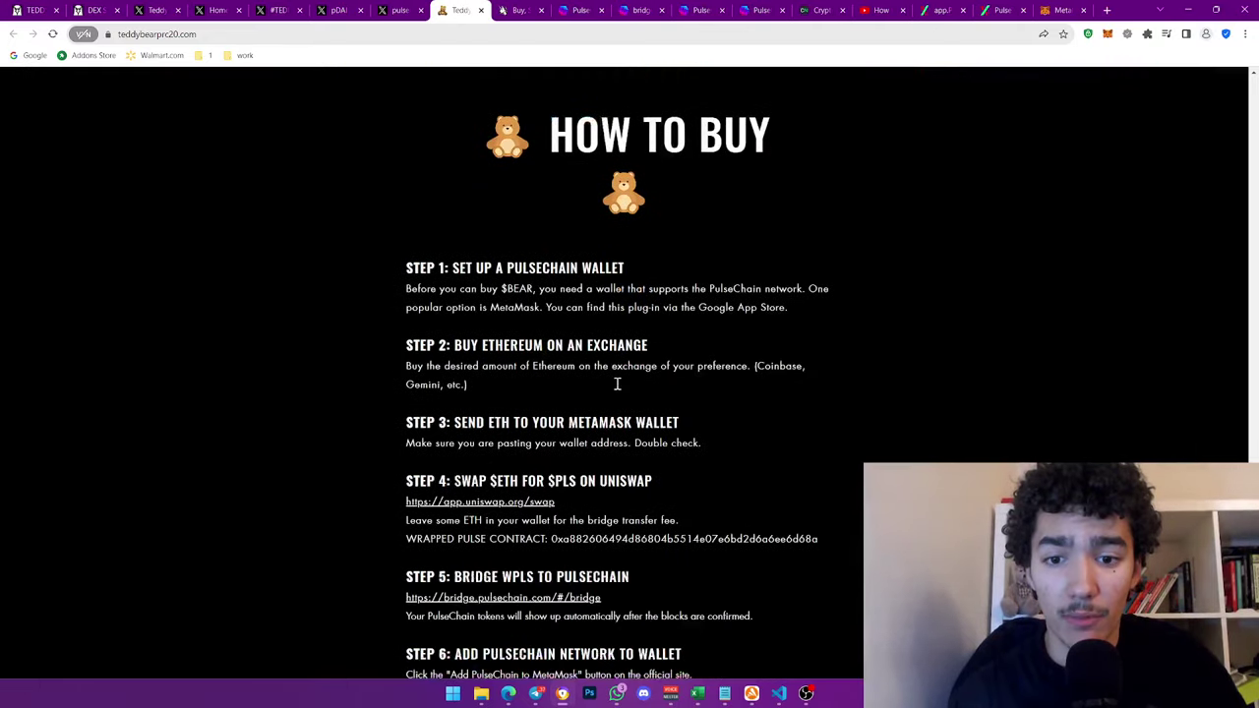
pyautogui.scroll(-1, 596, 369)
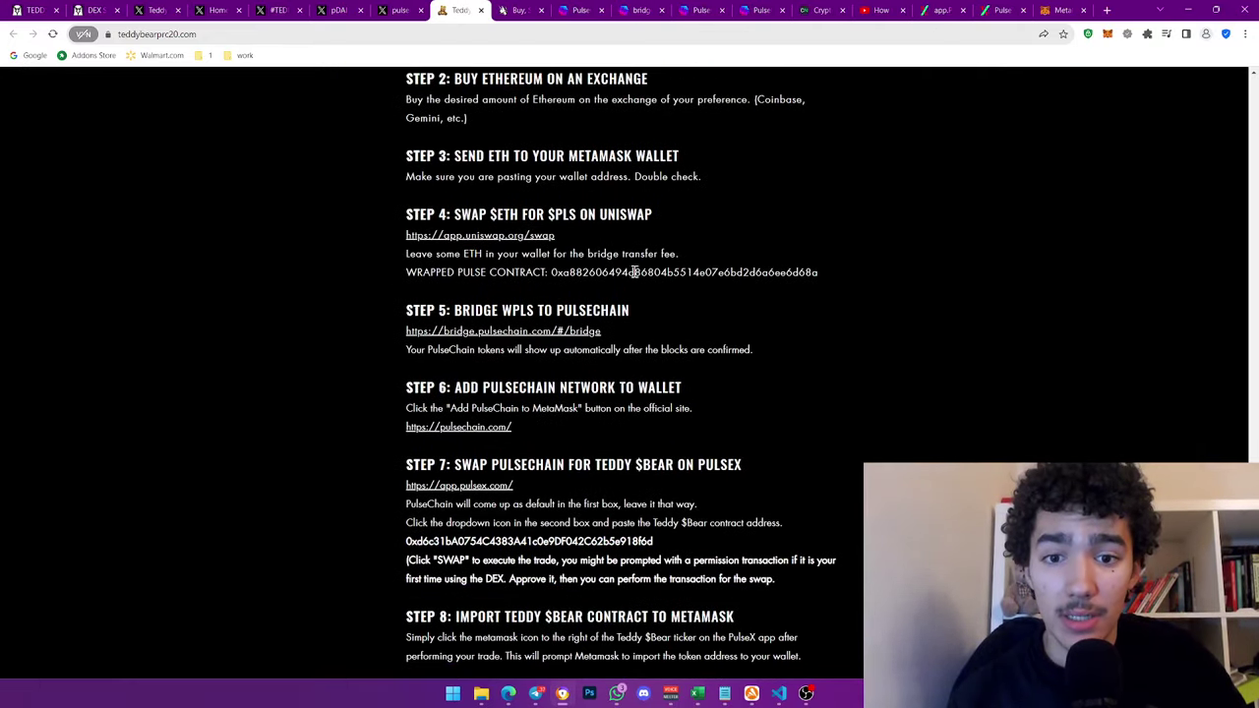
pyautogui.doubleClick(559, 275)
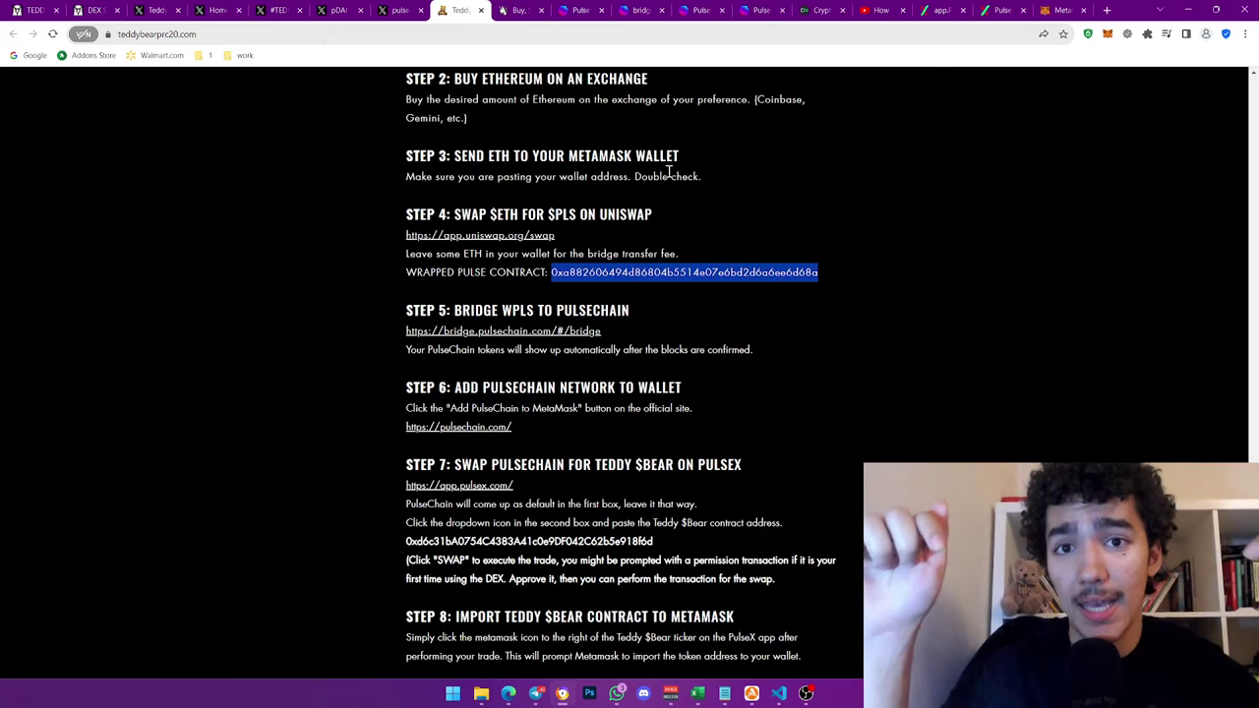
pyautogui.click(517, 9)
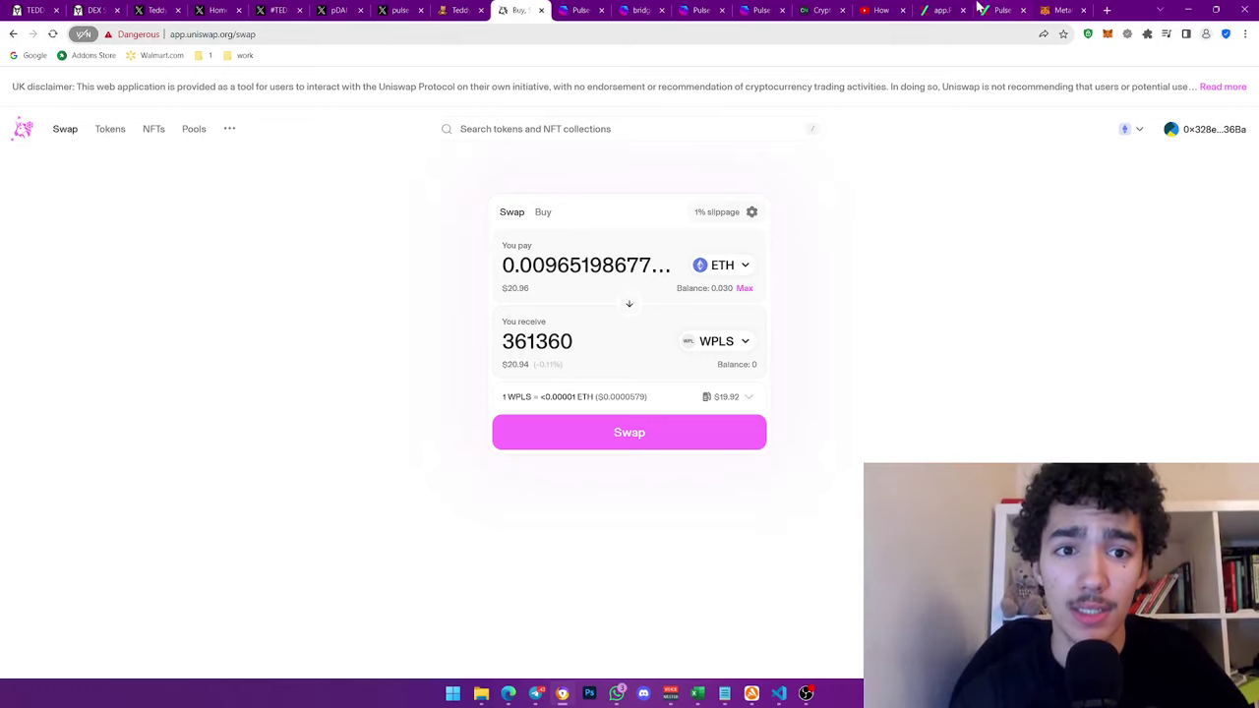
pyautogui.click(825, 10)
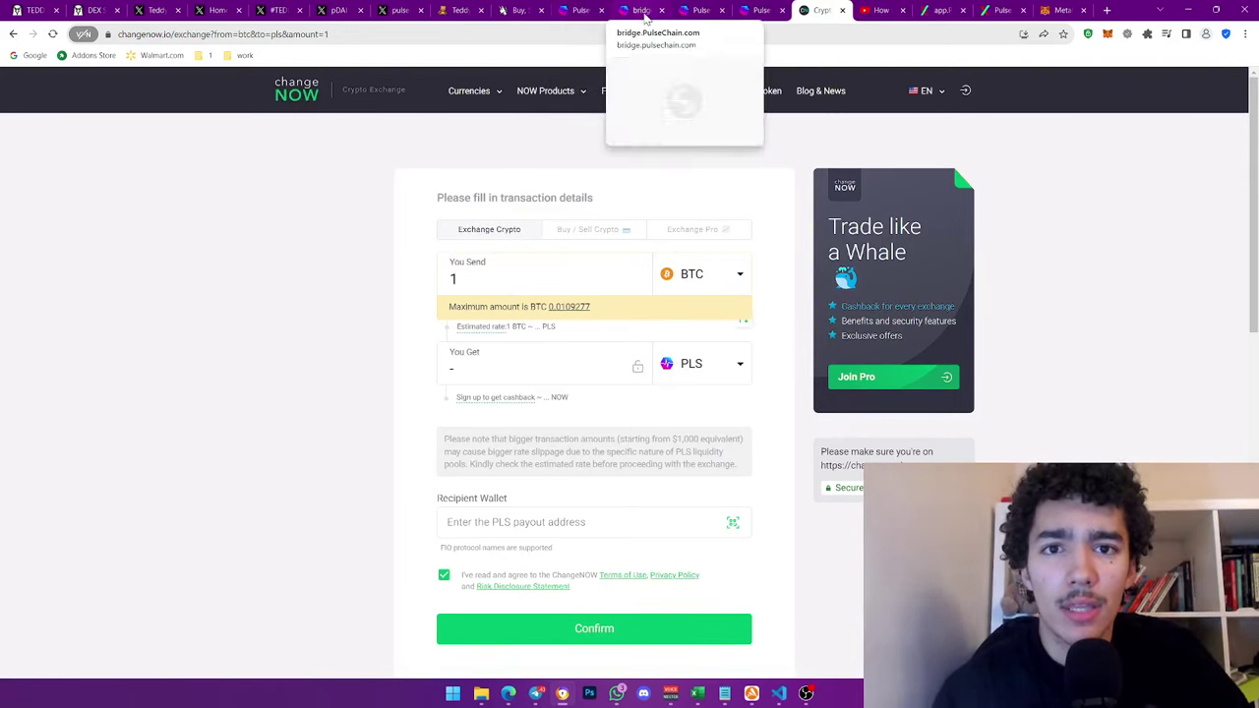
# Leave ChangeNOW and go back through Uniswap to the PulseChain Bridge app
pyautogui.moveTo(583, 18)
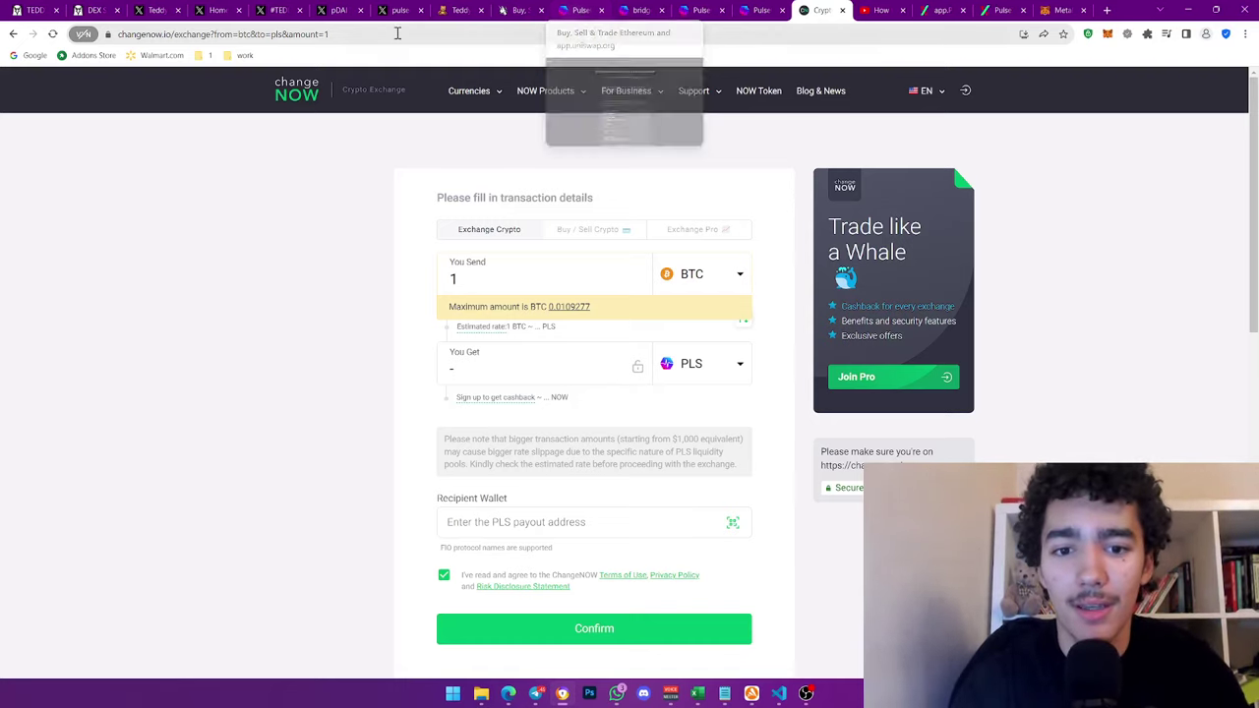
pyautogui.moveTo(619, 87)
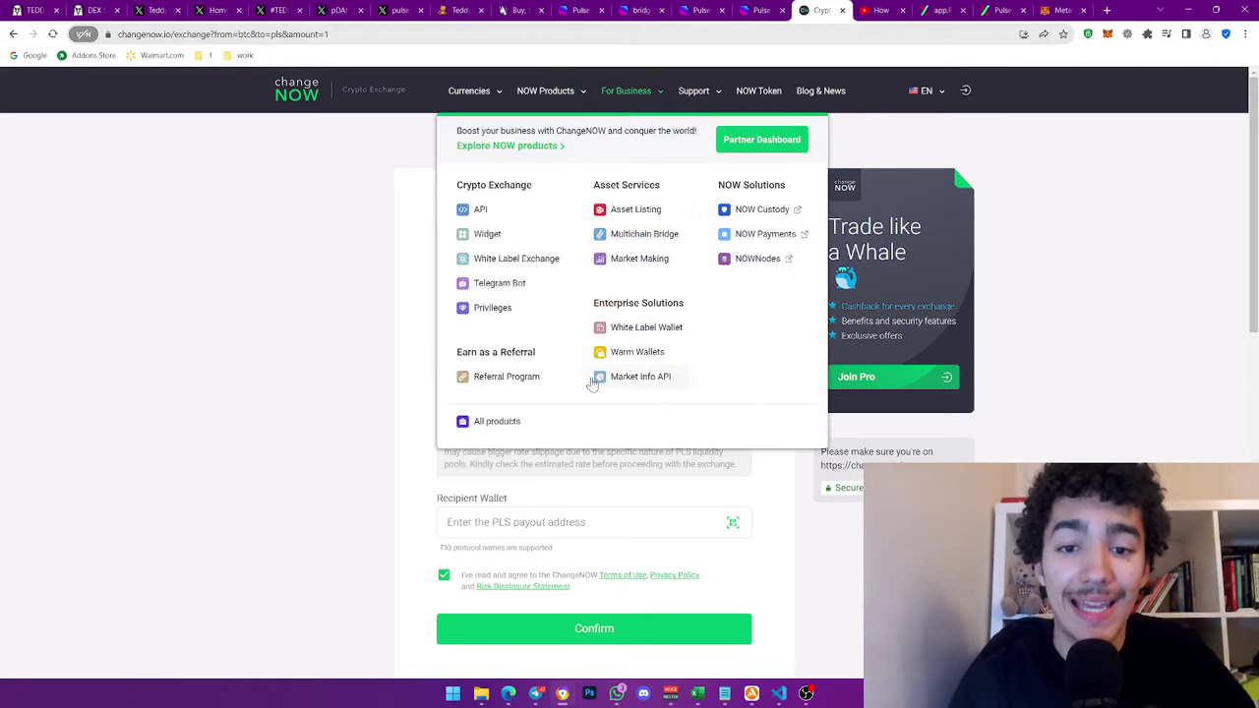
pyautogui.click(460, 10)
pyautogui.click(519, 10)
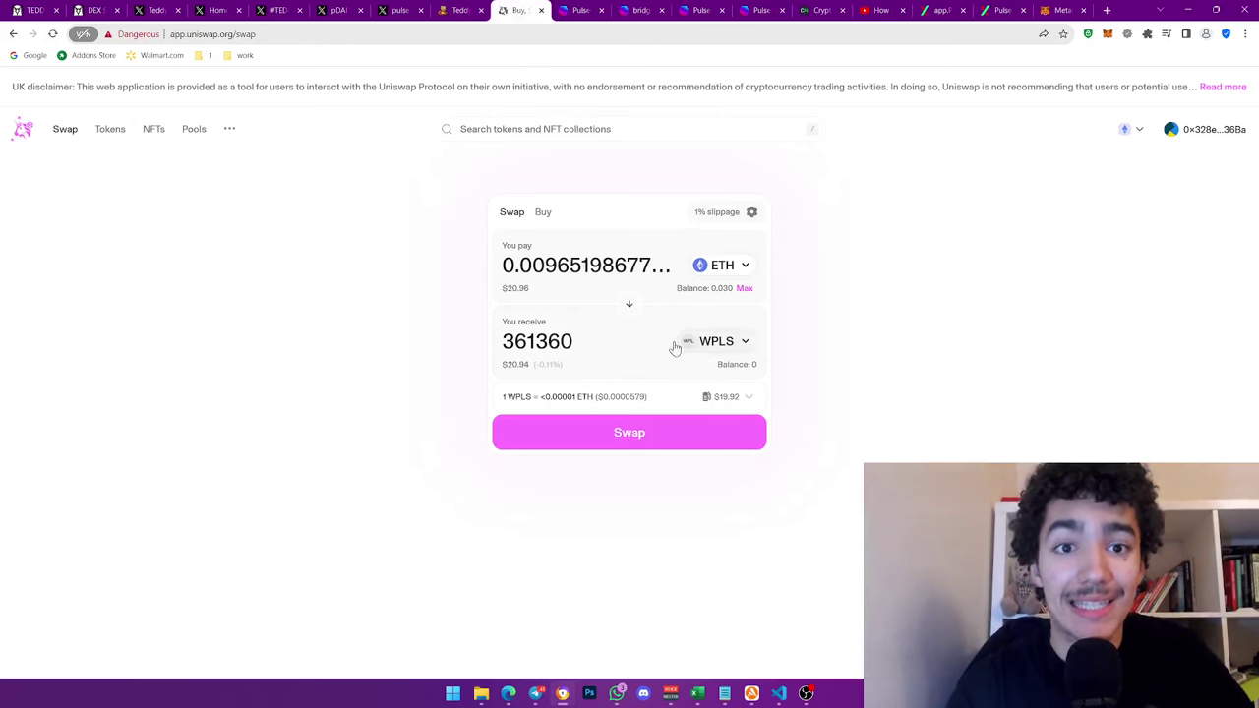
pyautogui.click(637, 10)
pyautogui.click(696, 10)
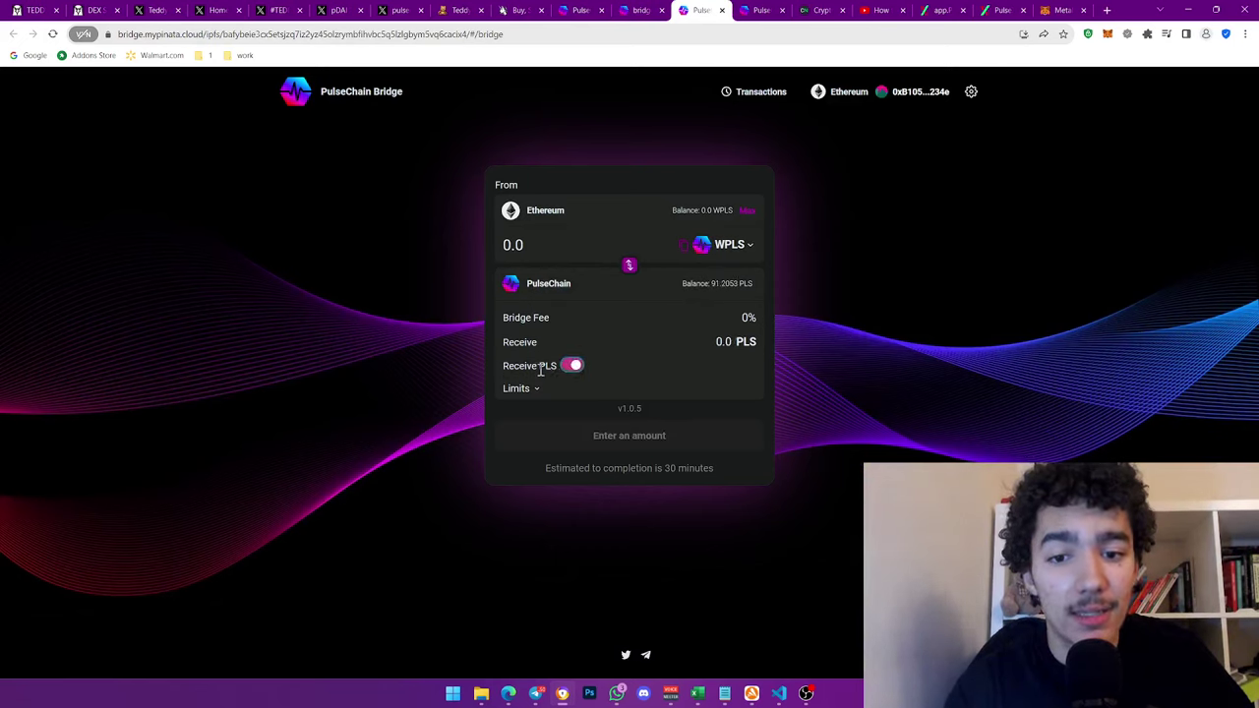
# Compare WPLS and native PLS payouts, leaving Receive PLS off so WPLS is paid
pyautogui.click(573, 369)
pyautogui.doubleClick(750, 342)
pyautogui.moveTo(728, 342); pyautogui.dragTo(745, 342)
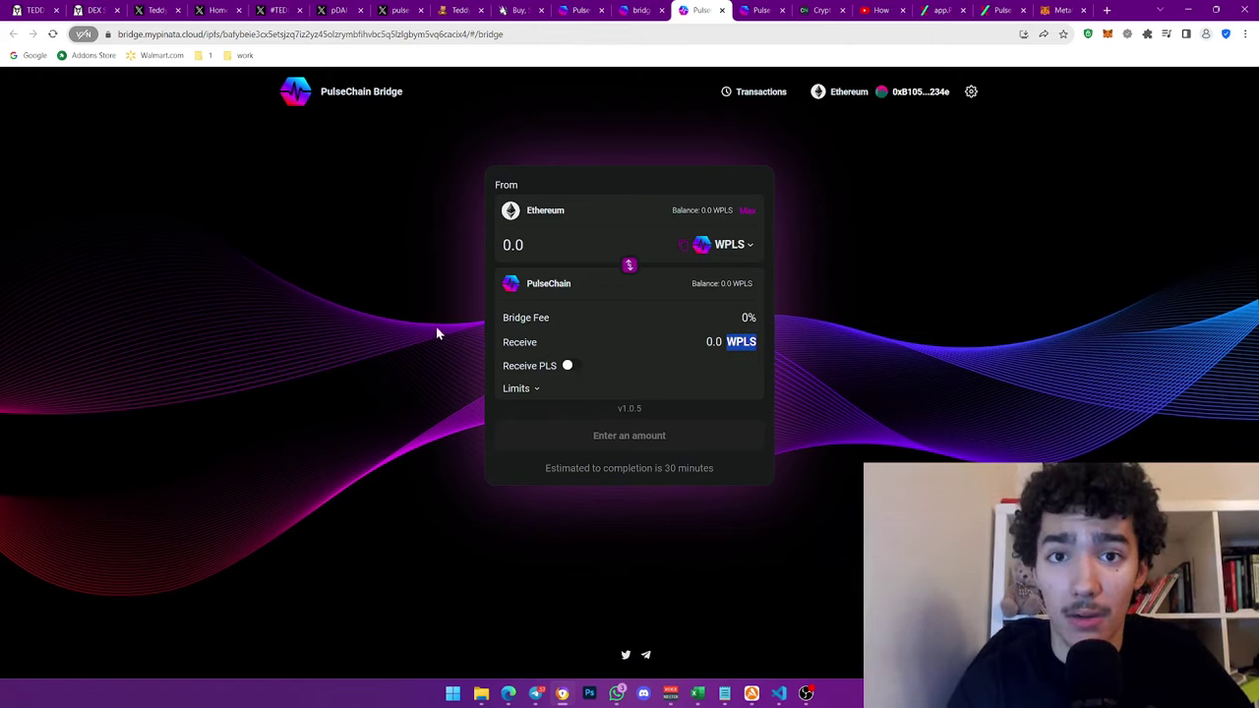
pyautogui.click(564, 359)
pyautogui.click(572, 367)
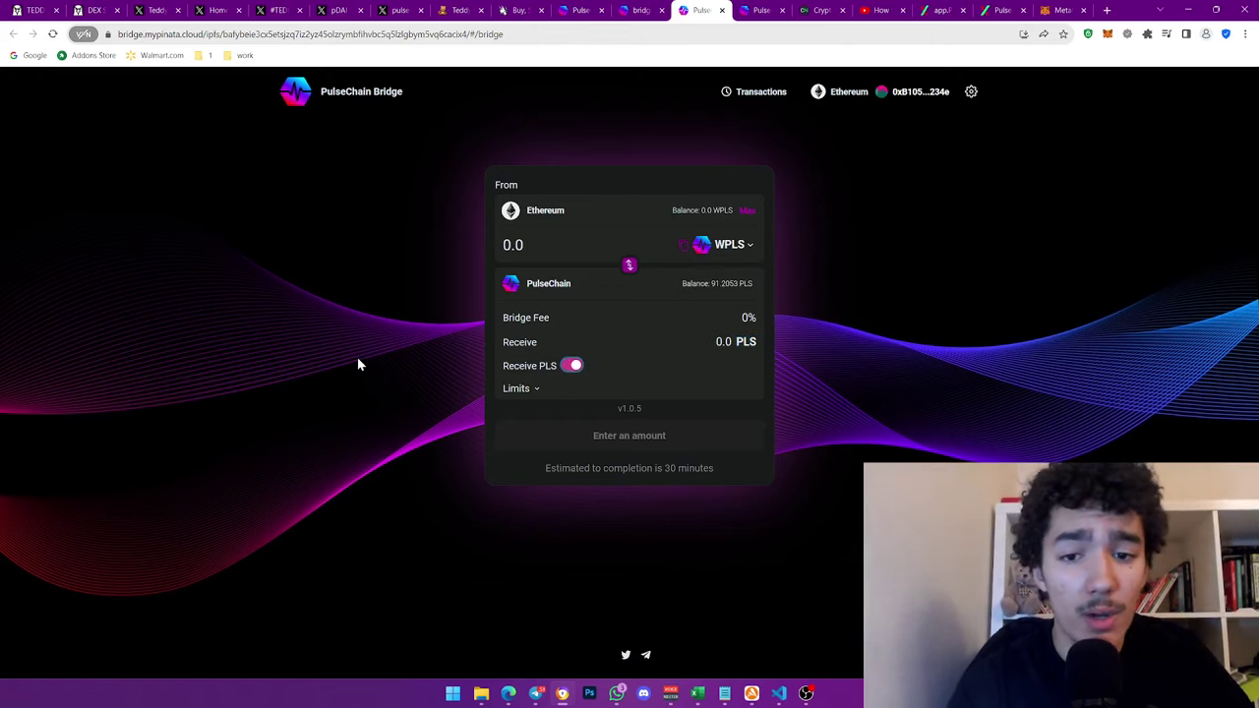
pyautogui.click(574, 366)
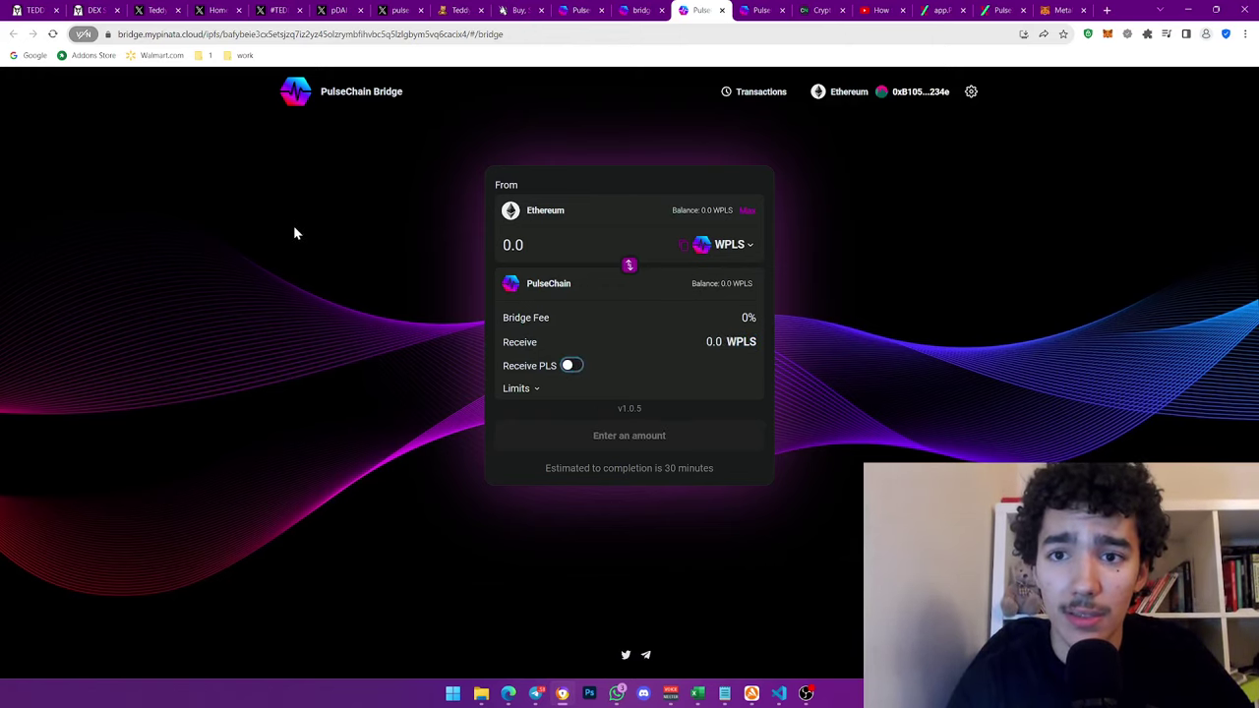
pyautogui.click(91, 10)
# Pan the TEDDY BEAR/WPLS price chart and scroll through its stats panel
pyautogui.click(29, 10)
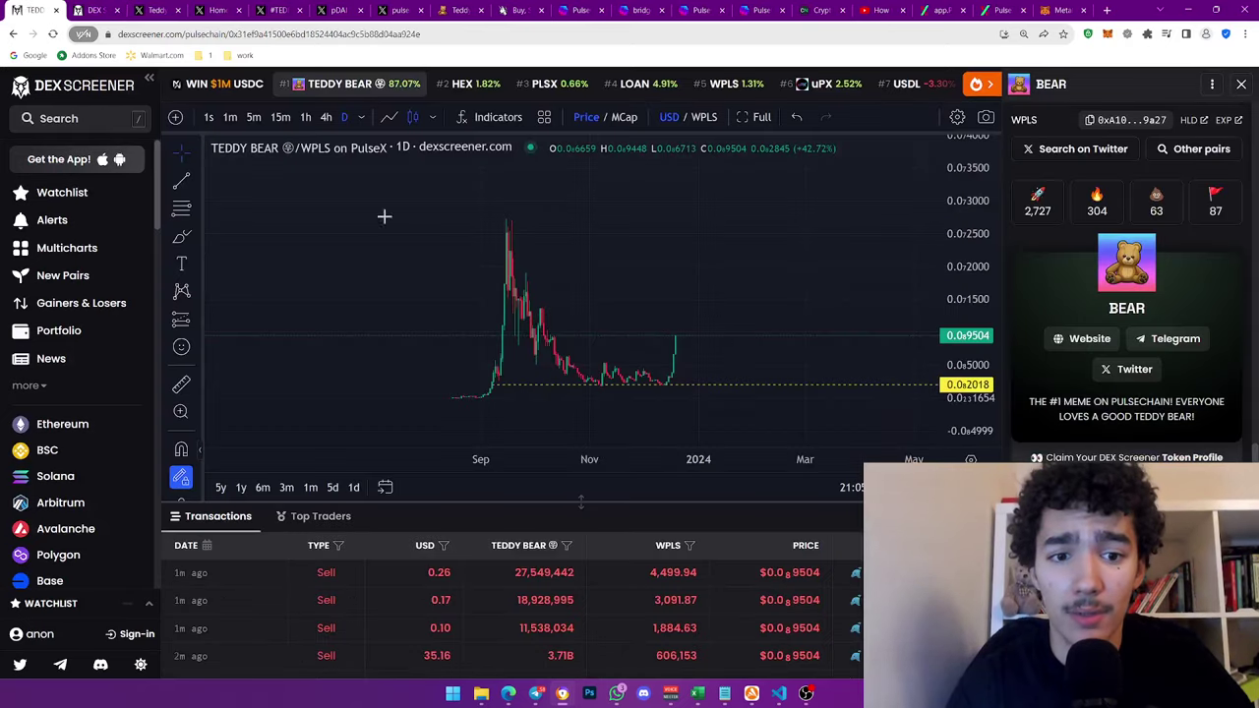
pyautogui.moveTo(458, 254); pyautogui.dragTo(449, 230)
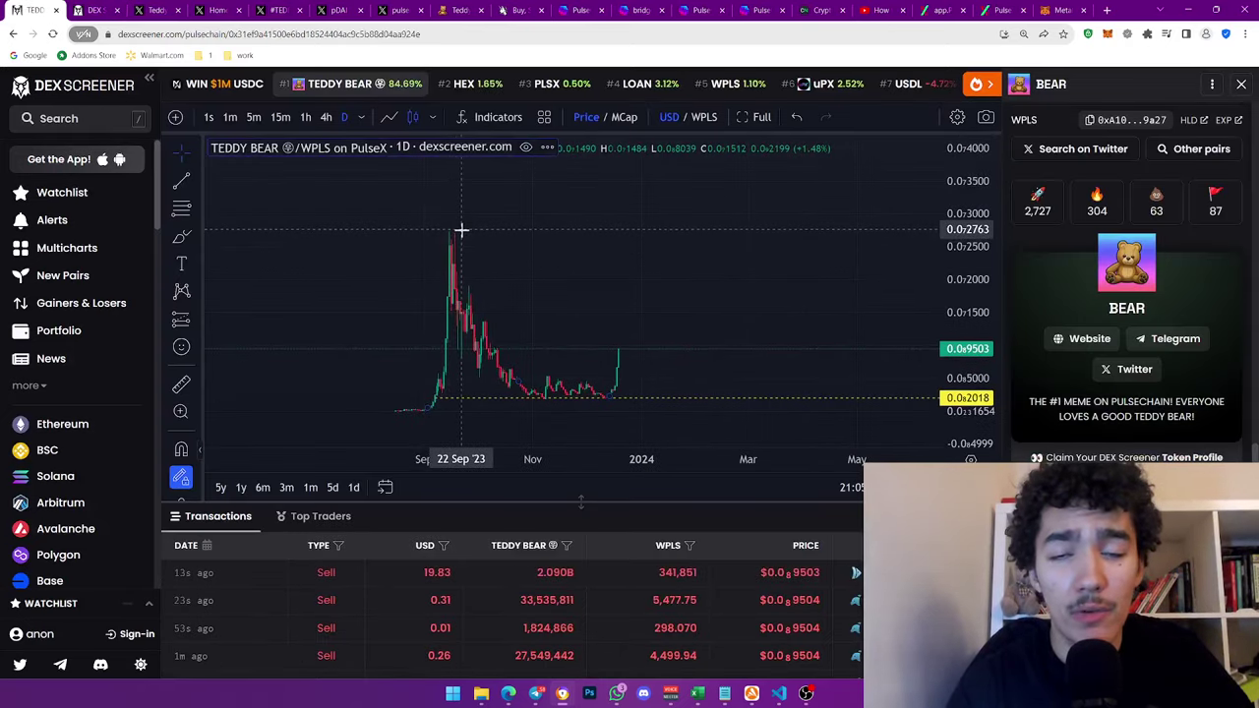
pyautogui.scroll(-5, 1085, 282)
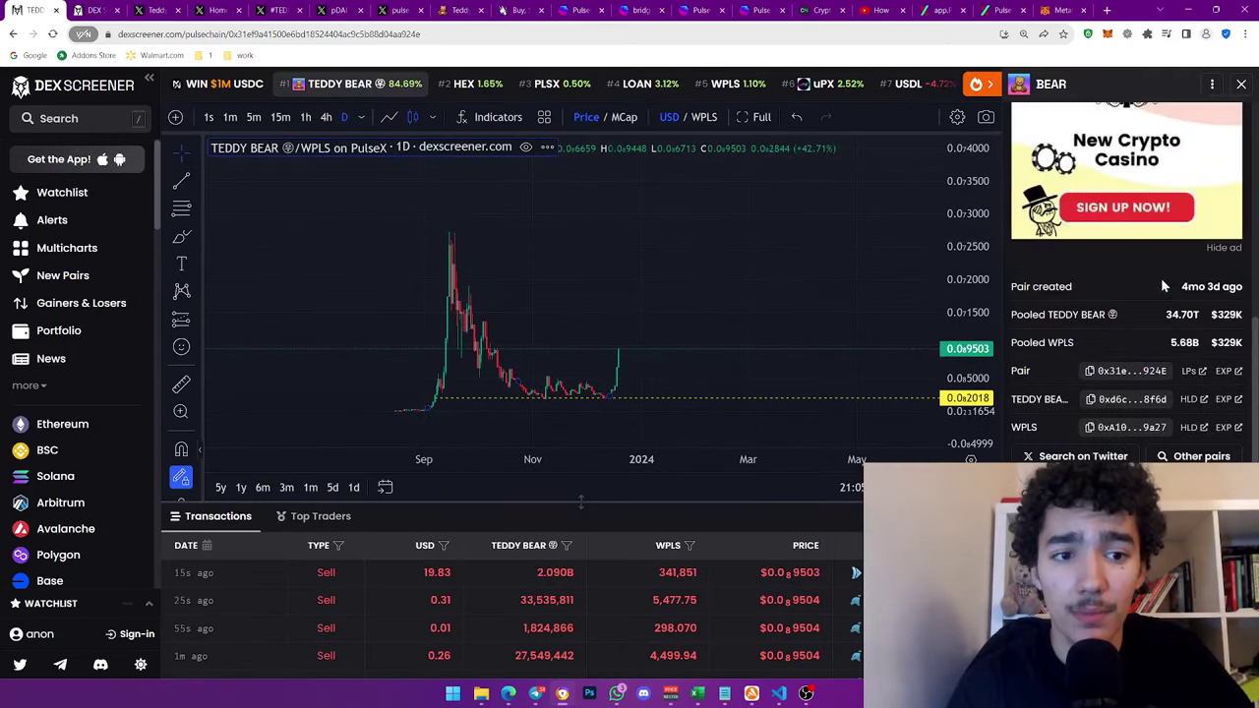
pyautogui.scroll(3, 1161, 286)
pyautogui.scroll(2, 1161, 287)
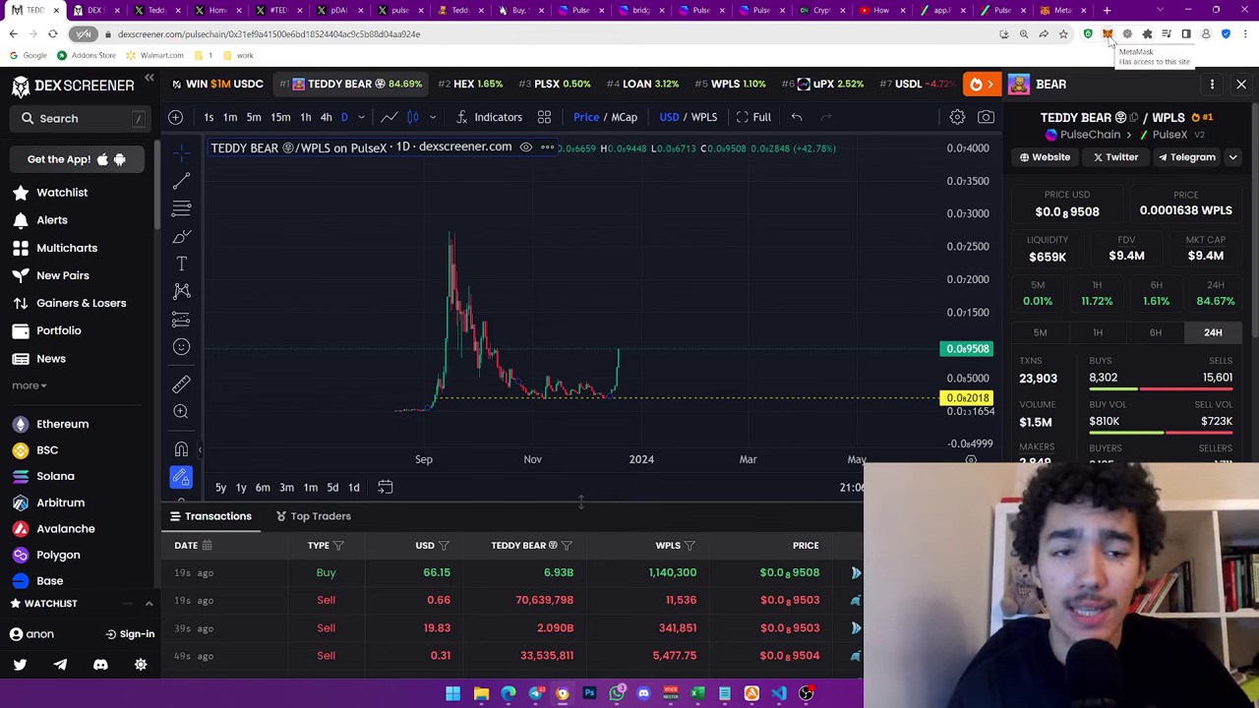
# Check the pool info, then bring up Telegram on The Farmers Community group chat
pyautogui.scroll(-5, 1168, 307)
pyautogui.scroll(5, 1168, 307)
pyautogui.scroll(-4, 1168, 306)
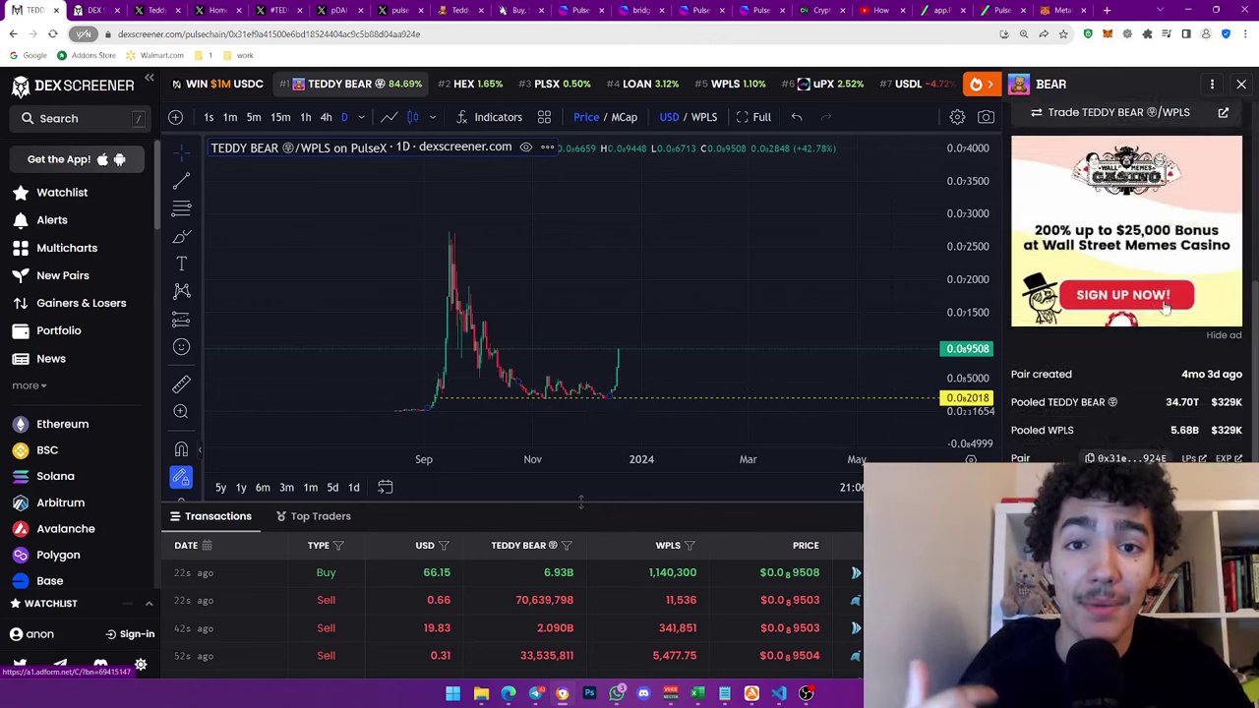
pyautogui.click(535, 695)
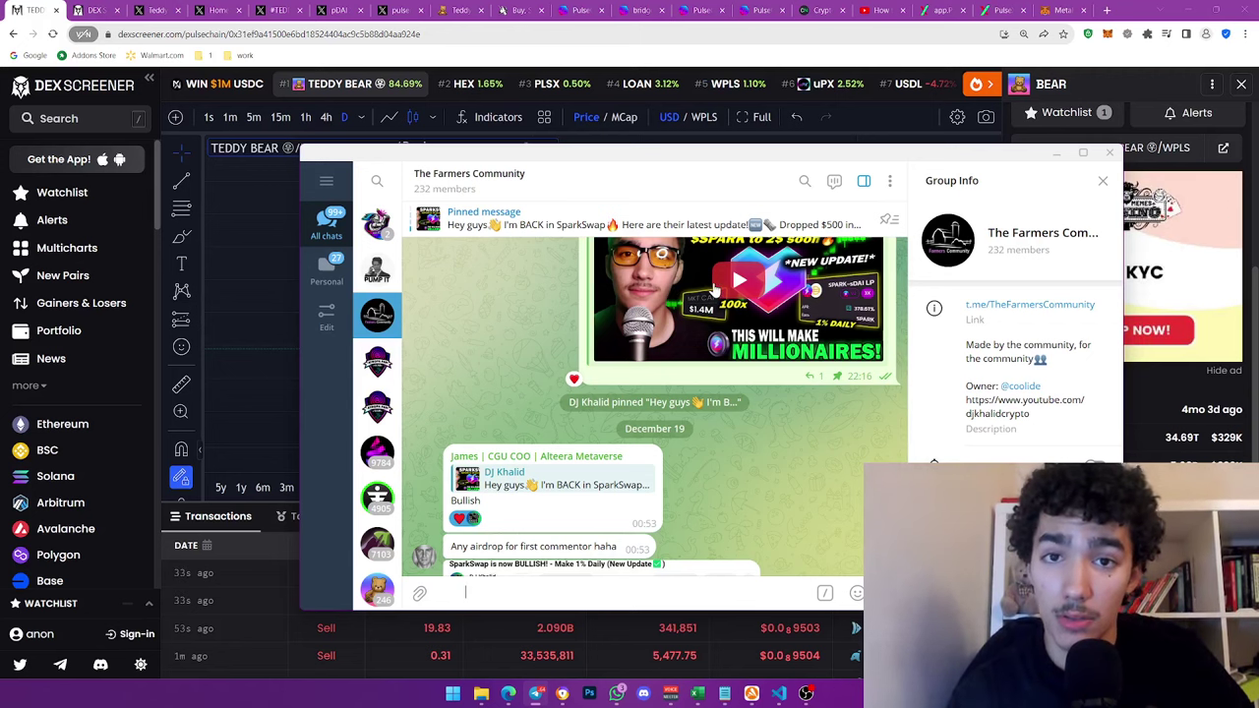
# Minimize Telegram and open the TEDDY BEAR token's Telegram group link
pyautogui.click(1055, 153)
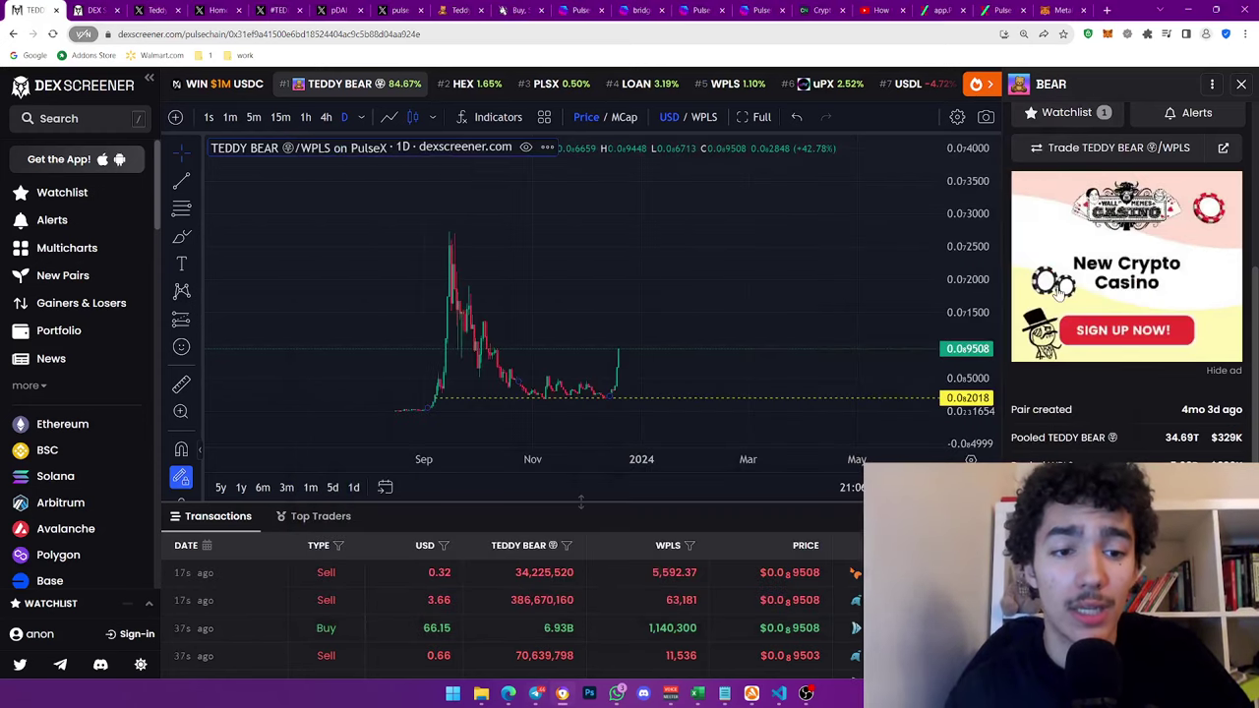
pyautogui.scroll(5, 1058, 286)
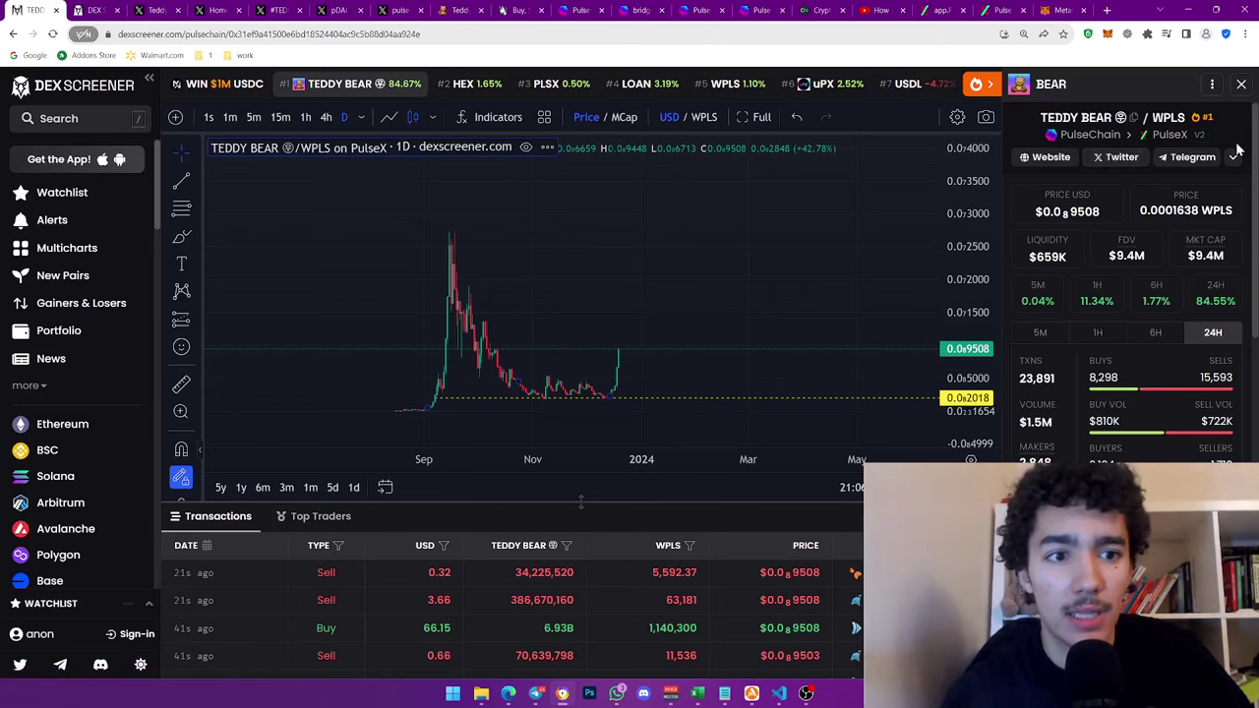
pyautogui.click(1185, 160)
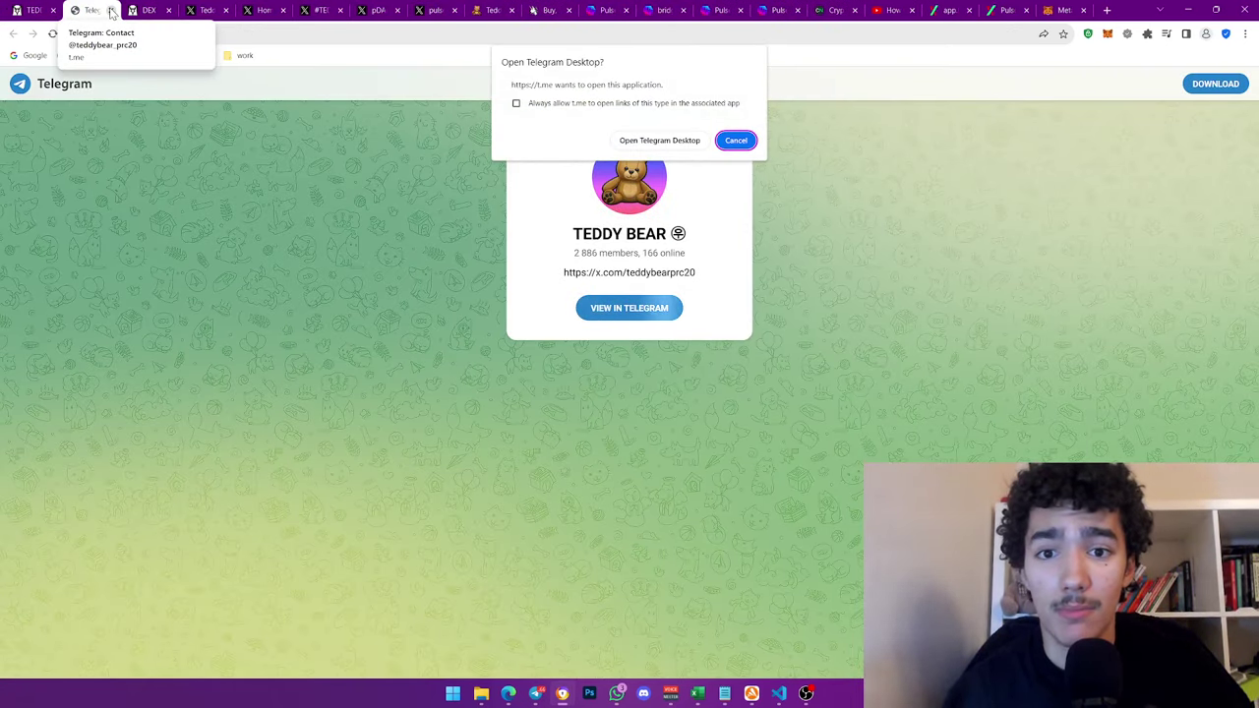
# Close the Telegram page and switch to the bridge.pulsechain.com links page
pyautogui.click(111, 11)
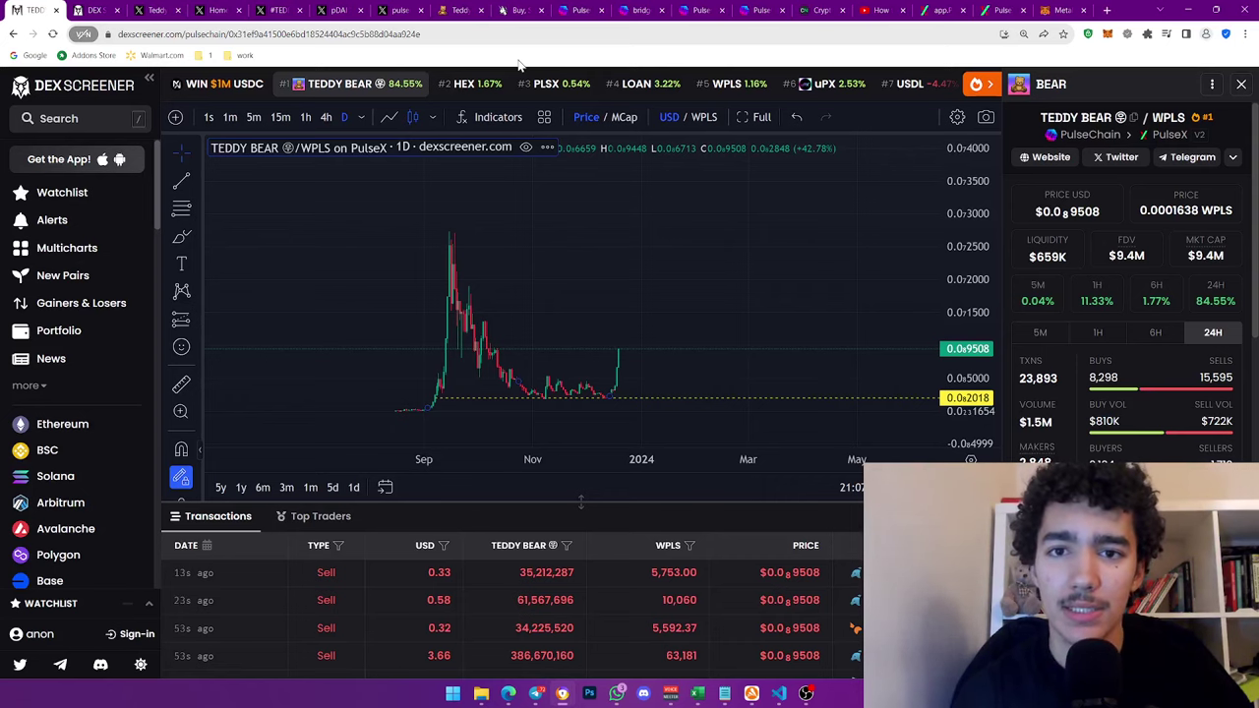
pyautogui.click(580, 10)
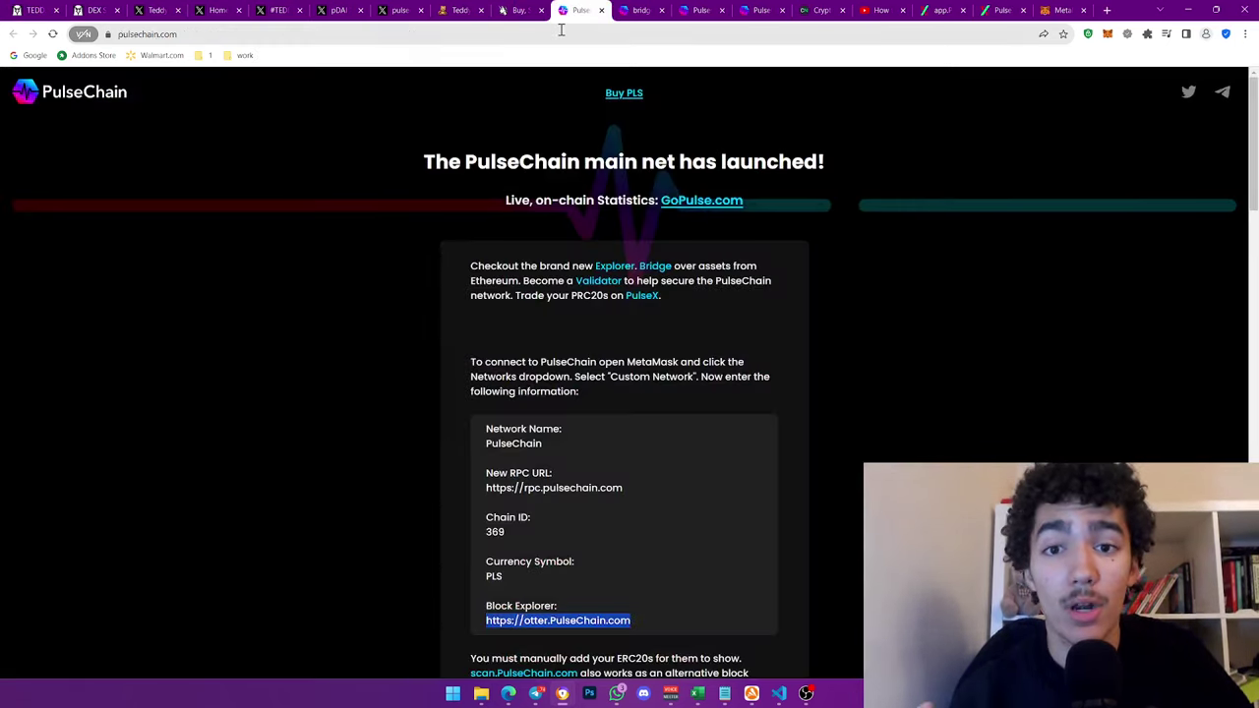
pyautogui.click(295, 33)
# Switch the wallet to PulseChain from PulseX, showing 230,273.907 PLS and 3,793.174 PLSX
pyautogui.hotkey('ctrl', 'Tab')
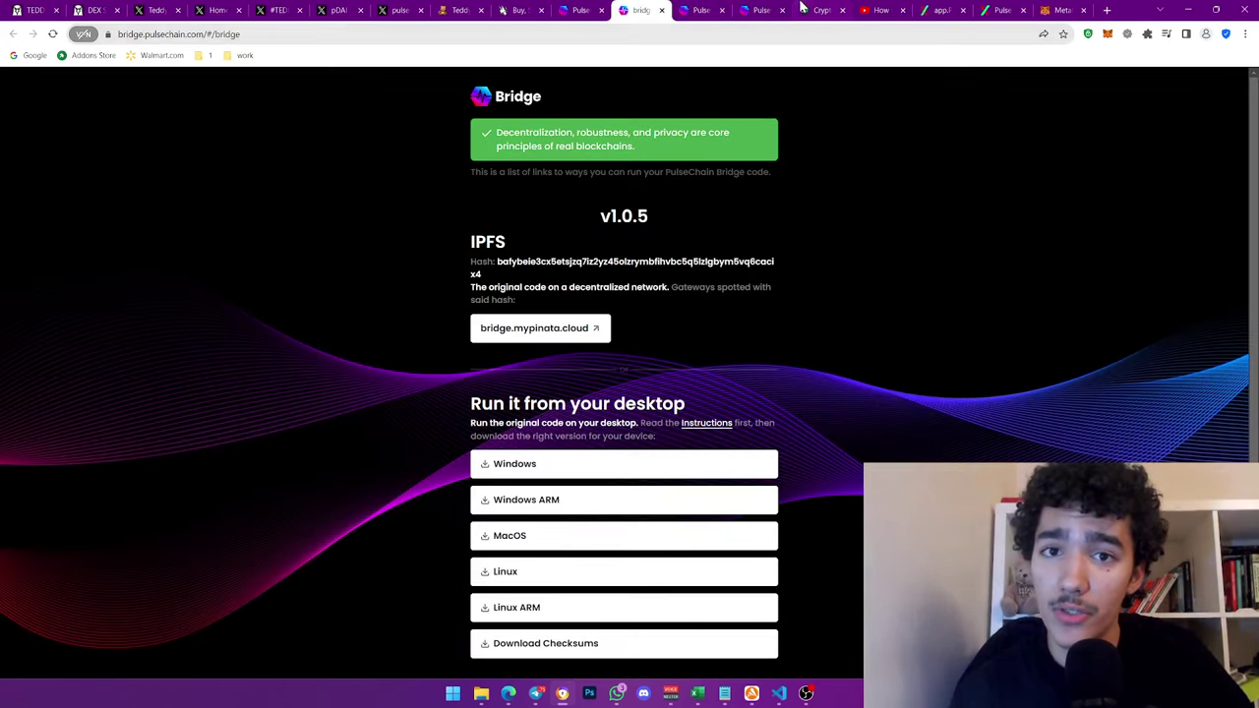
pyautogui.click(999, 10)
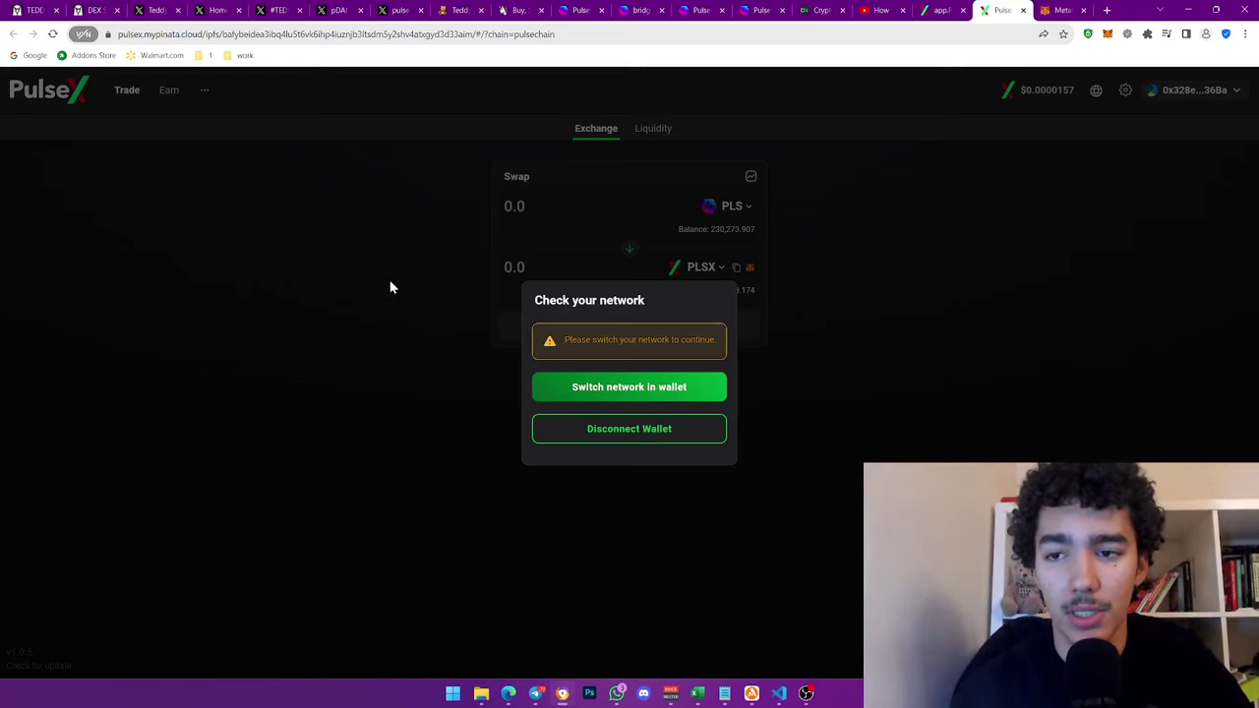
pyautogui.click(633, 390)
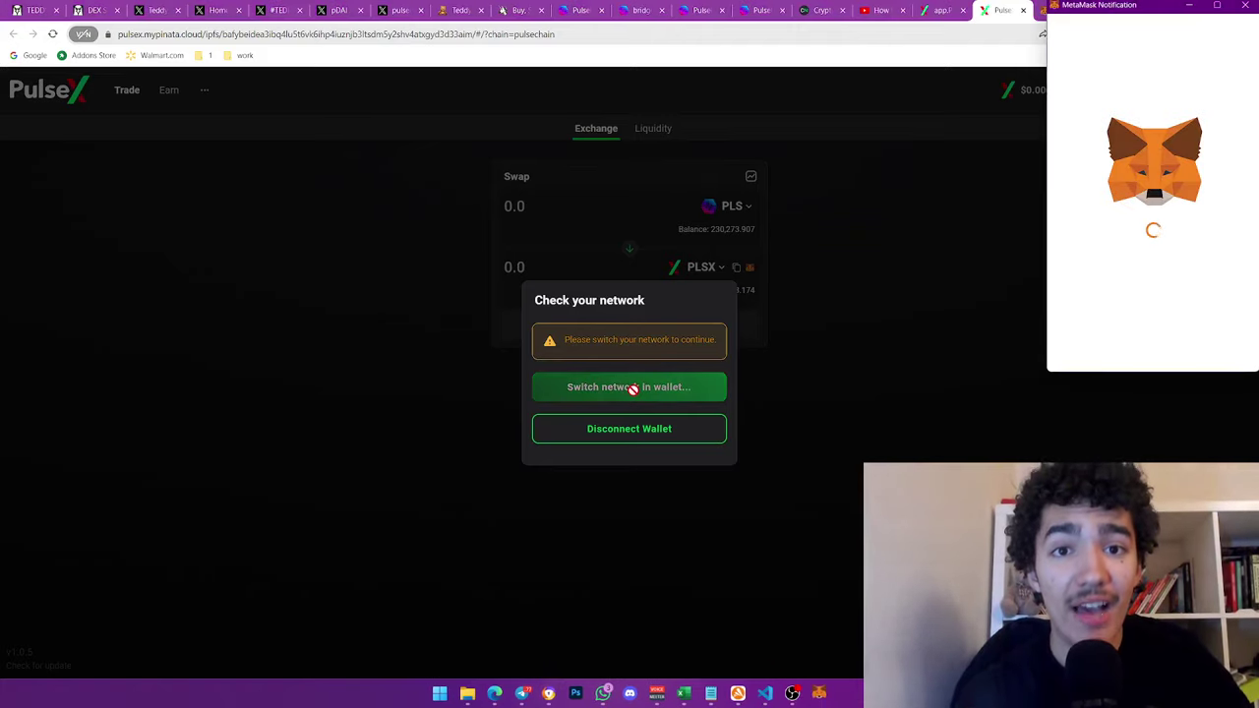
pyautogui.moveTo(1074, 4); pyautogui.dragTo(975, 148)
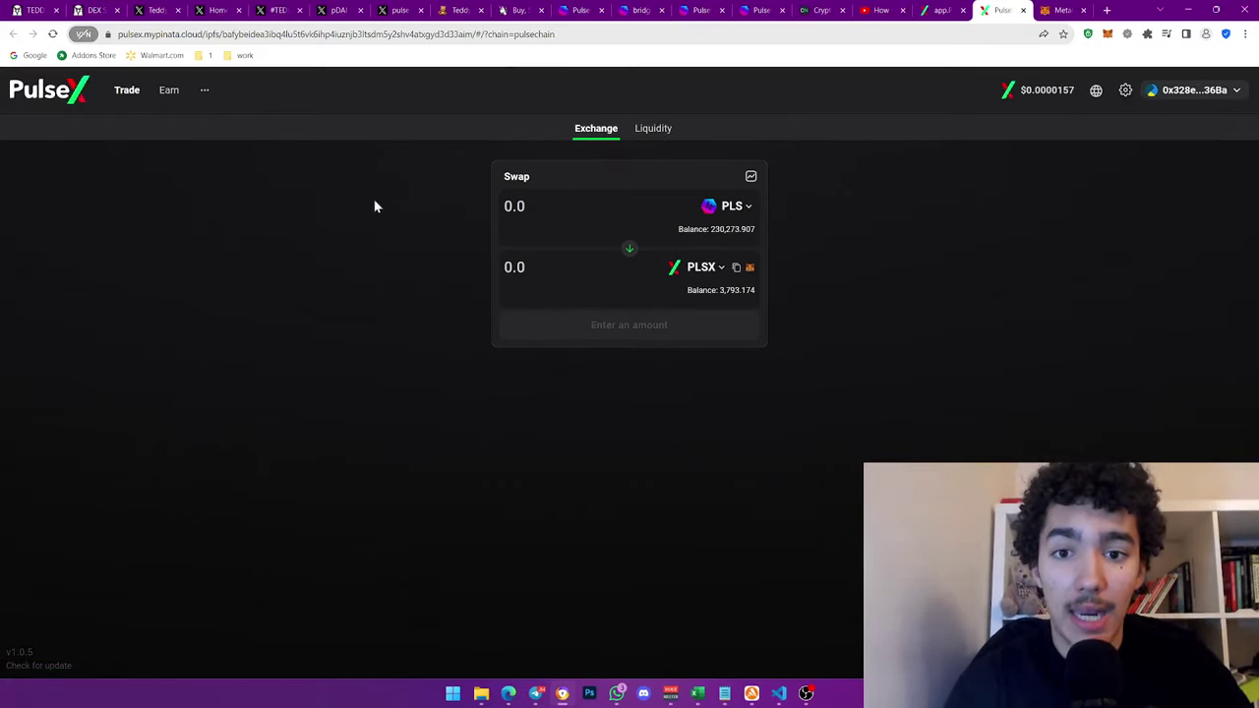
# Open the TEDDY BEAR/WPLS pair from the DEX Screener watchlist and scroll its stats
pyautogui.click(91, 9)
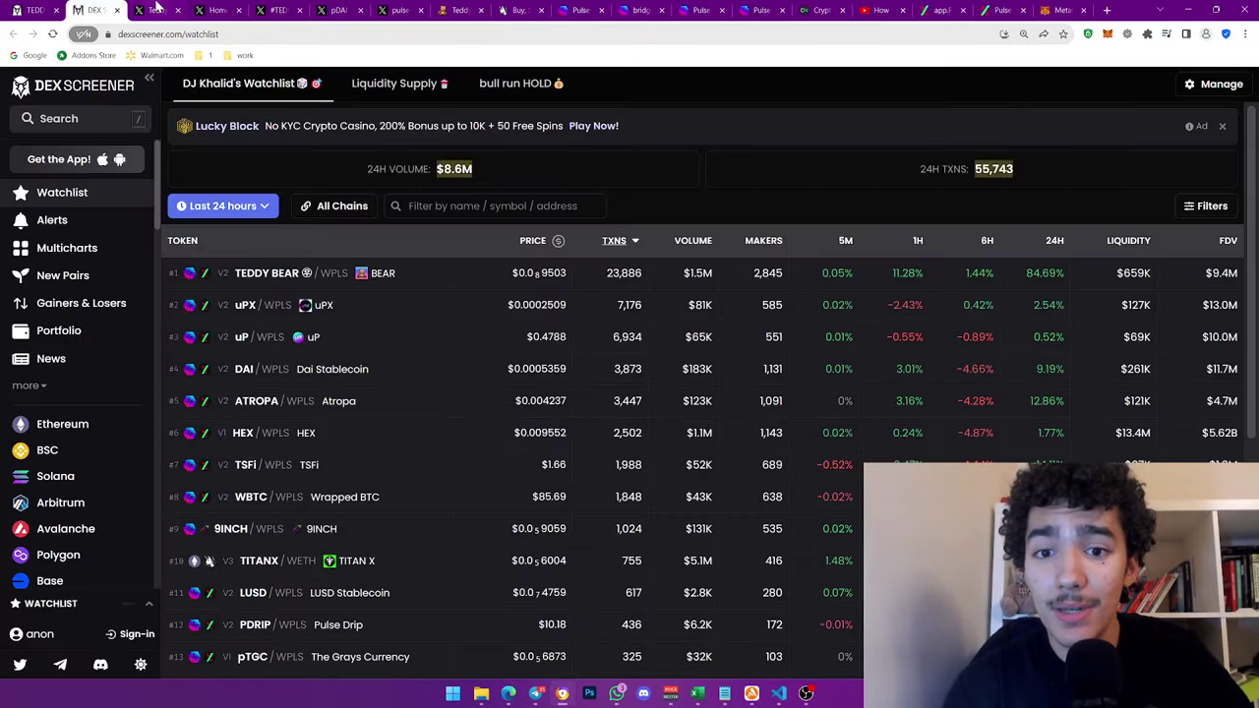
pyautogui.click(153, 10)
pyautogui.click(104, 10)
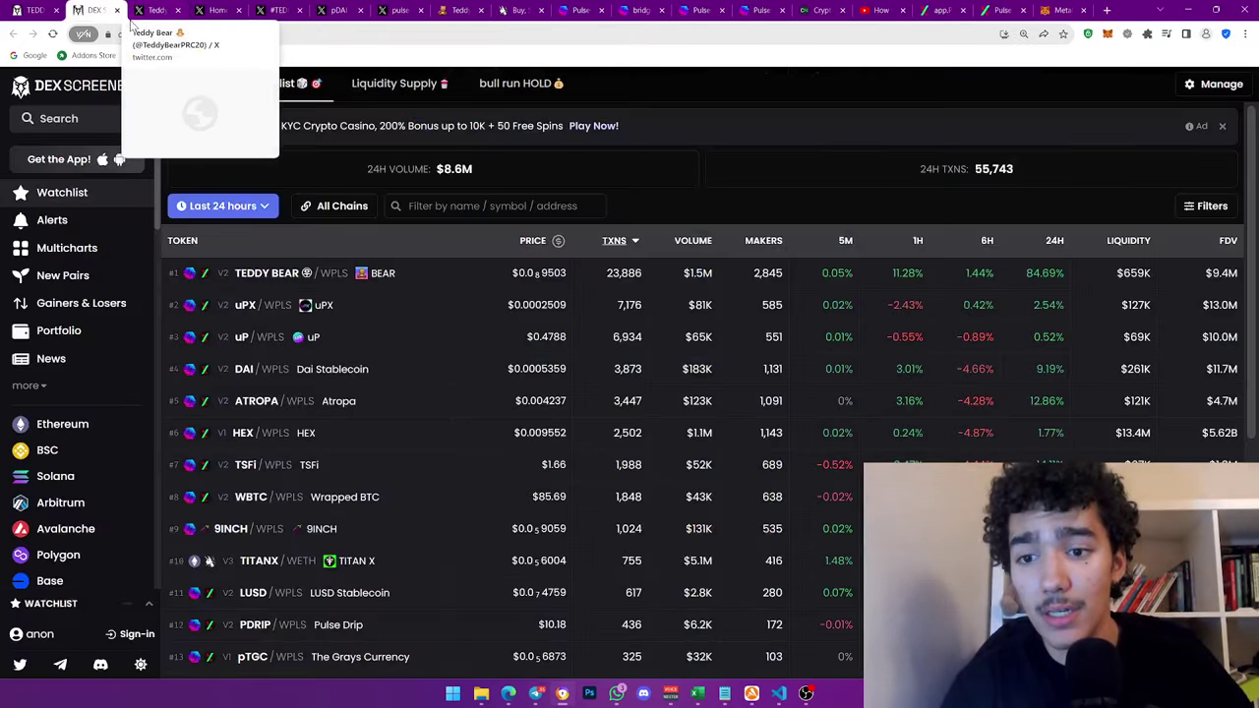
pyautogui.click(646, 417)
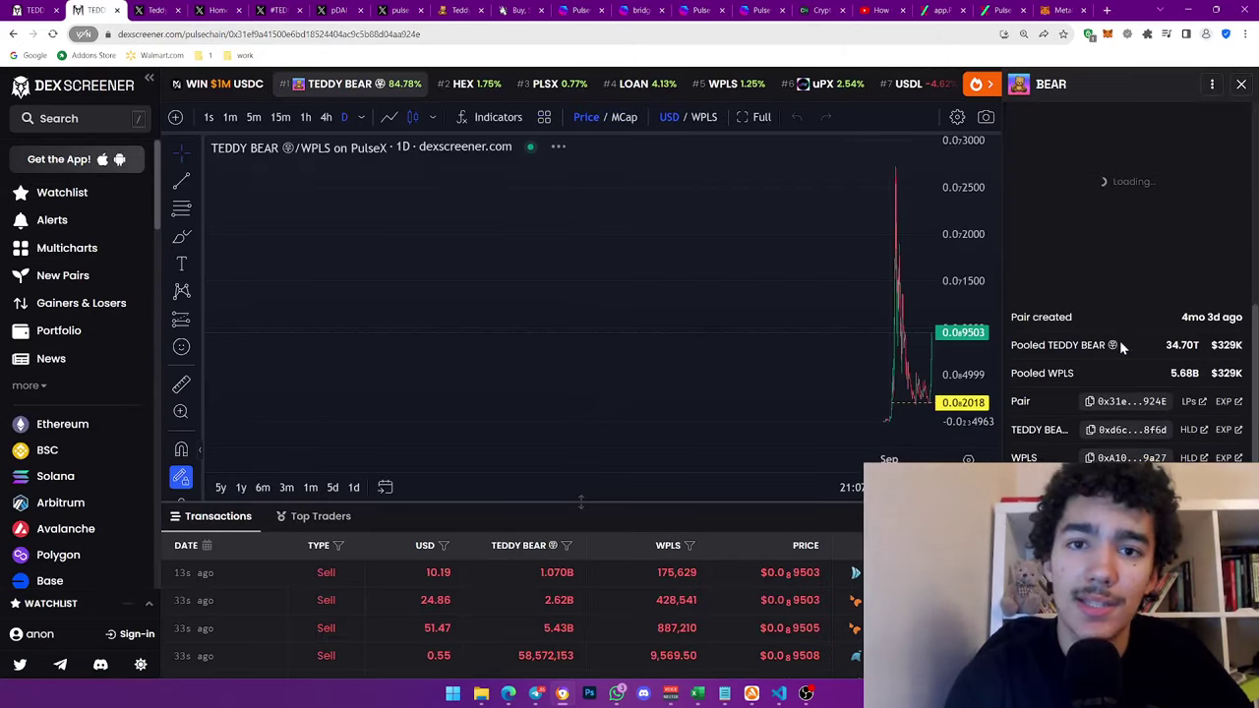
pyautogui.scroll(-5, 1183, 201)
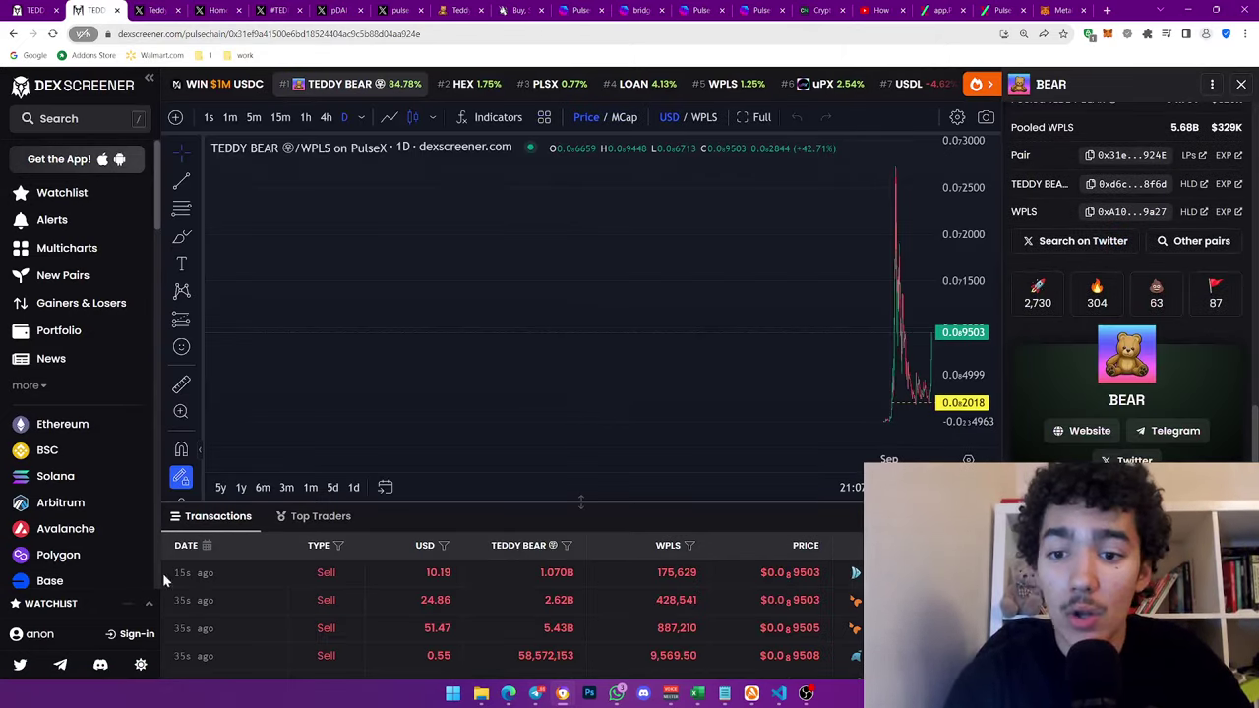
pyautogui.scroll(5, 1132, 295)
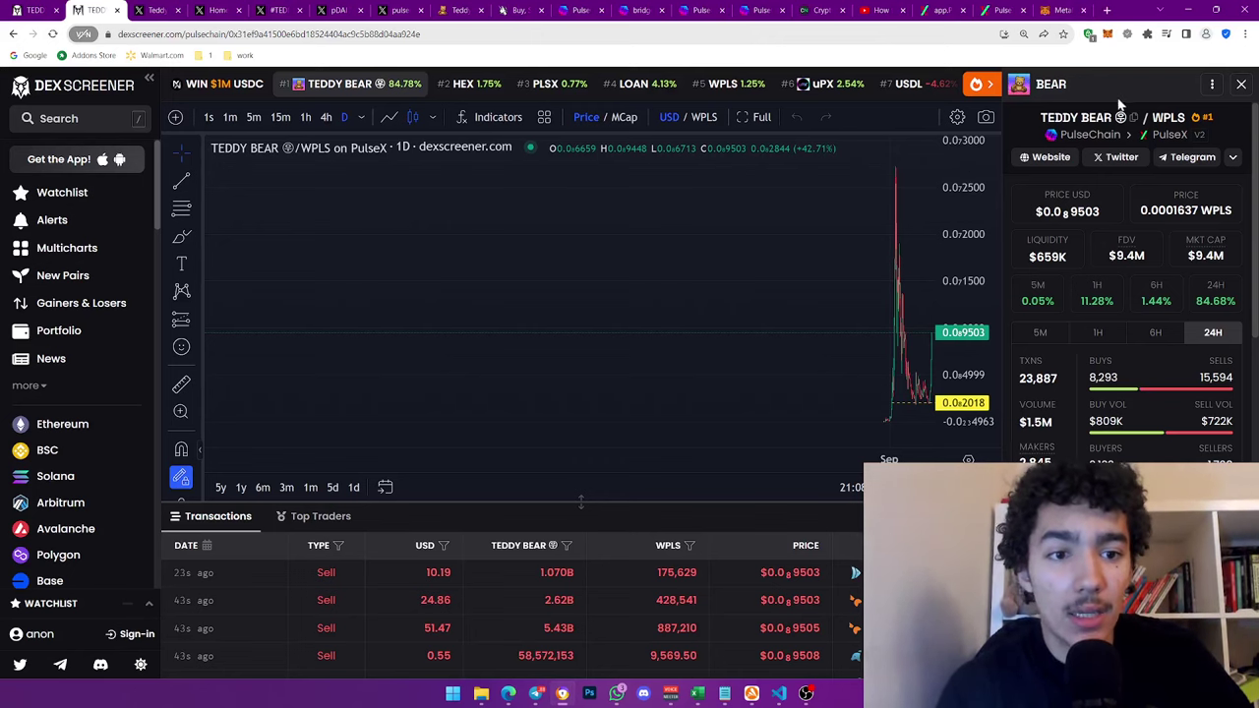
pyautogui.scroll(-3, 1167, 253)
pyautogui.scroll(3, 1169, 252)
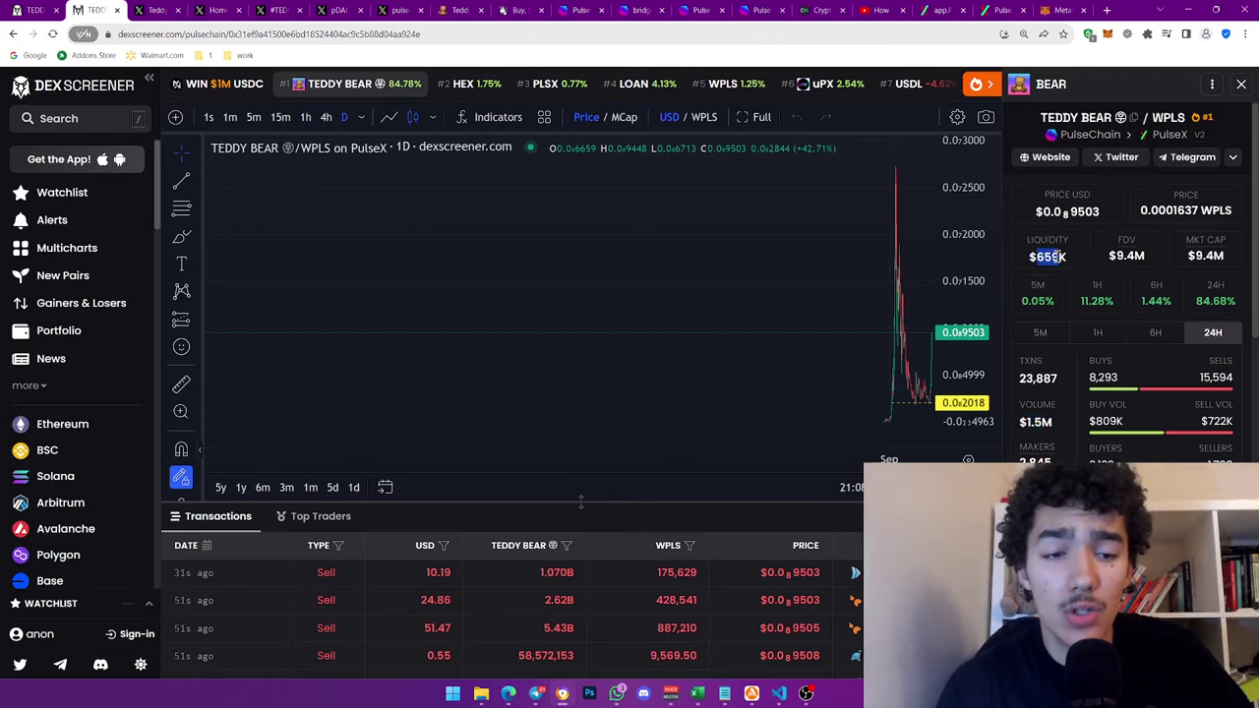
# Highlight the $659K liquidity figure and copy the TEDDY BEAR token contract address
pyautogui.click(1059, 256)
pyautogui.moveTo(1056, 255); pyautogui.dragTo(1040, 259)
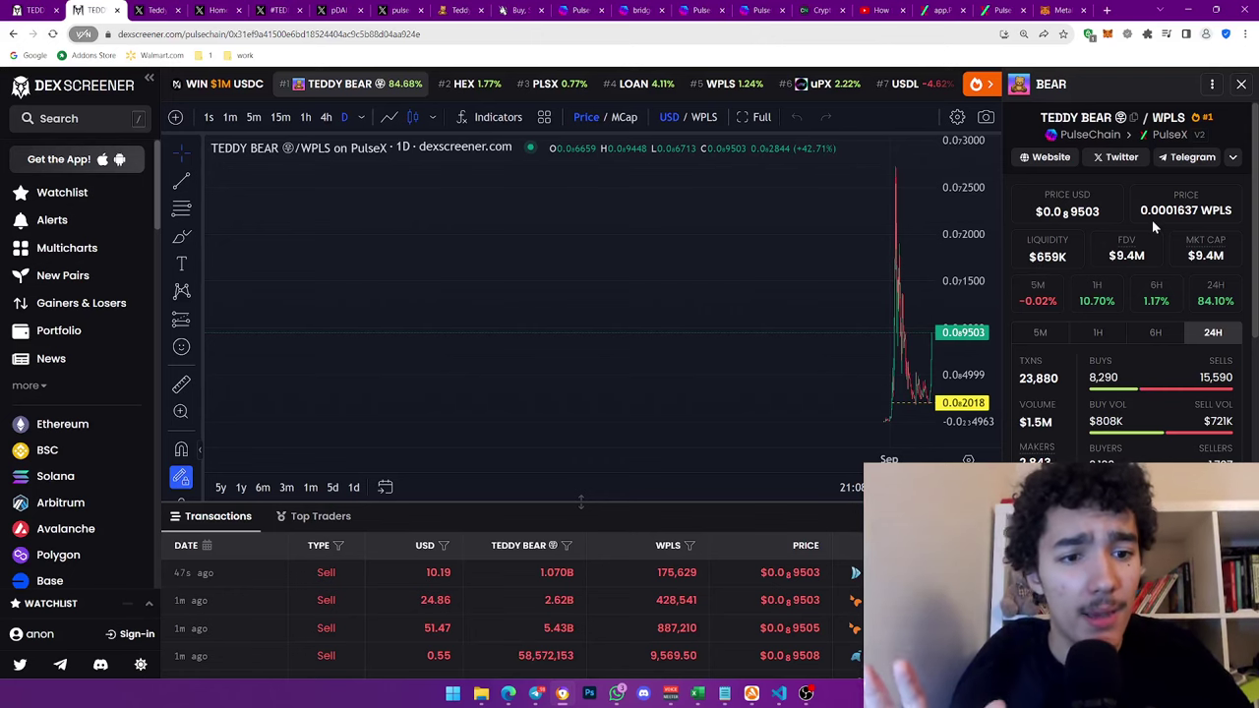
pyautogui.scroll(-5, 1180, 237)
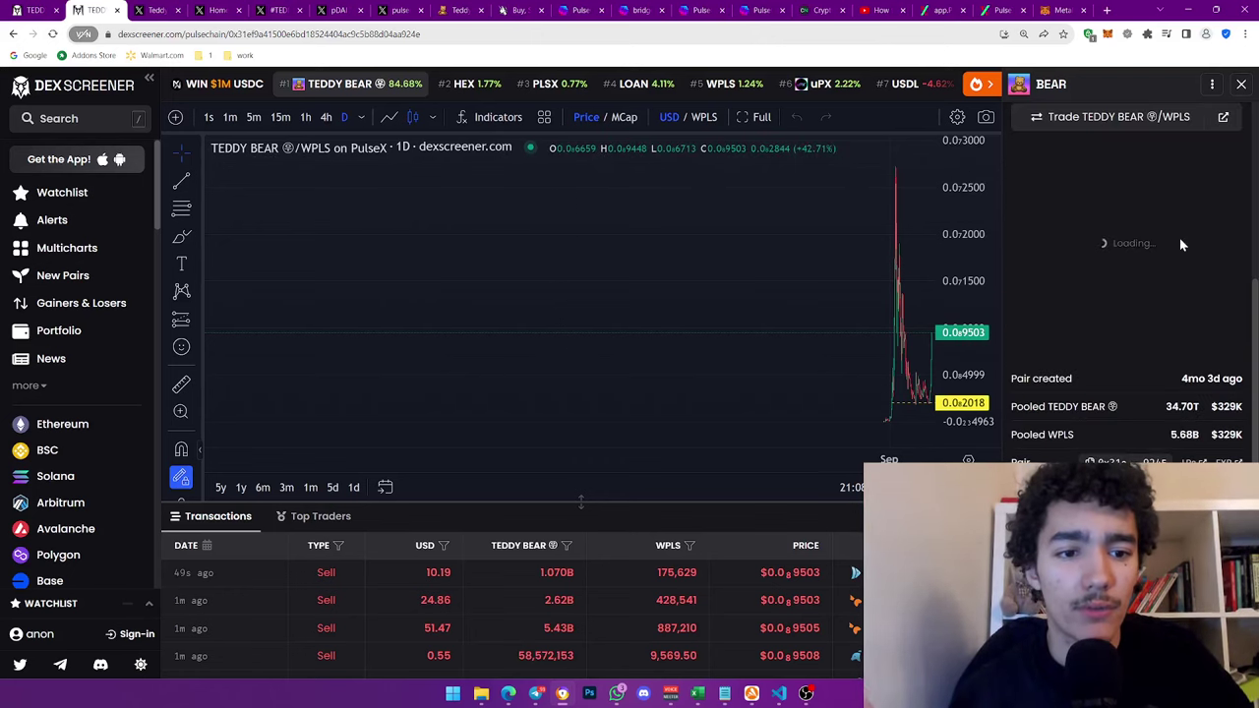
pyautogui.scroll(-3, 1181, 241)
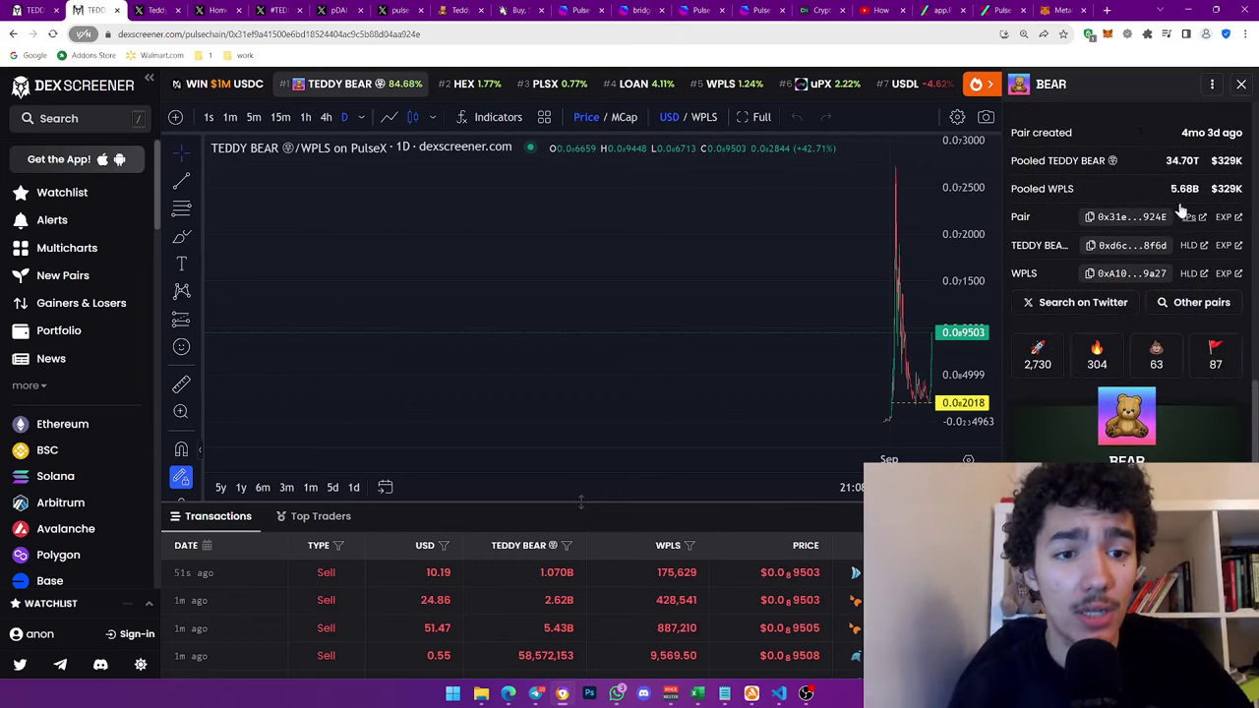
pyautogui.moveTo(1014, 245); pyautogui.dragTo(1051, 245)
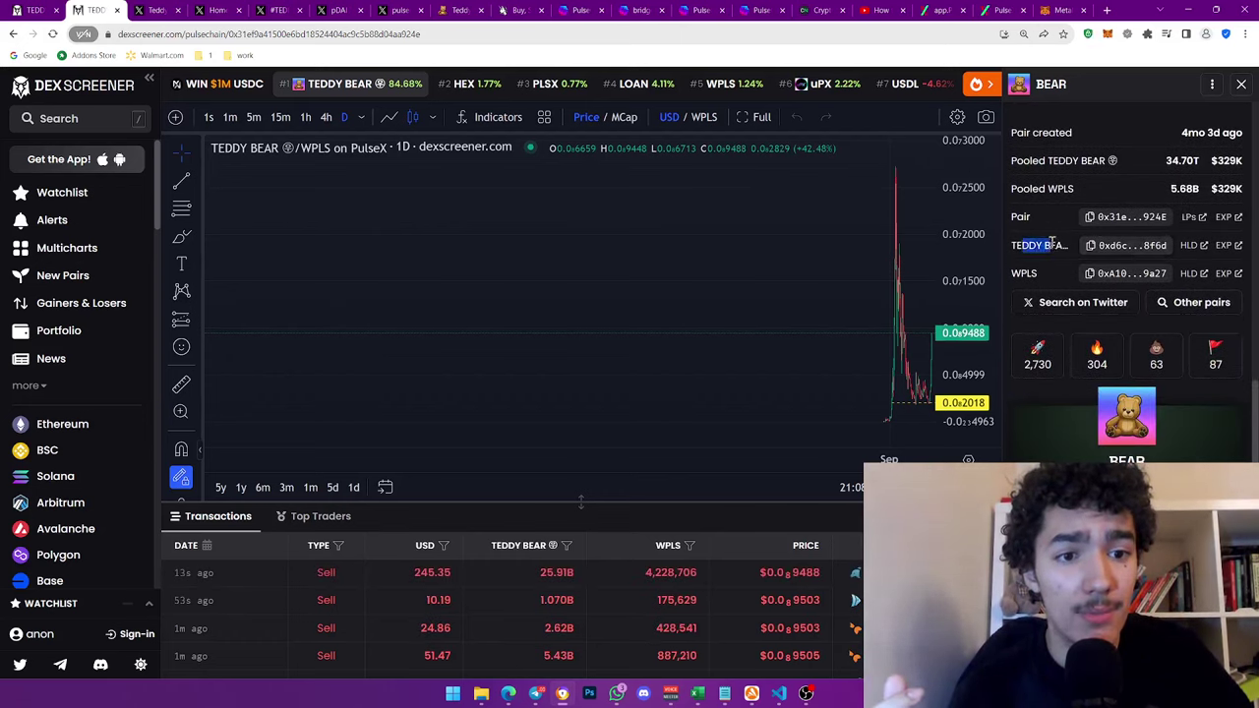
pyautogui.click(1124, 246)
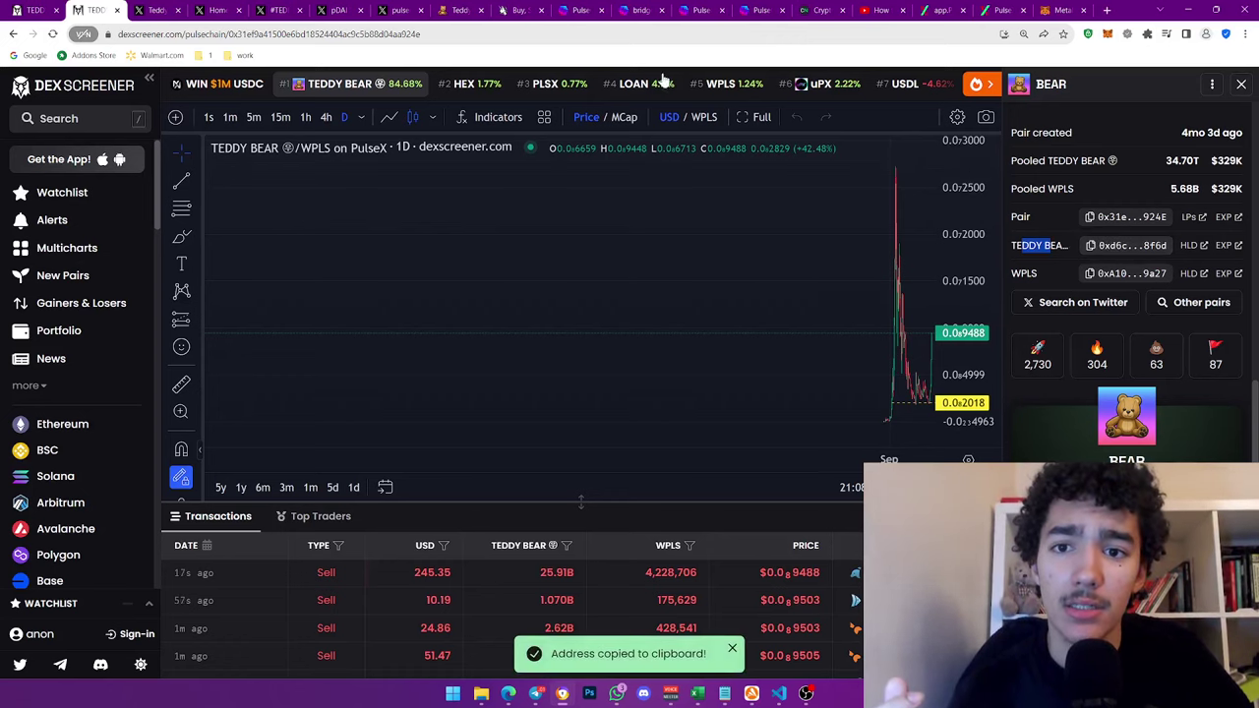
# On PulseX, pick TEDDY BEAR via its pasted address and swap the full 230,273.9 PLS balance
pyautogui.click(989, 9)
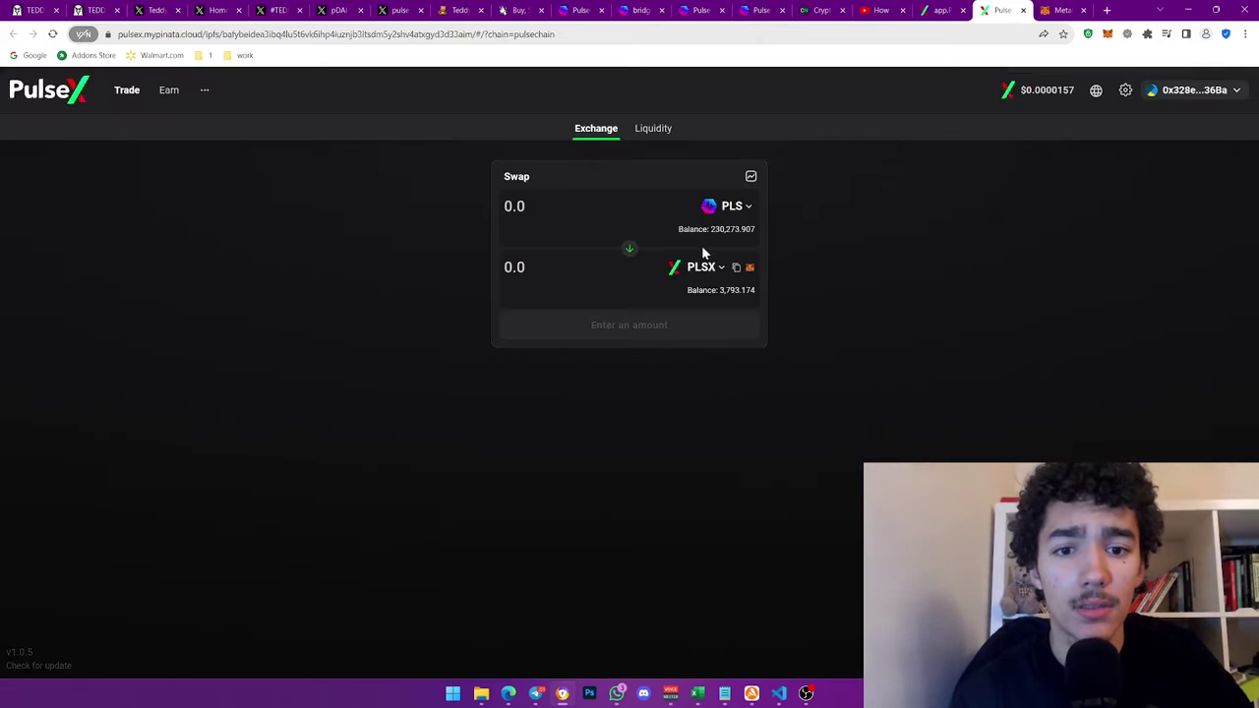
pyautogui.click(702, 267)
pyautogui.click(815, 217)
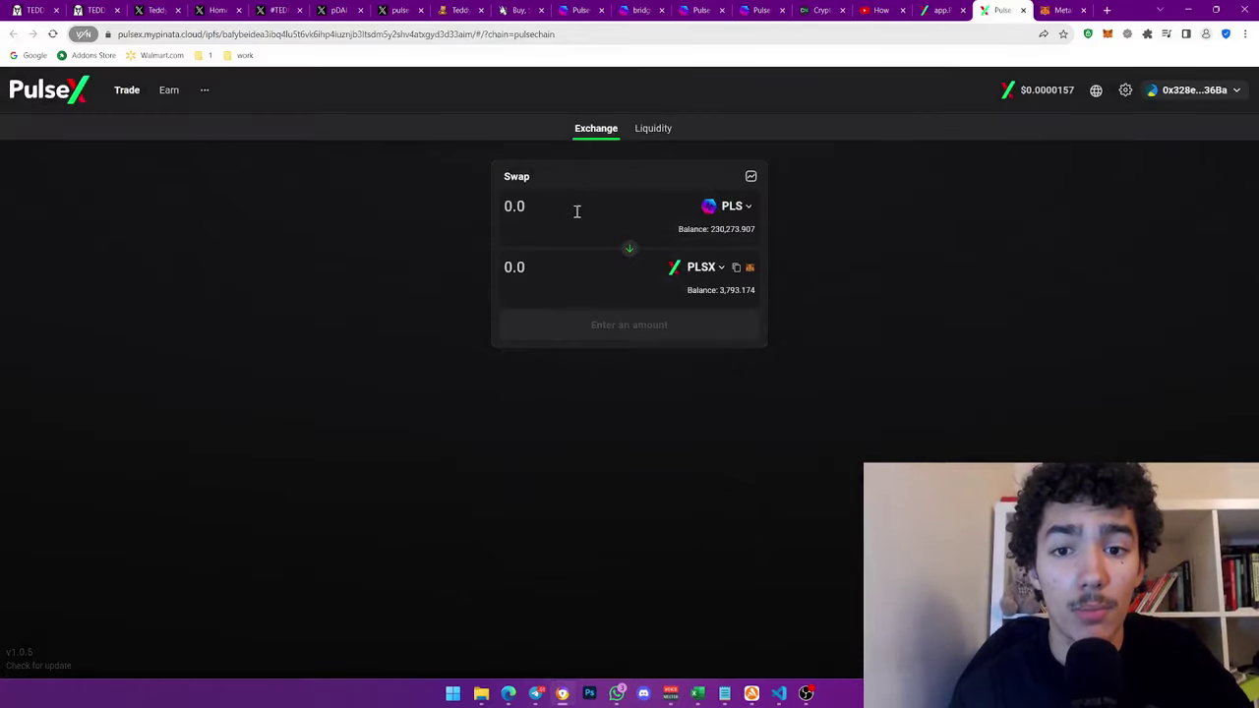
pyautogui.click(550, 202)
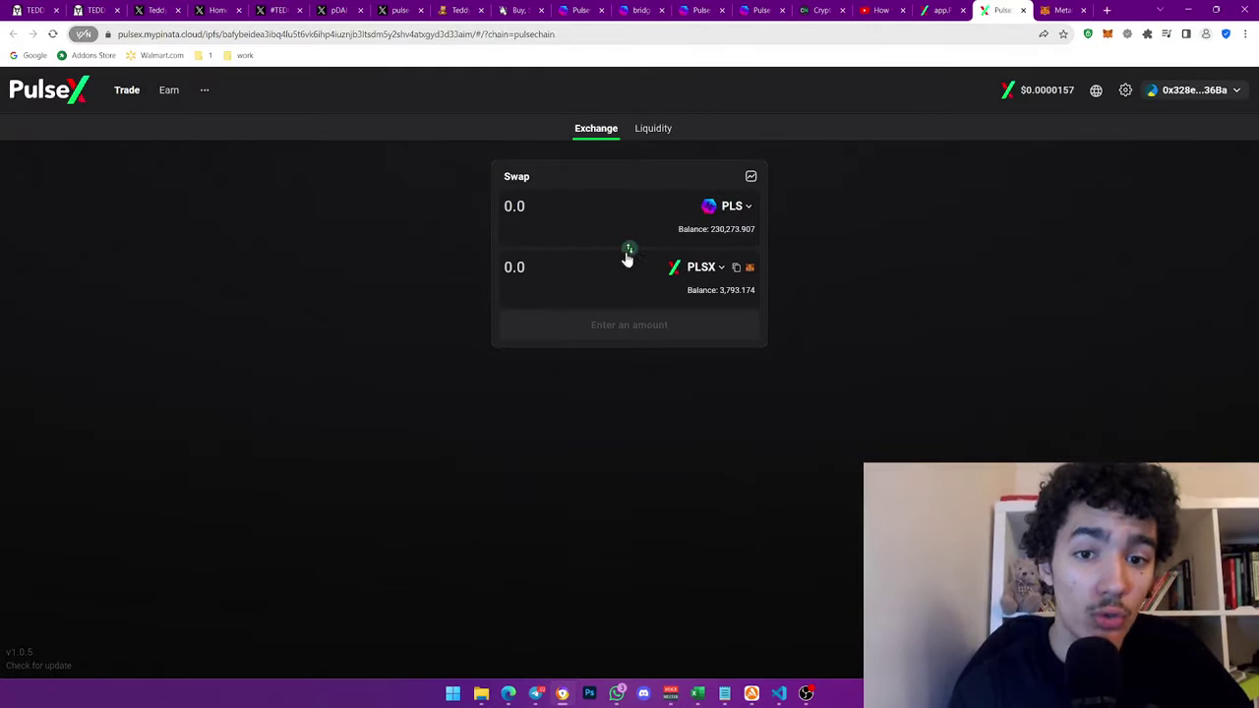
pyautogui.click(698, 270)
pyautogui.hotkey('ctrl', 'v')
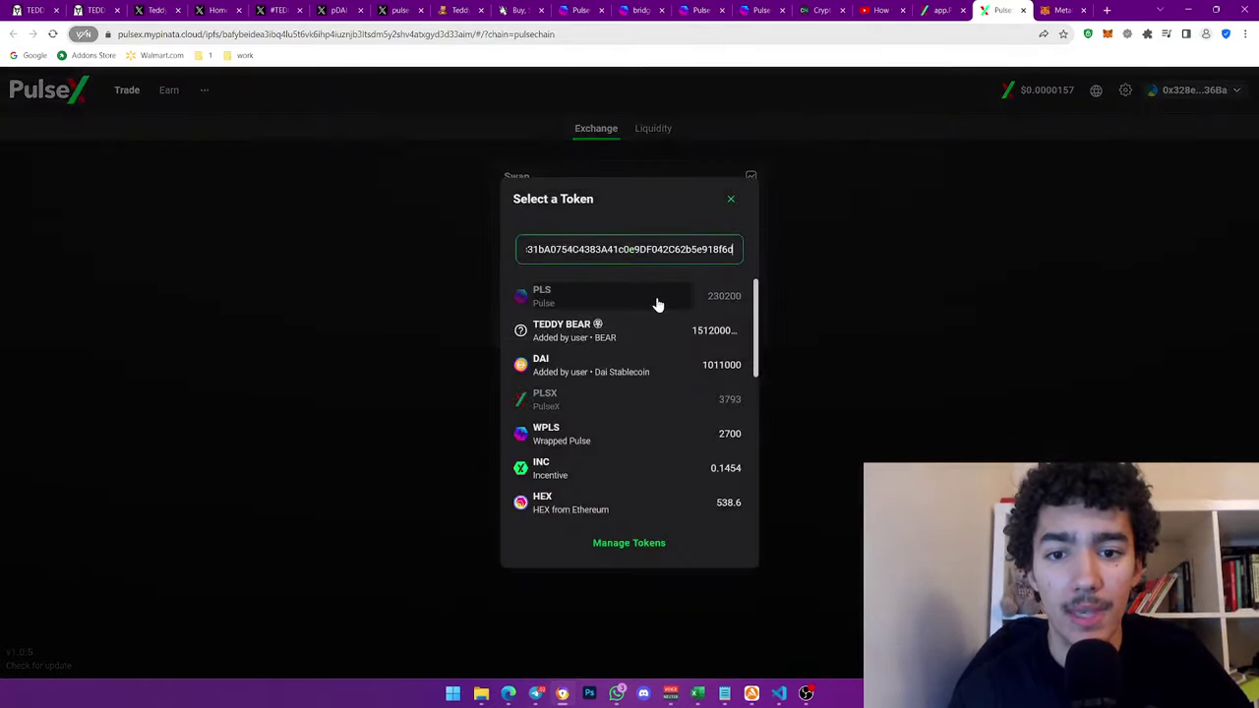
pyautogui.click(648, 303)
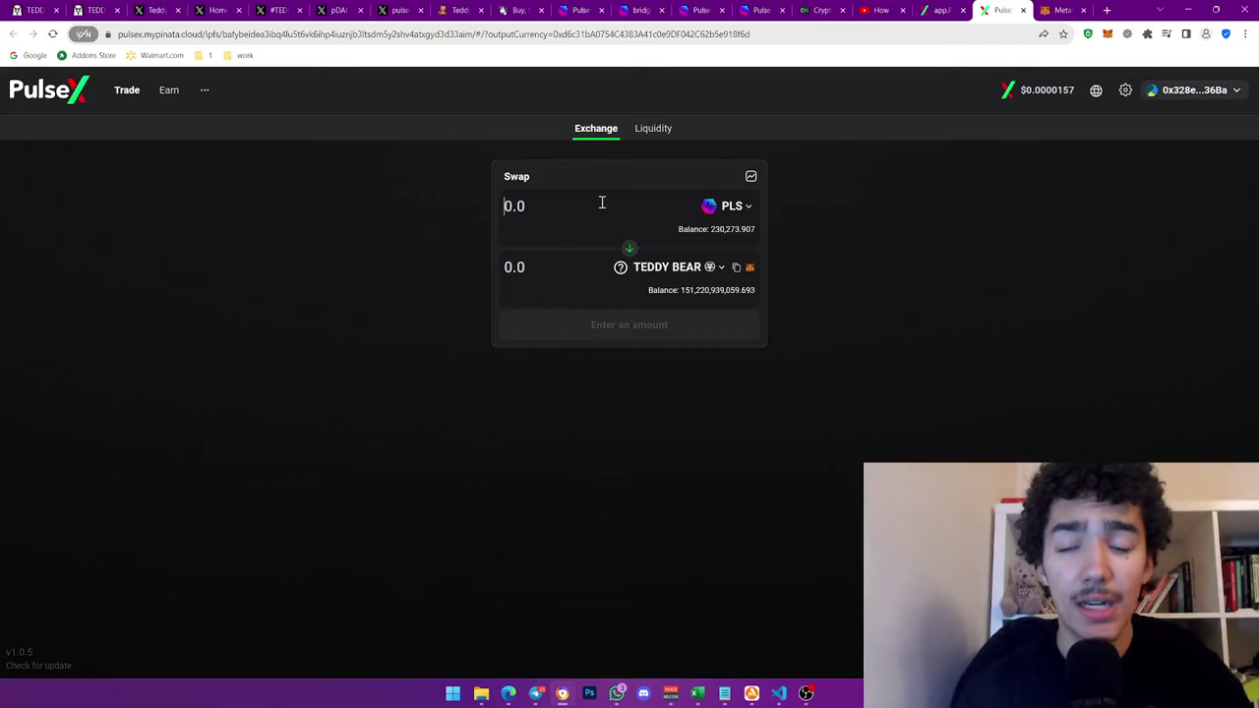
pyautogui.click(719, 229)
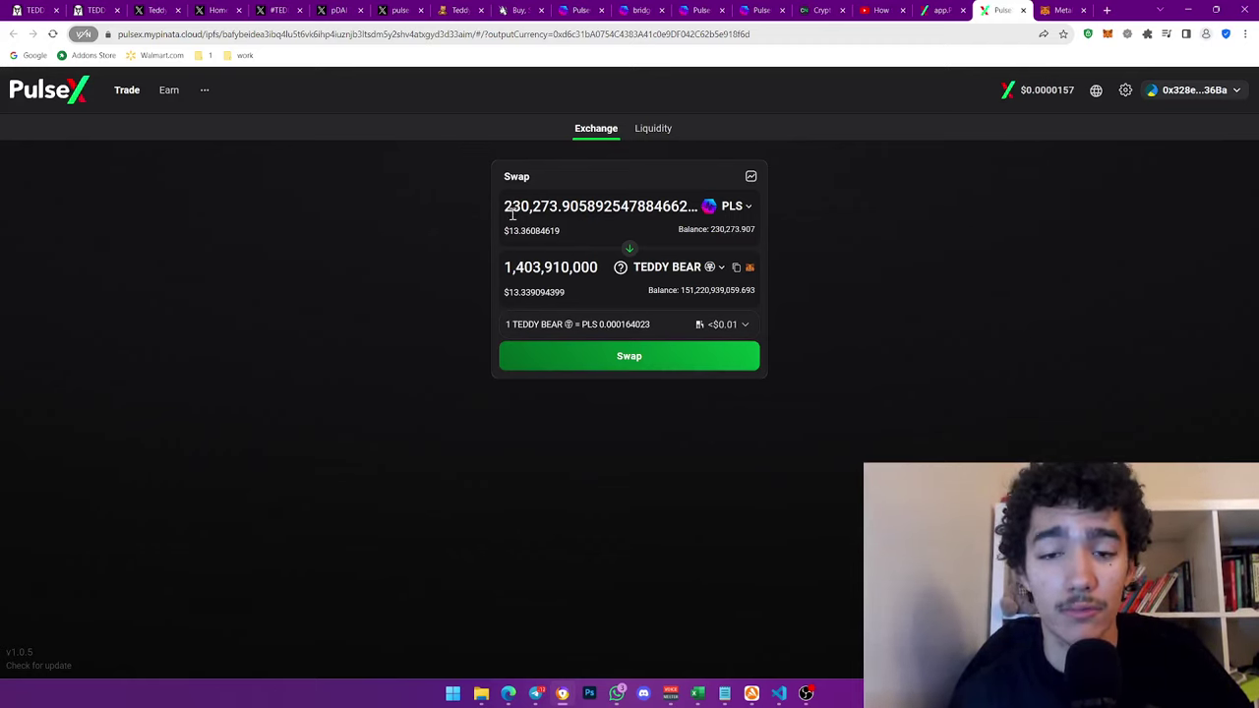
pyautogui.moveTo(507, 230); pyautogui.dragTo(557, 230)
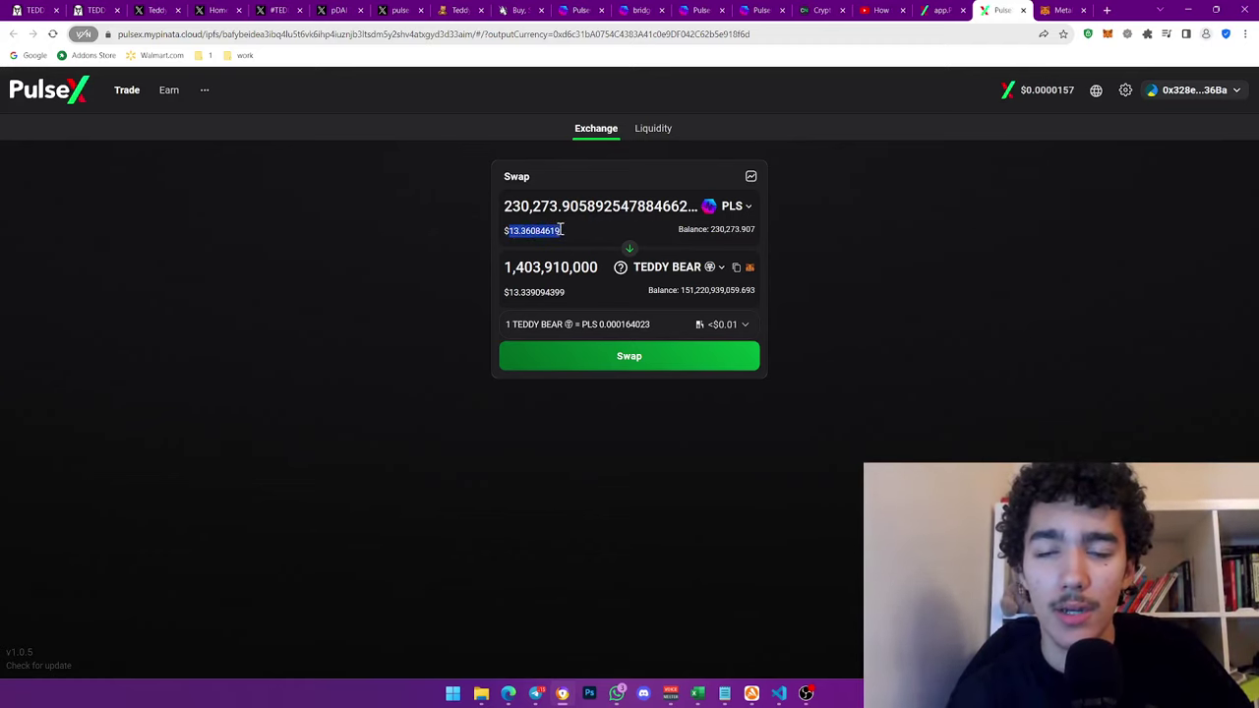
pyautogui.click(560, 230)
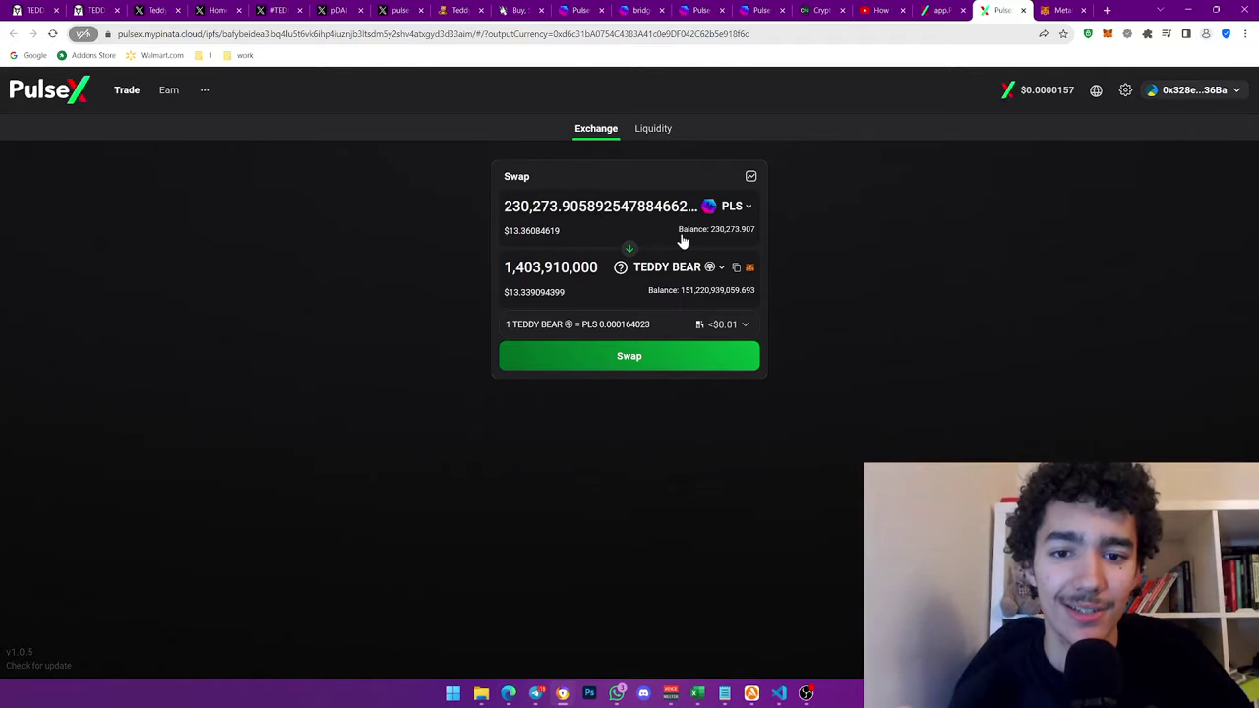
pyautogui.click(731, 362)
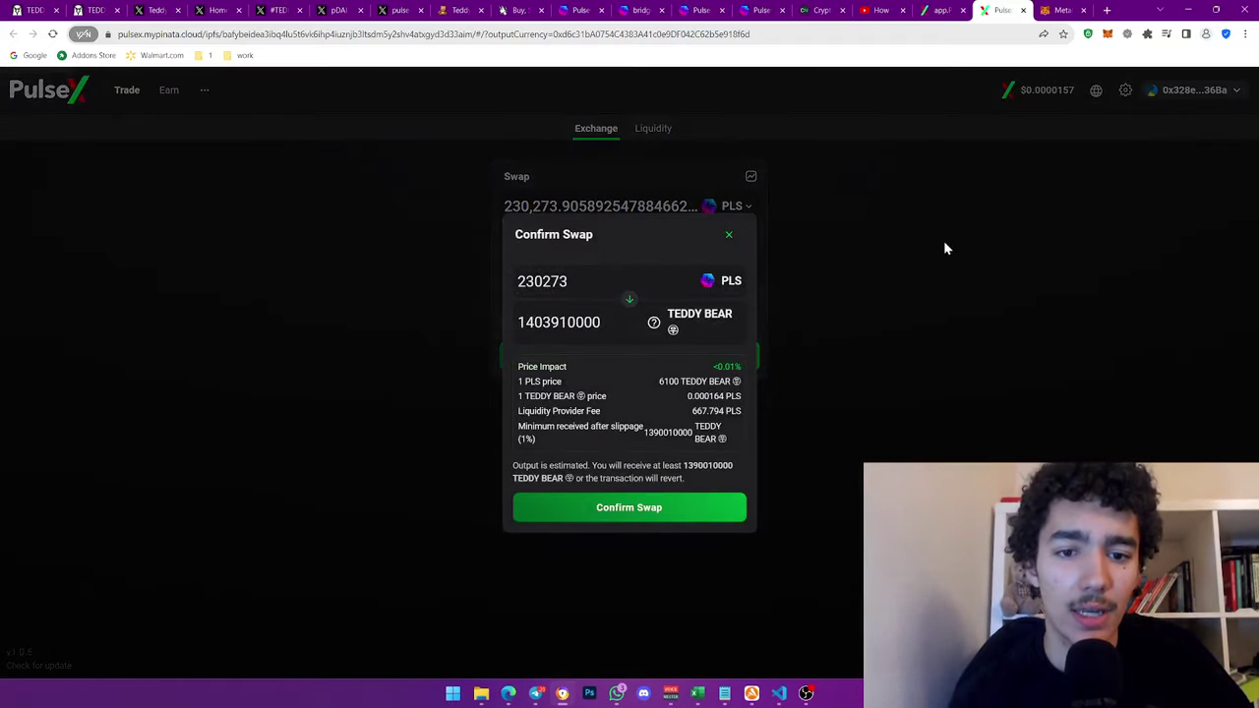
pyautogui.click(729, 232)
pyautogui.click(731, 366)
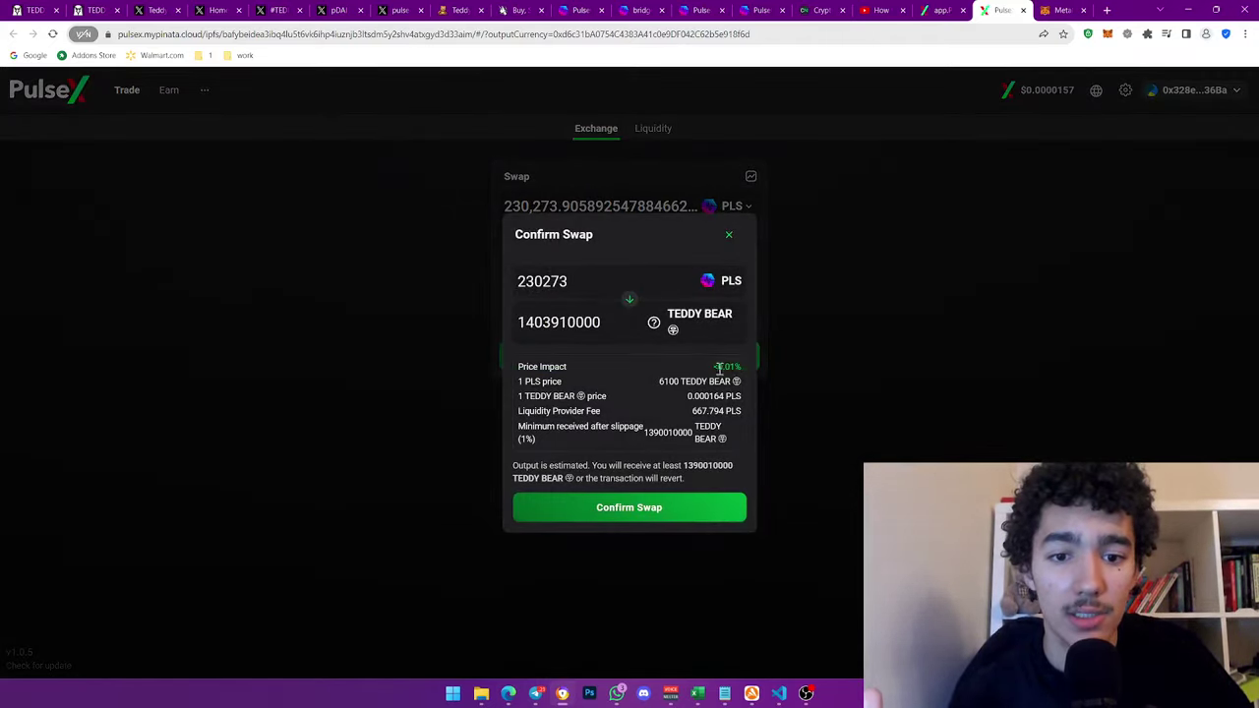
pyautogui.click(683, 512)
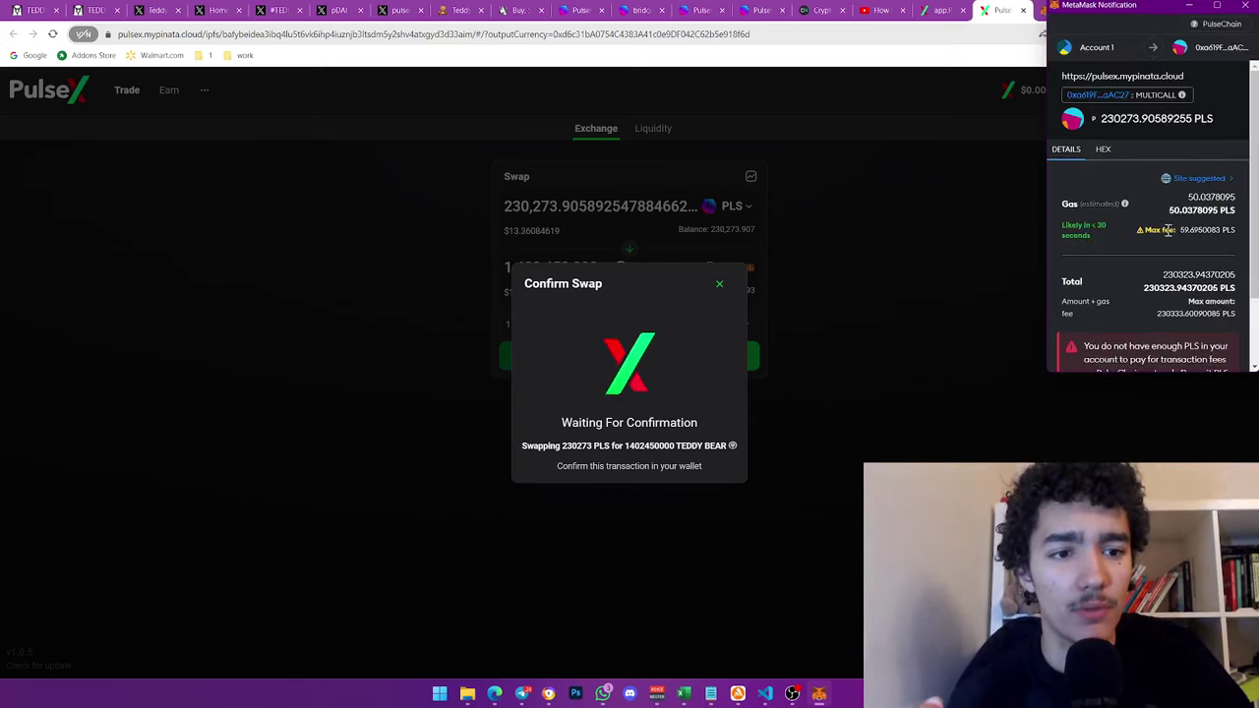
pyautogui.scroll(-2, 1099, 322)
pyautogui.moveTo(1084, 284); pyautogui.dragTo(1176, 284)
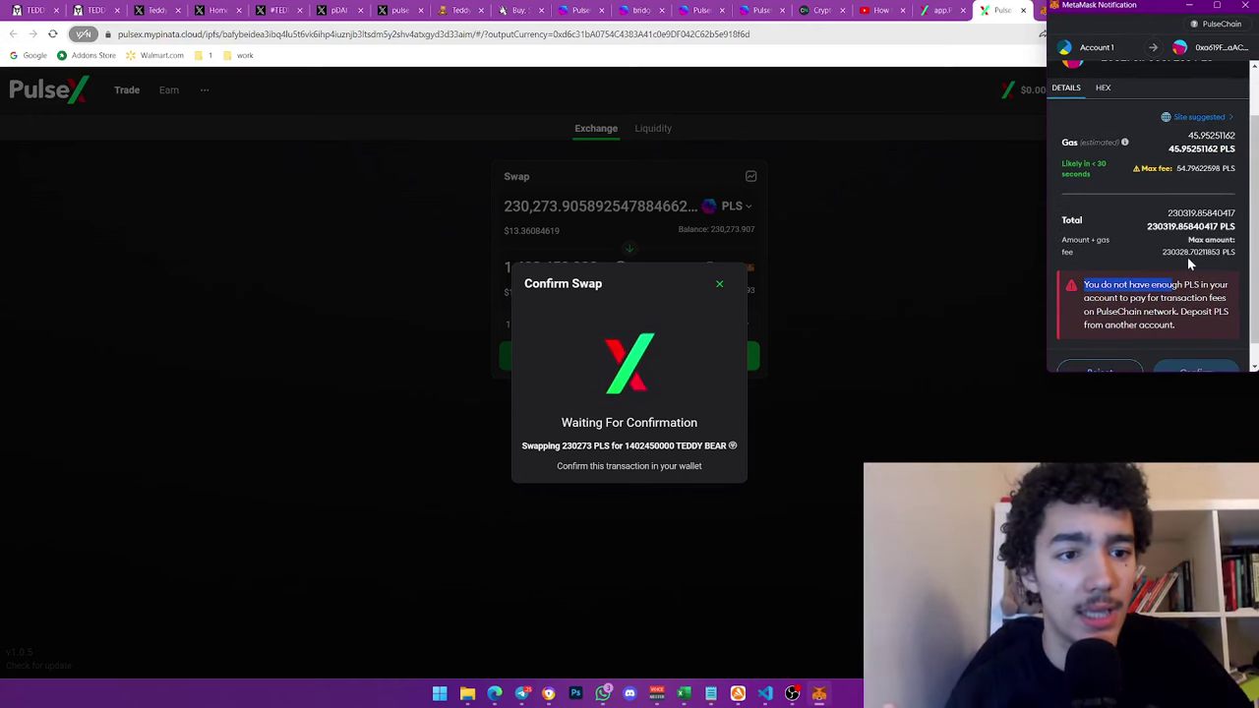
pyautogui.scroll(2, 1194, 233)
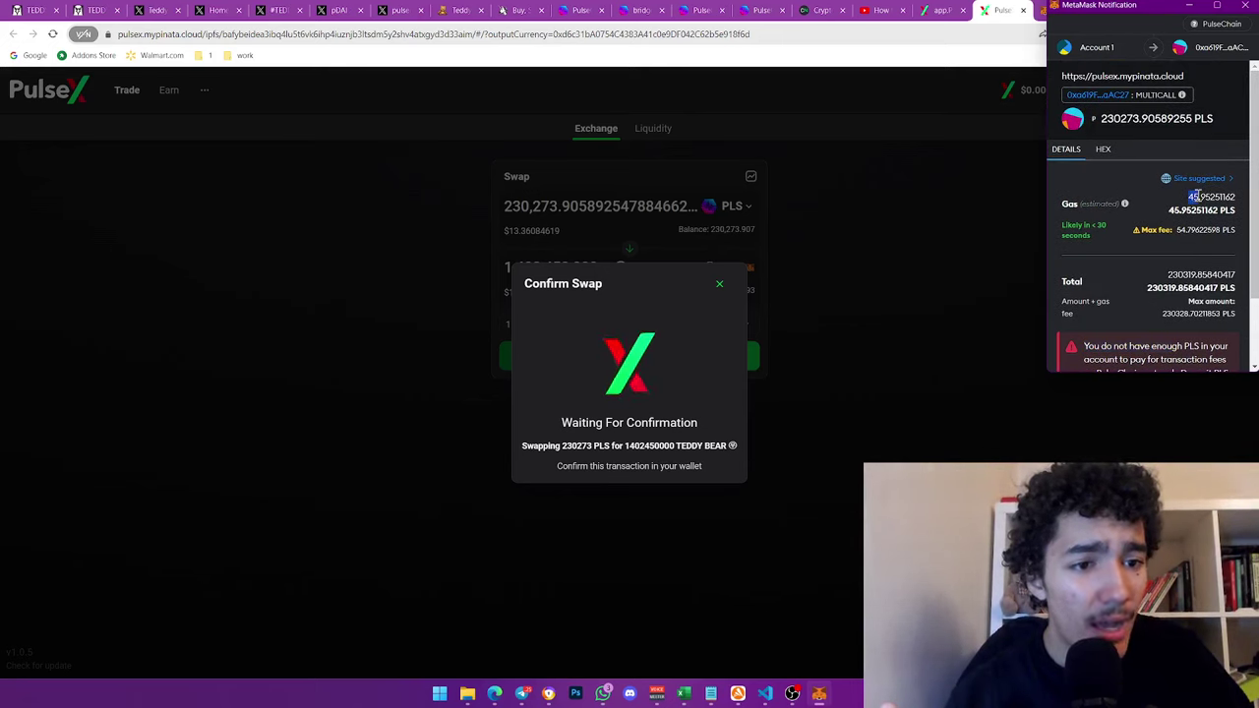
pyautogui.click(716, 286)
# Dismiss the swap confirmation and review the TEDDY BEAR/WPLS chart and its latest transactions
pyautogui.click(717, 285)
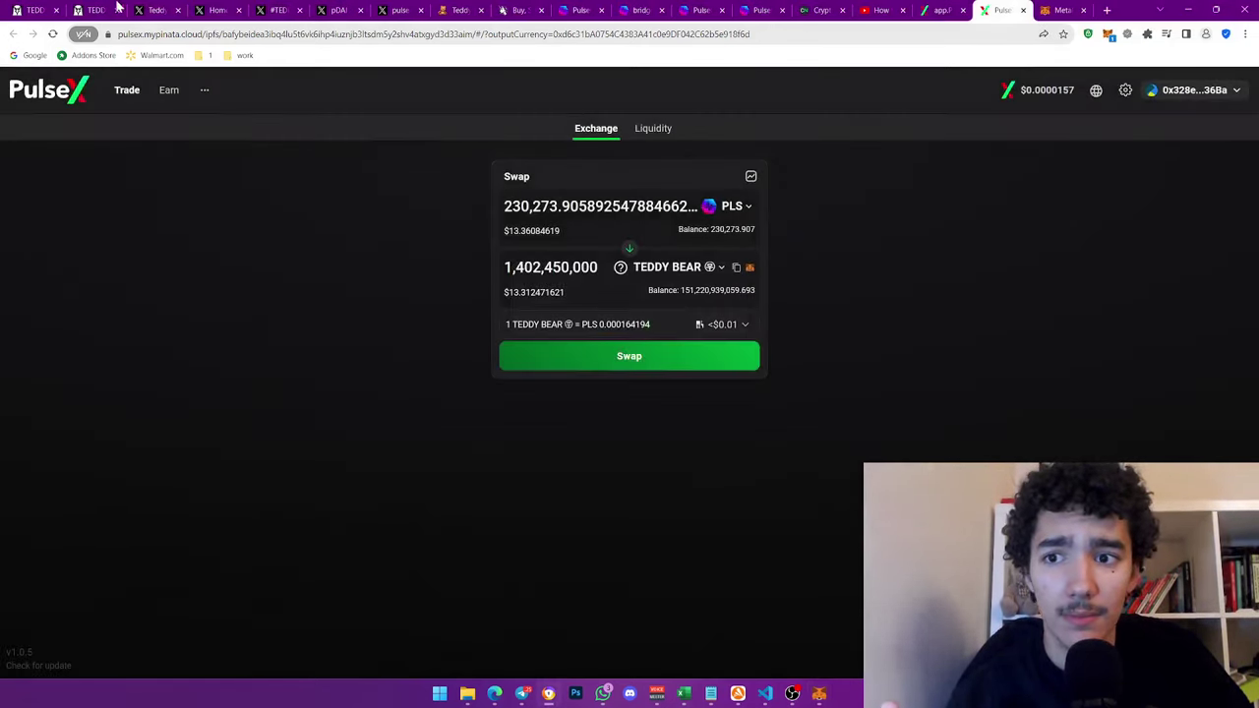
pyautogui.click(40, 10)
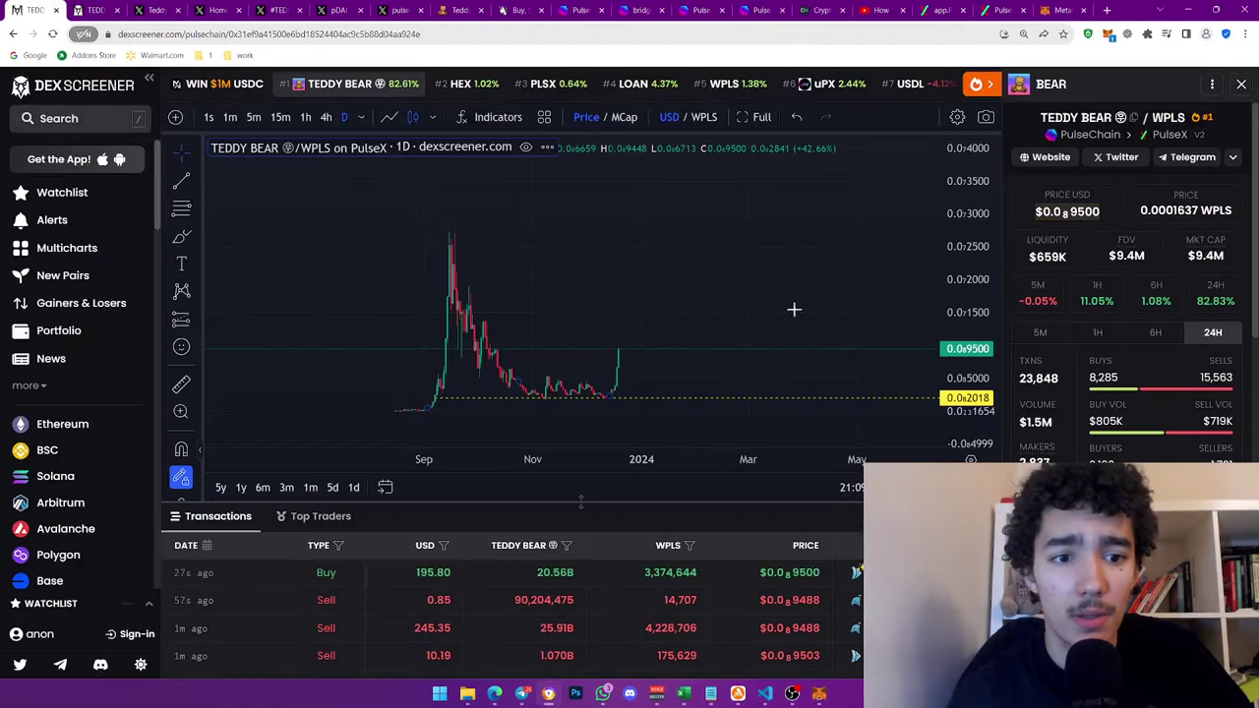
pyautogui.scroll(-5, 1131, 393)
pyautogui.scroll(-4, 1212, 429)
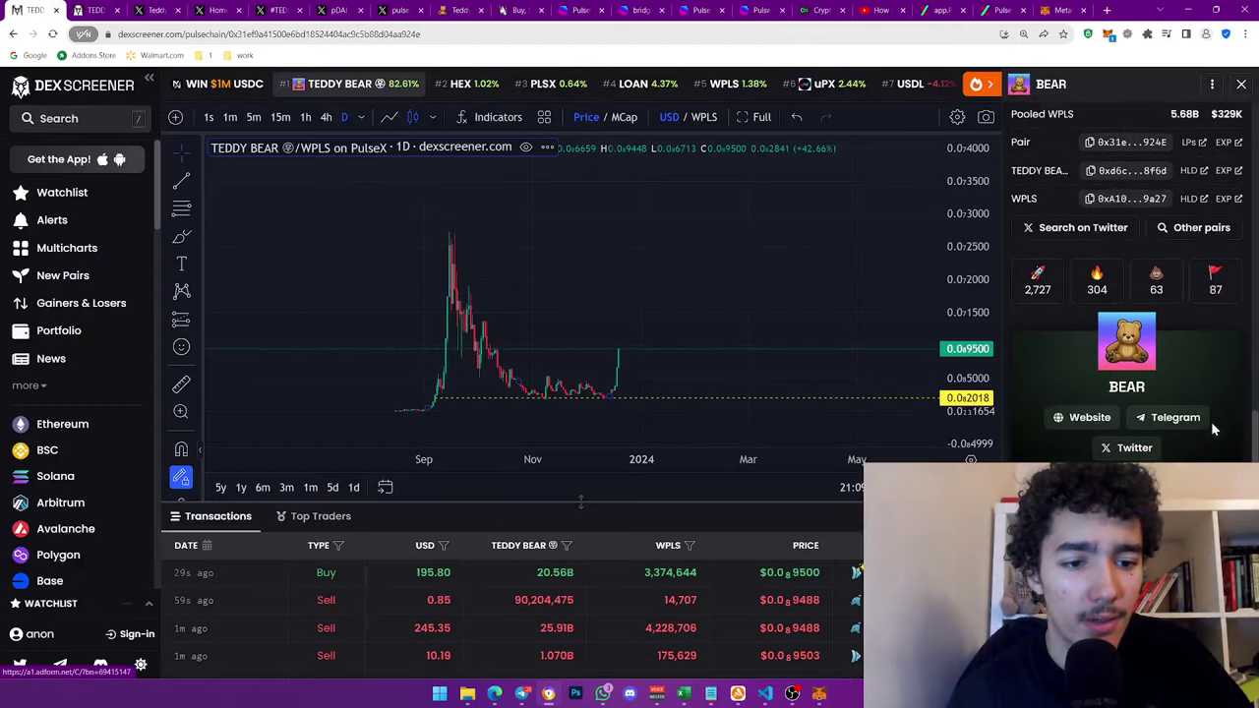
pyautogui.scroll(8, 1212, 428)
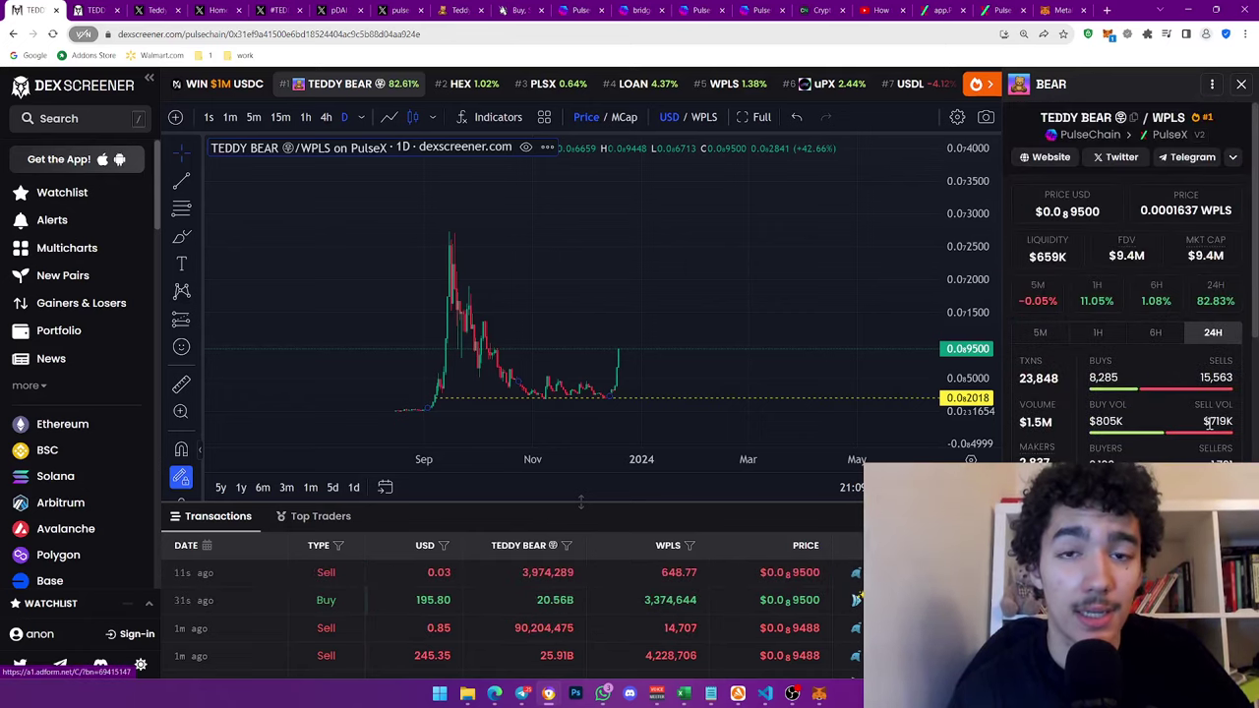
pyautogui.scroll(-4, 1172, 434)
pyautogui.scroll(-5, 1172, 430)
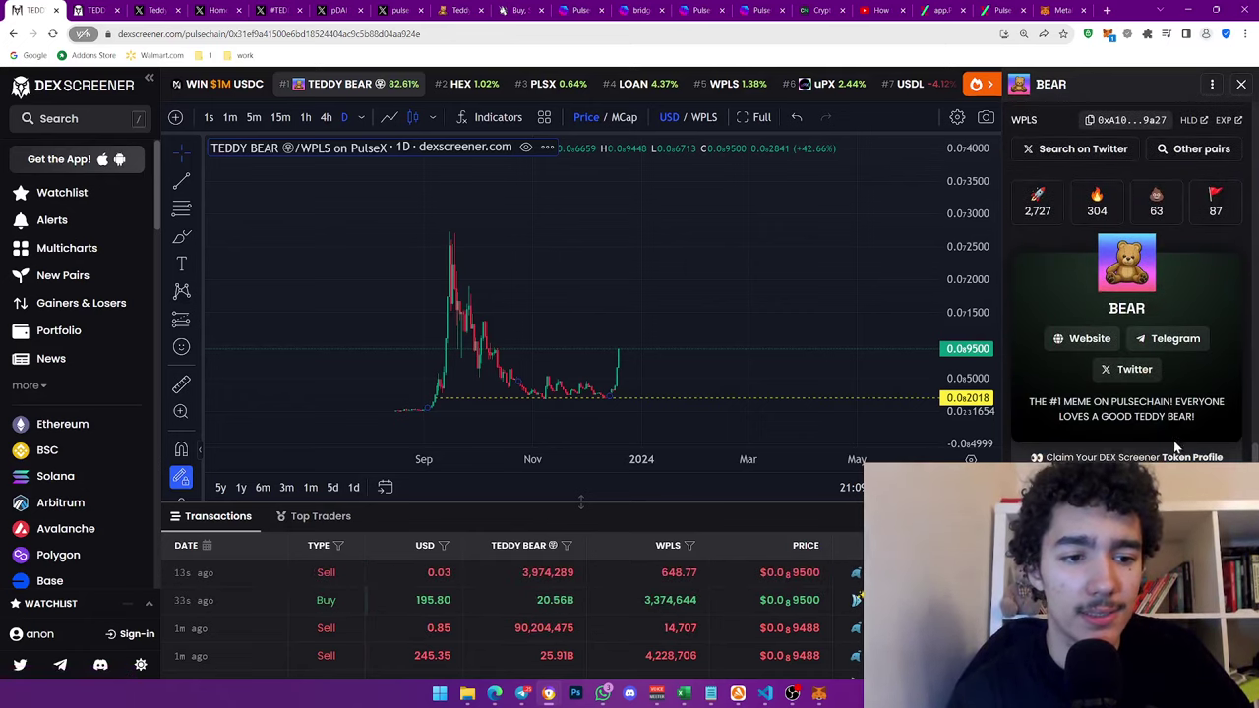
pyautogui.scroll(4, 1172, 430)
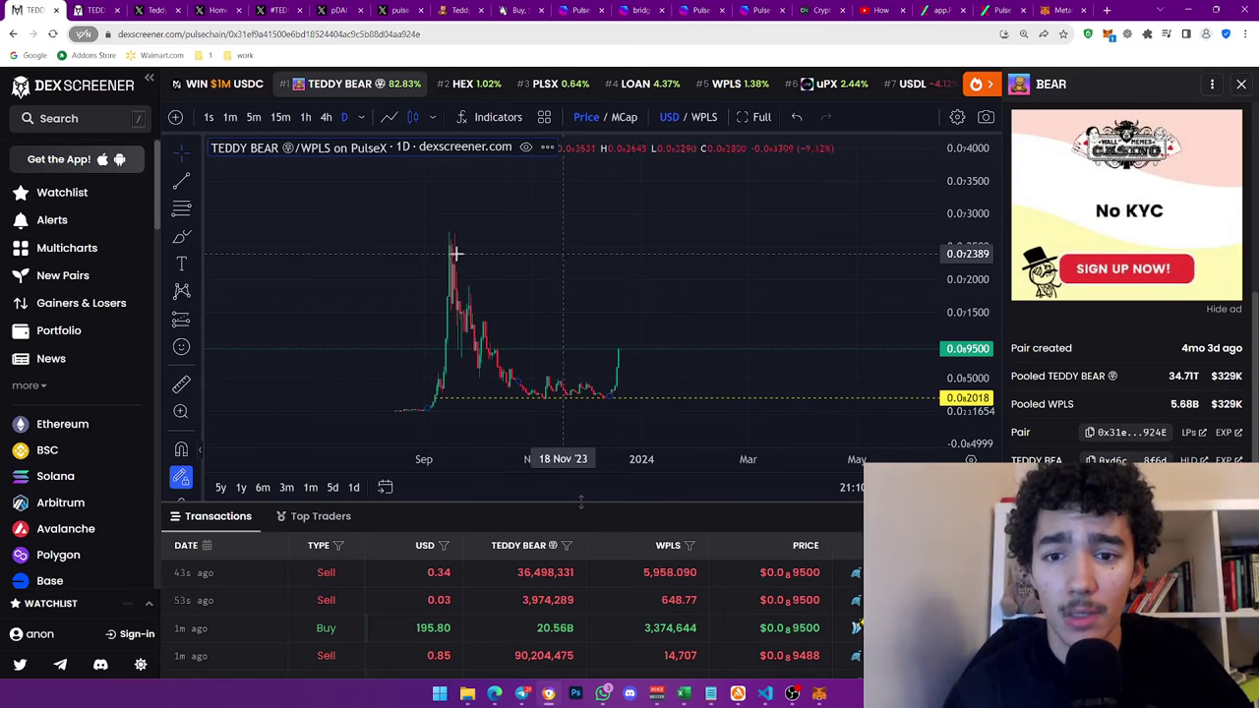
pyautogui.moveTo(478, 259); pyautogui.dragTo(436, 262)
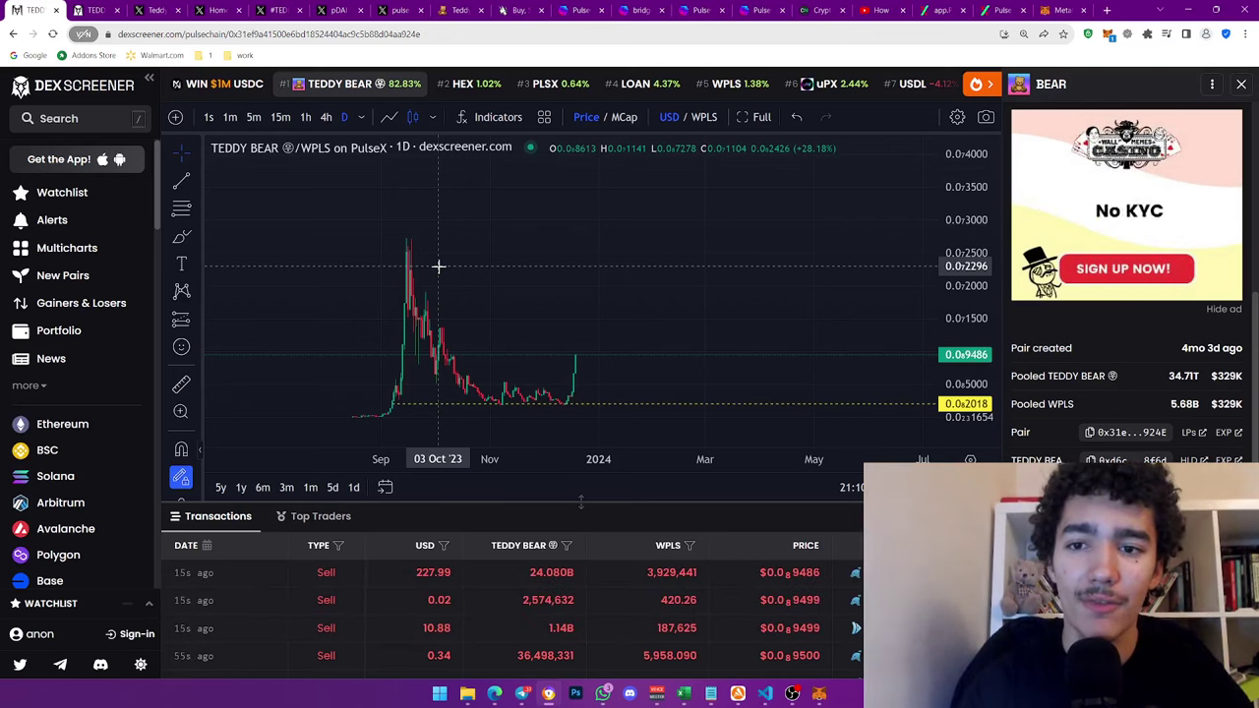
pyautogui.click(279, 9)
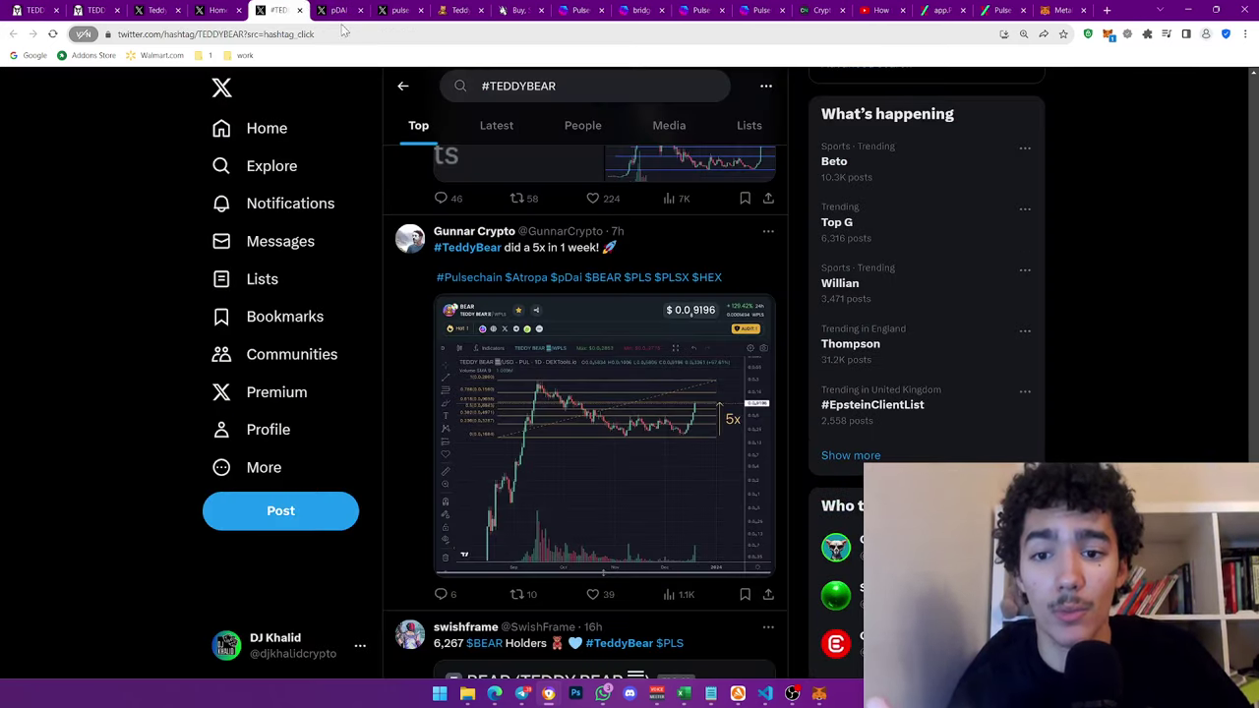
pyautogui.click(346, 10)
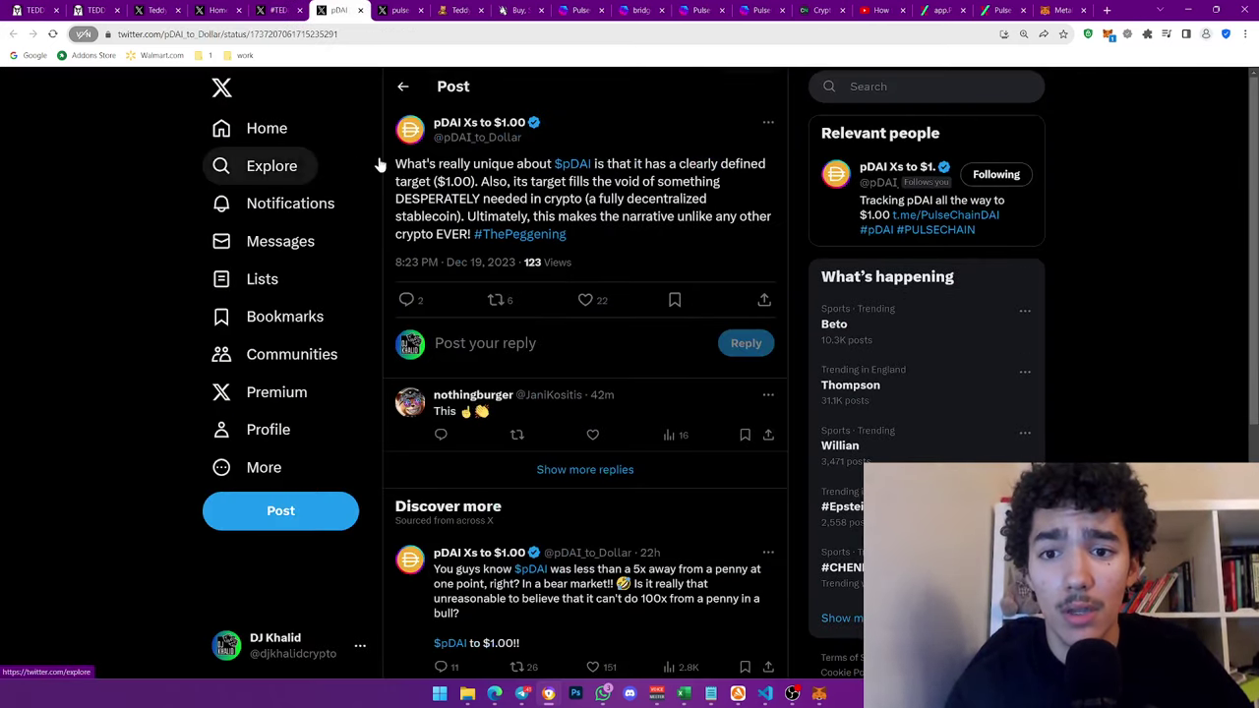
pyautogui.moveTo(394, 165); pyautogui.dragTo(587, 232)
pyautogui.click(588, 232)
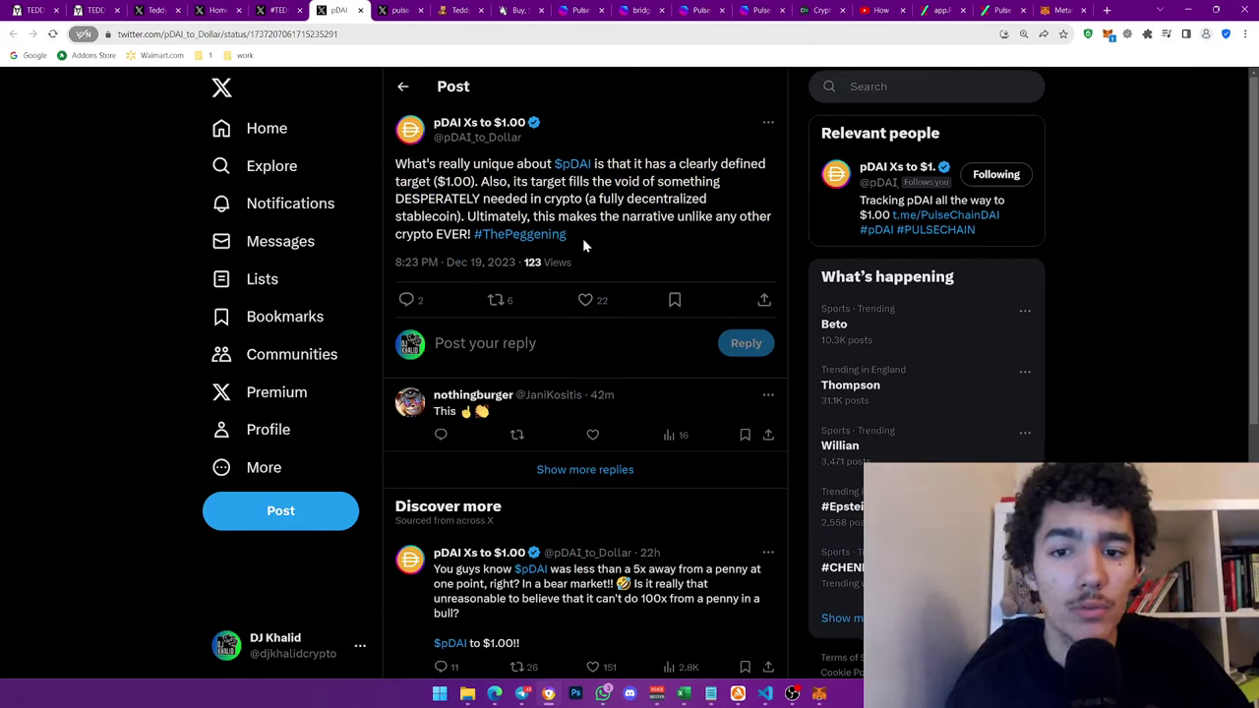
# Pan the TEDDY BEAR price history, then bring up the watchlist
pyautogui.click(32, 10)
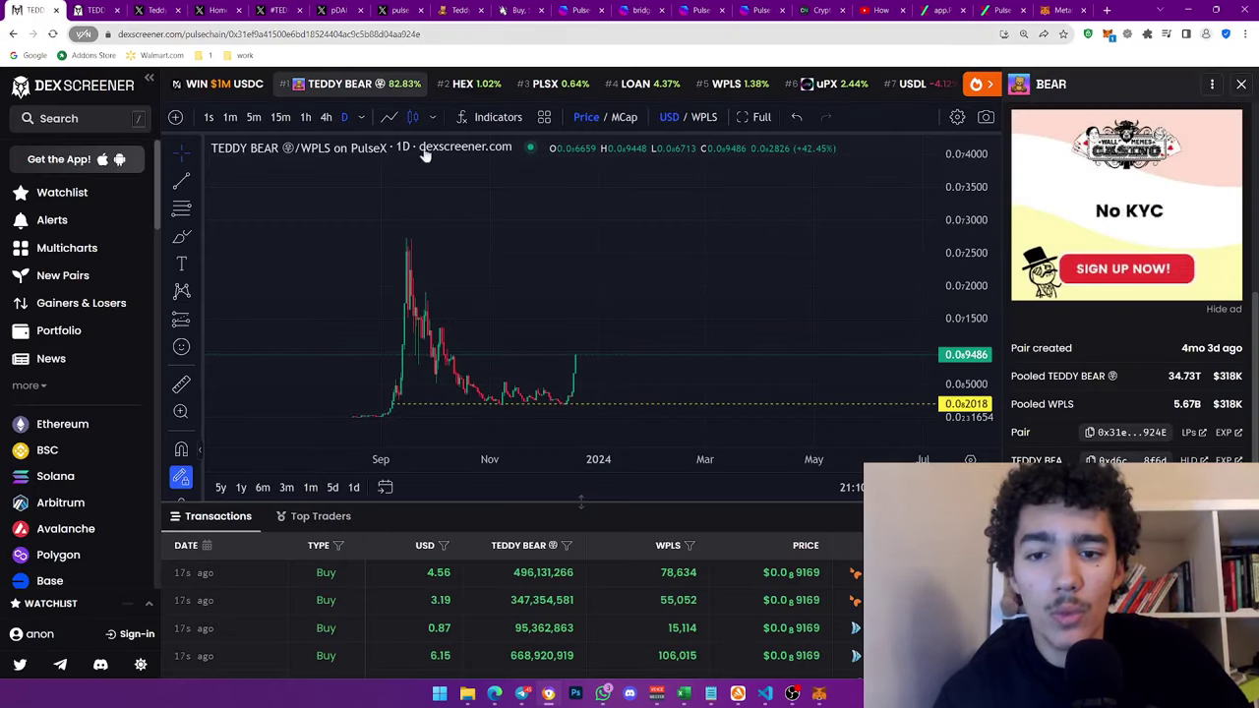
pyautogui.moveTo(586, 224); pyautogui.dragTo(643, 227)
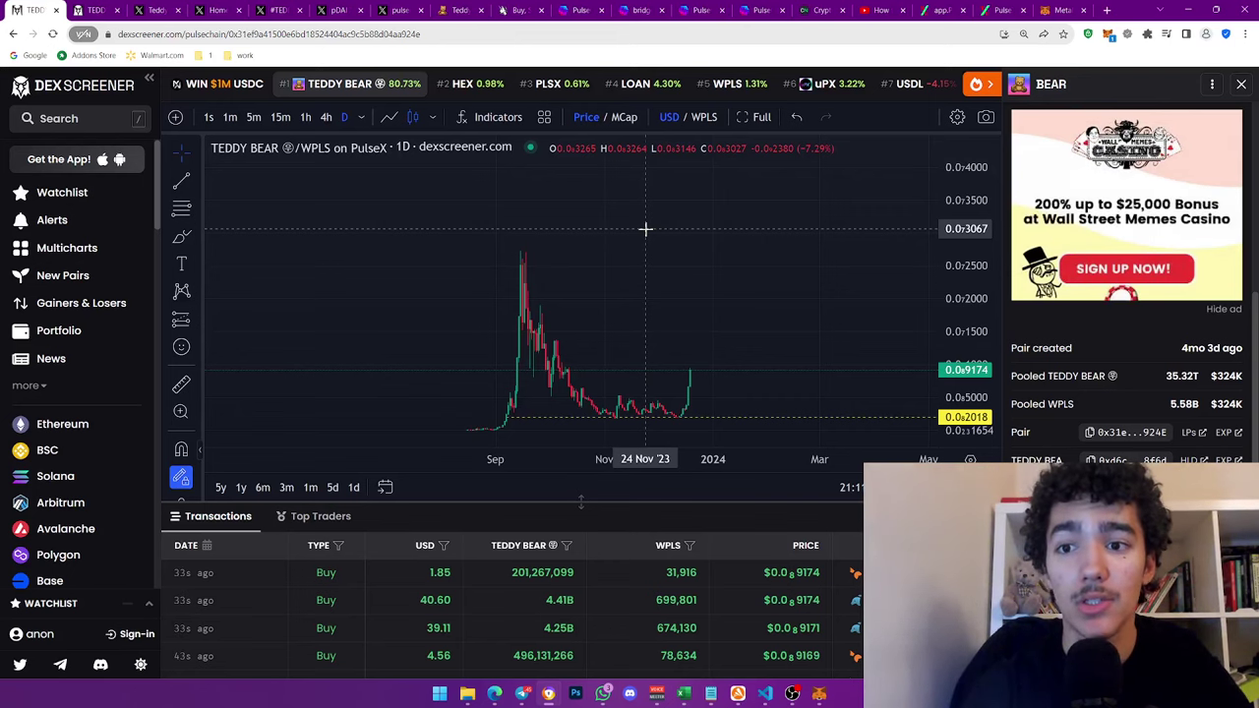
pyautogui.click(42, 201)
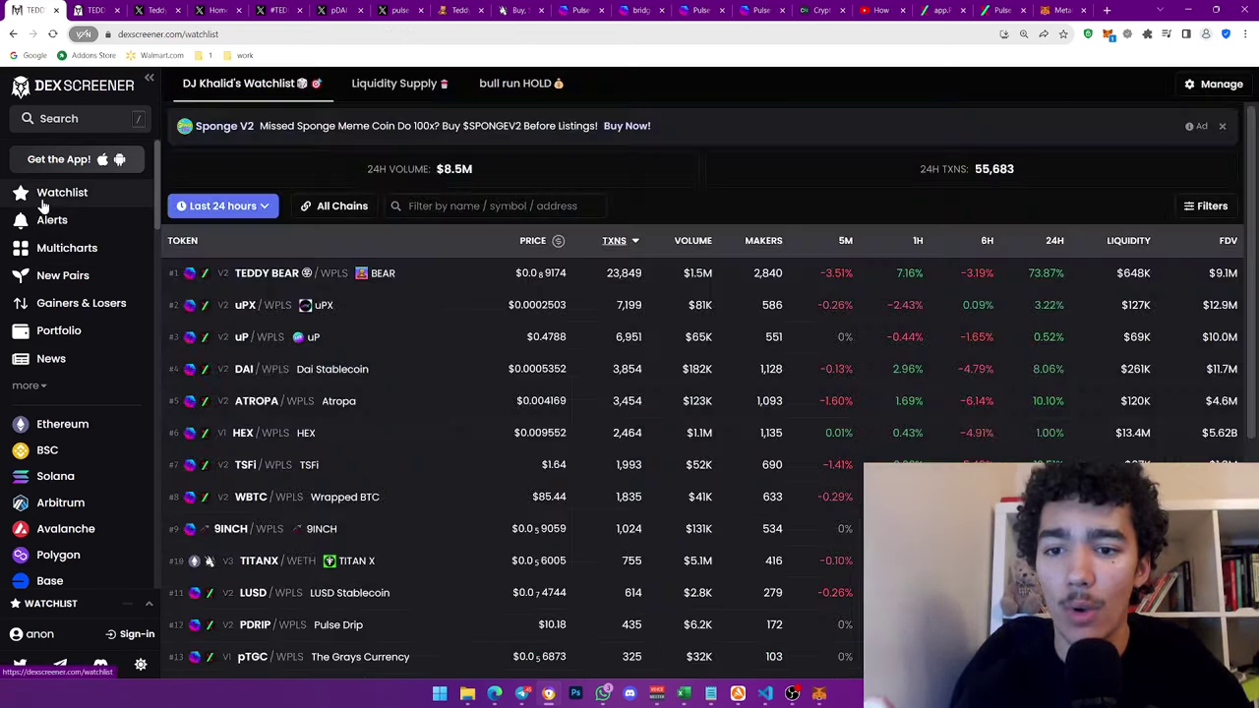
pyautogui.scroll(-1, 253, 253)
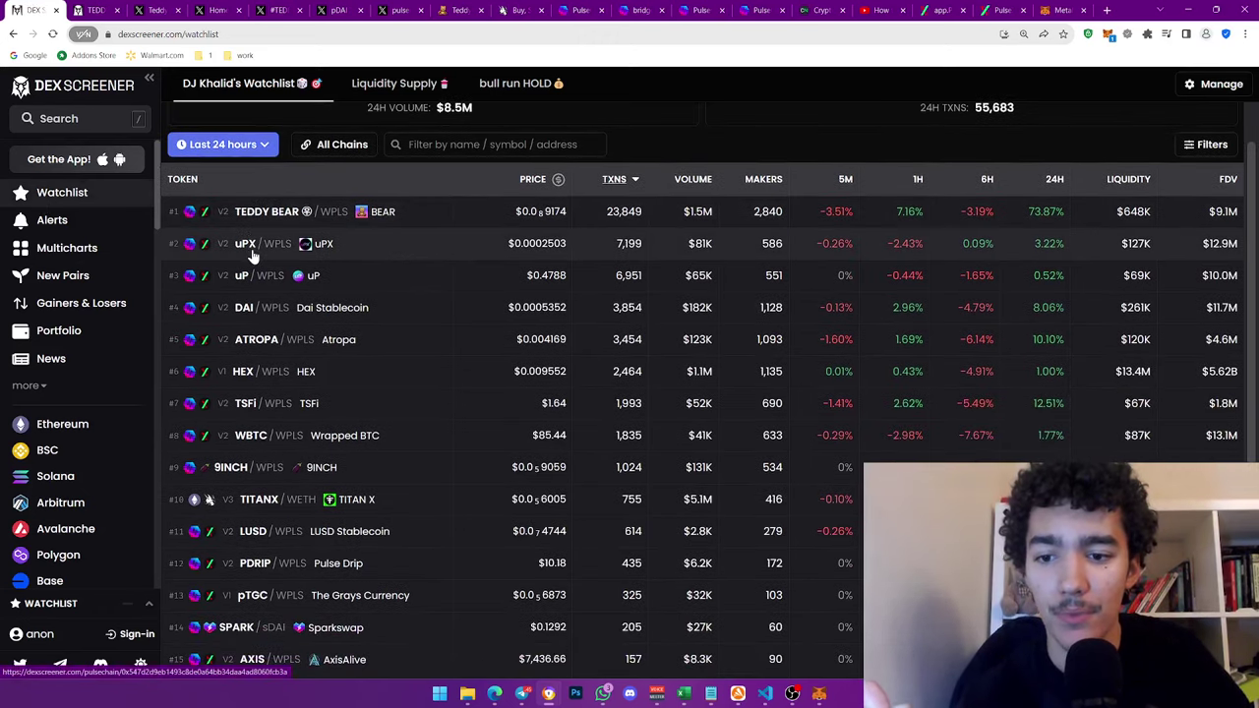
# View the WBTC/WPLS pair, highlighting its $85.43 price, then go back to the watchlist
pyautogui.click(272, 440)
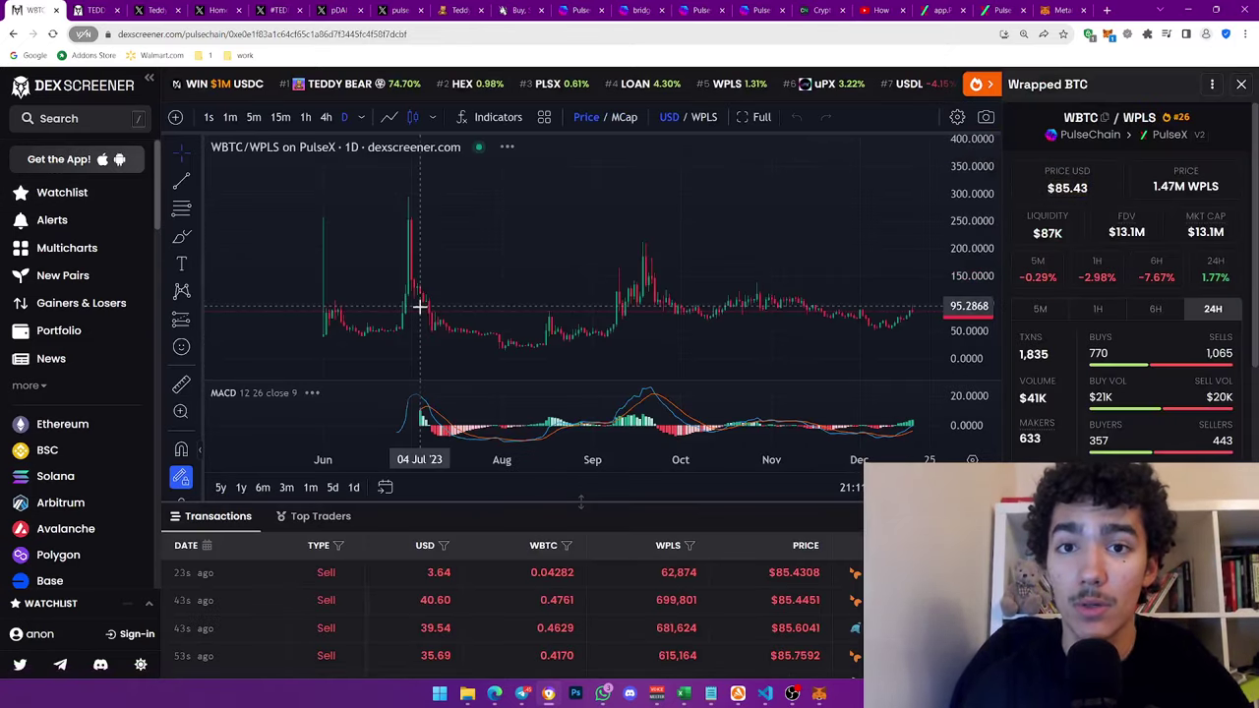
pyautogui.doubleClick(1056, 187)
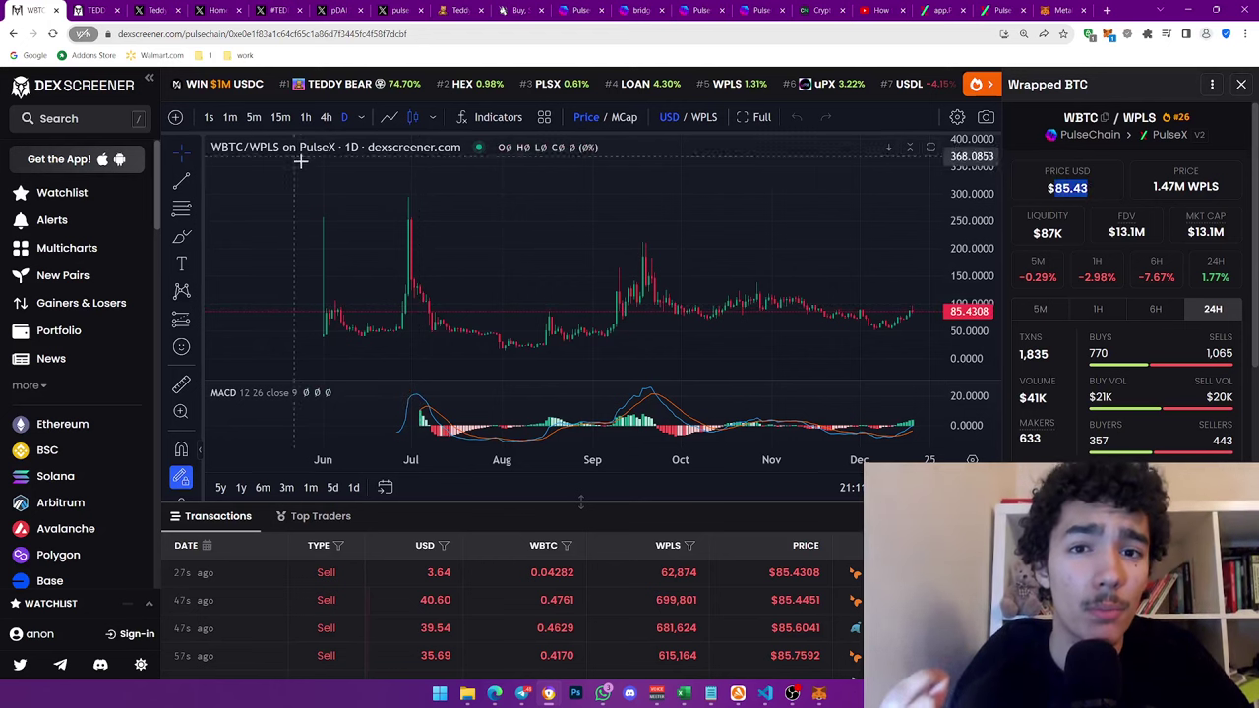
pyautogui.moveTo(535, 233); pyautogui.dragTo(481, 234)
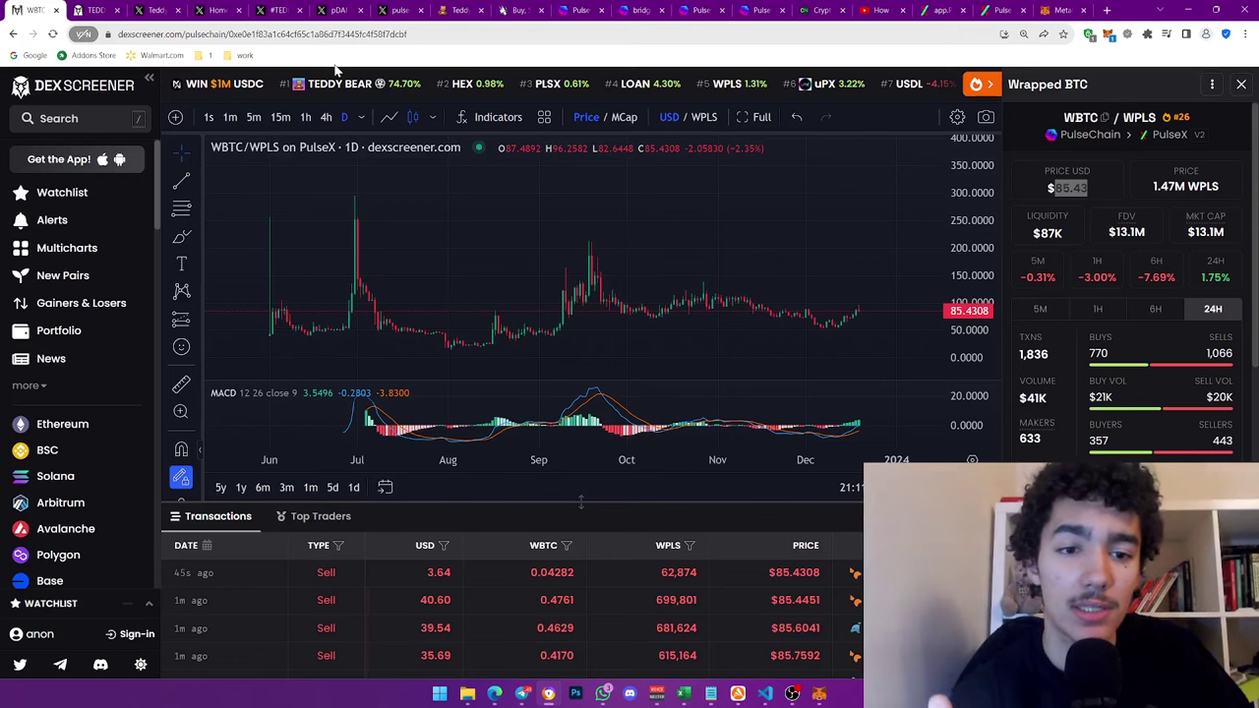
pyautogui.click(1061, 191)
pyautogui.moveTo(1061, 192); pyautogui.dragTo(1085, 184)
pyautogui.click(1053, 189)
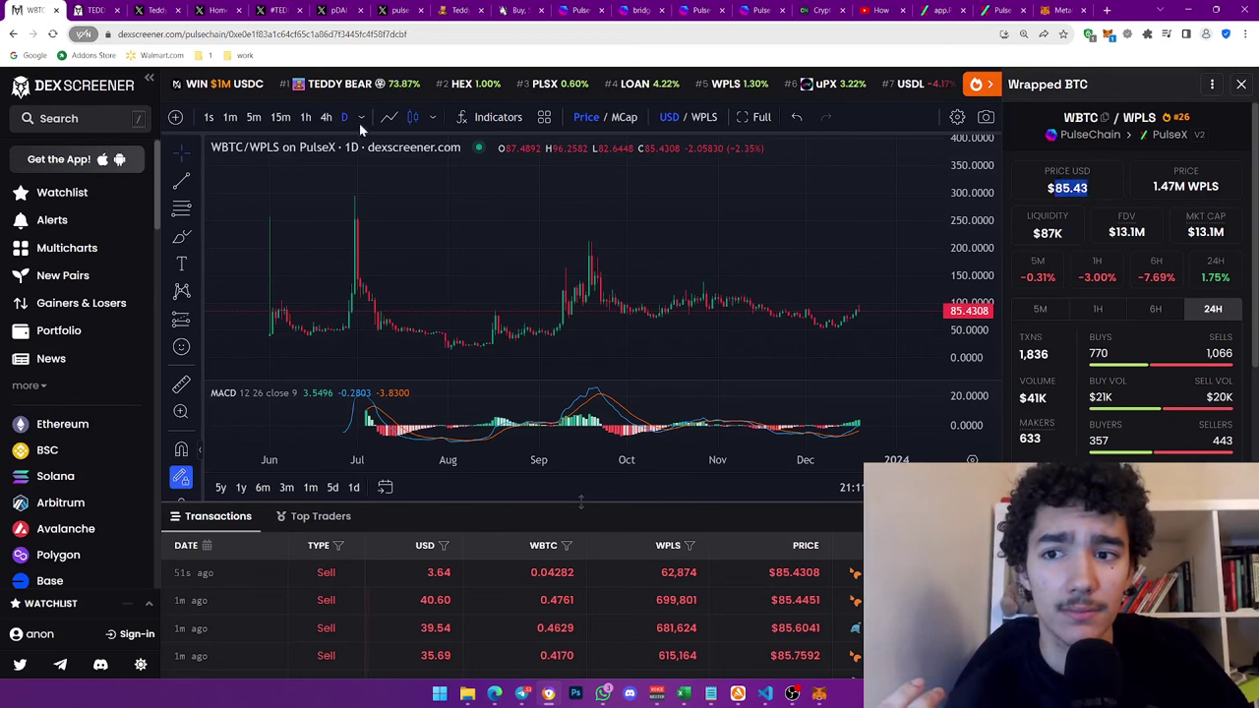
pyautogui.click(13, 33)
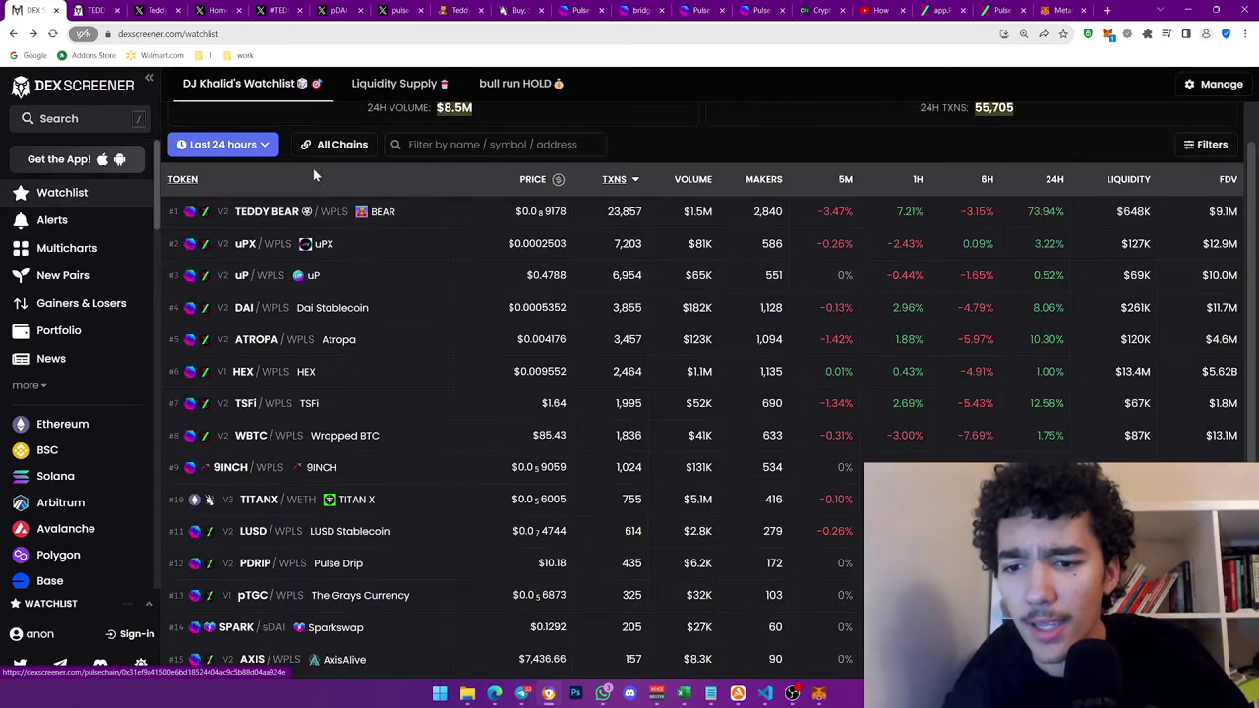
# Open the DAI/WPLS pair, widen its 1h chart, and select its $0.0005352 USD price
pyautogui.scroll(-2, 450, 385)
pyautogui.scroll(3, 436, 357)
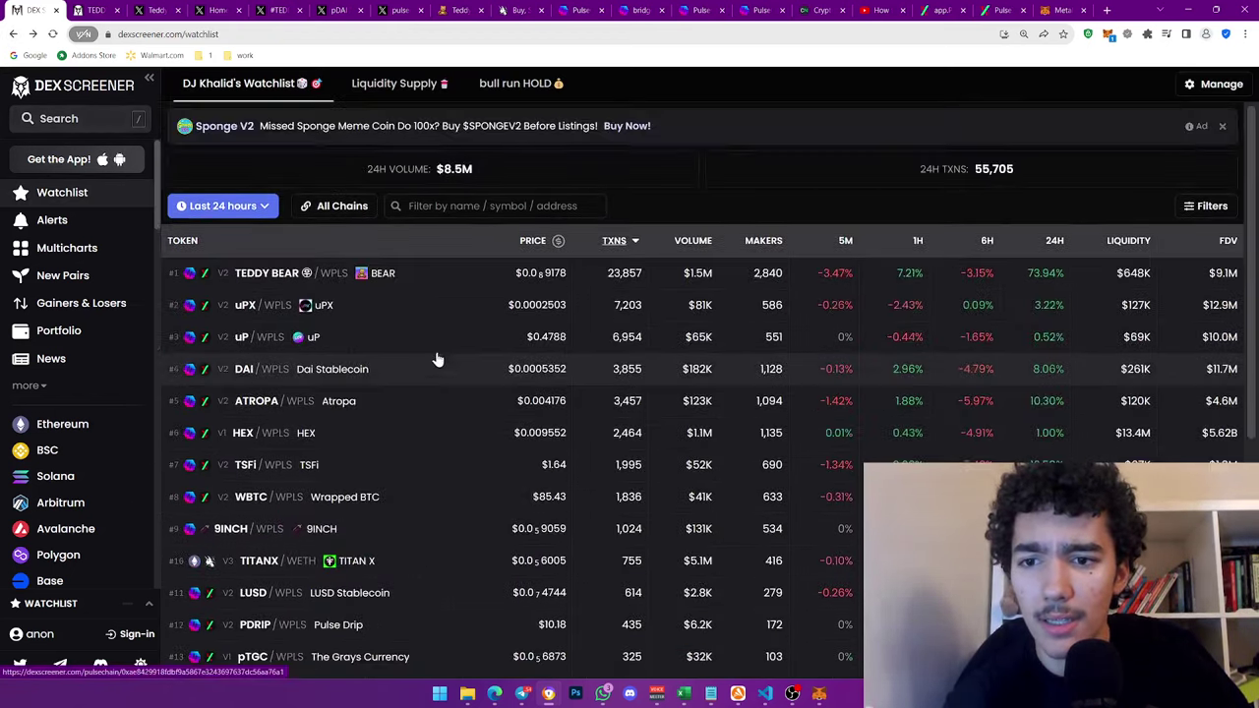
pyautogui.click(384, 374)
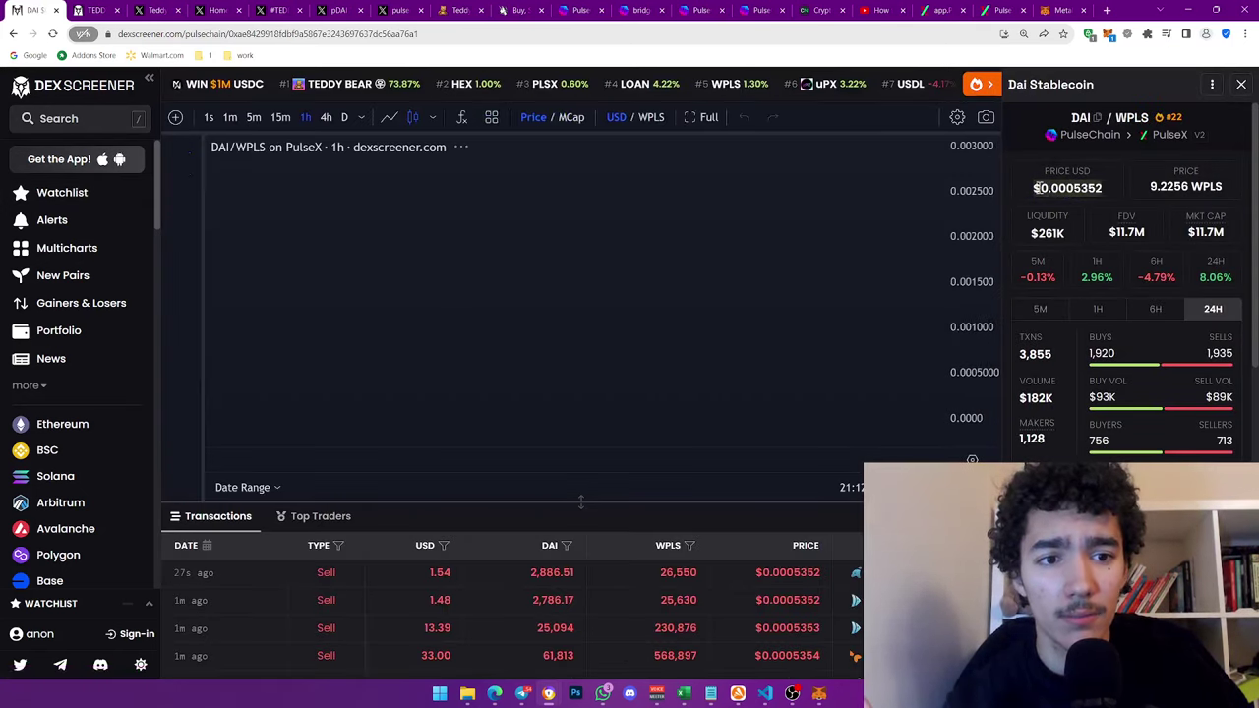
pyautogui.moveTo(1036, 187); pyautogui.dragTo(1109, 192)
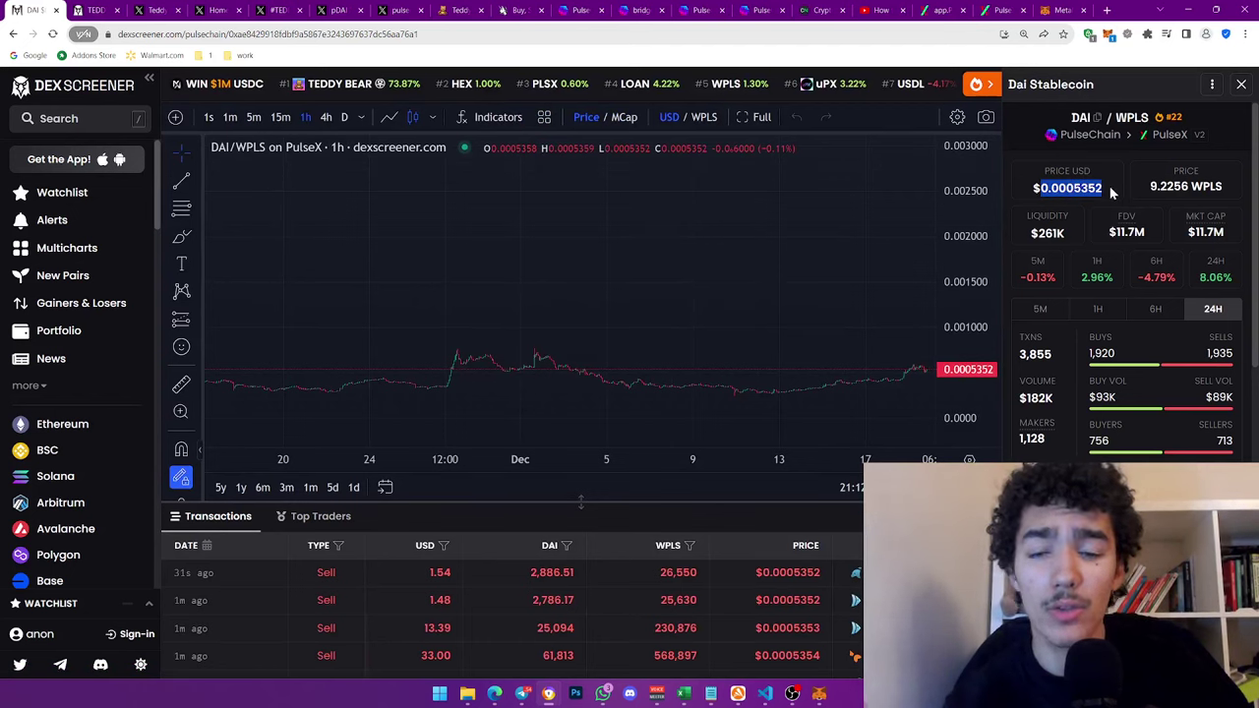
pyautogui.moveTo(925, 458); pyautogui.dragTo(841, 455)
pyautogui.moveTo(1041, 187)
pyautogui.mouseDown()
pyautogui.moveTo(1104, 191)
pyautogui.moveTo(1041, 193)
pyautogui.mouseUp()
pyautogui.click(1102, 194)
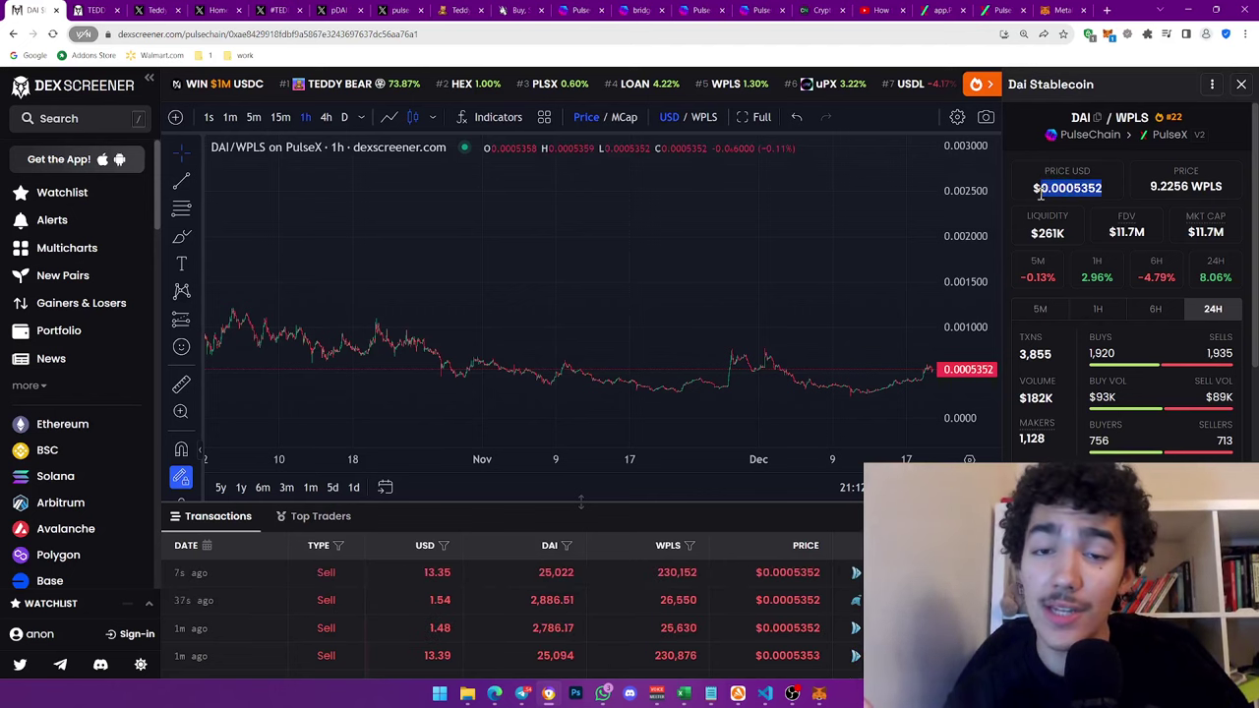
pyautogui.click(1041, 194)
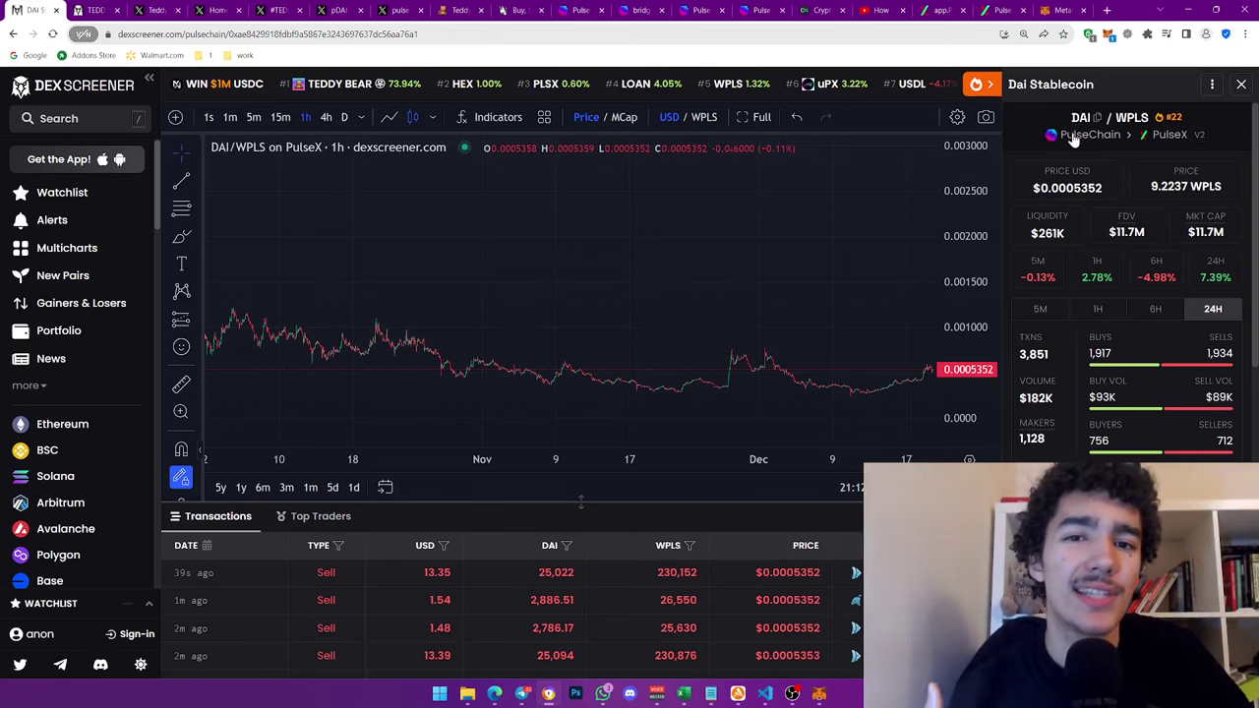
# Search DEX Screener for 'dai/' and open the WPLS/DAI pair page
pyautogui.click(13, 33)
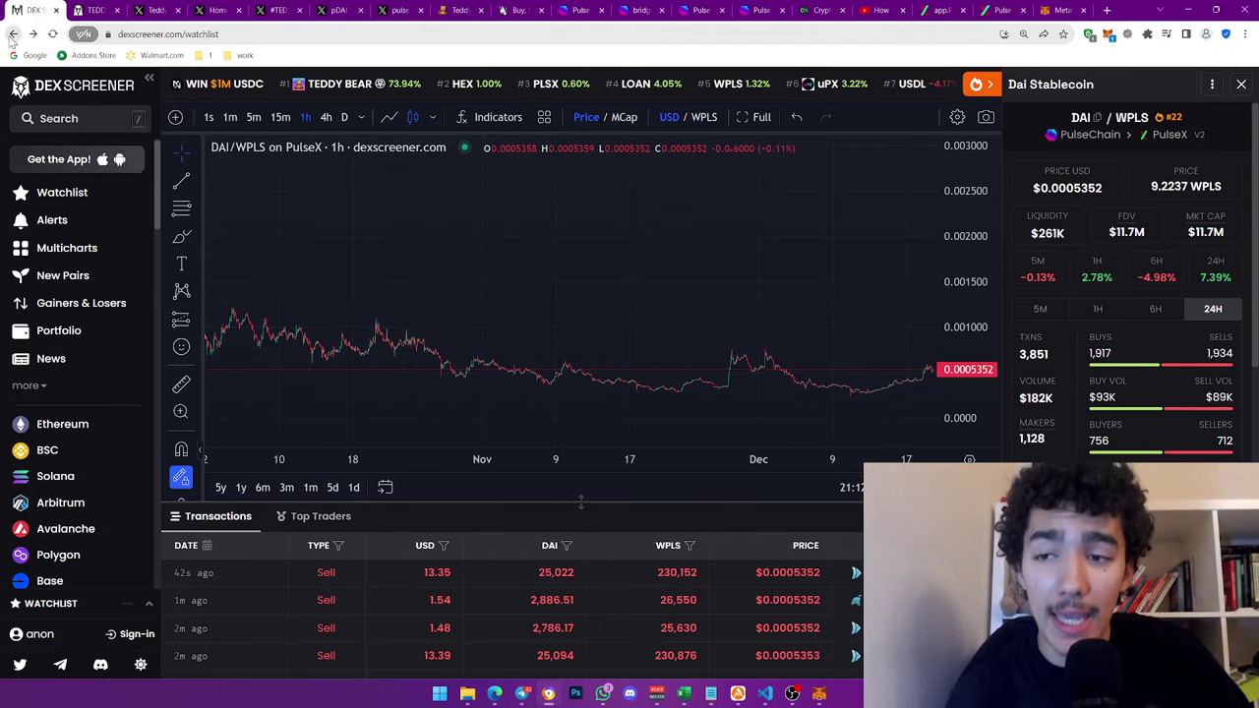
pyautogui.click(82, 119)
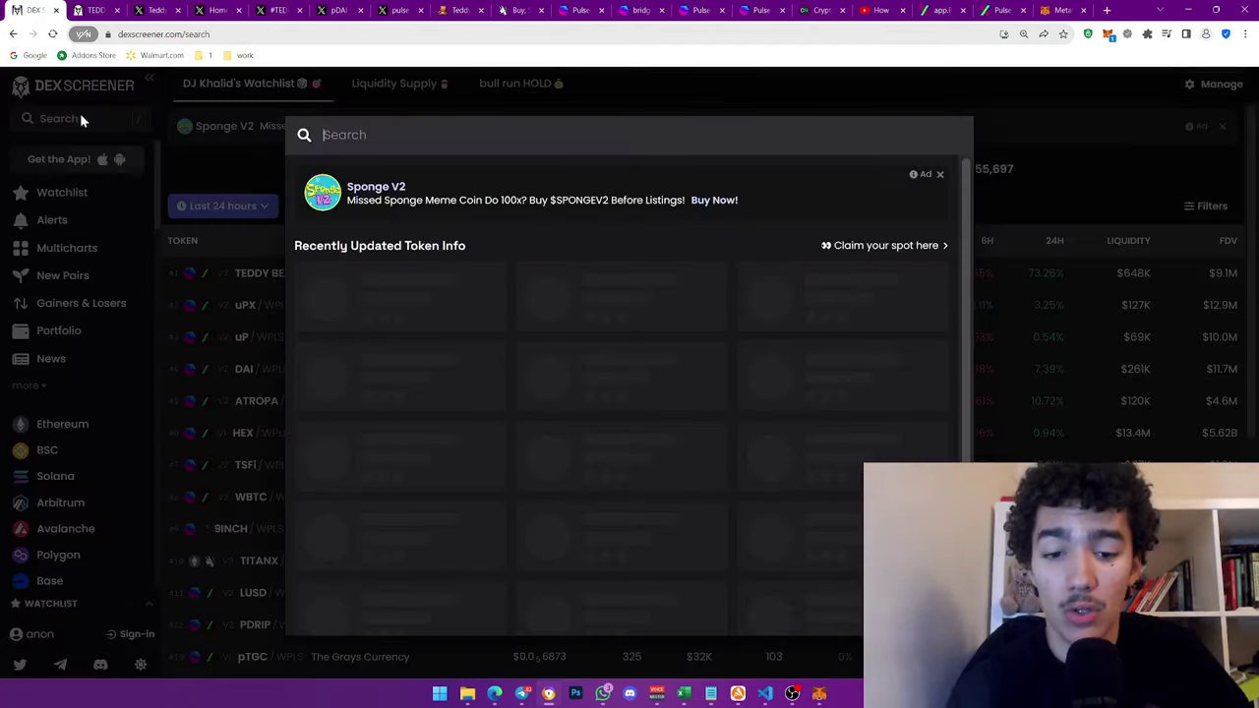
pyautogui.write('dai/wpls')
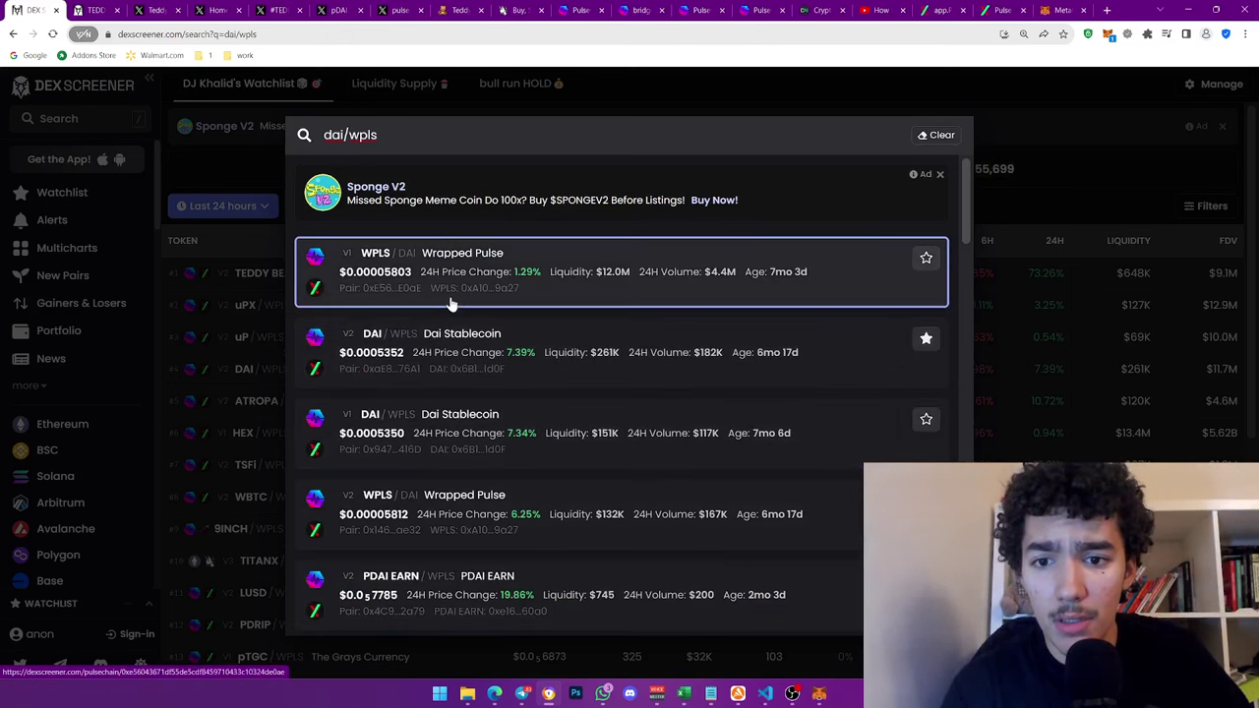
pyautogui.scroll(-1, 451, 304)
pyautogui.scroll(-1, 450, 304)
pyautogui.scroll(3, 482, 276)
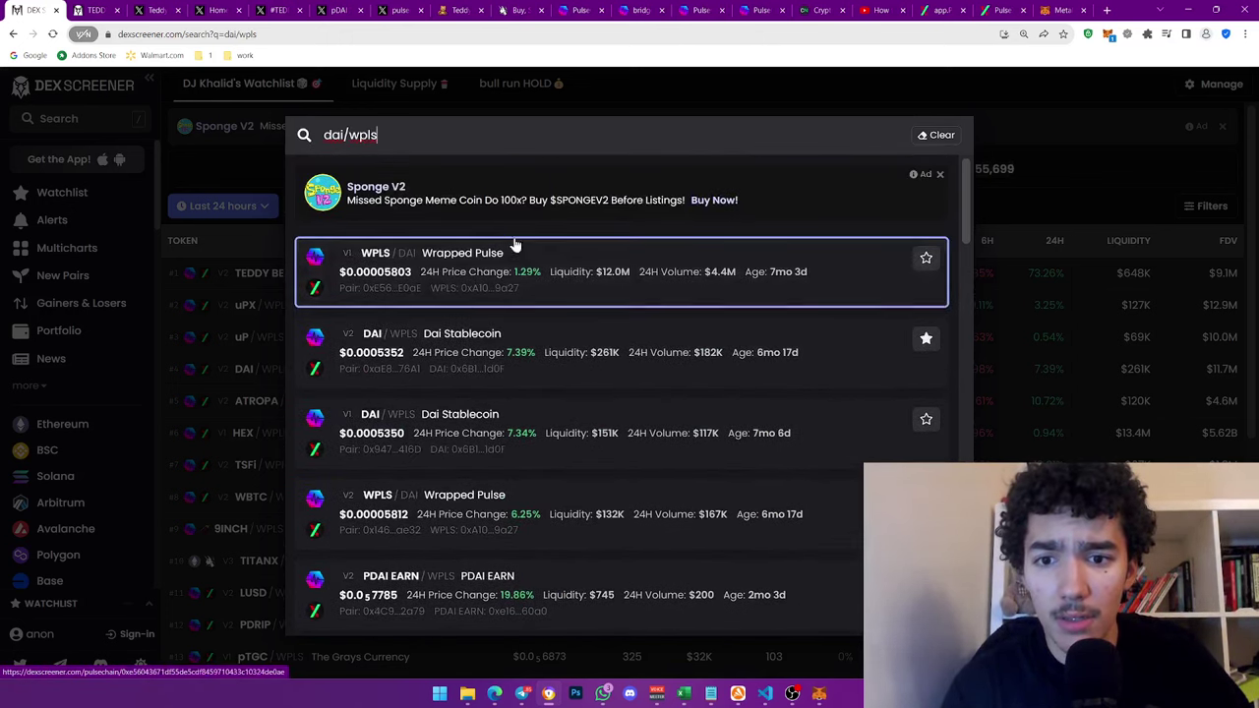
pyautogui.click(558, 285)
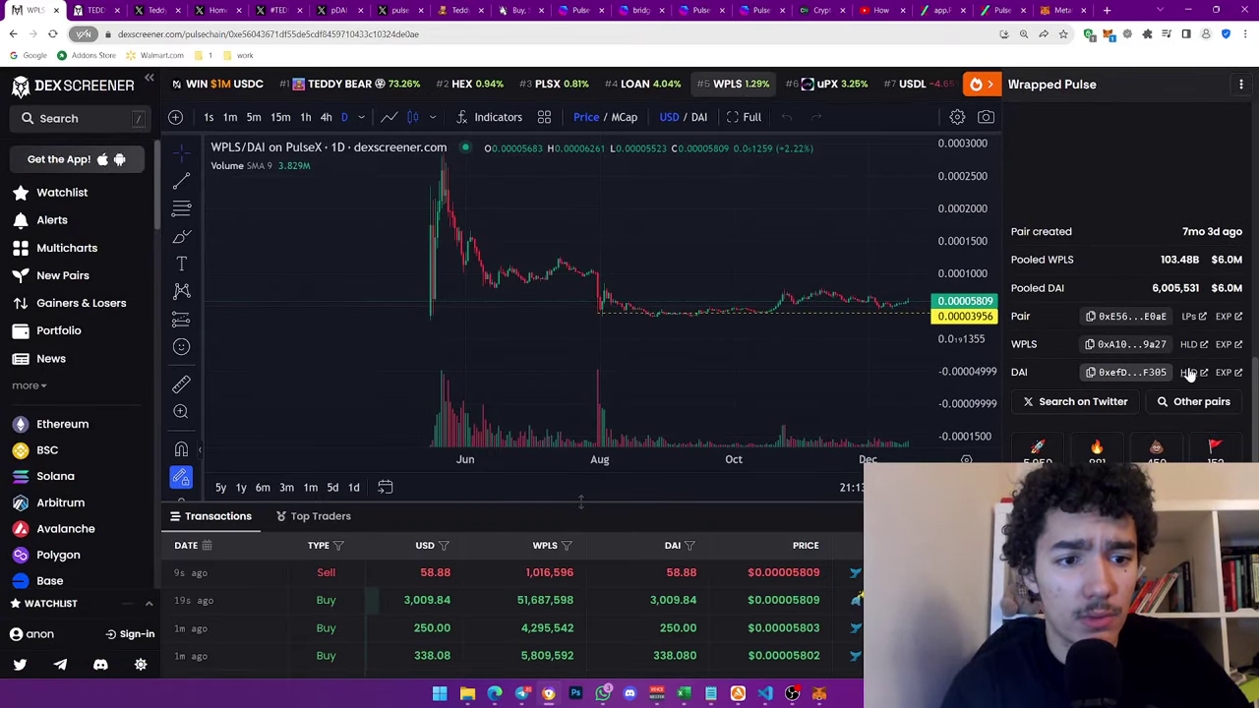
# Copy the DAI contract address, search with it, then change the query to 'dai/w'
pyautogui.click(1134, 374)
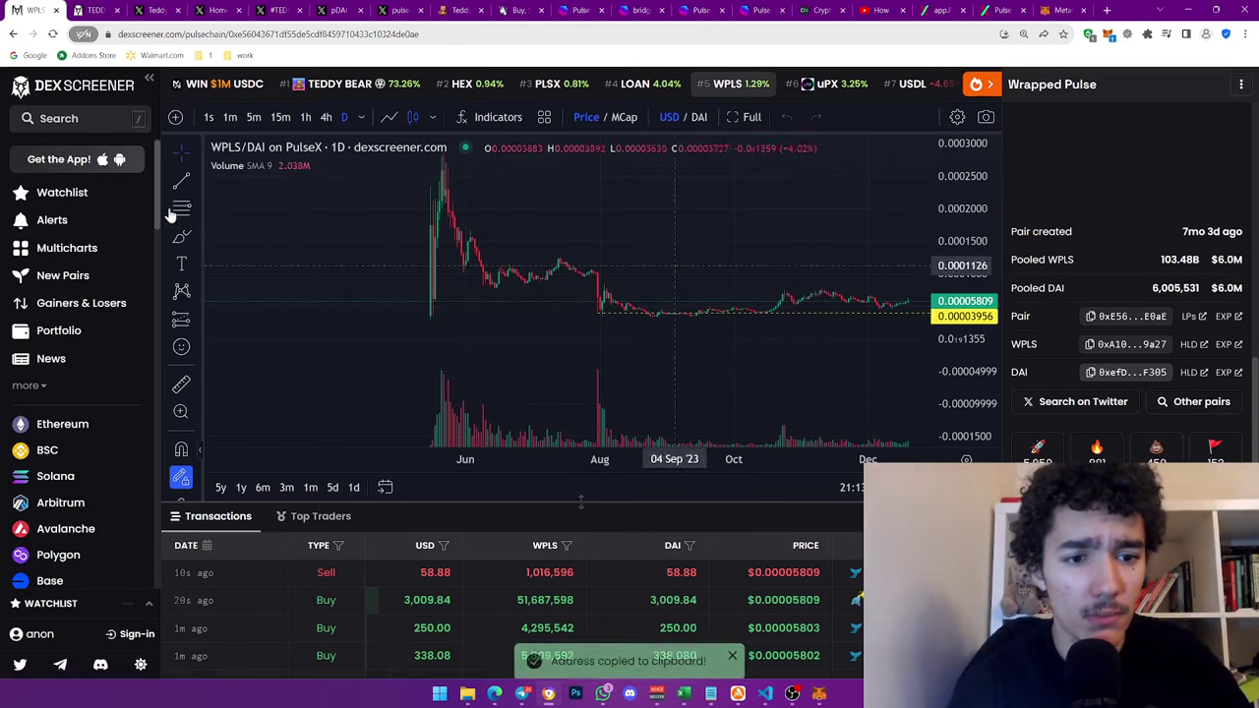
pyautogui.click(52, 118)
pyautogui.hotkey('ctrl', 'v')
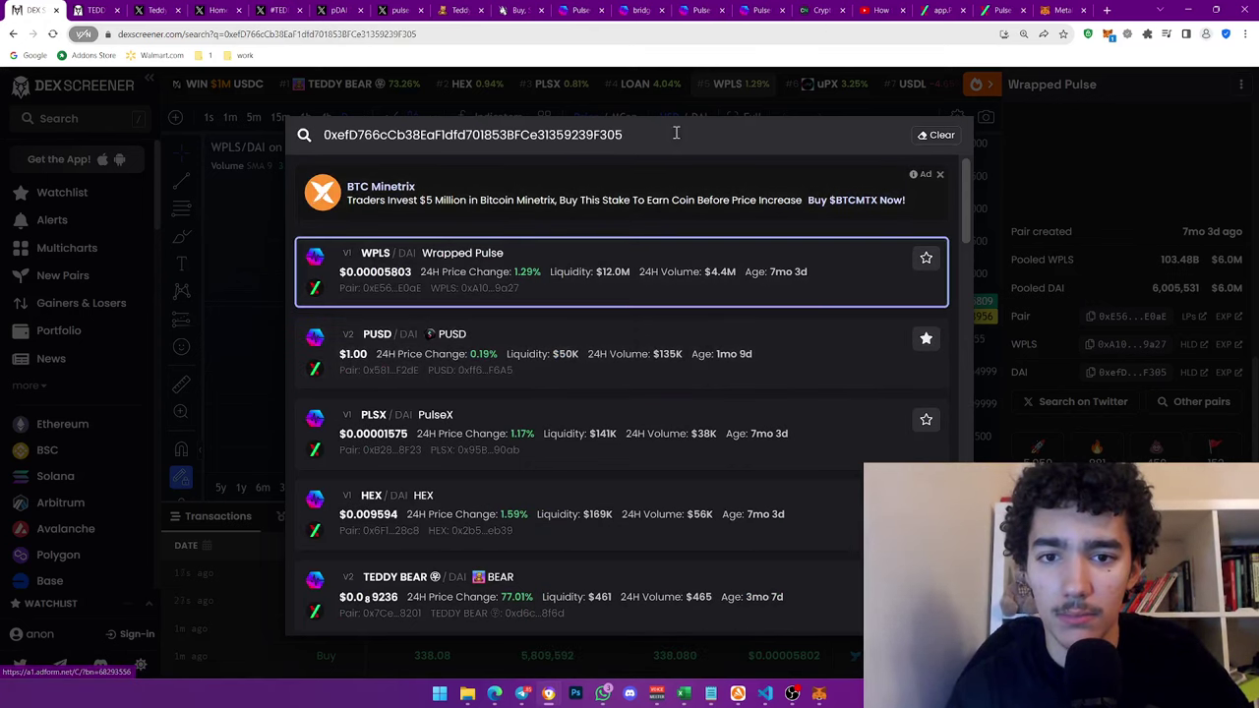
pyautogui.doubleClick(339, 128)
pyautogui.write('dai/wpls')
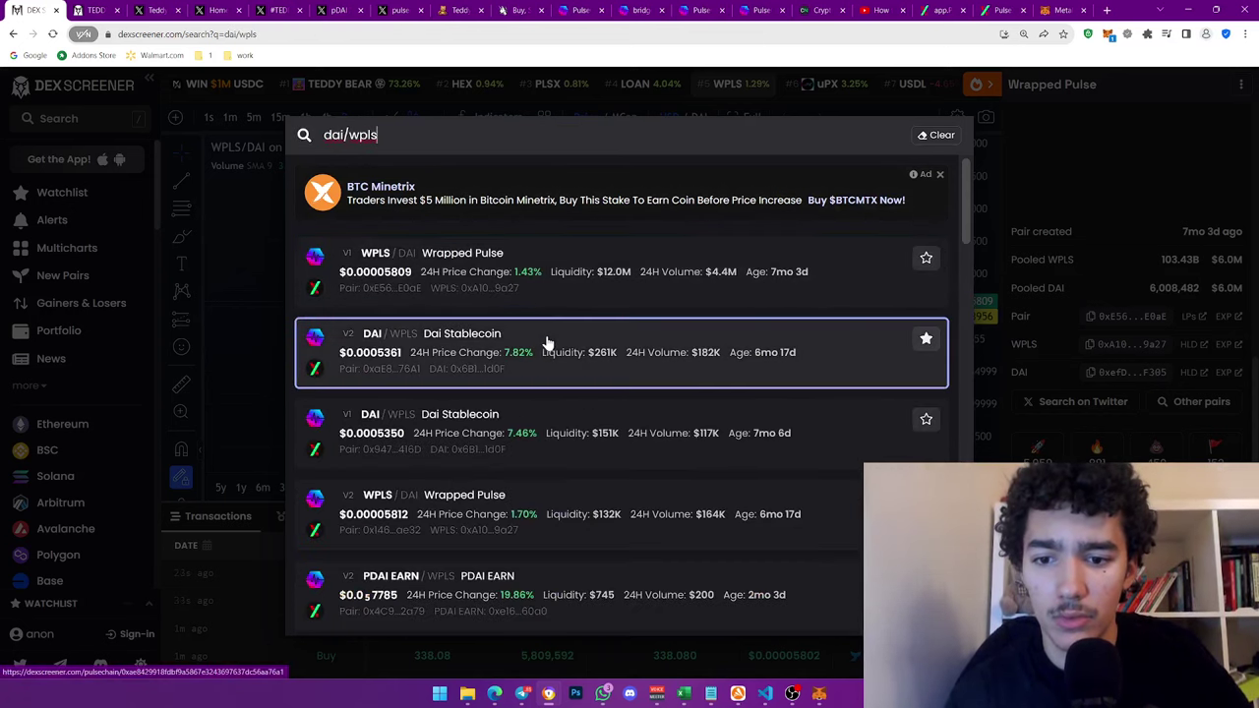
pyautogui.scroll(-2, 542, 340)
pyautogui.scroll(3, 548, 341)
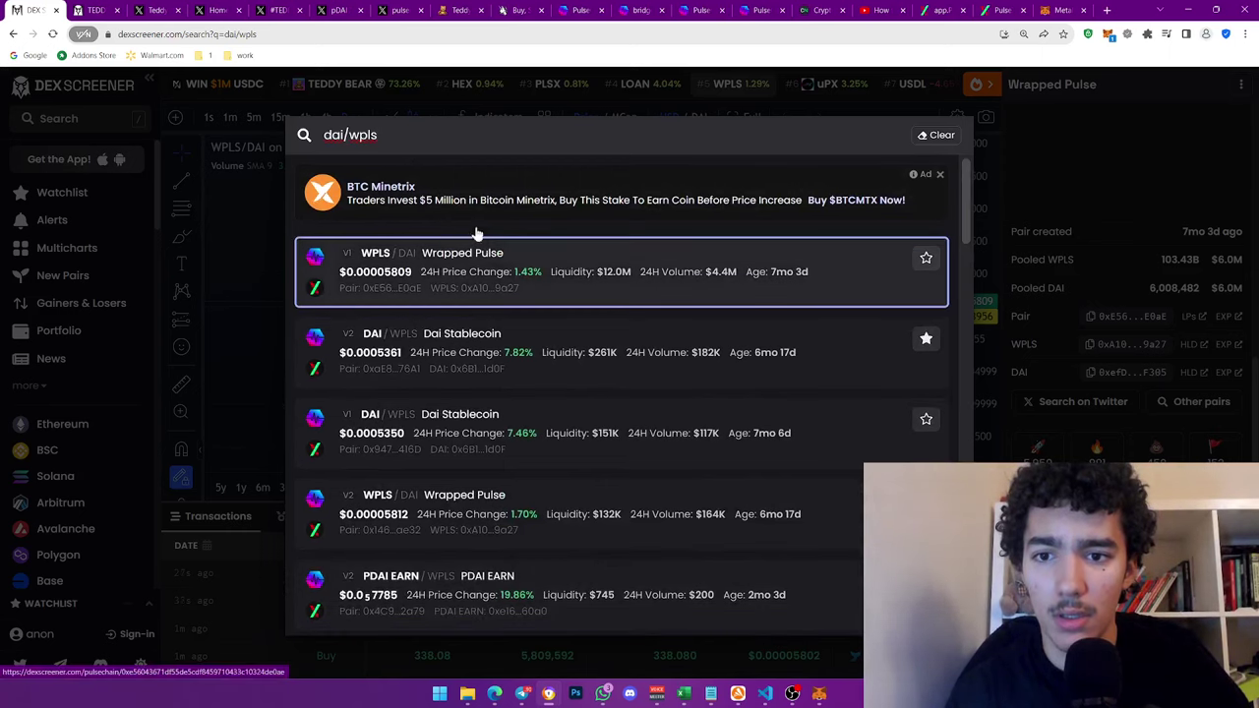
# Change the search query to 'wpls/dai' and scan the results
pyautogui.moveTo(407, 133); pyautogui.dragTo(259, 92)
pyautogui.write('wpls/dai')
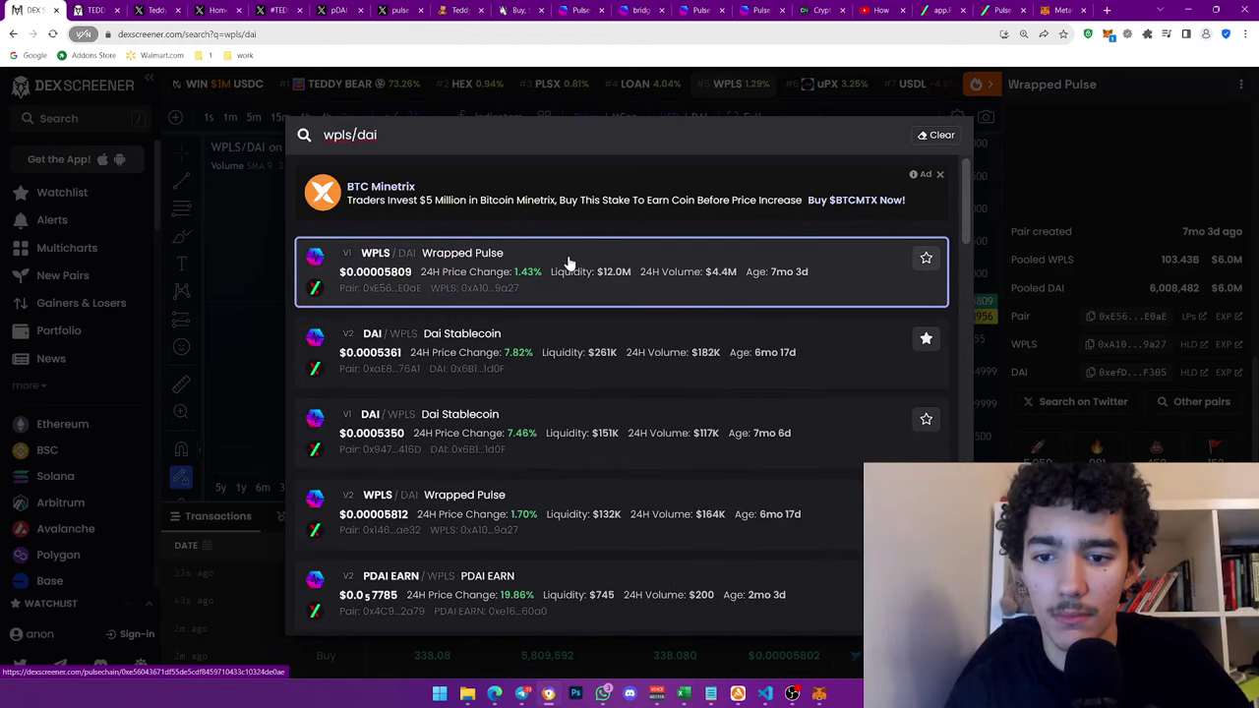
pyautogui.scroll(-1, 507, 274)
pyautogui.scroll(1, 475, 264)
# Search for 'dai from ethereum' and scroll through the DAI-paired pools
pyautogui.moveTo(380, 135); pyautogui.dragTo(228, 112)
pyautogui.write('dai')
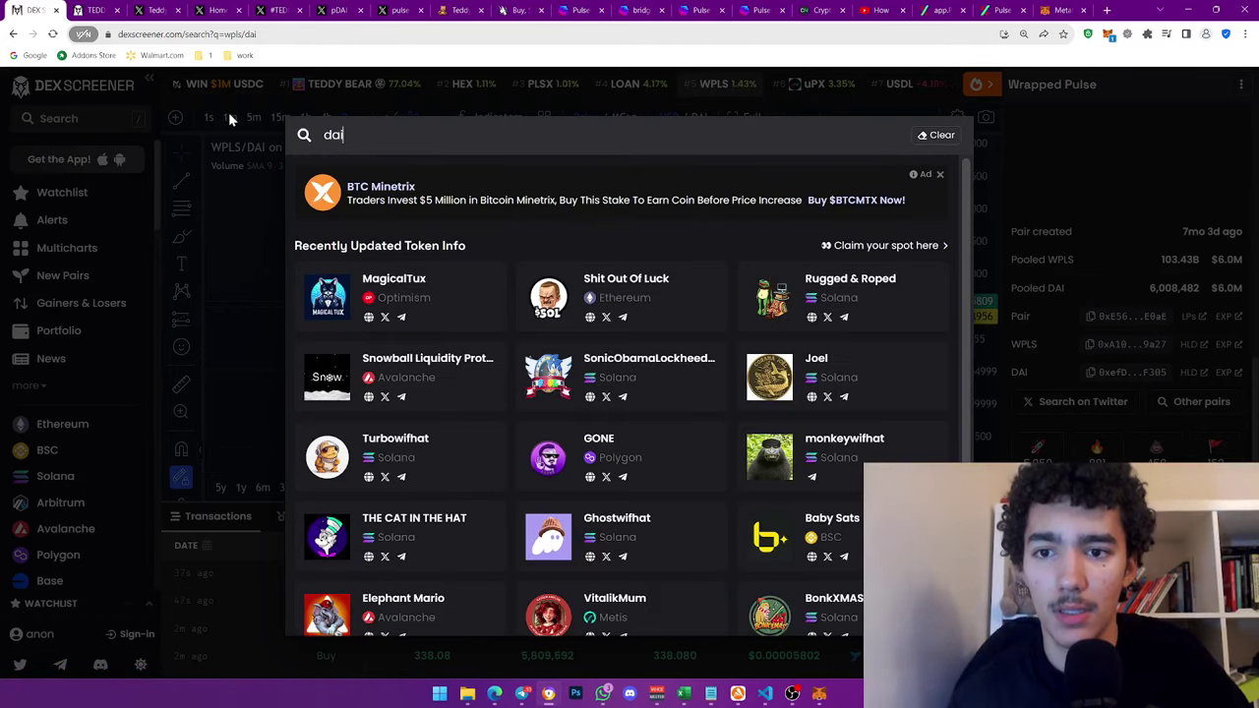
pyautogui.write(' from etheru')
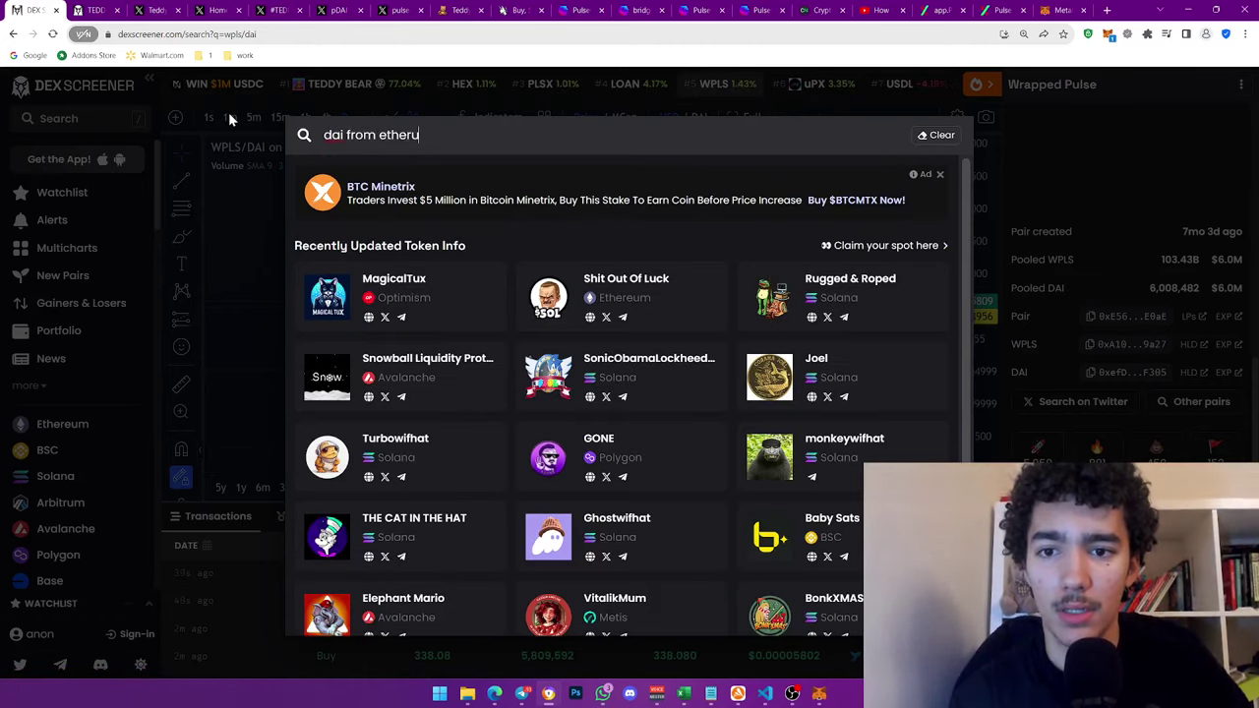
pyautogui.press('BackSpace')
pyautogui.write('eum')
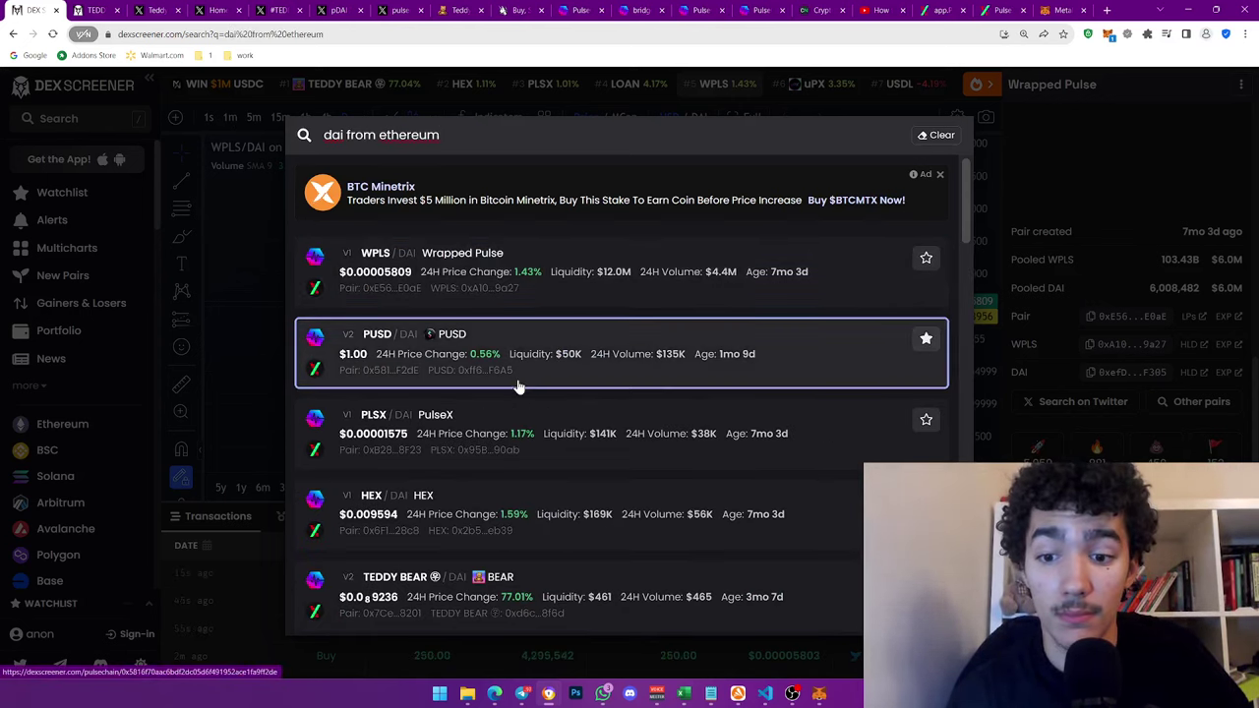
pyautogui.scroll(-4, 516, 386)
pyautogui.scroll(-3, 517, 387)
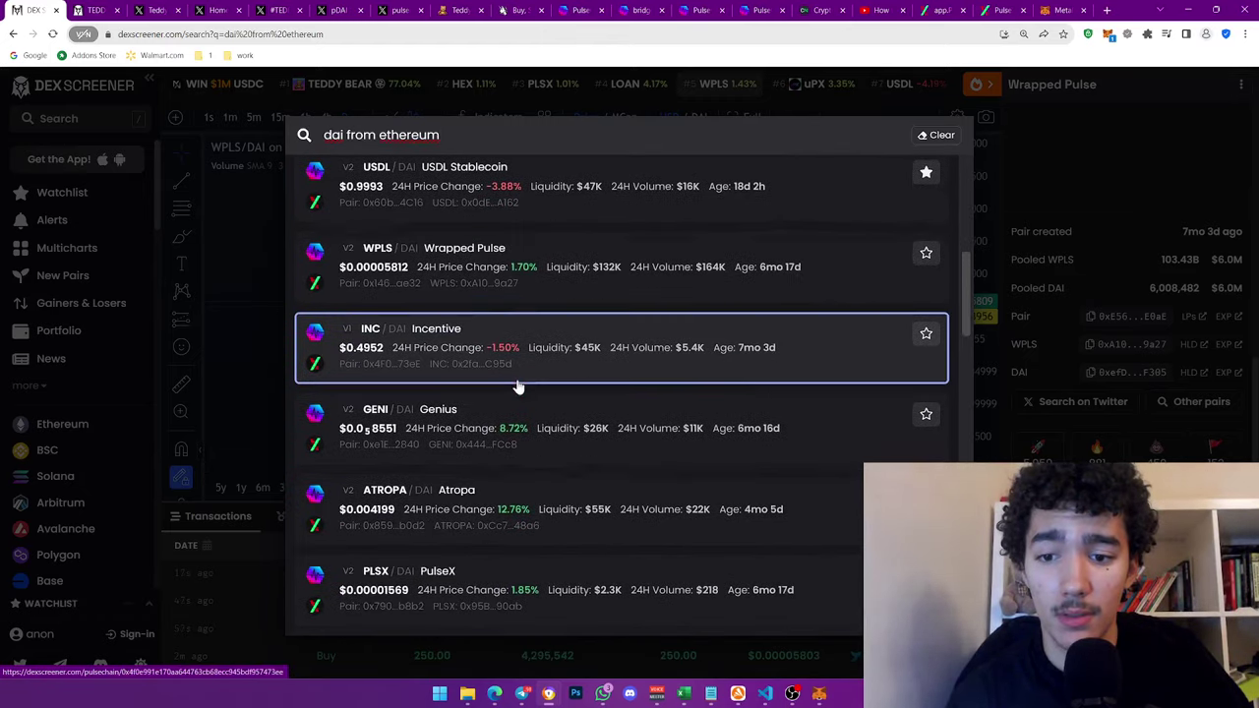
# On PulseX, try DAI as the input token, then switch the input back to PLS
pyautogui.press('Escape')
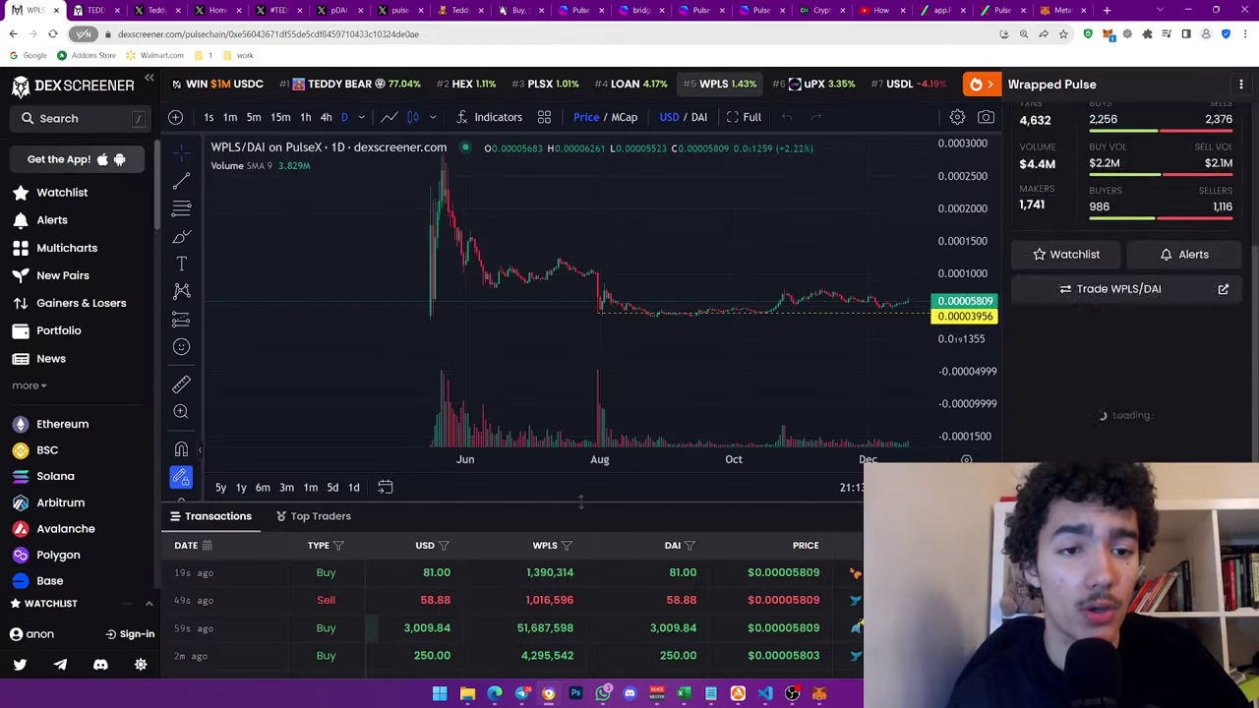
pyautogui.click(15, 34)
pyautogui.click(1001, 10)
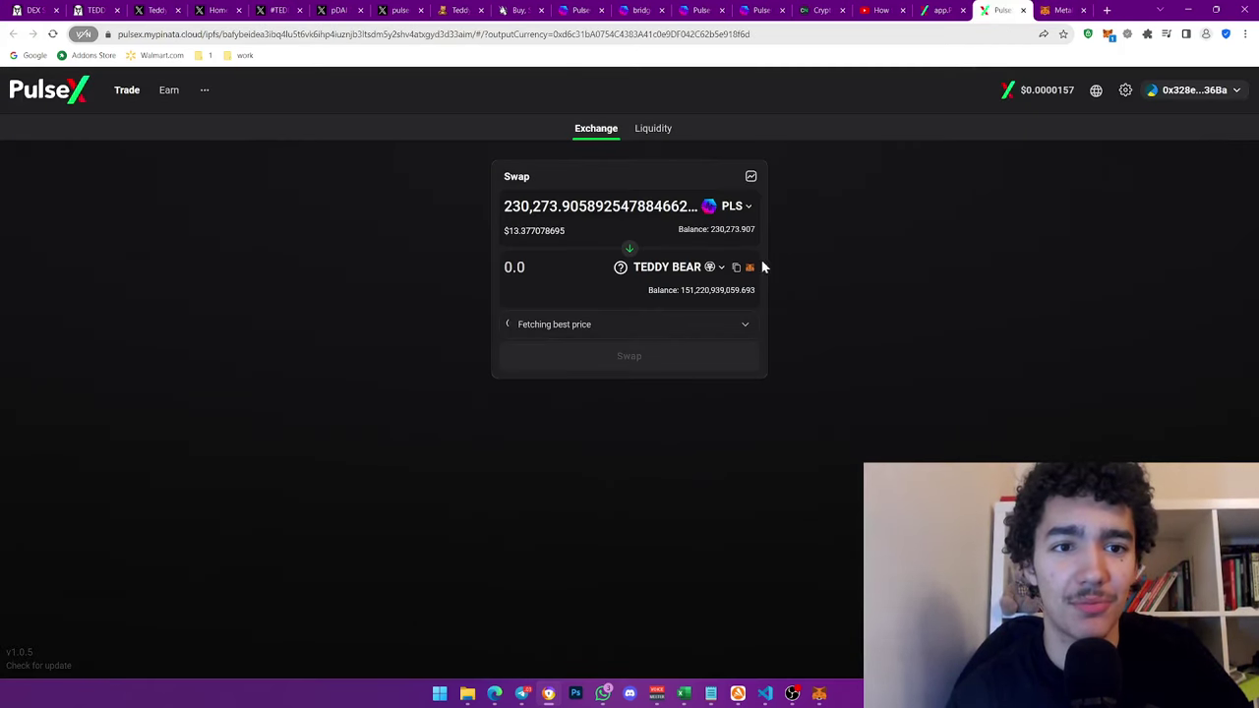
pyautogui.click(738, 207)
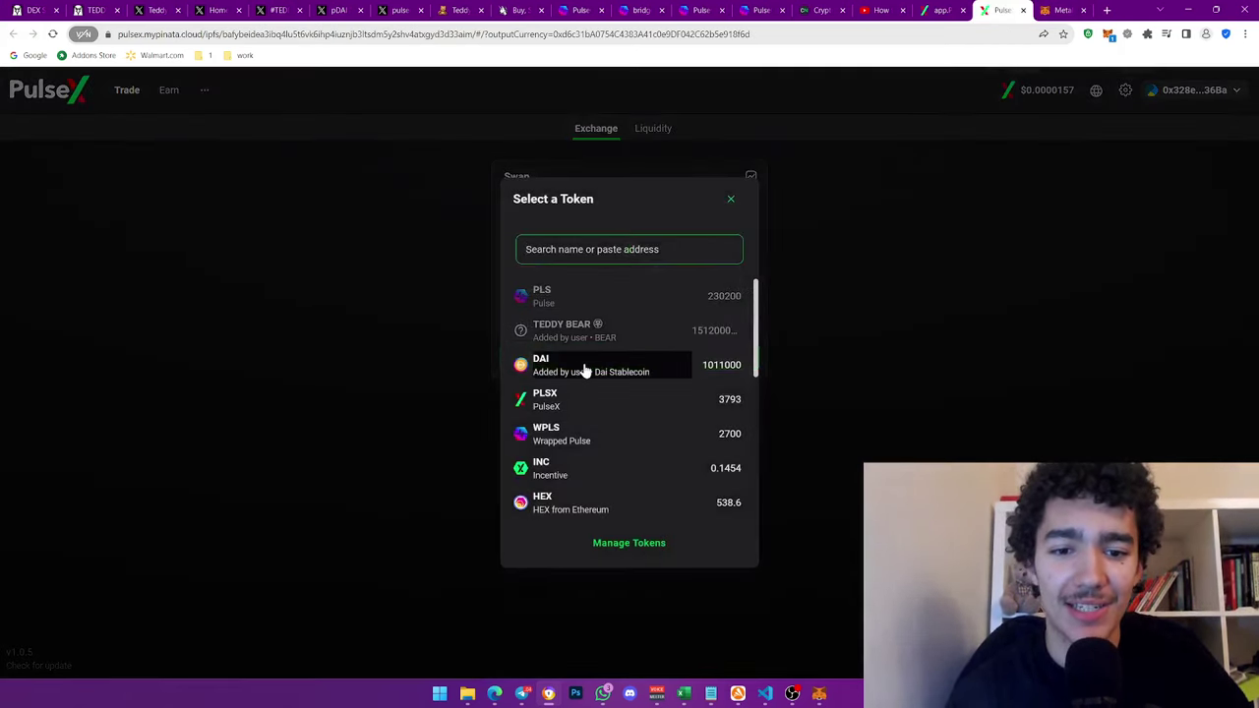
pyautogui.scroll(-2, 586, 364)
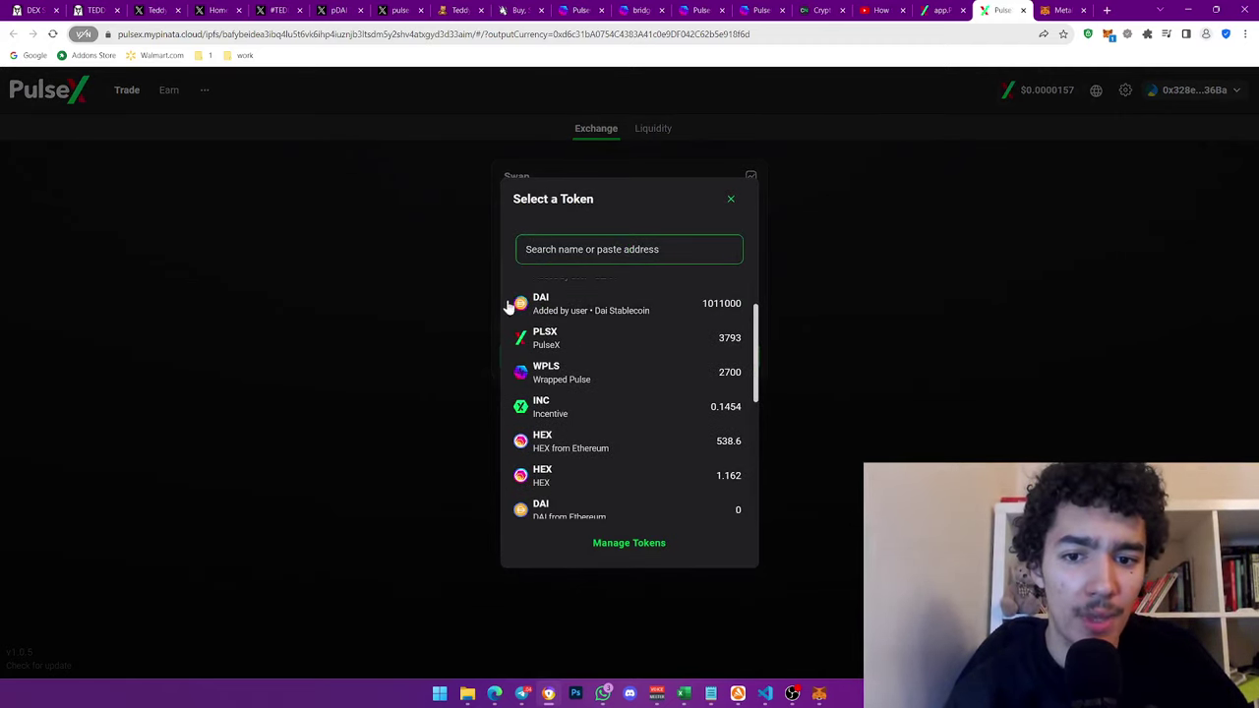
pyautogui.scroll(-1, 549, 452)
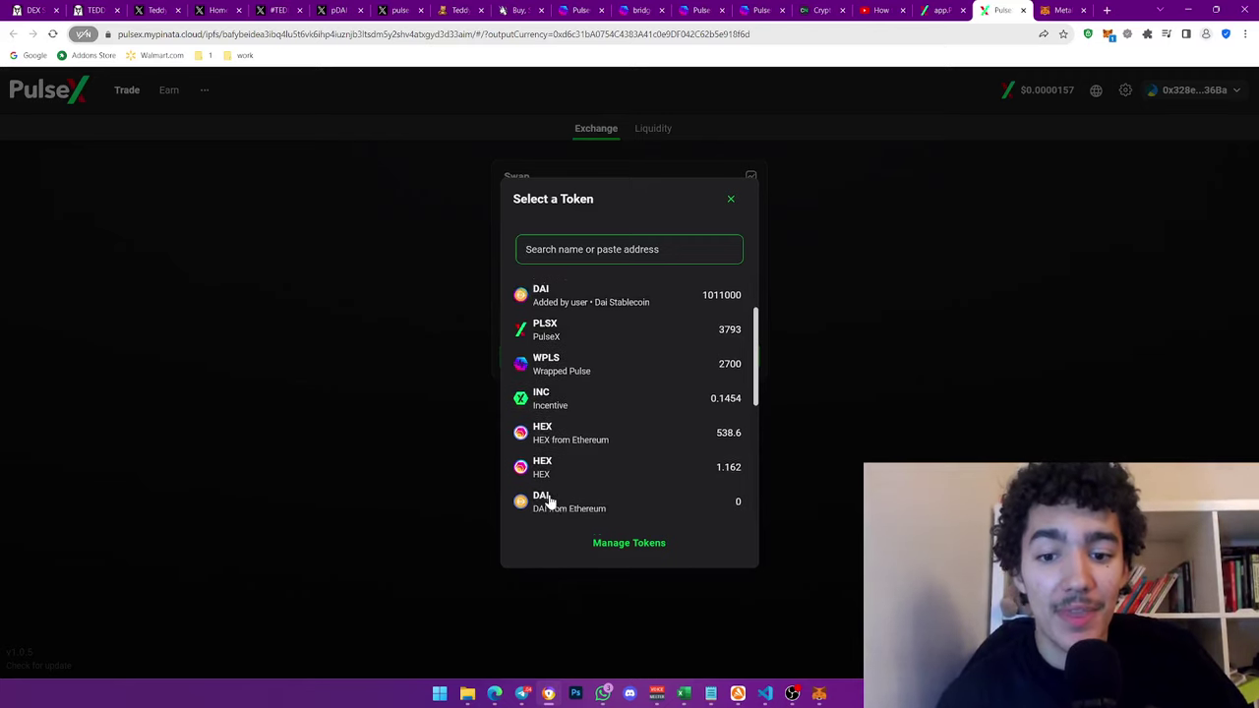
pyautogui.scroll(-1, 551, 497)
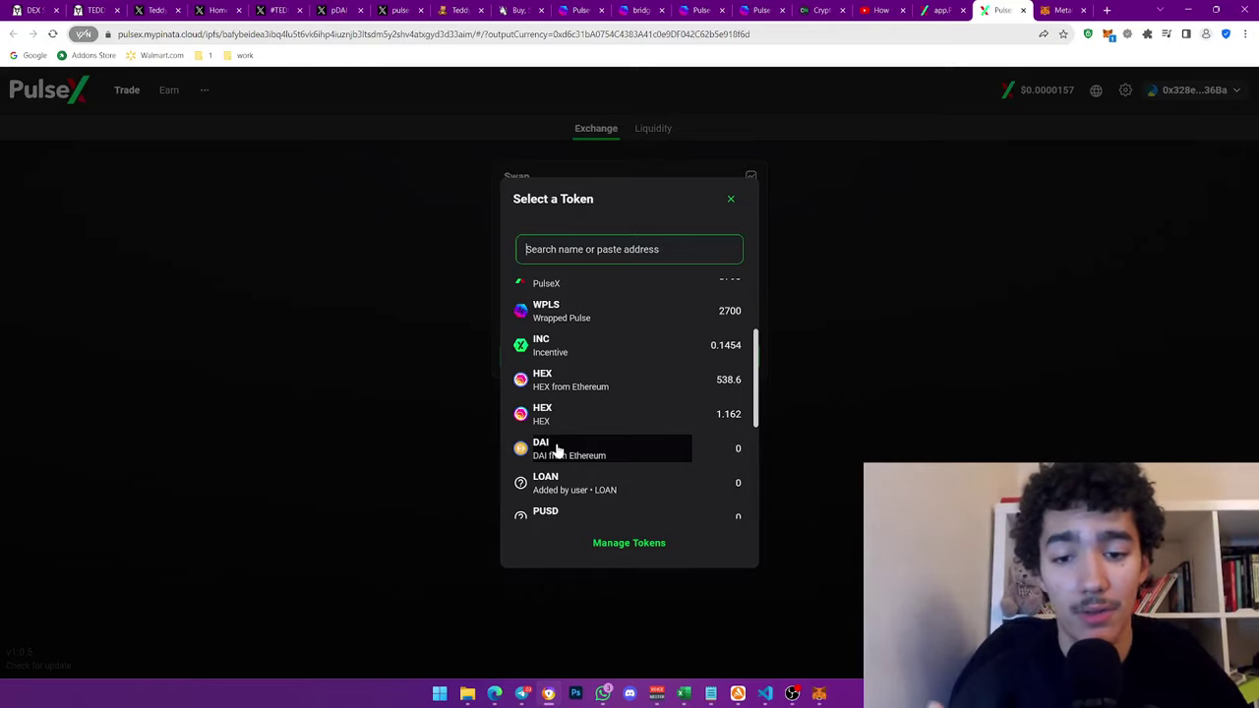
pyautogui.click(554, 450)
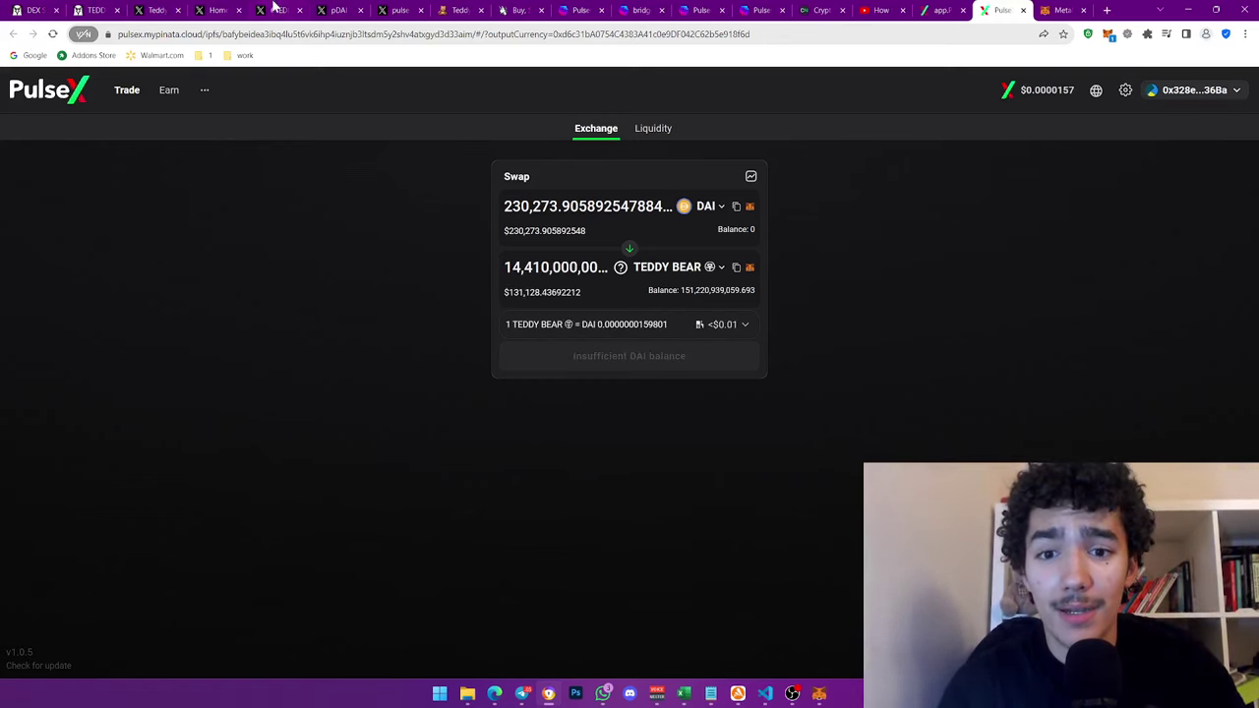
pyautogui.click(705, 206)
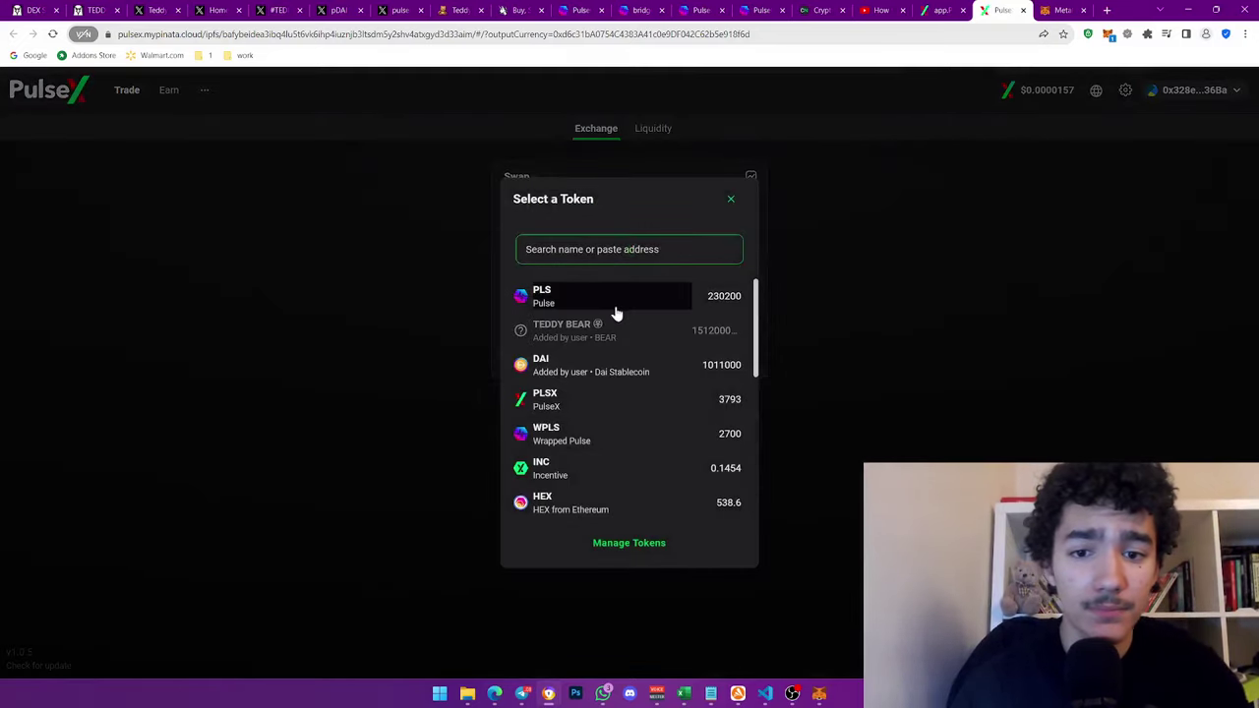
pyautogui.click(634, 303)
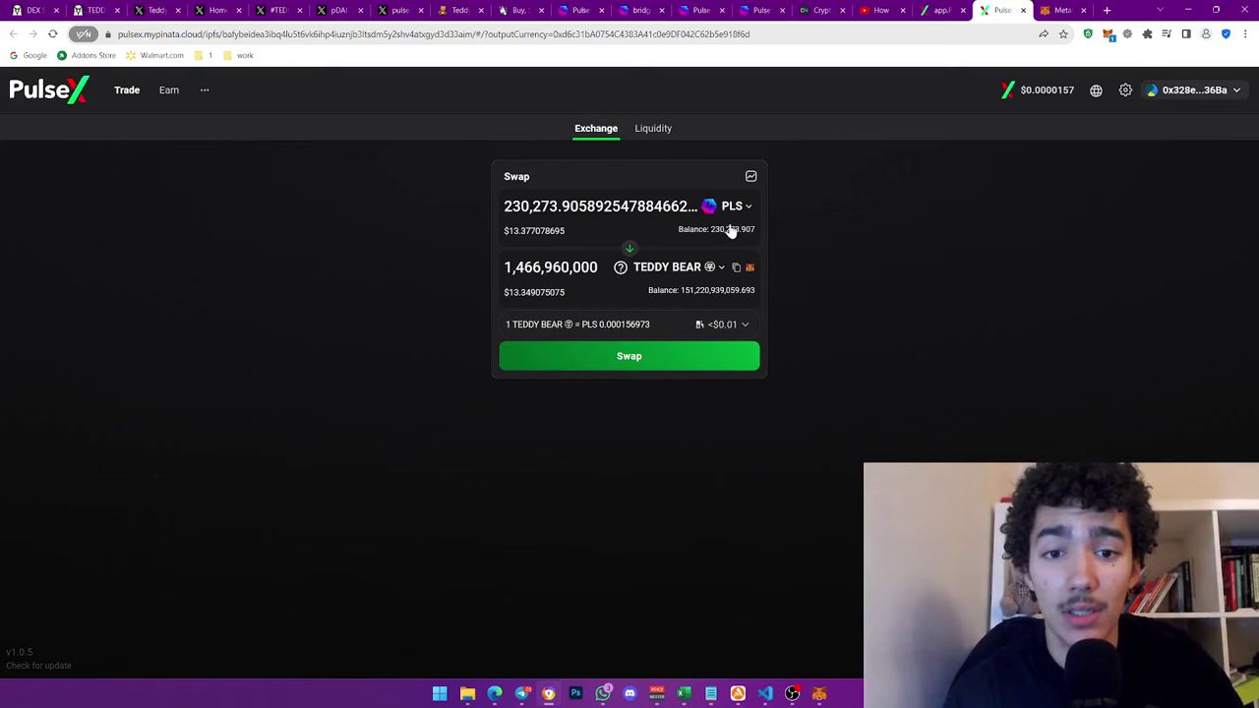
# Enter 10,000,000 PLS as the swap amount, quoting 63,554,700,000 TEDDY BEAR
pyautogui.tripleClick(606, 209)
pyautogui.write('1000')
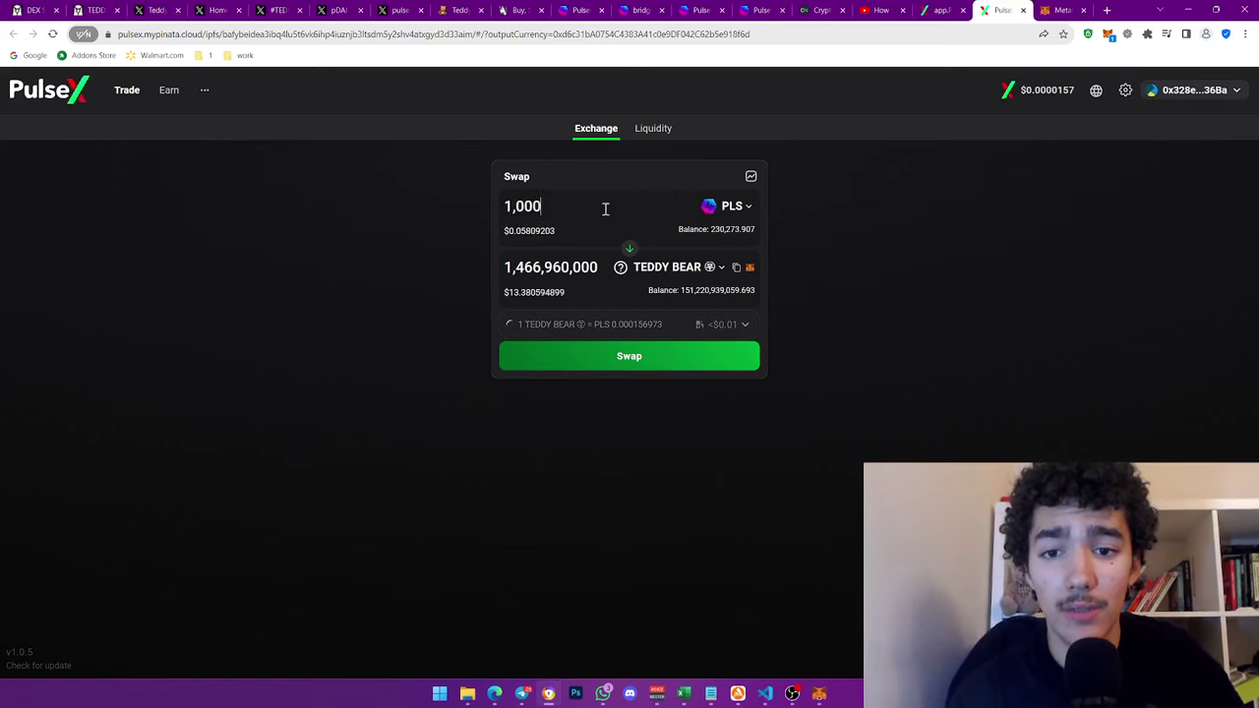
pyautogui.write('000000')
pyautogui.press('BackSpace')
pyautogui.press('BackSpace')
pyautogui.press('BackSpace')
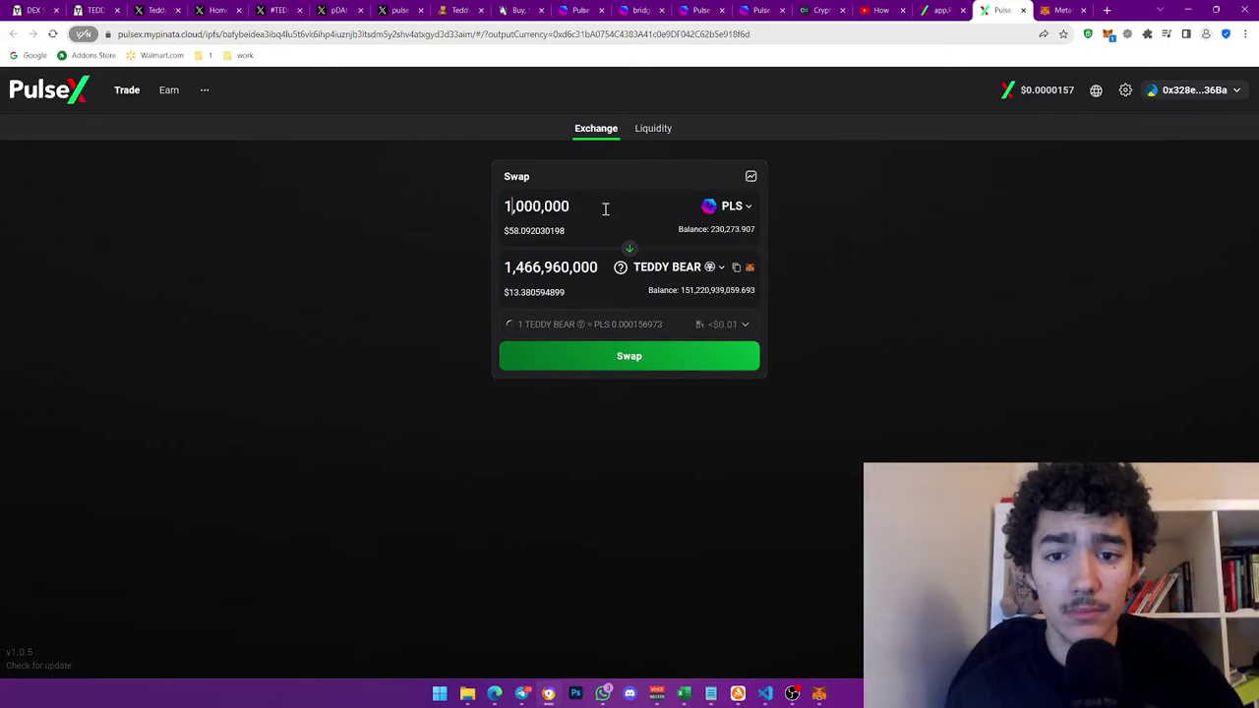
pyautogui.press('BackSpace')
pyautogui.write('10')
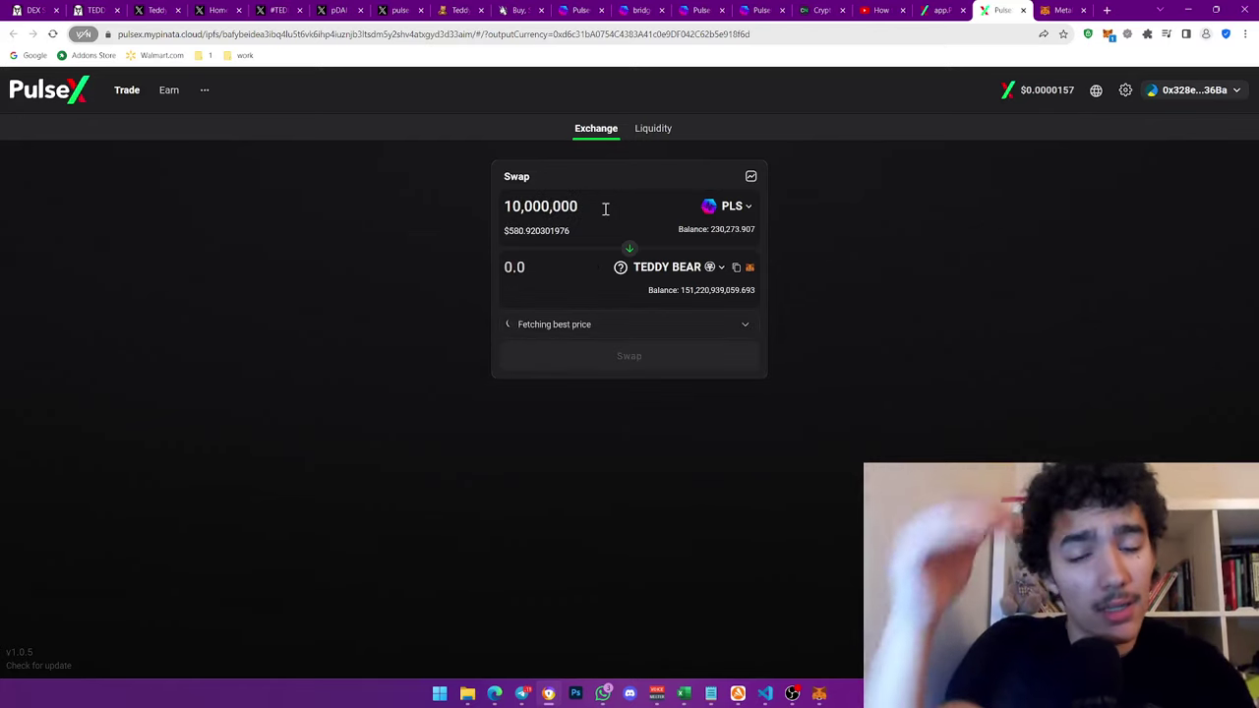
pyautogui.moveTo(607, 211); pyautogui.dragTo(402, 188)
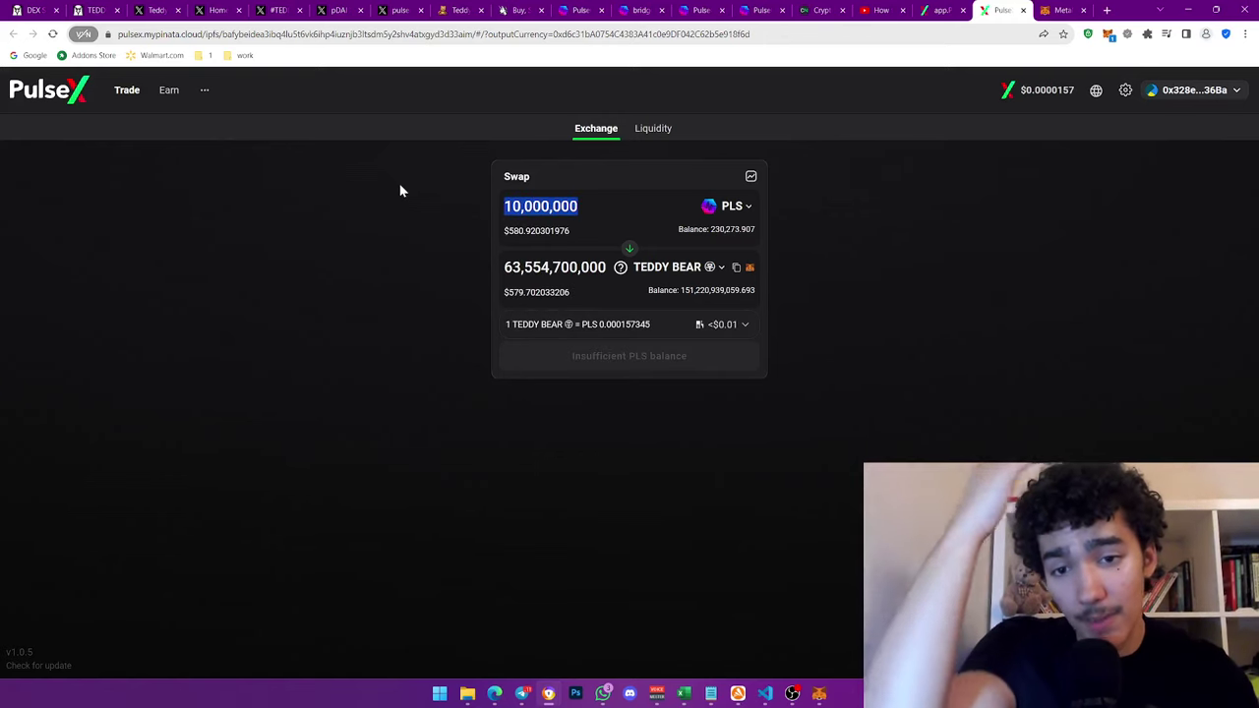
pyautogui.click(330, 194)
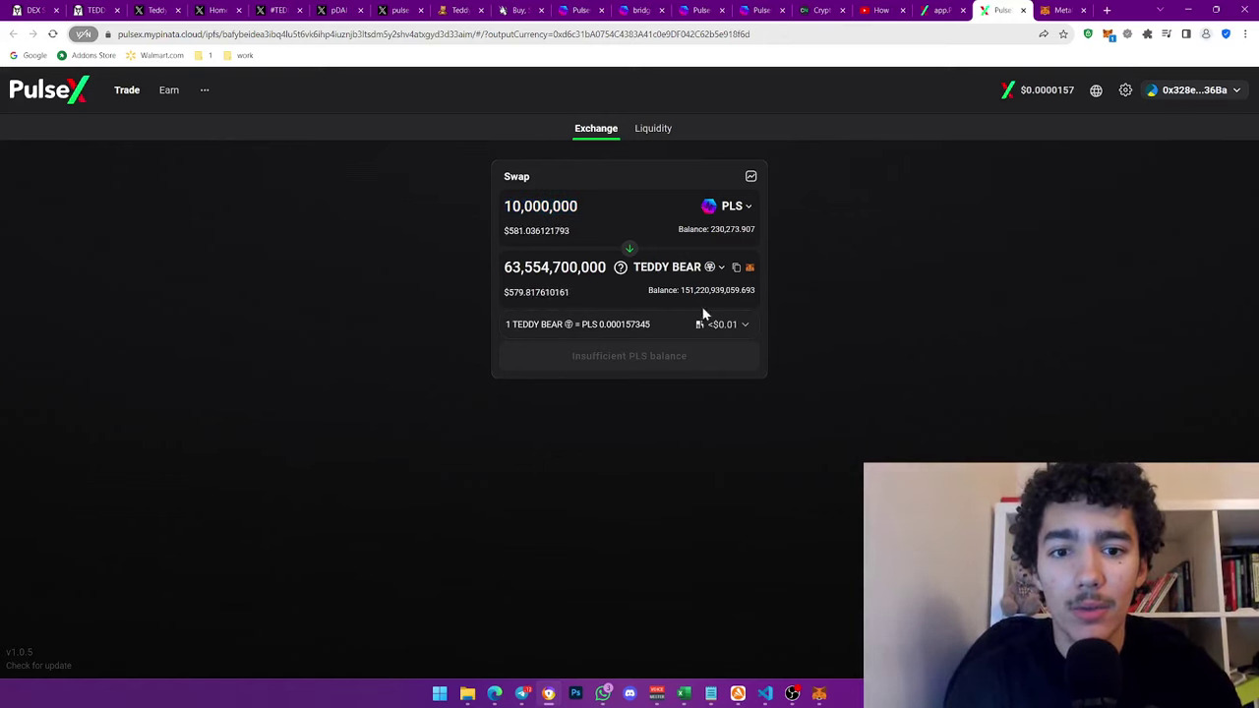
# Copy the TEDDY BEAR token contract address from the DEX Screener pair details
pyautogui.click(95, 10)
pyautogui.scroll(3, 1151, 359)
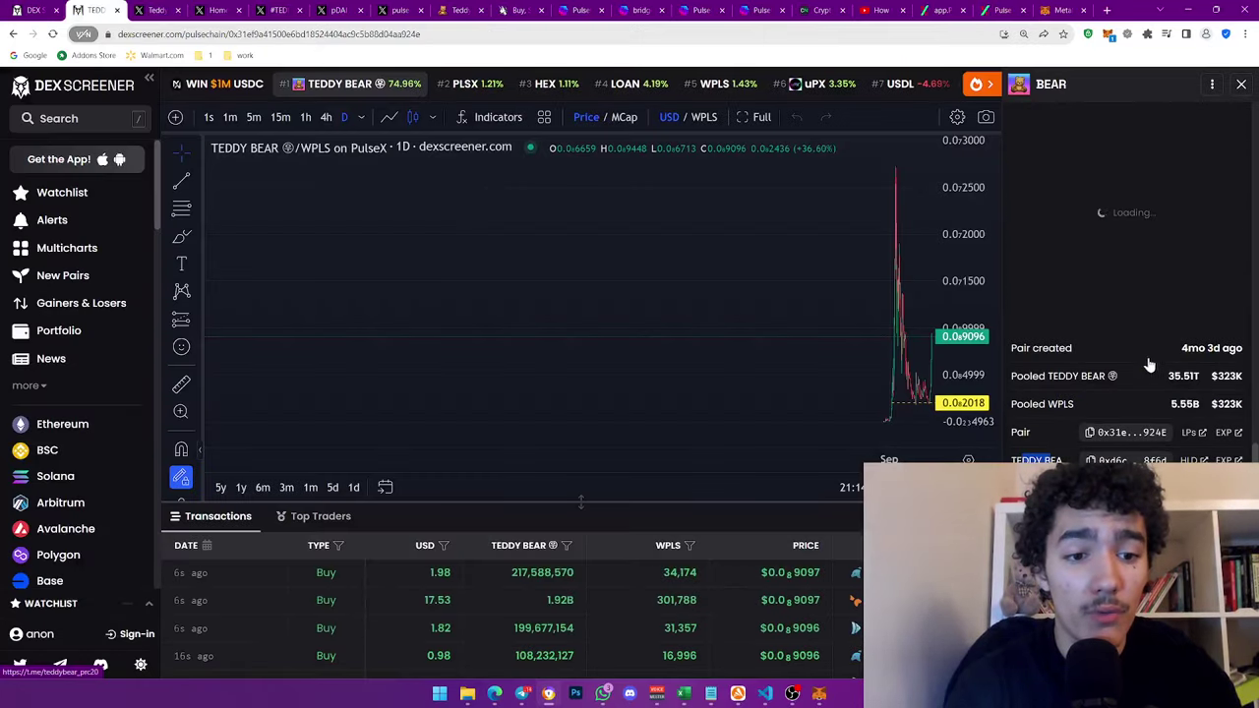
pyautogui.click(1090, 460)
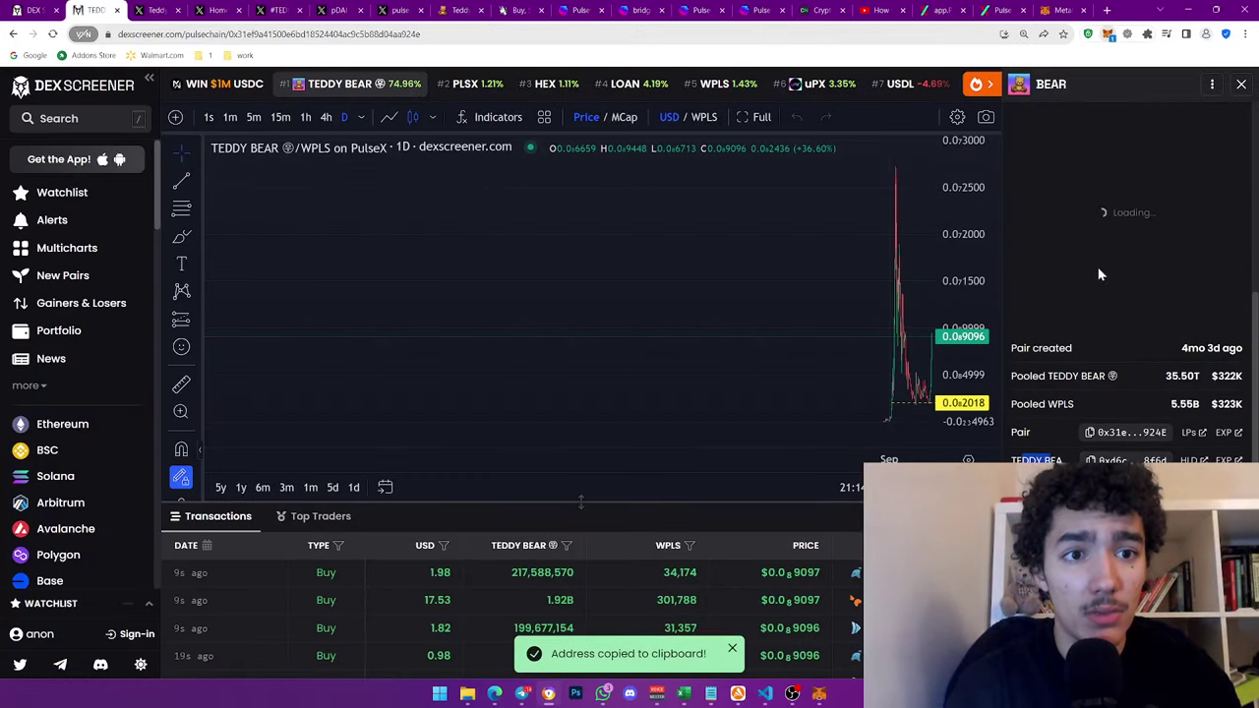
pyautogui.scroll(-2, 1142, 305)
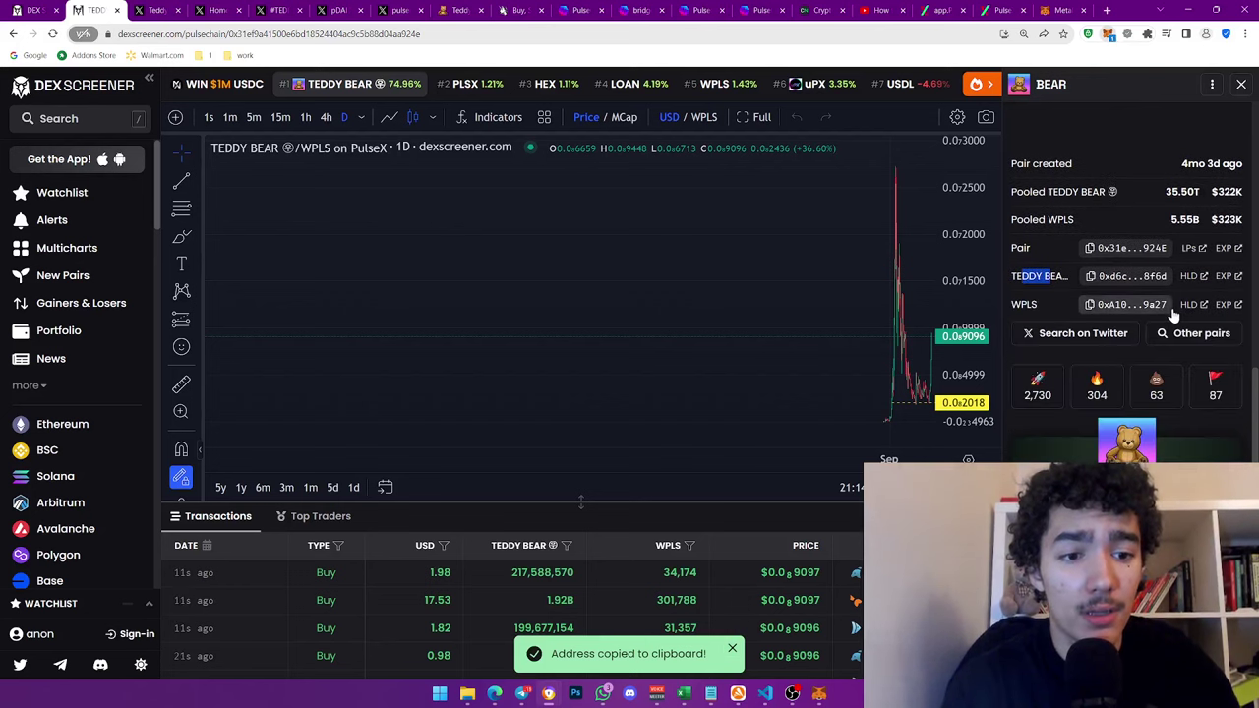
pyautogui.click(1112, 279)
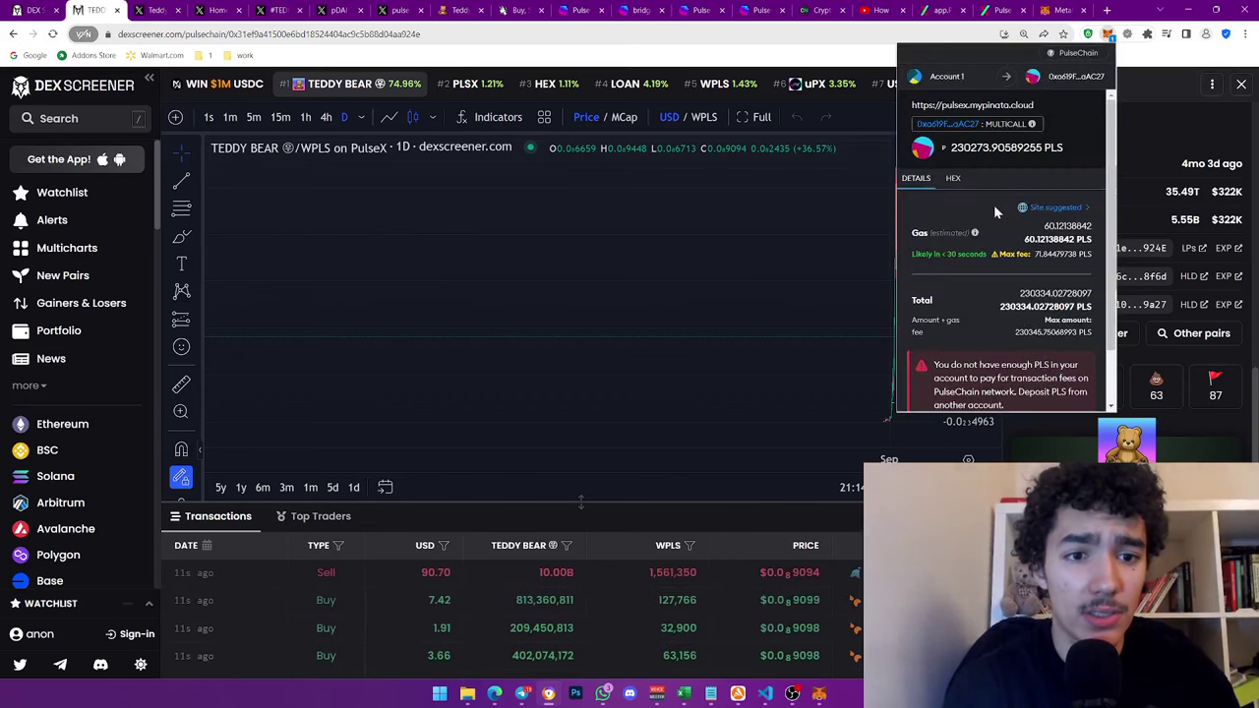
# Reject the pending MetaMask request and paste the address into a custom-token import
pyautogui.scroll(-1, 1003, 295)
pyautogui.click(980, 386)
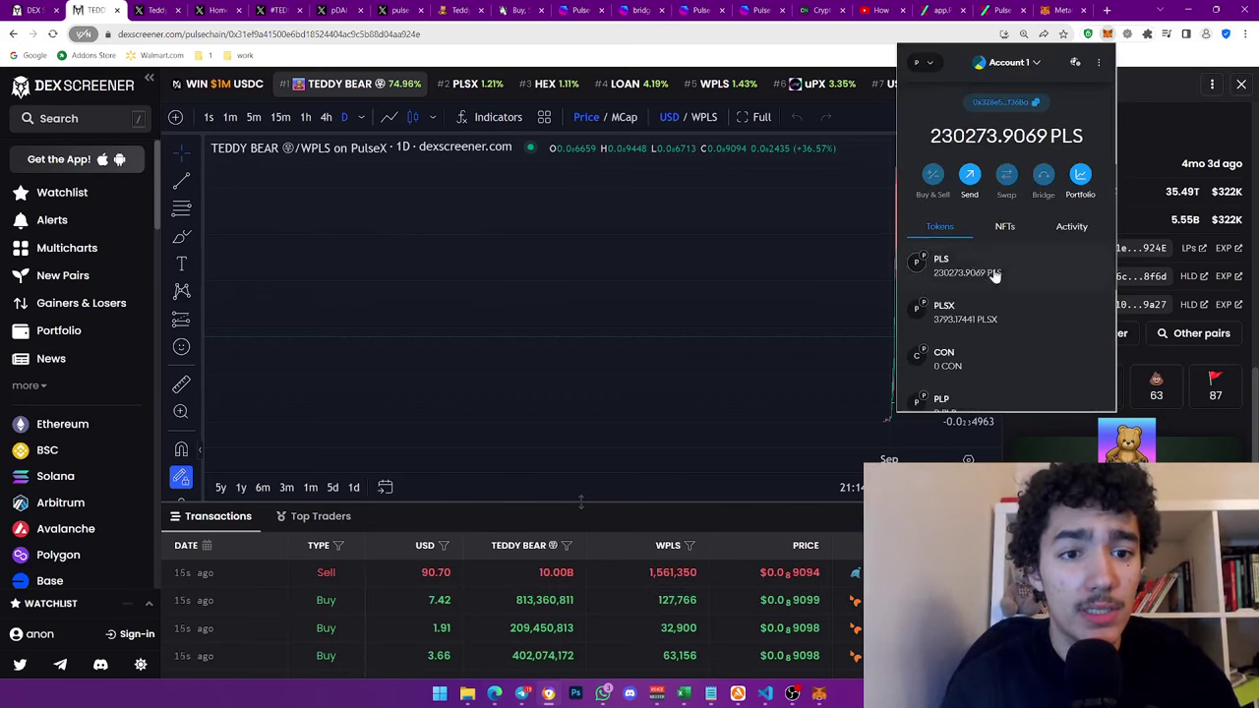
pyautogui.scroll(-10, 995, 272)
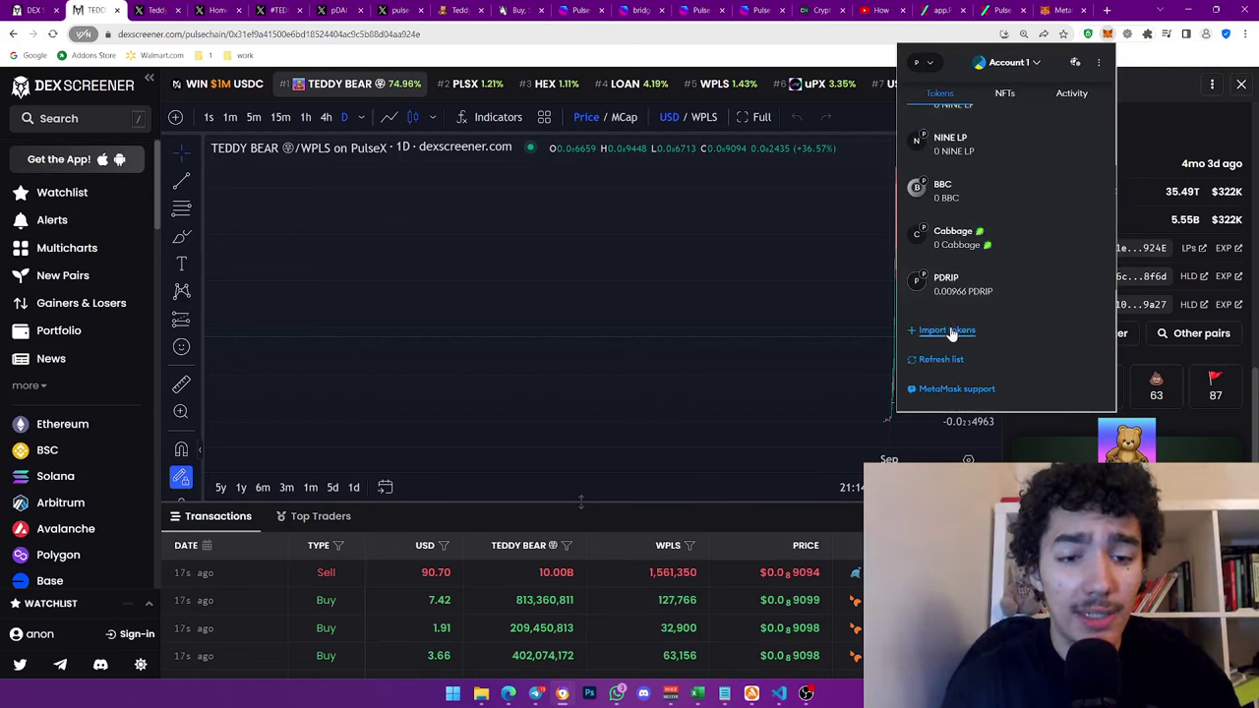
pyautogui.click(950, 330)
pyautogui.click(965, 260)
pyautogui.hotkey('ctrl', 'v')
# Close the MetaMask Import tokens form without importing anything
pyautogui.scroll(-1, 960, 276)
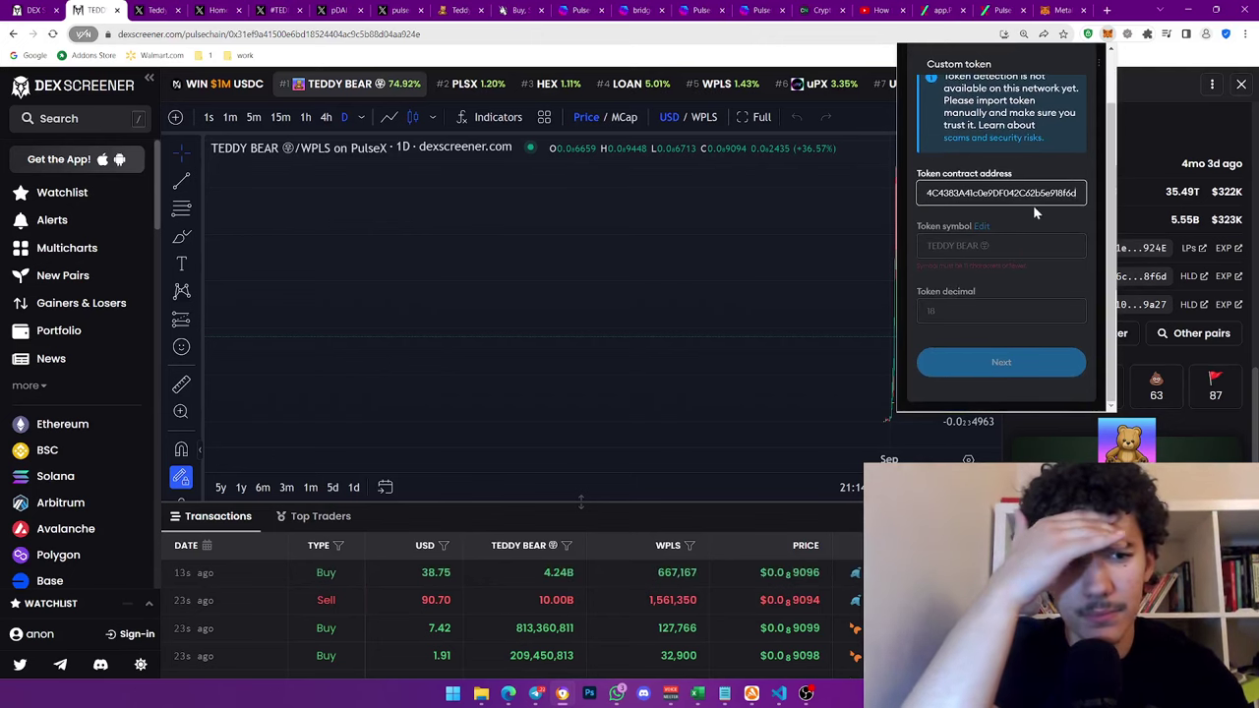
pyautogui.scroll(1, 1032, 234)
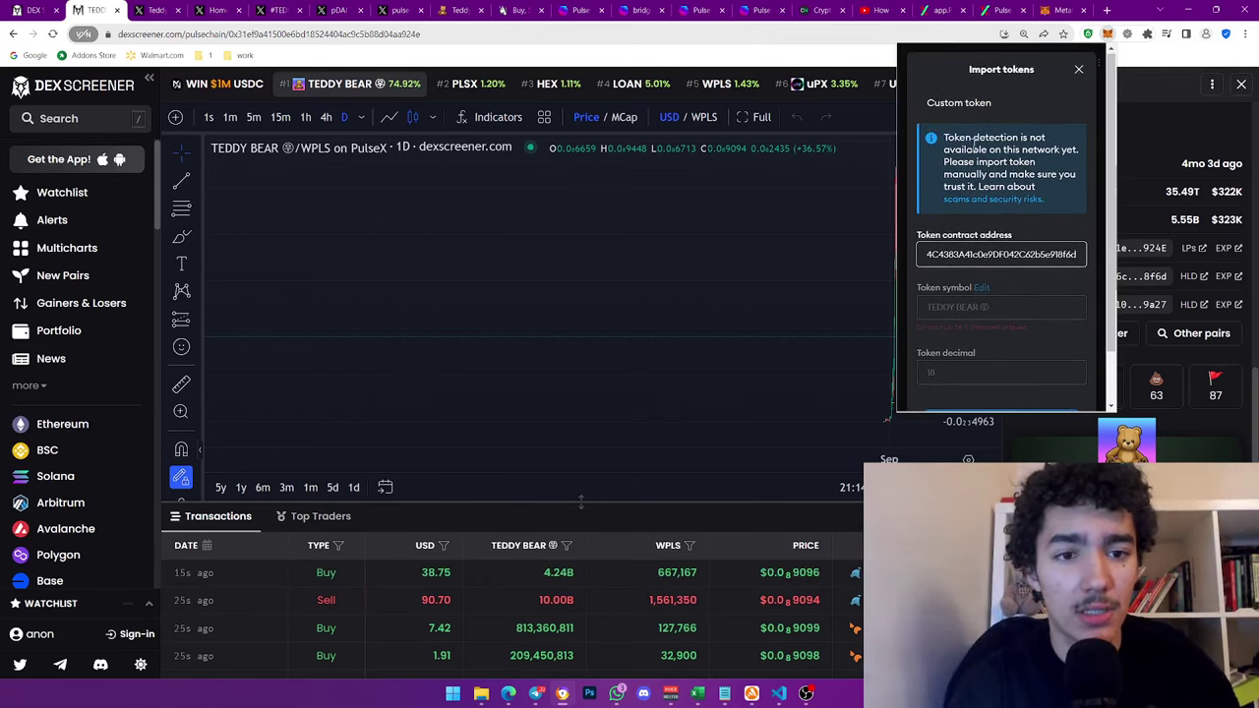
pyautogui.scroll(-1, 1023, 153)
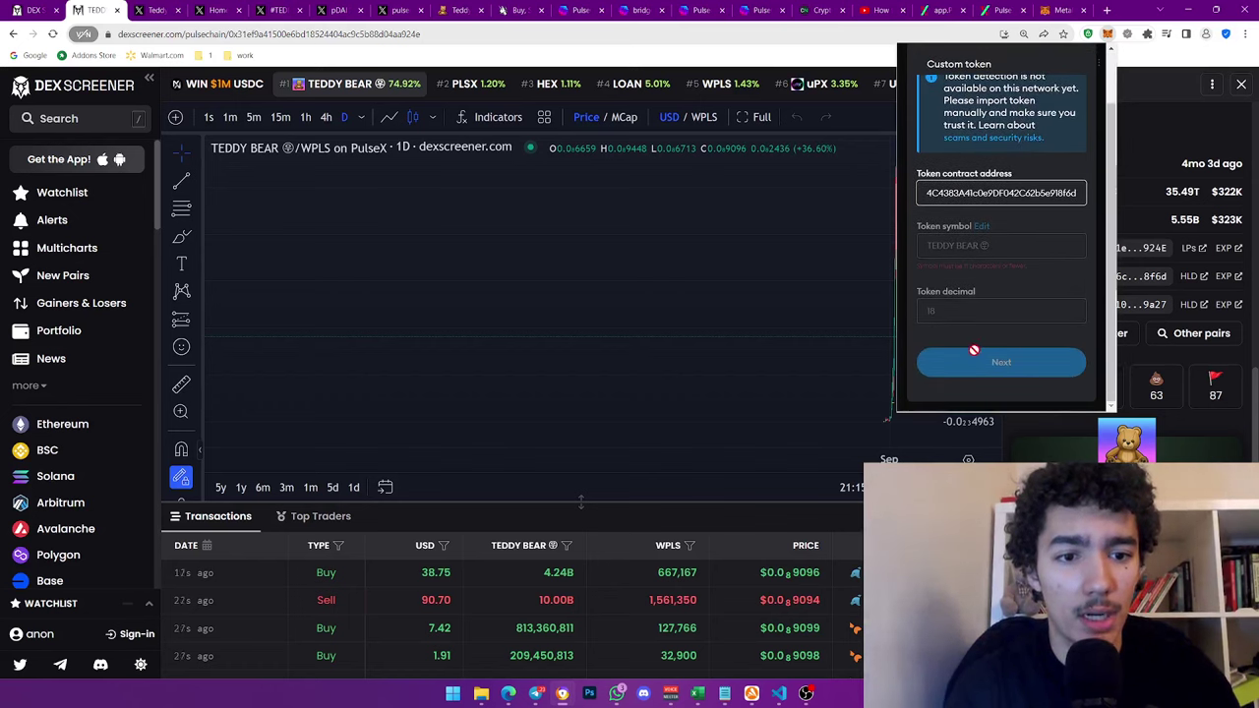
pyautogui.click(989, 242)
pyautogui.scroll(1, 1014, 256)
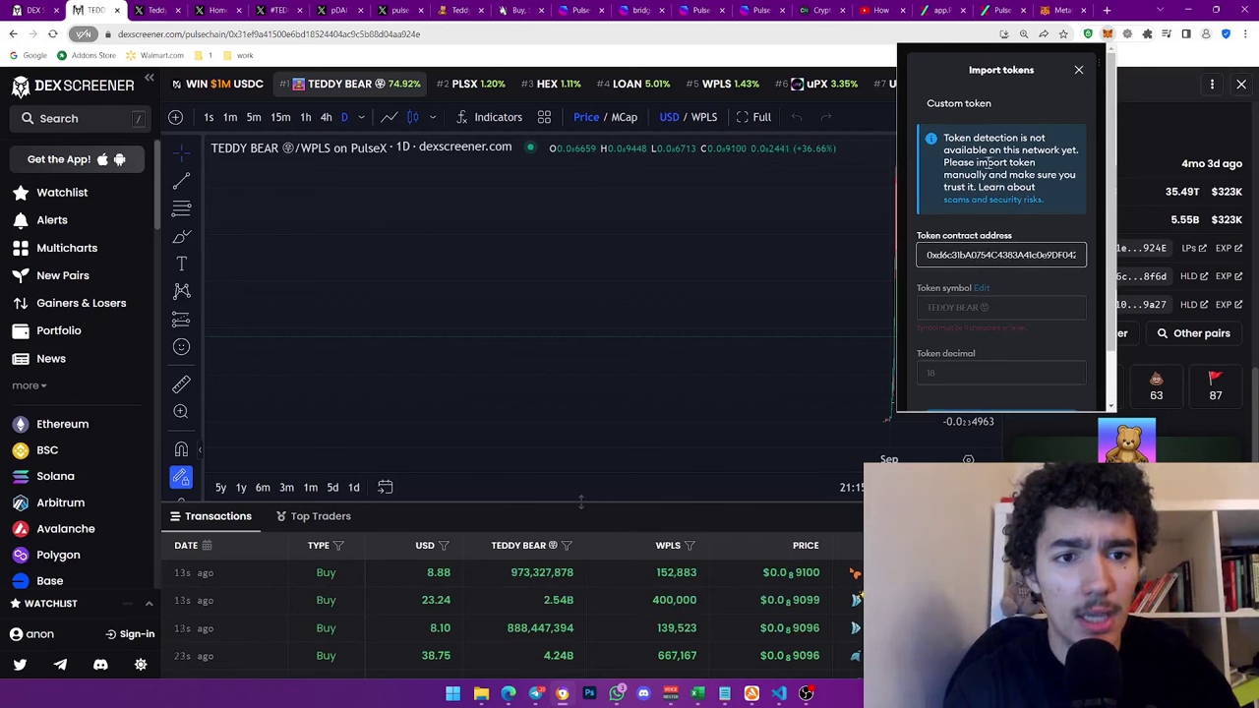
pyautogui.click(959, 169)
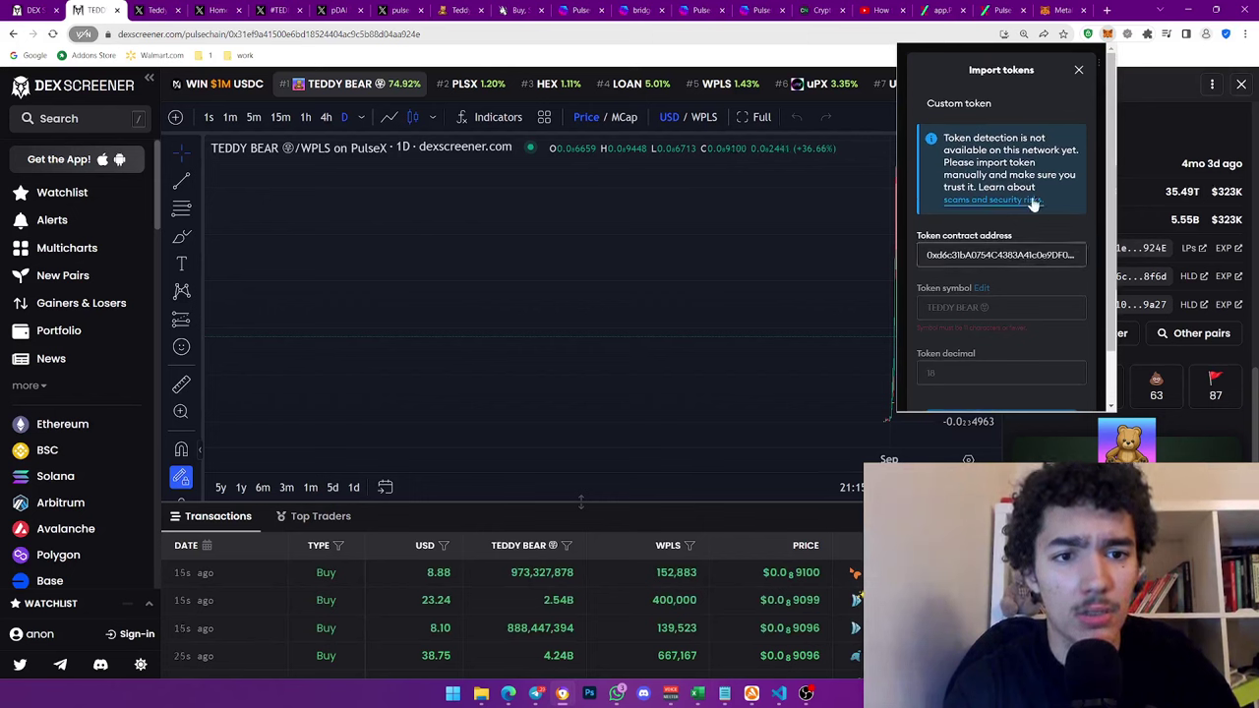
pyautogui.scroll(-1, 1028, 187)
pyautogui.scroll(1, 1084, 98)
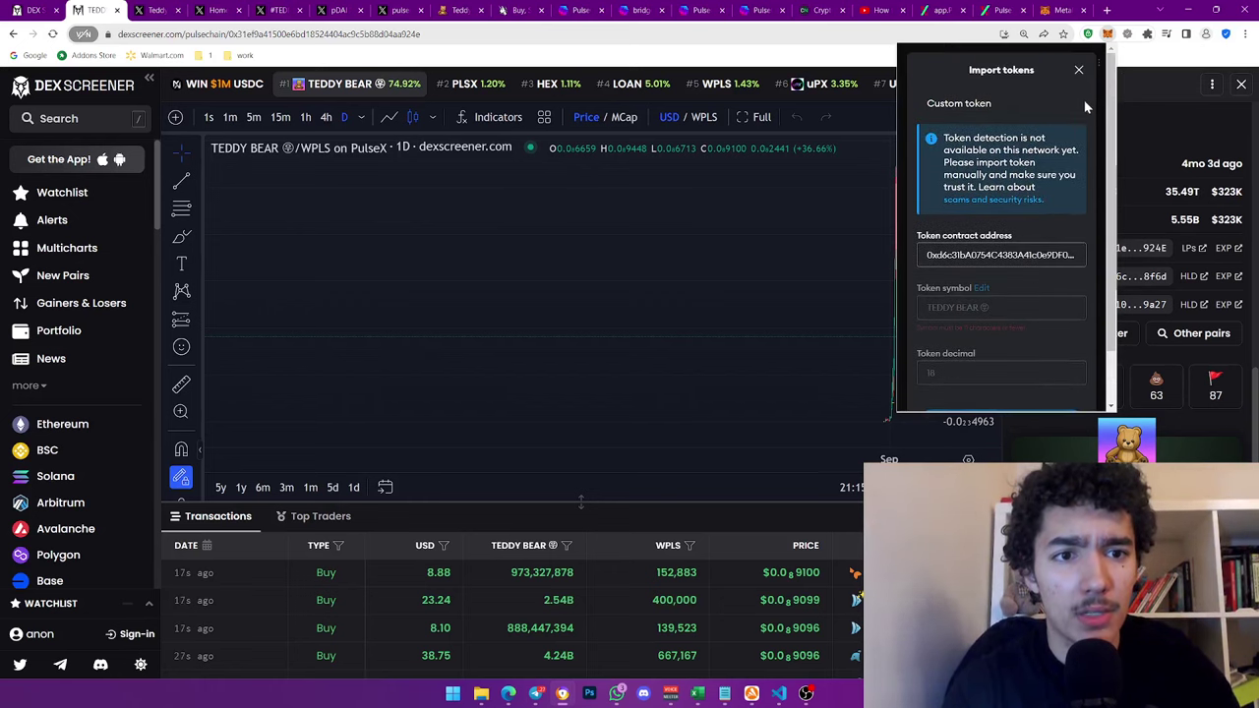
pyautogui.click(1079, 68)
pyautogui.scroll(1, 1024, 252)
pyautogui.scroll(6, 1023, 266)
pyautogui.scroll(4, 1024, 301)
pyautogui.scroll(-10, 1022, 305)
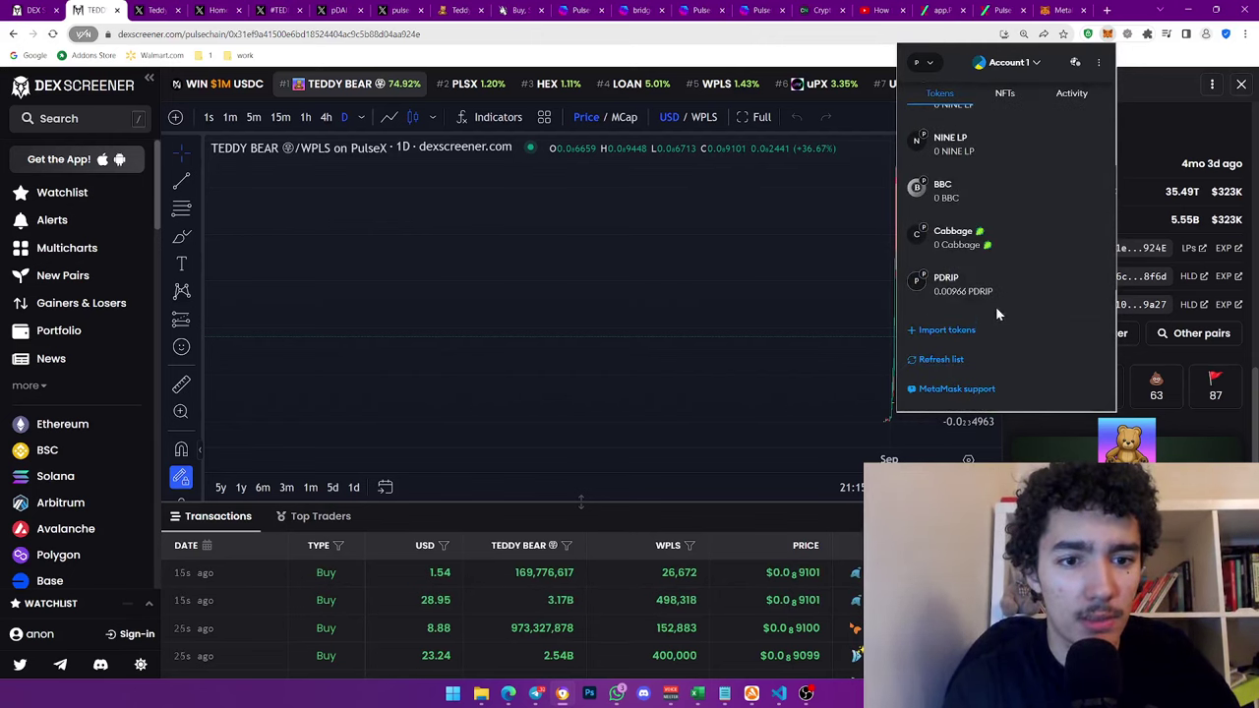
pyautogui.scroll(3, 974, 296)
pyautogui.scroll(-3, 971, 286)
# Import TEDDY BEAR into MetaMask from the pasted contract address, with the symbol edited to TEDDY BEAR
pyautogui.click(959, 332)
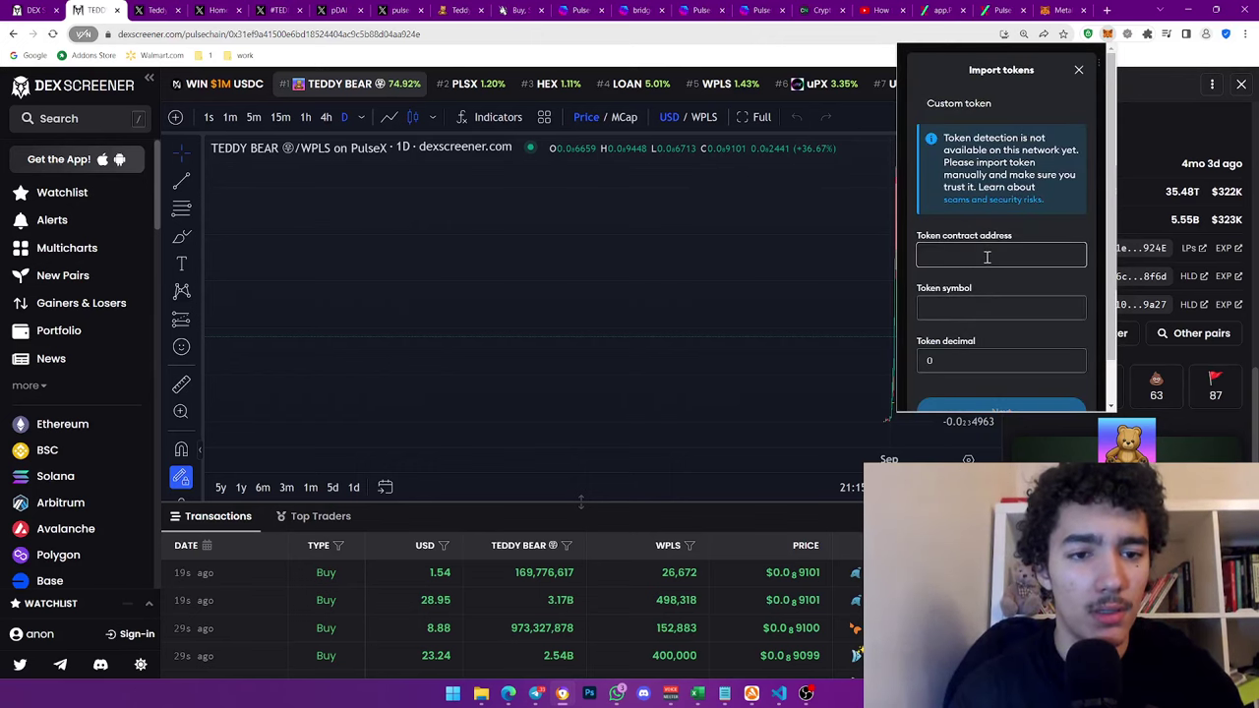
pyautogui.hotkey('ctrl', 'v')
pyautogui.click(982, 288)
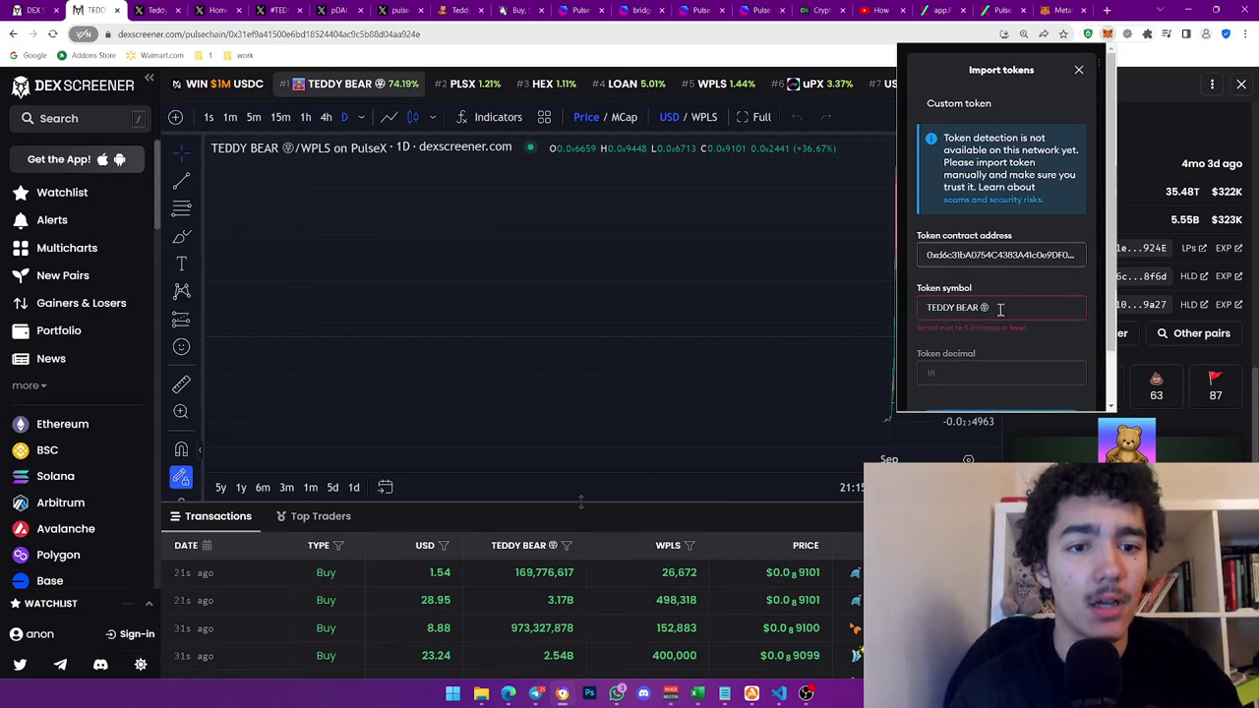
pyautogui.click(1001, 309)
pyautogui.press('BackSpace')
pyautogui.press('BackSpace')
pyautogui.press('BackSpace')
pyautogui.write('R')
pyautogui.scroll(-1, 969, 333)
pyautogui.click(993, 364)
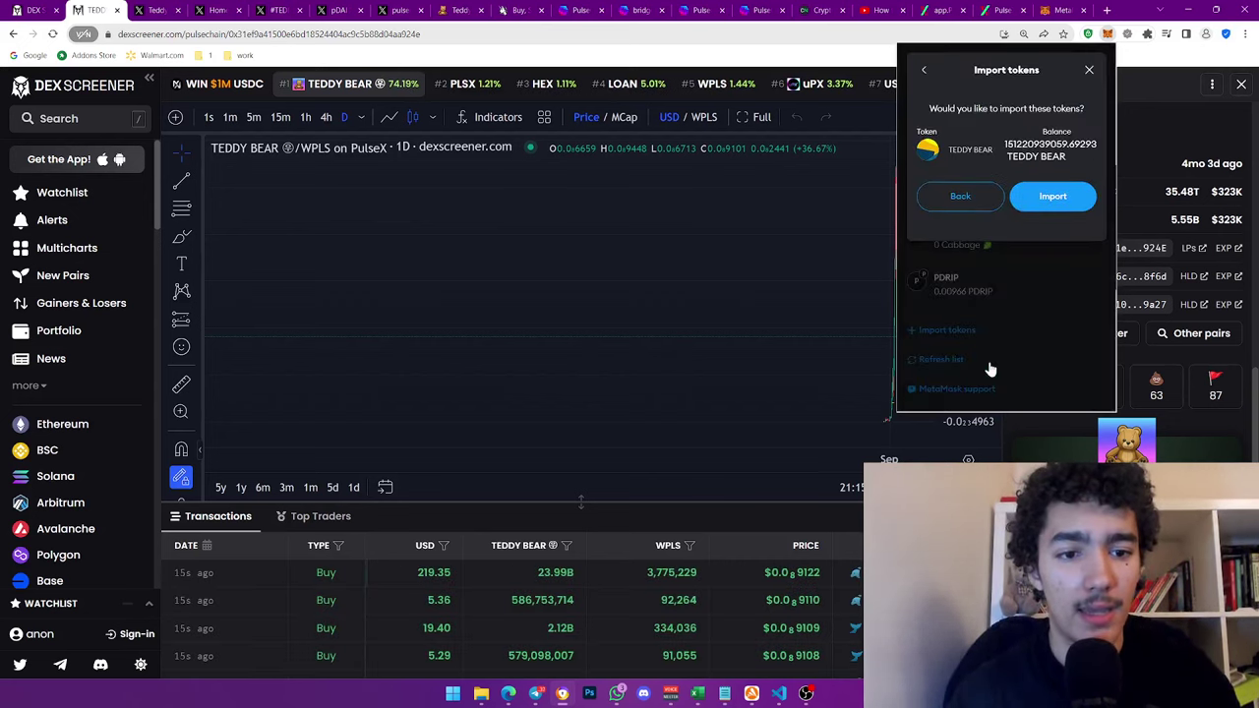
pyautogui.click(1052, 202)
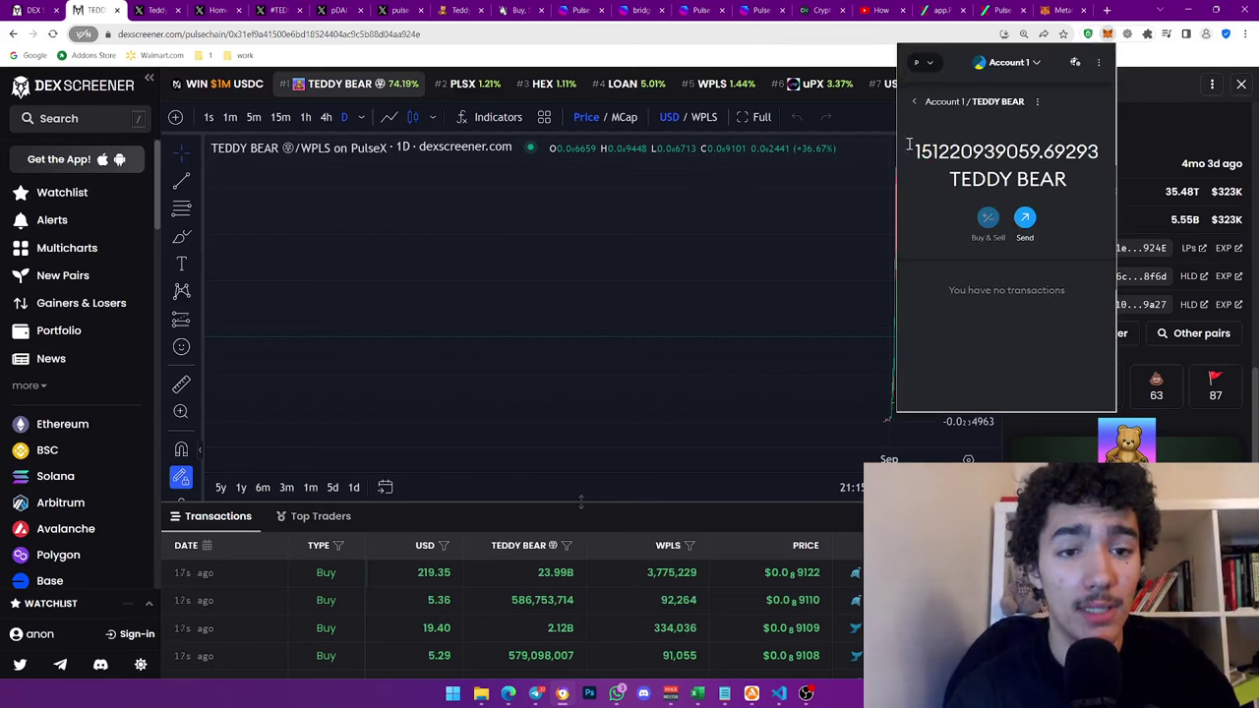
# Check the 151220939059.69293 TEDDY BEAR and 230273.9069 PLS balances, then return to PulseX
pyautogui.moveTo(910, 145)
pyautogui.mouseDown()
pyautogui.moveTo(1081, 149)
pyautogui.moveTo(893, 150)
pyautogui.mouseUp()
pyautogui.click(982, 148)
pyautogui.click(925, 104)
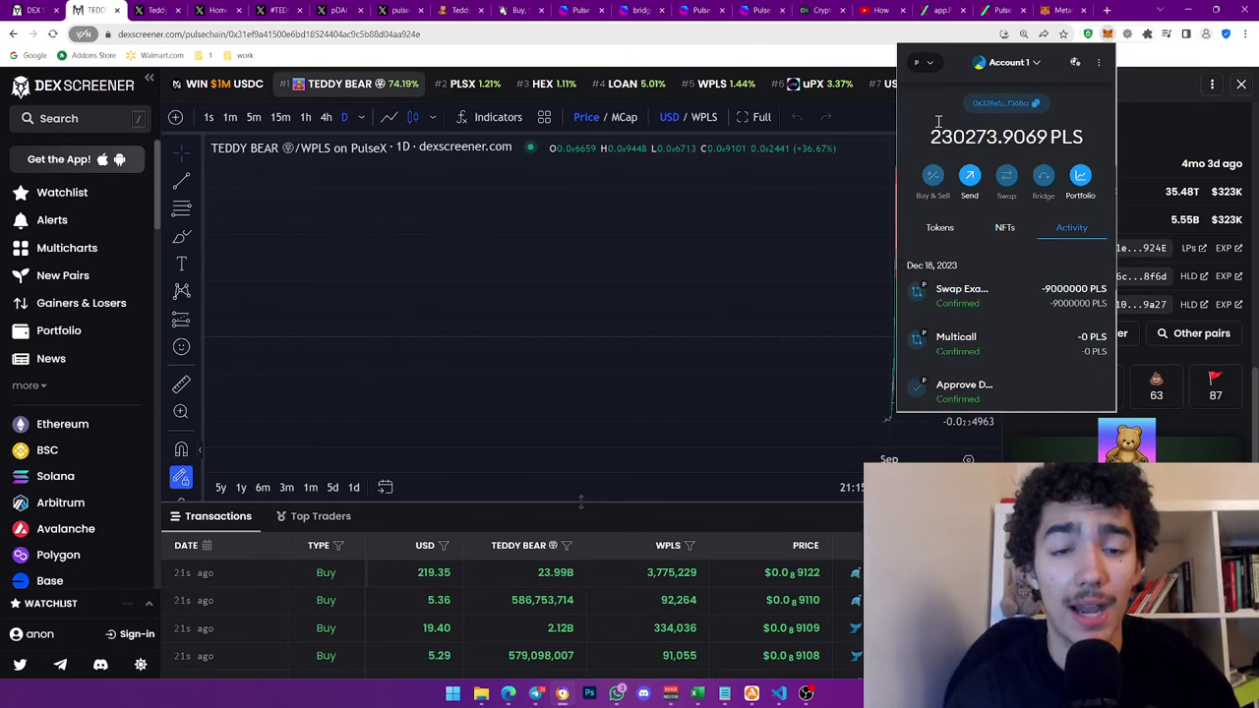
pyautogui.moveTo(929, 137); pyautogui.dragTo(989, 137)
pyautogui.click(1002, 133)
pyautogui.click(999, 10)
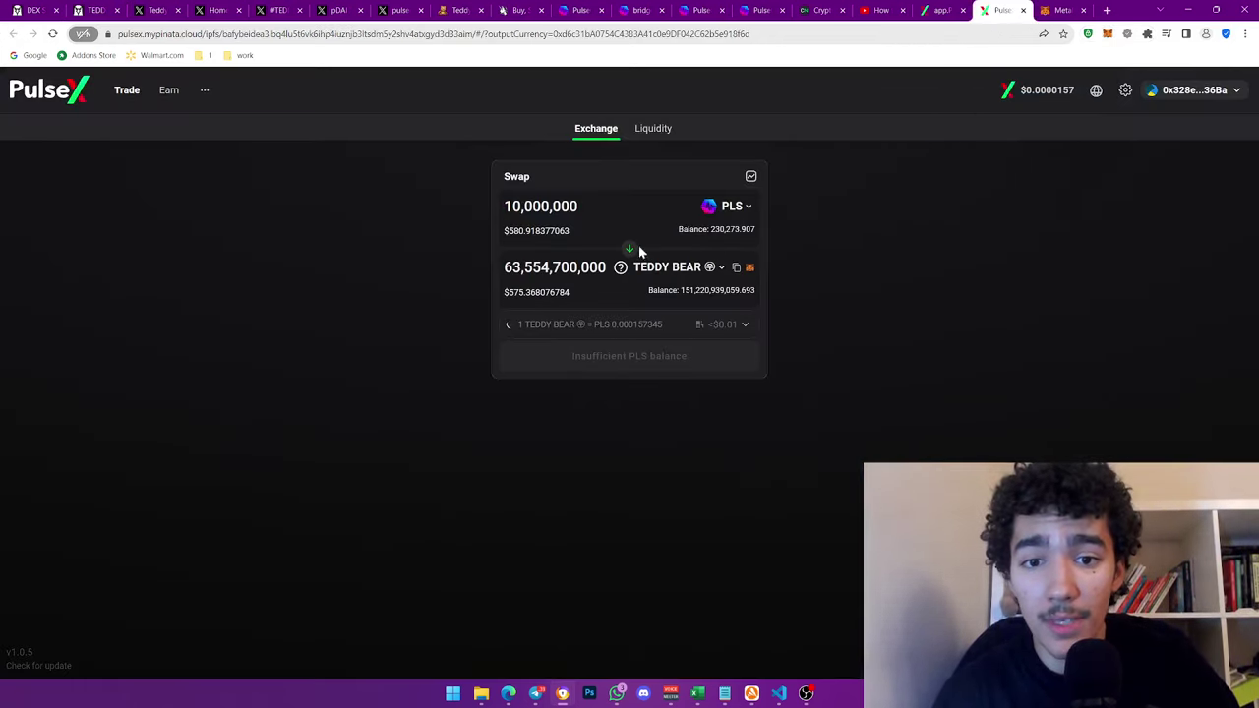
# Reverse the PulseX swap to sell all TEDDY BEAR for about 23,421,100 PLS
pyautogui.click(630, 249)
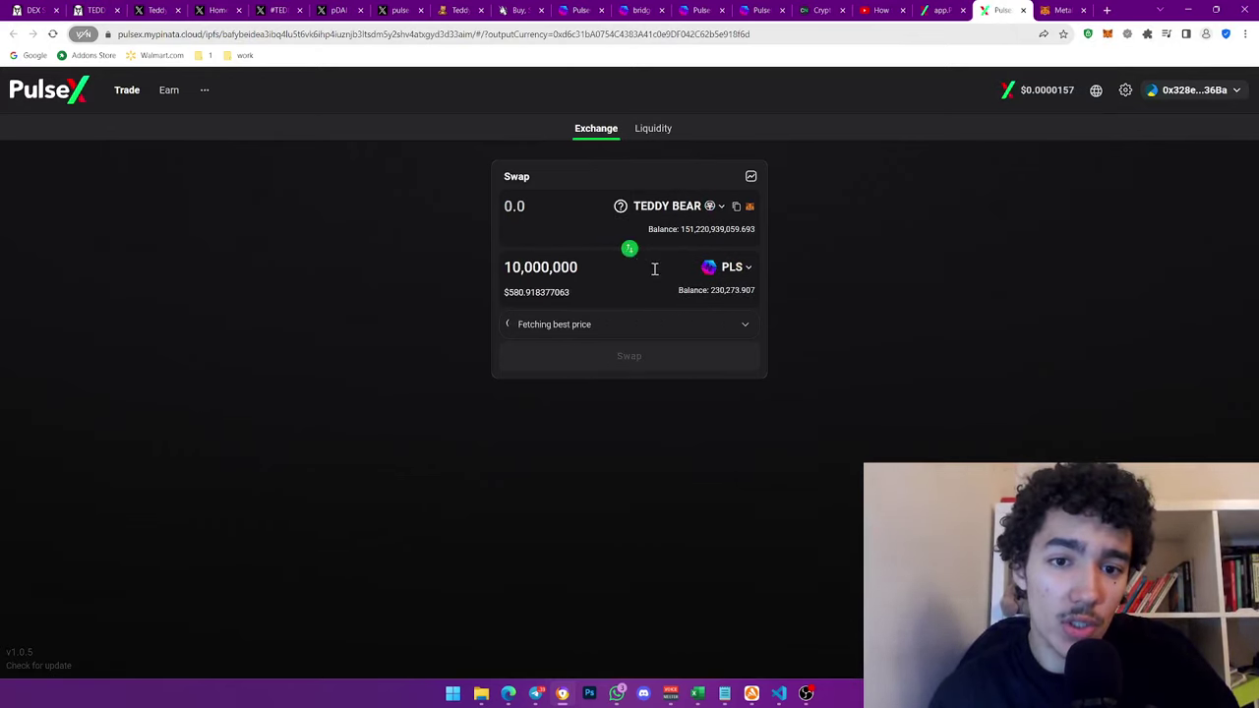
pyautogui.click(743, 229)
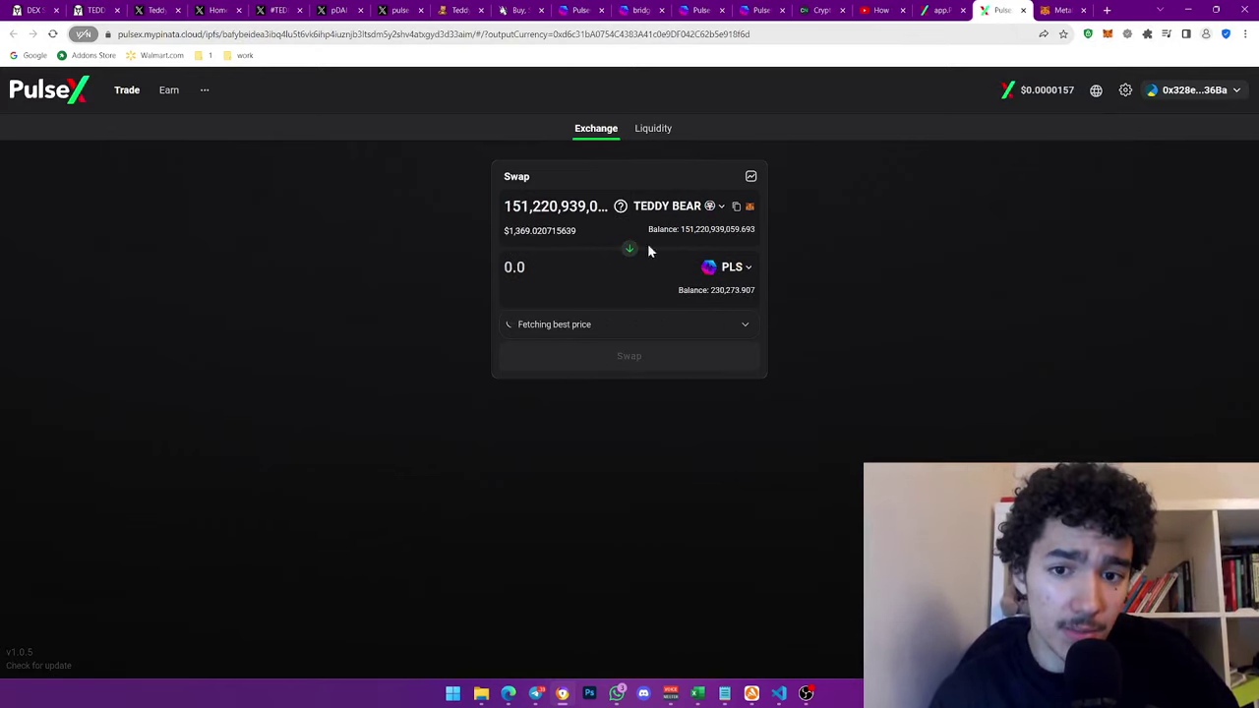
pyautogui.moveTo(511, 229)
pyautogui.mouseDown()
pyautogui.moveTo(580, 230)
pyautogui.moveTo(507, 230)
pyautogui.mouseUp()
pyautogui.click(505, 233)
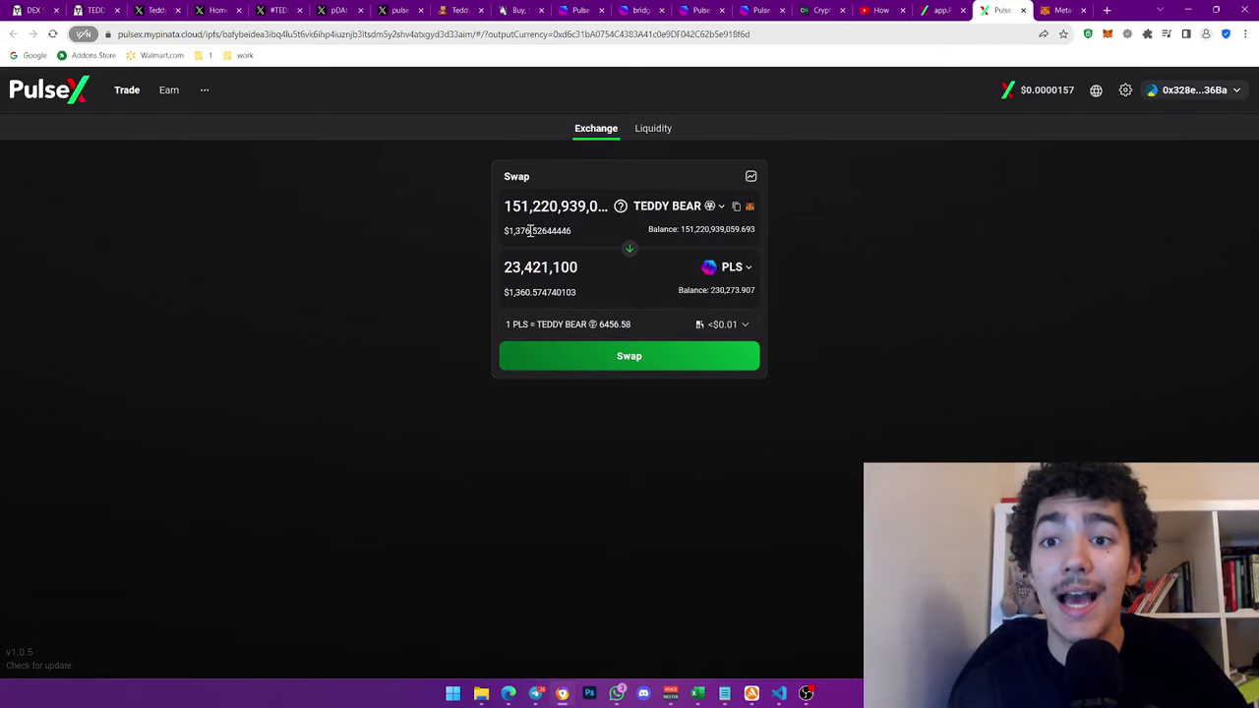
pyautogui.click(278, 10)
# Go through the X tabs to the #TEDDYBEAR results with the 5x-in-1-week post
pyautogui.click(339, 10)
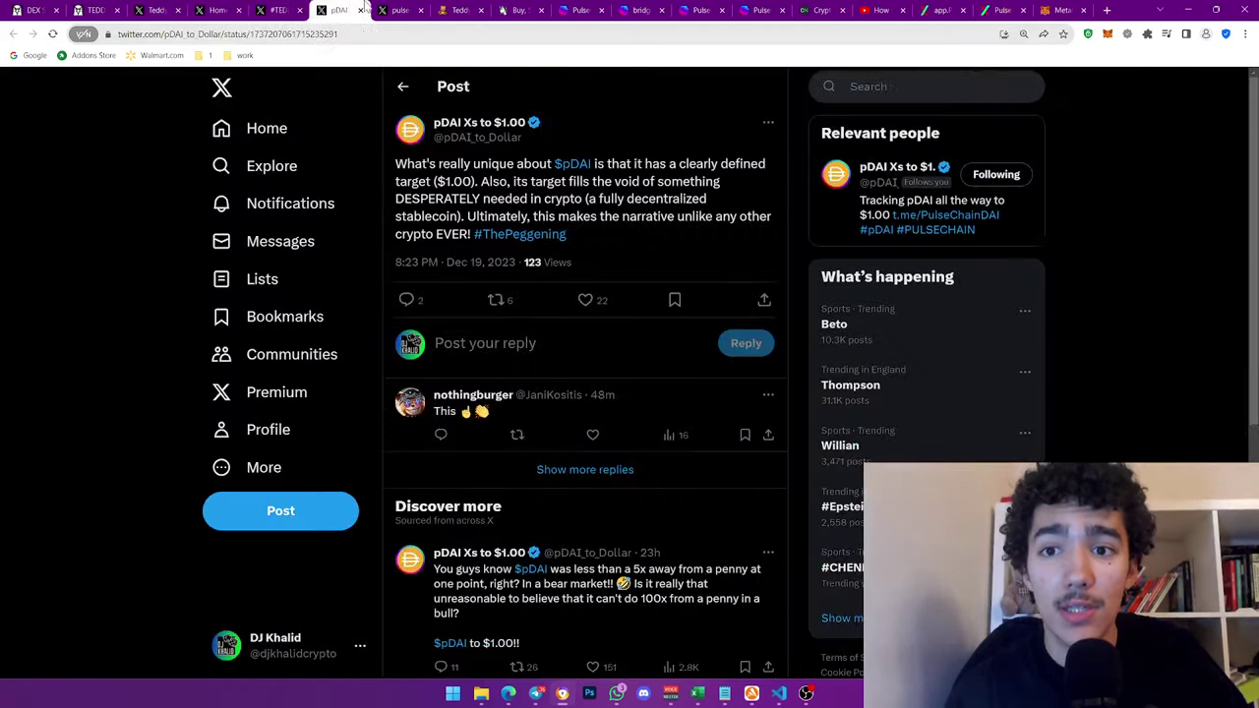
pyautogui.click(395, 10)
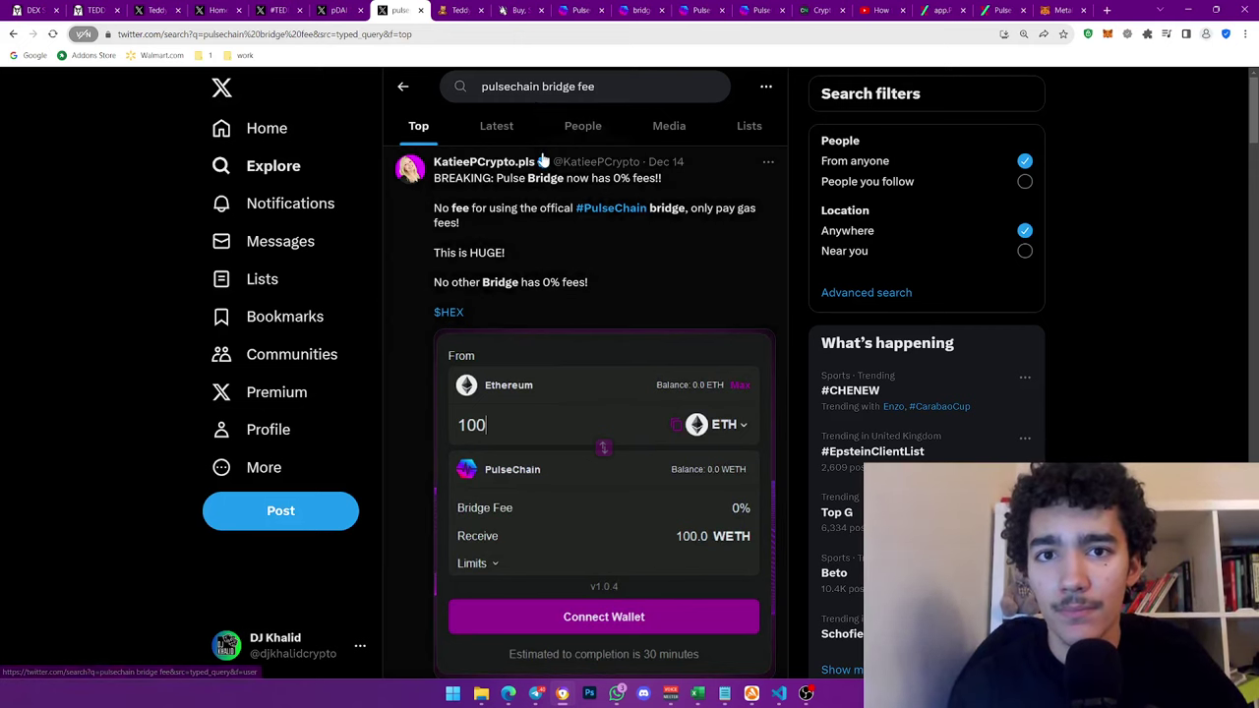
pyautogui.click(270, 9)
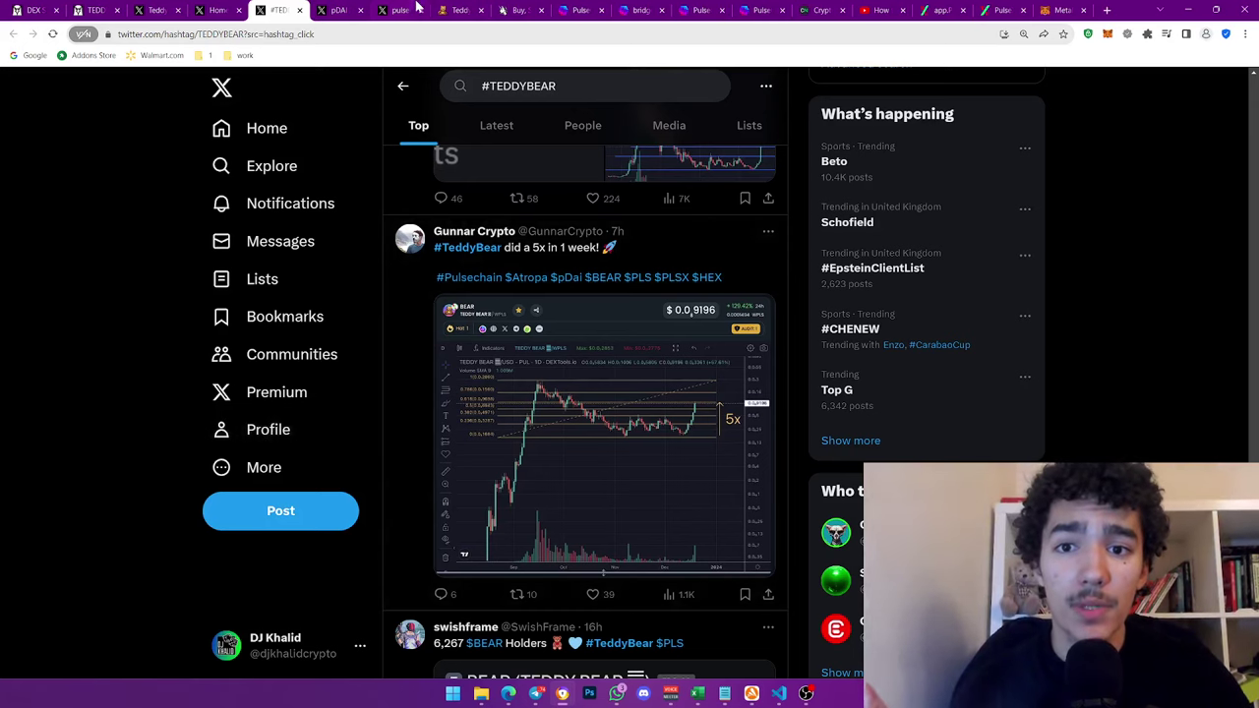
pyautogui.click(462, 10)
pyautogui.click(503, 9)
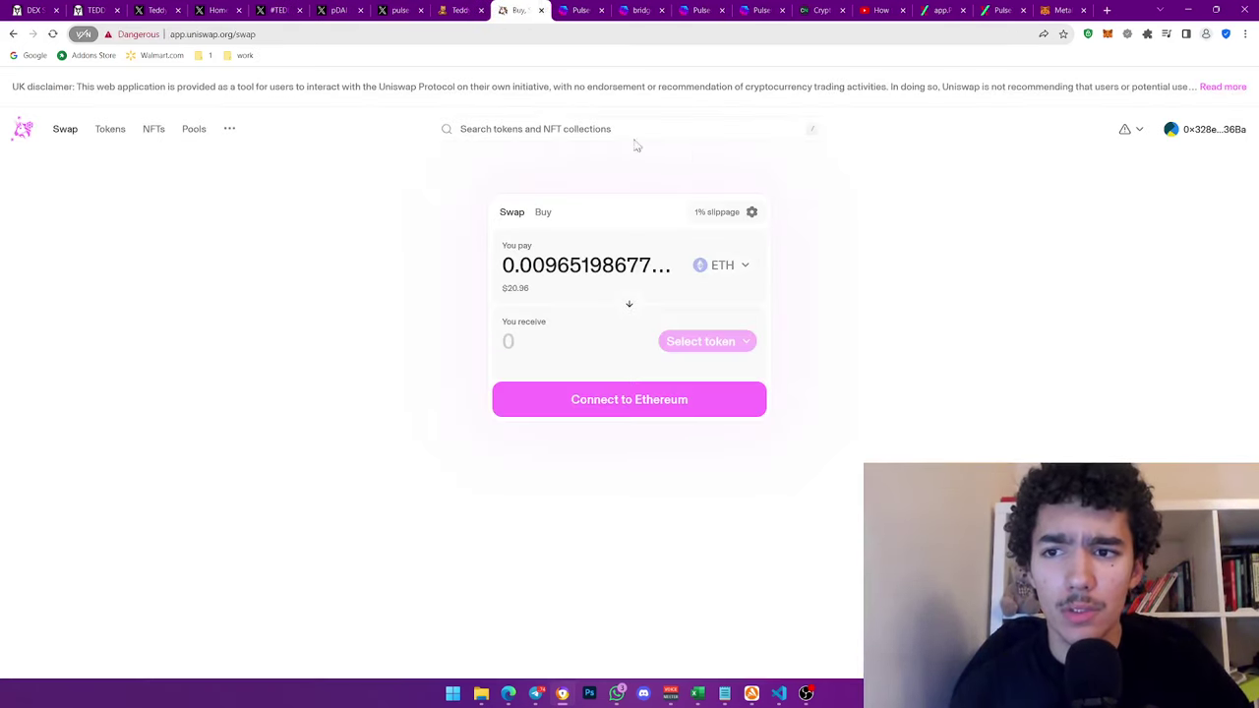
pyautogui.click(12, 9)
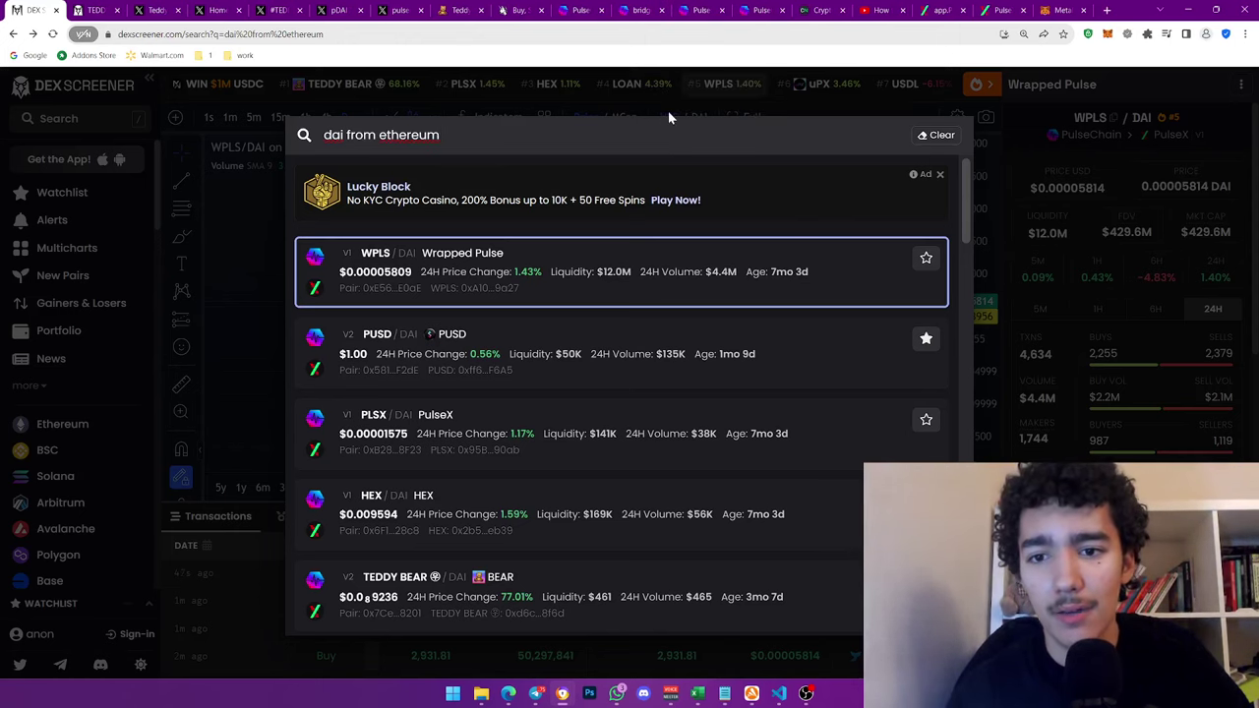
pyautogui.click(692, 9)
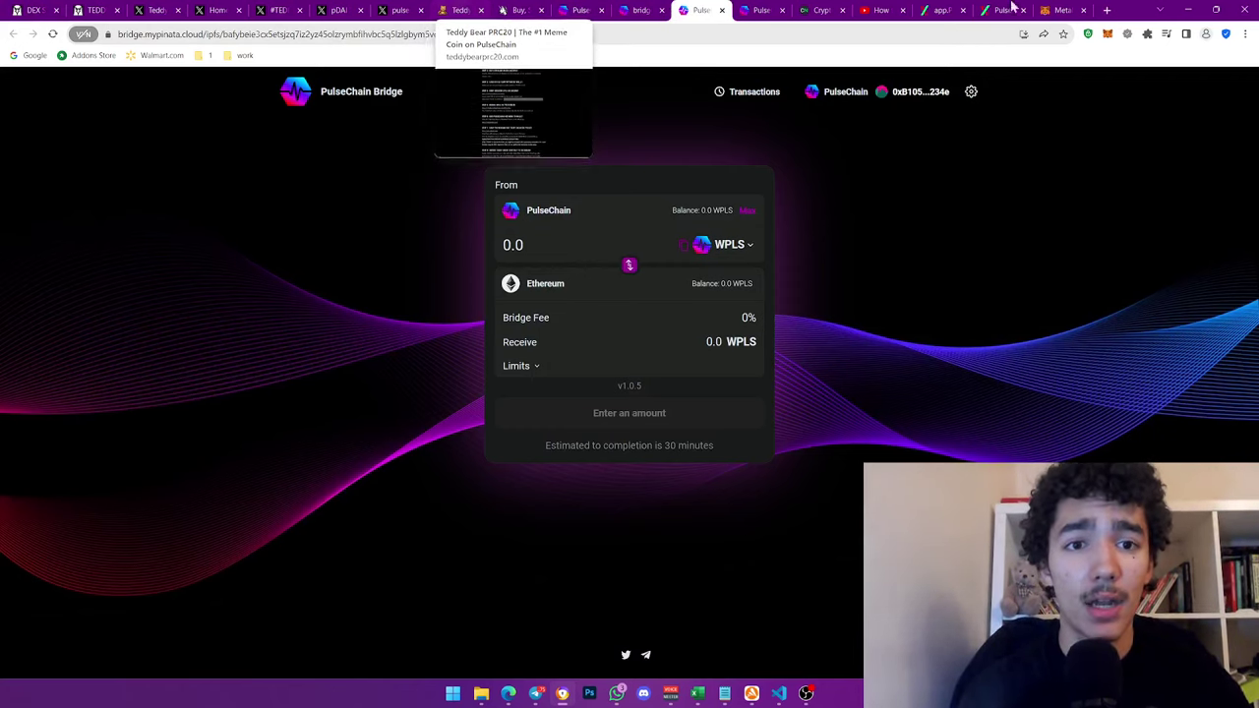
pyautogui.click(878, 10)
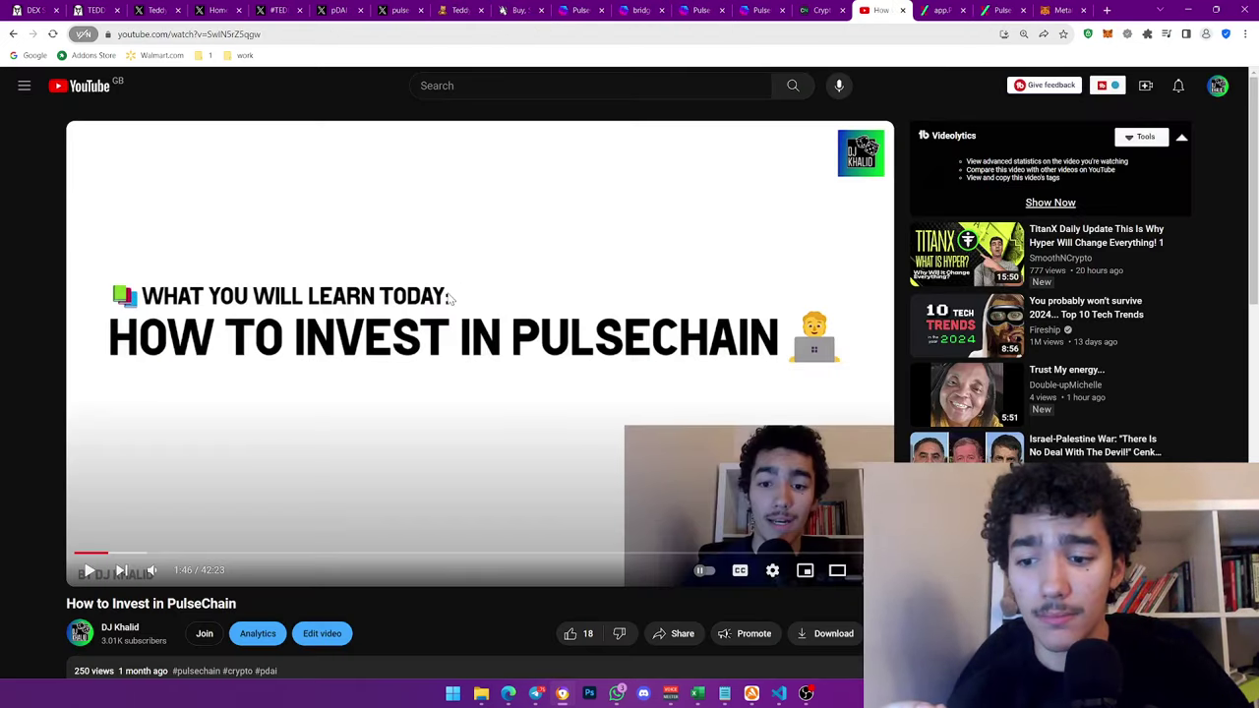
pyautogui.scroll(-1, 57, 577)
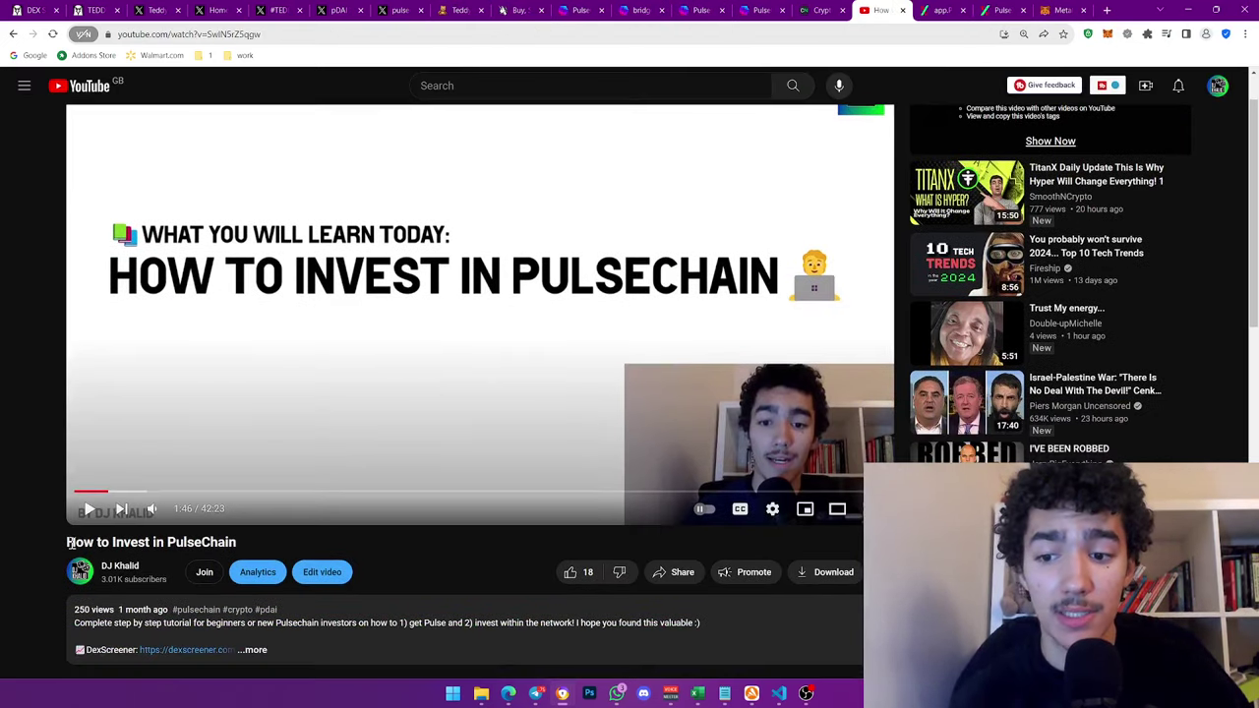
pyautogui.moveTo(65, 542); pyautogui.dragTo(228, 542)
pyautogui.click(255, 537)
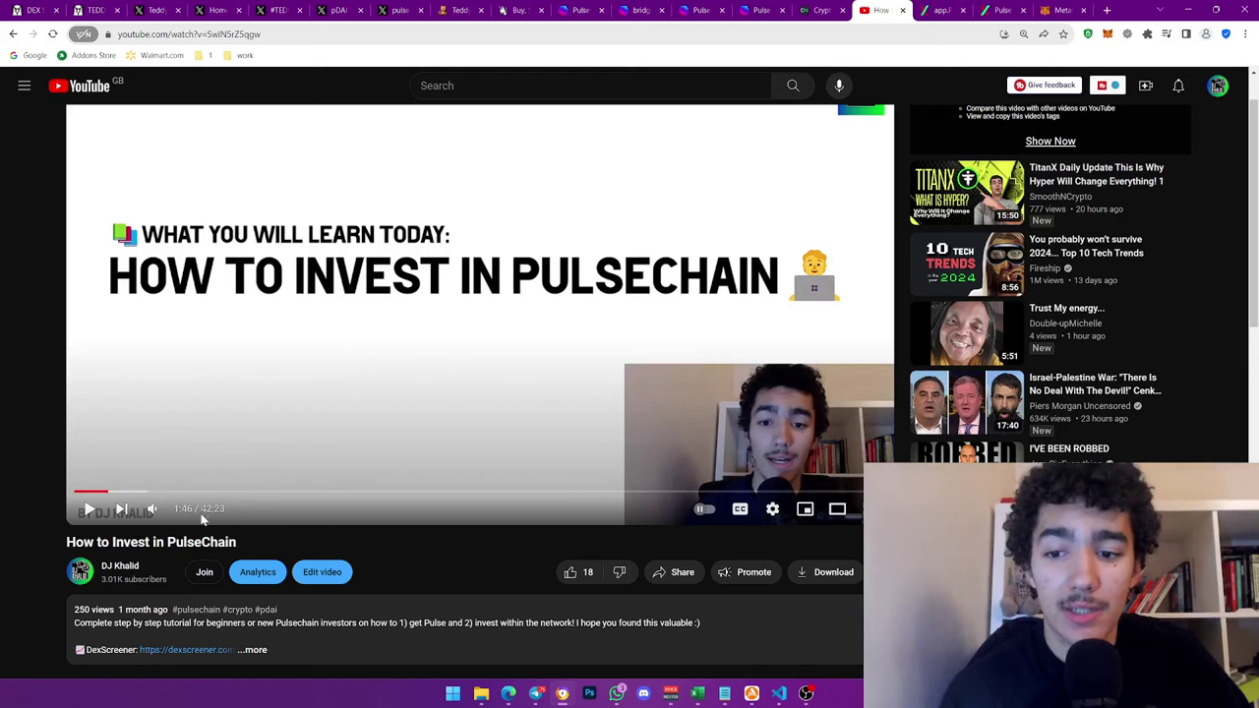
pyautogui.scroll(1, 2, 360)
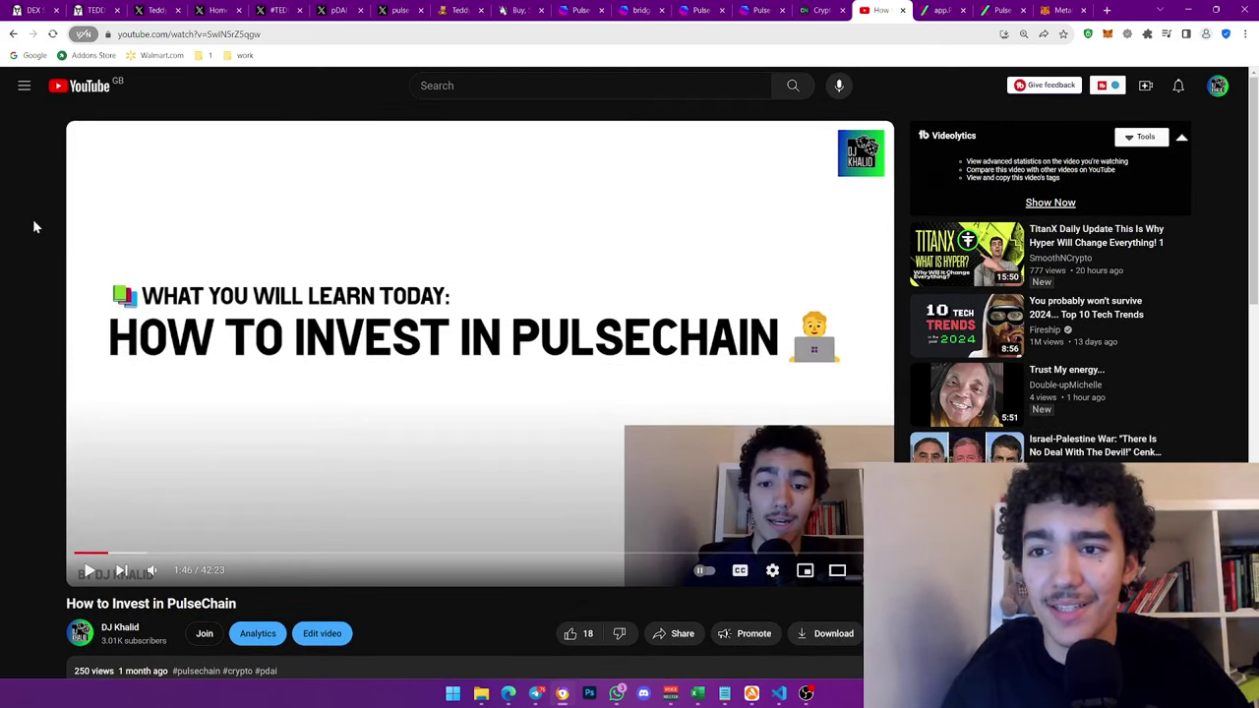
# Return to the #TEDDYBEAR results on X, showing the post calling it the #1 memecoin
pyautogui.click(277, 10)
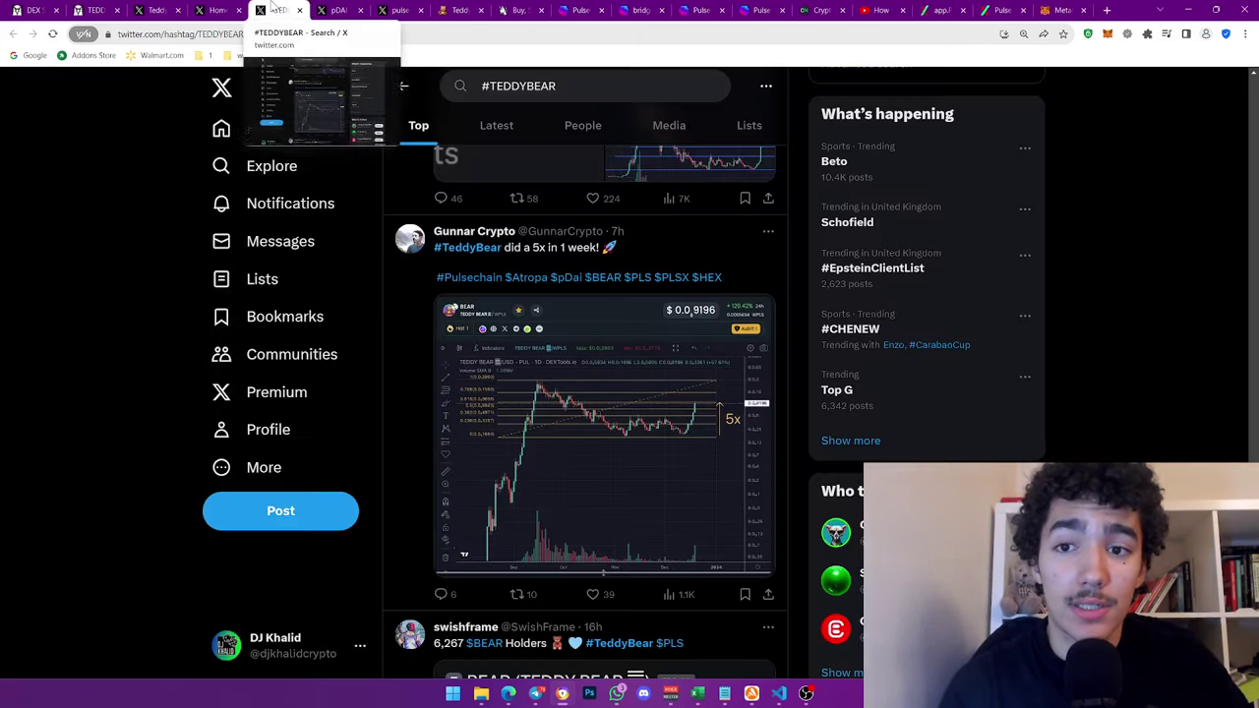
pyautogui.scroll(4, 588, 218)
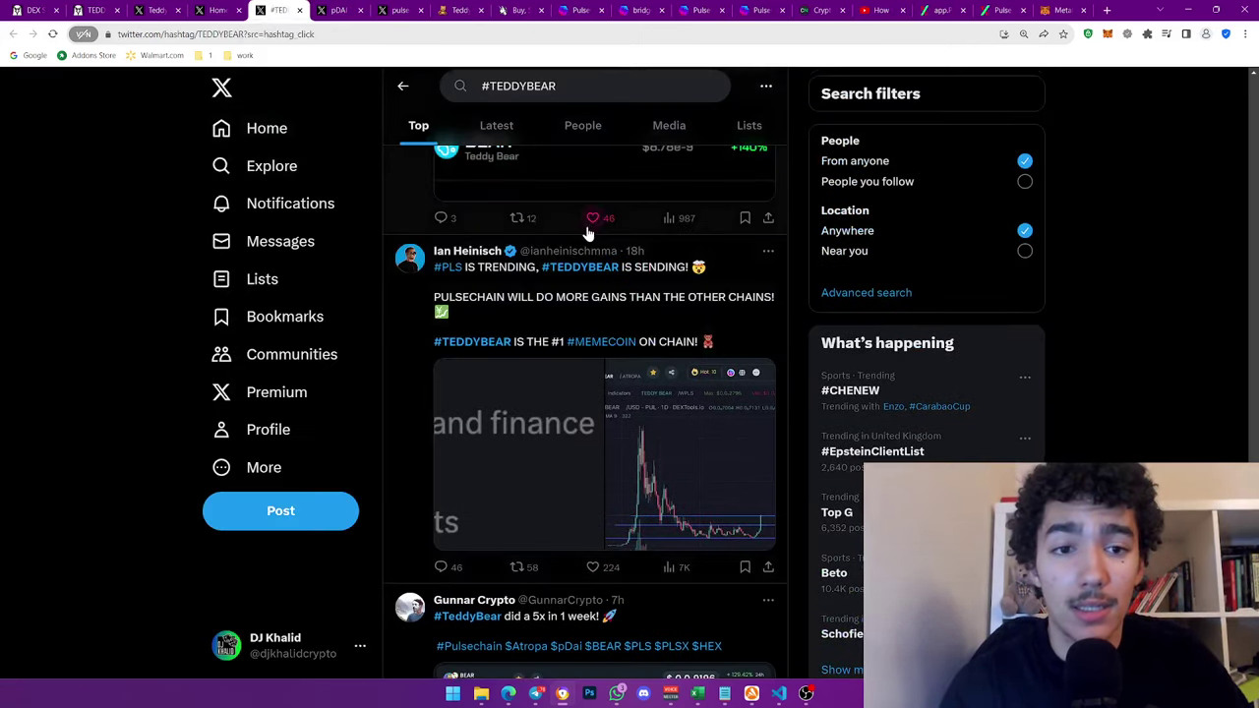
pyautogui.moveTo(317, 13)
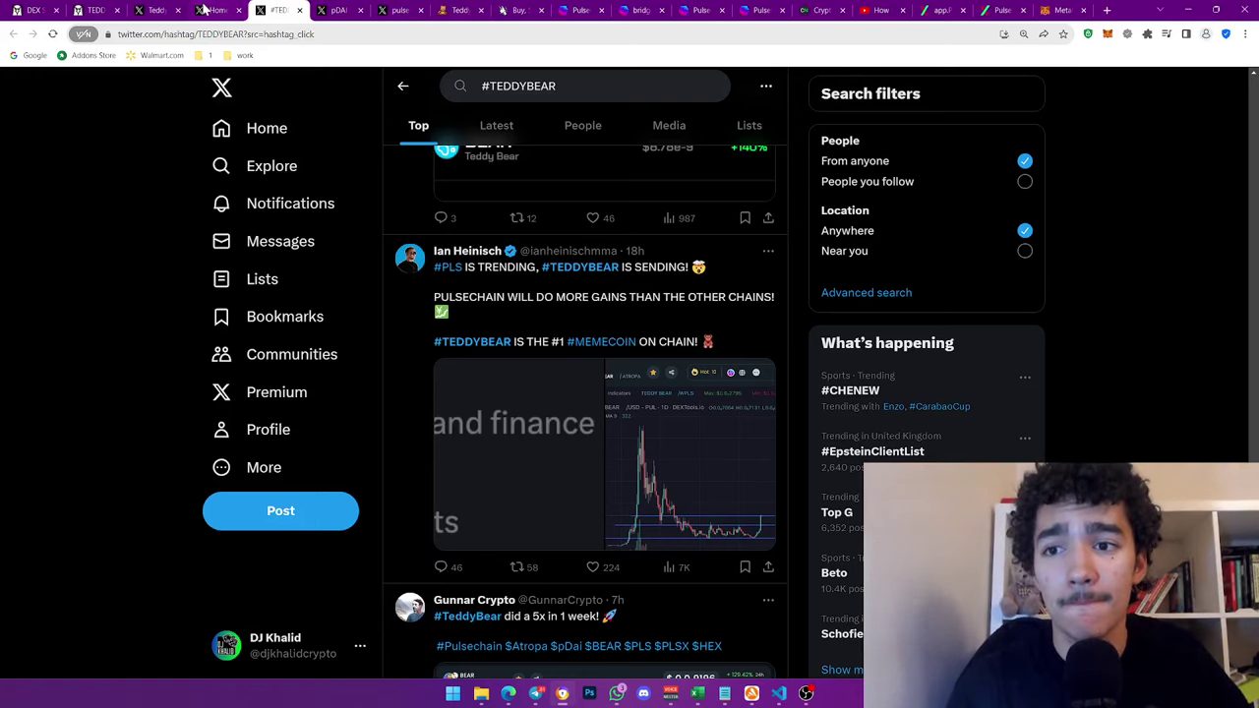
pyautogui.moveTo(201, 10)
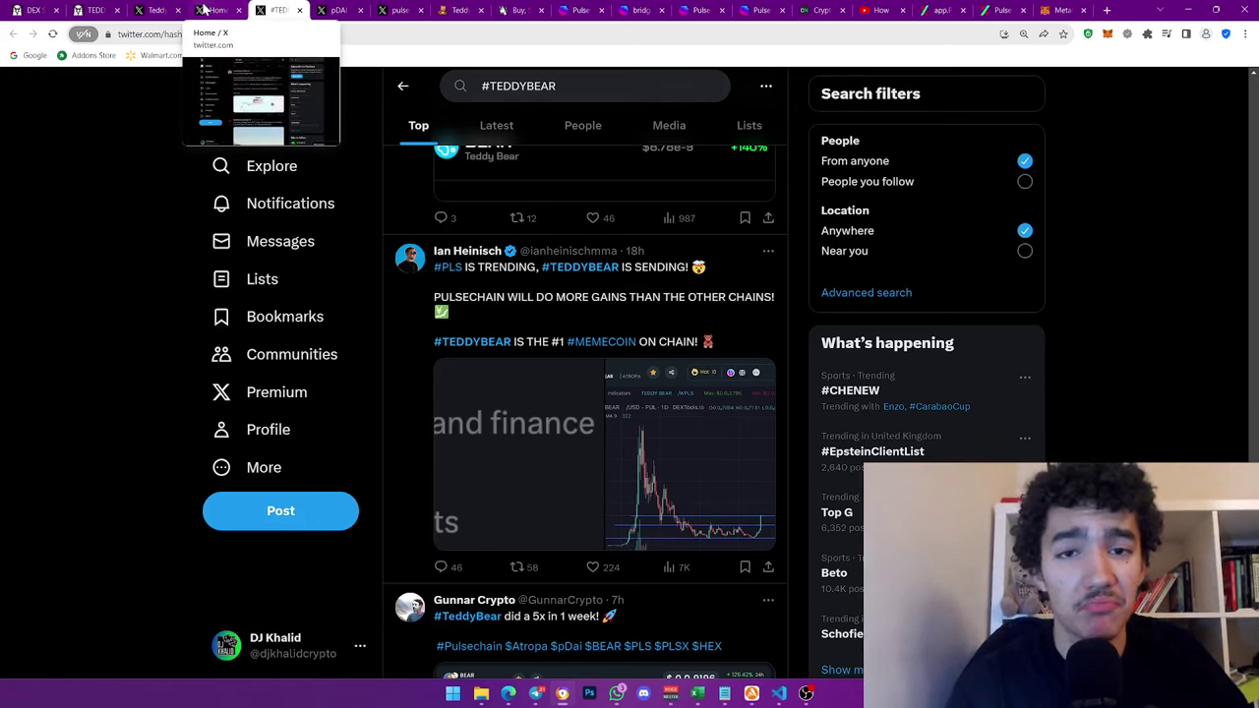
# Glance at the bridge fee results, then read the 'pDAI Xs to $1.00' post
pyautogui.click(413, 10)
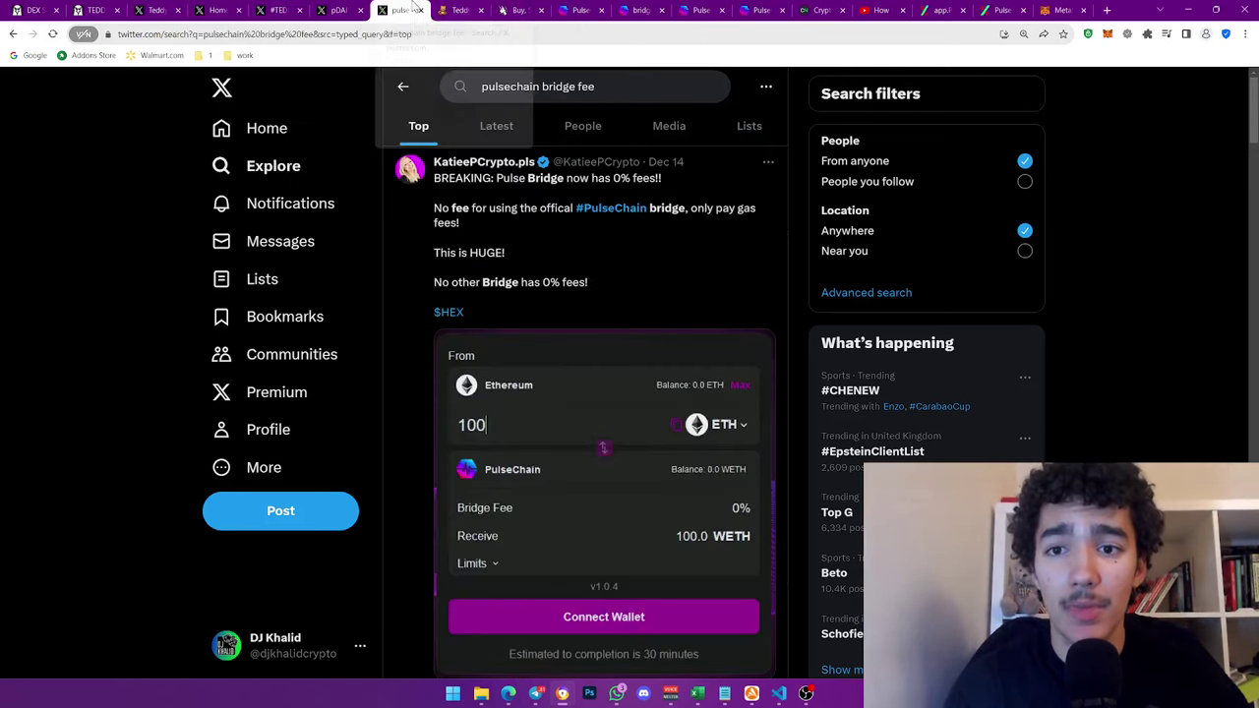
pyautogui.click(340, 10)
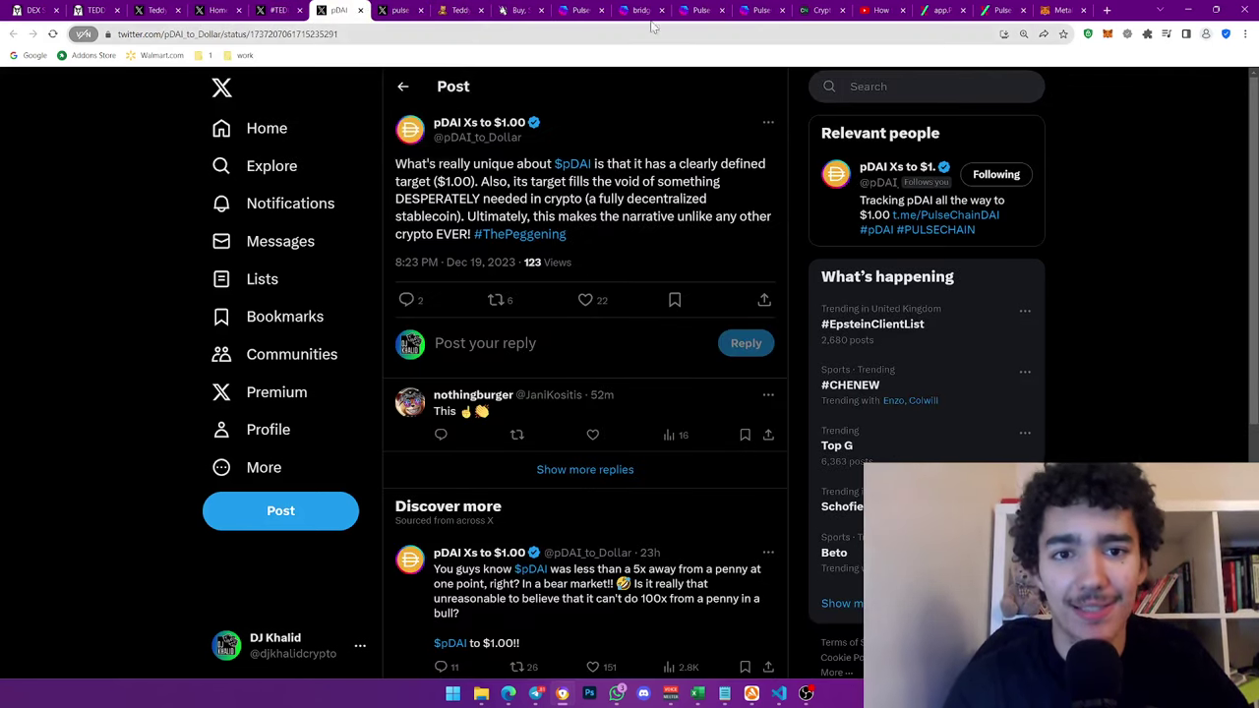
pyautogui.moveTo(576, 8)
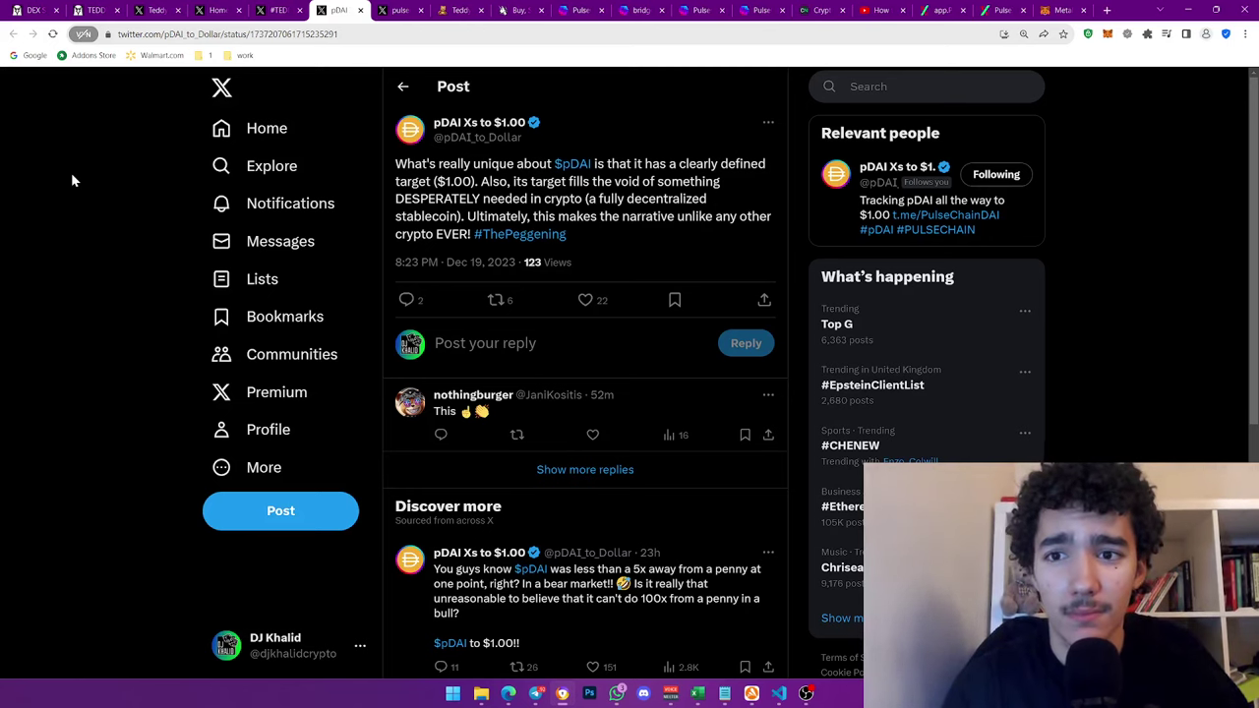
# Zoom the TEDDY BEAR/WPLS daily chart out through 2026 and review $633K liquidity, $8.7M market cap
pyautogui.click(98, 9)
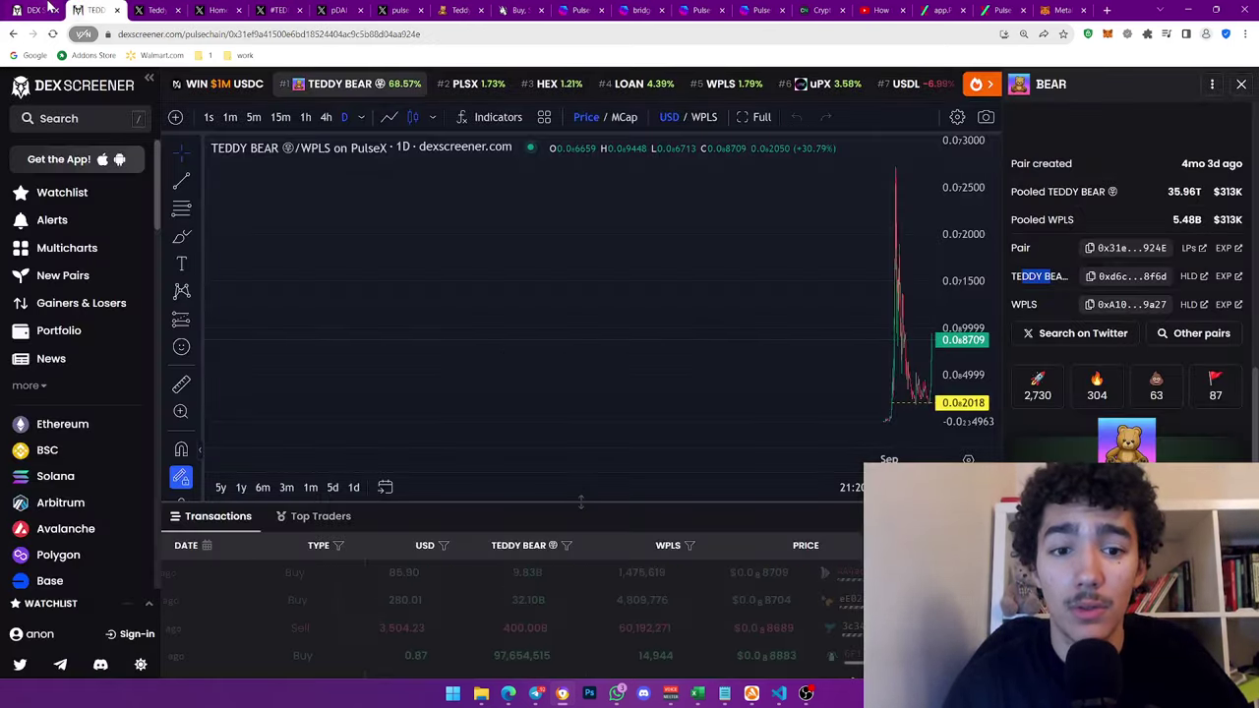
pyautogui.scroll(-3, 702, 247)
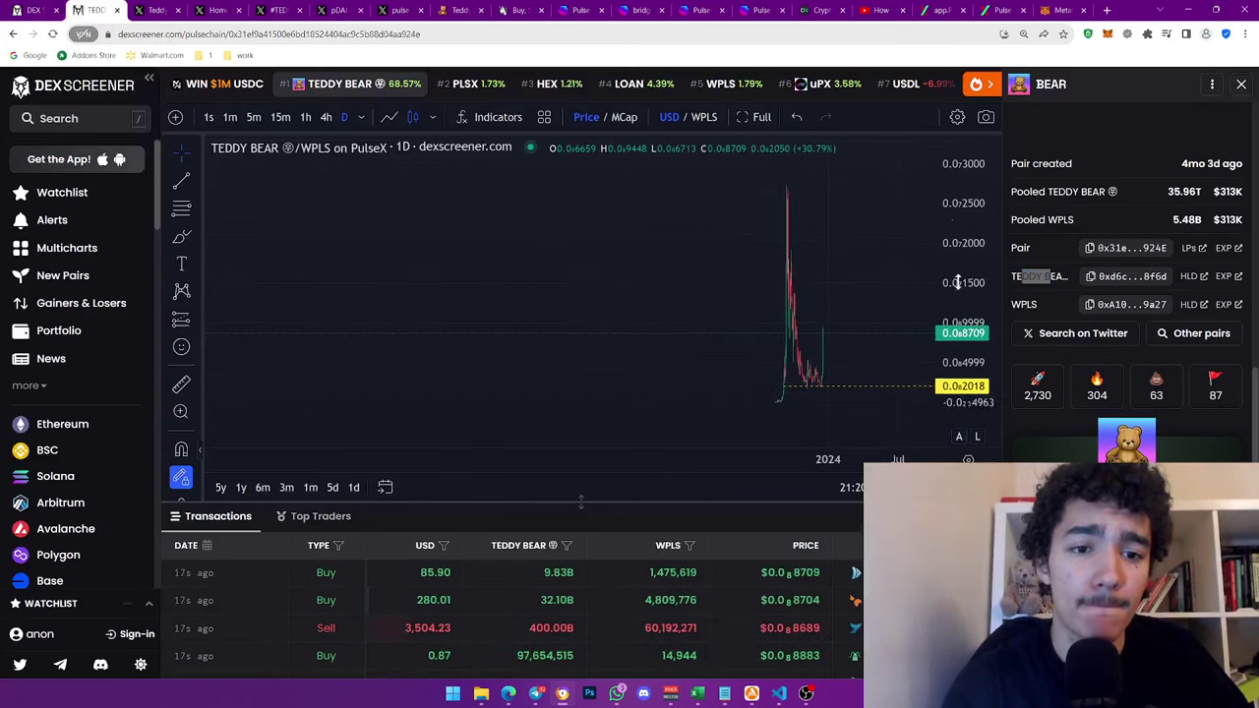
pyautogui.moveTo(833, 258); pyautogui.dragTo(613, 278)
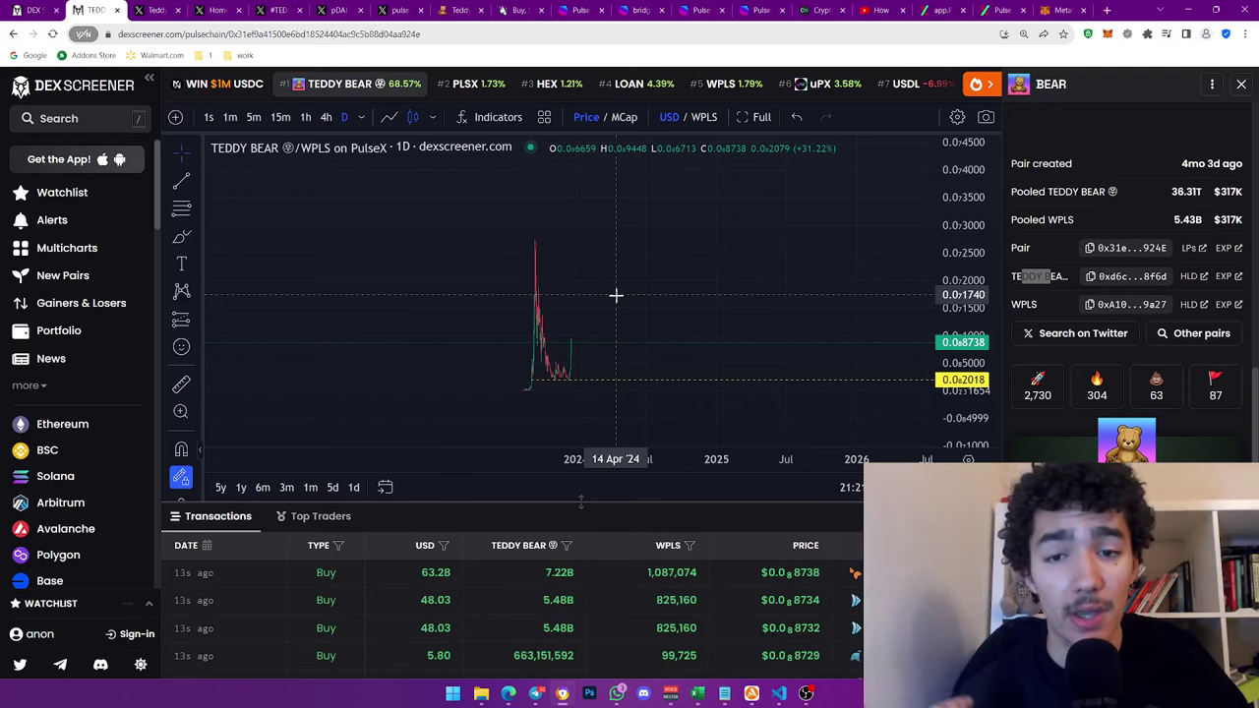
pyautogui.scroll(5, 1119, 183)
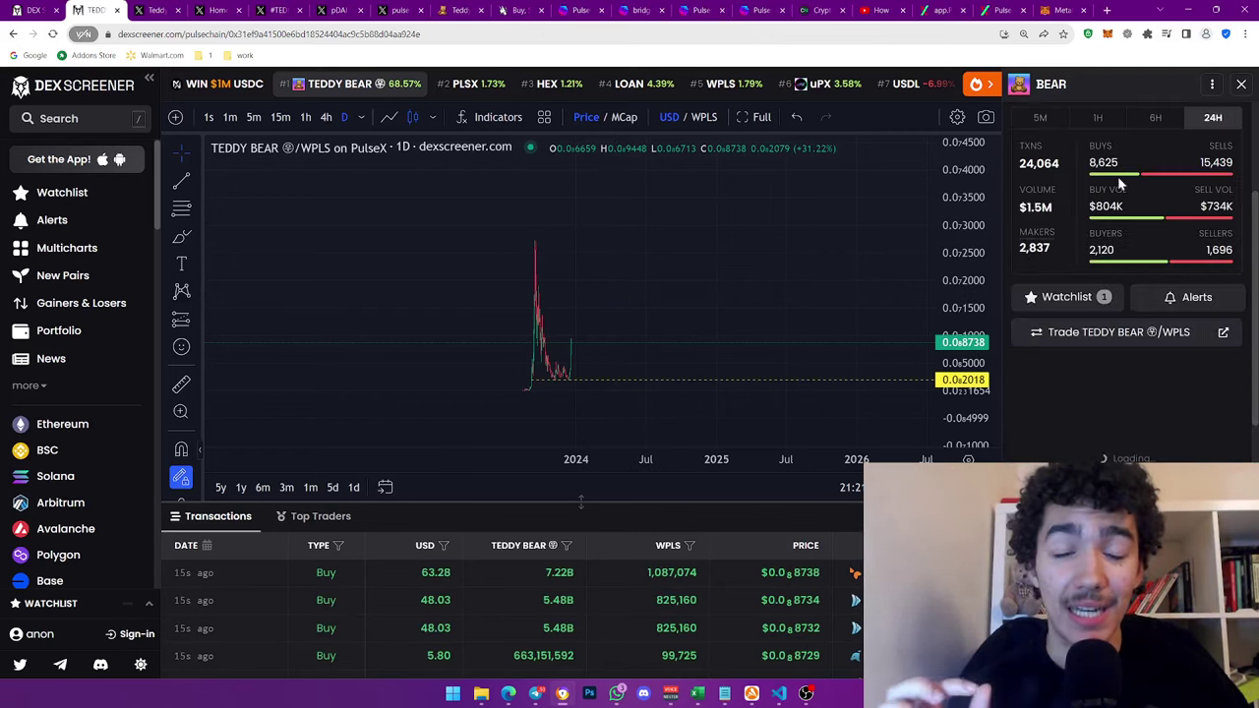
pyautogui.scroll(3, 1120, 187)
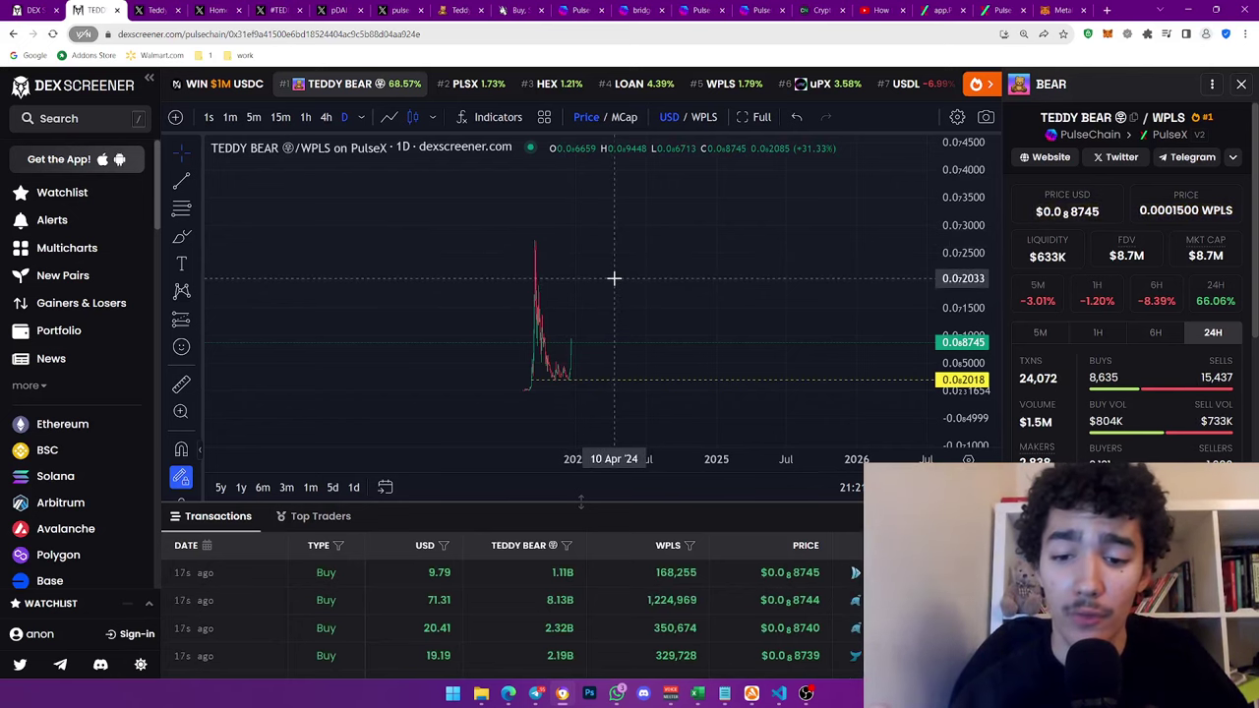
pyautogui.click(538, 694)
pyautogui.click(538, 695)
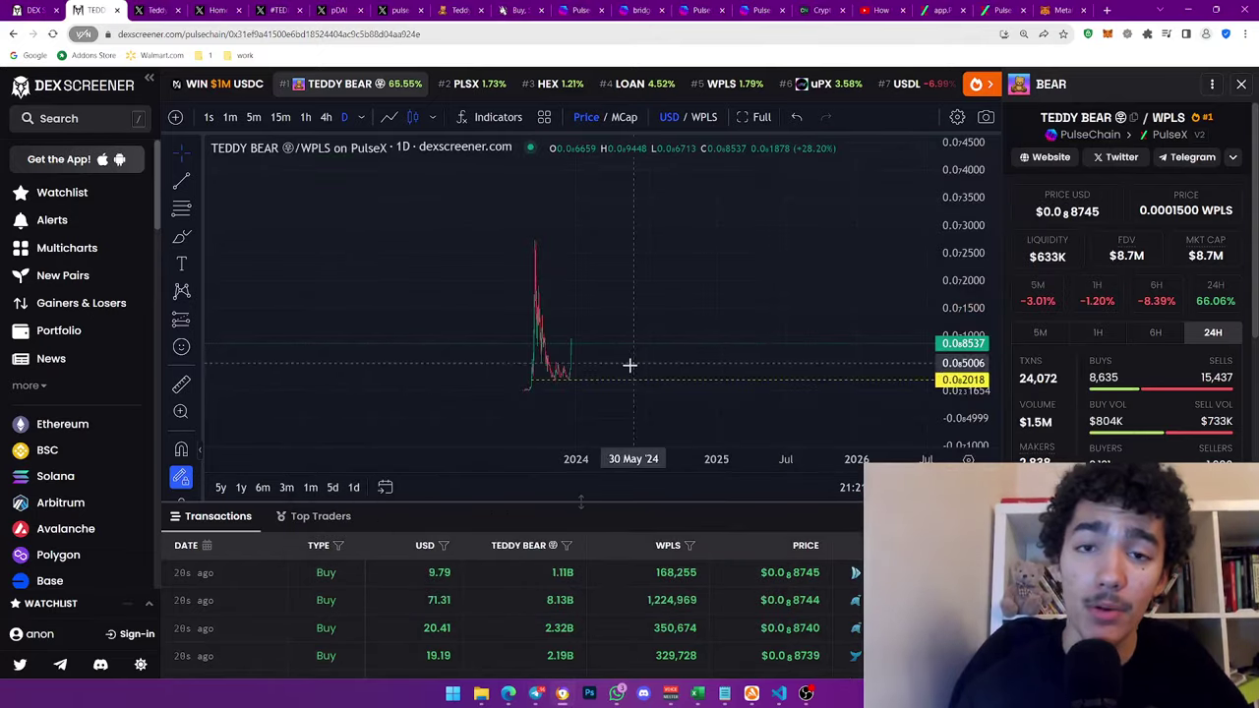